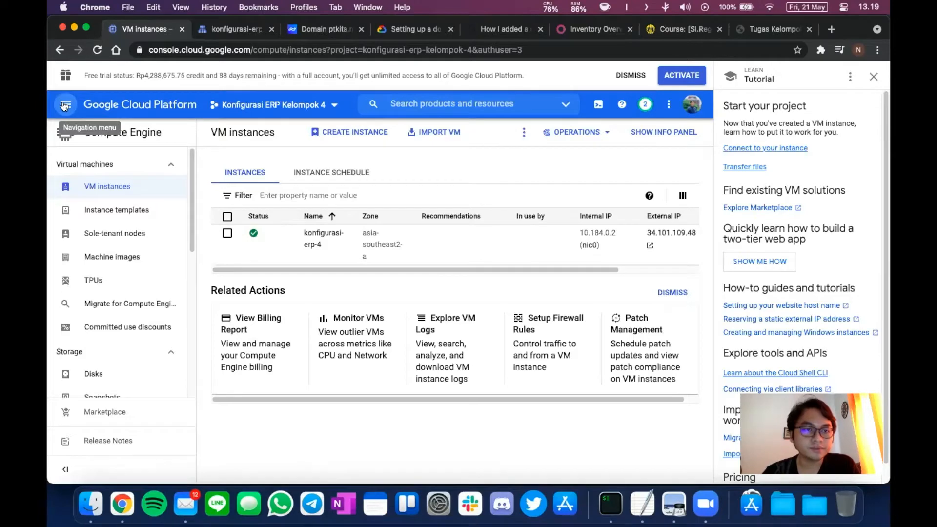
Navigate from the console menu to the Compute Engine VM instances page.
{"action": "left_click", "coordinate": [64, 106]}
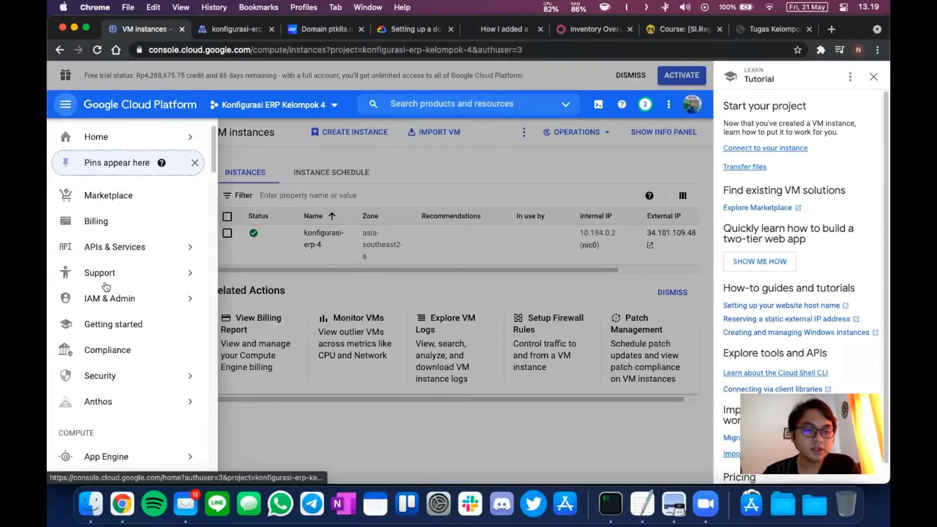
{"action": "scroll", "coordinate": [108, 313], "scroll_direction": "down", "scroll_amount": 4}
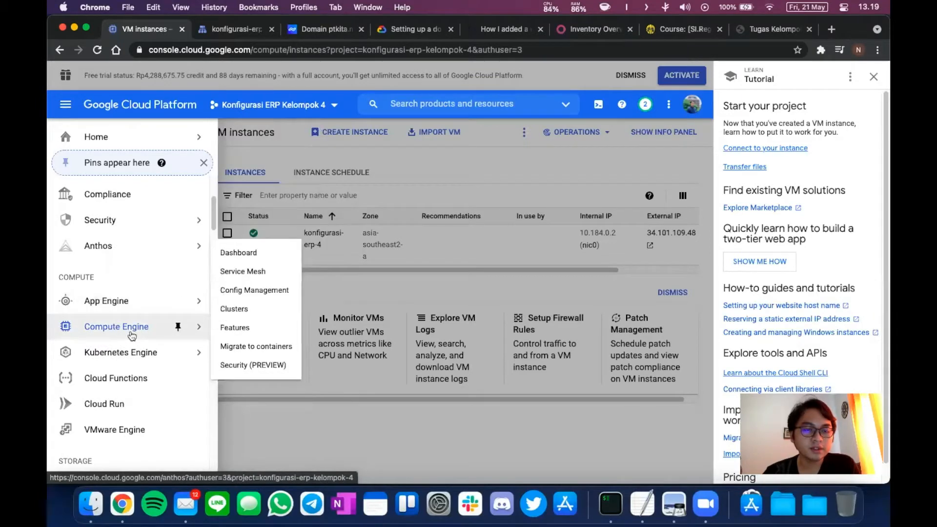
{"action": "mouse_move", "coordinate": [149, 337]}
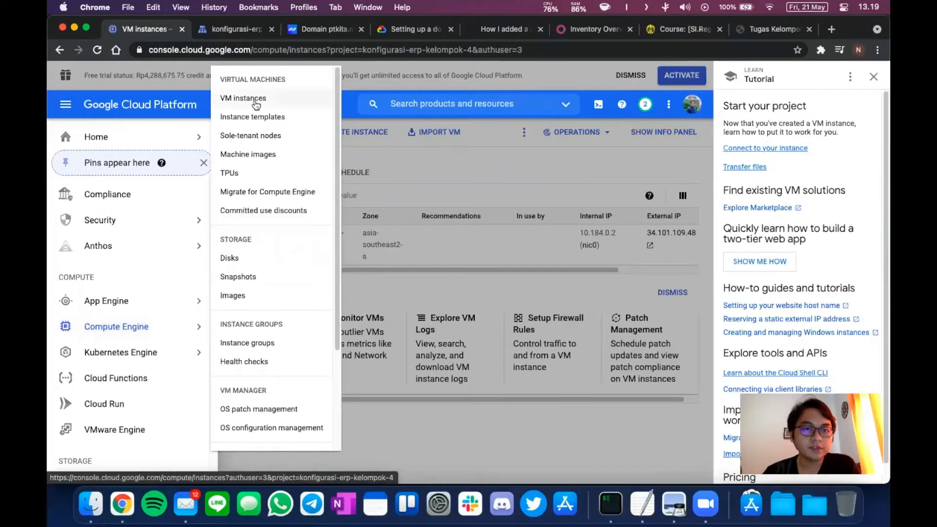
{"action": "left_click", "coordinate": [437, 168]}
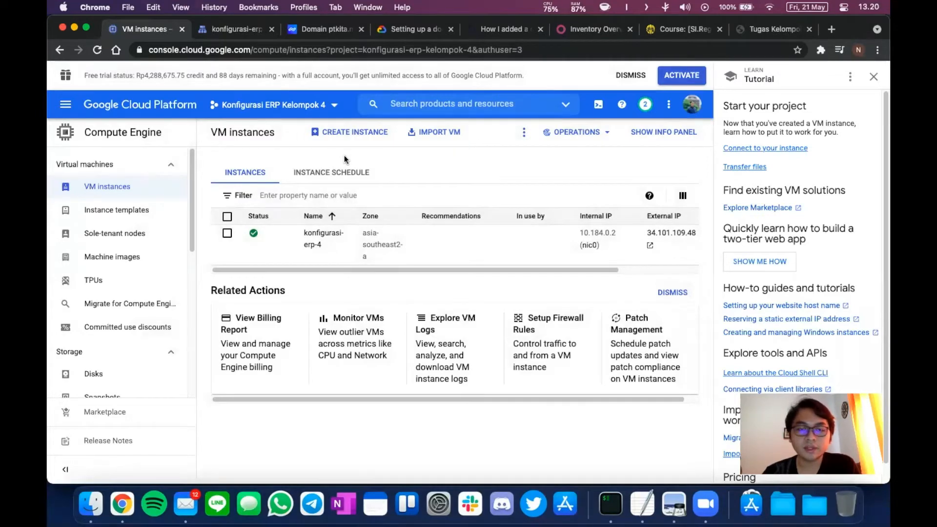
Start a new VM instance and replace the default name instance-1 with konfigurasi-erp-4a.
{"action": "left_click", "coordinate": [353, 134]}
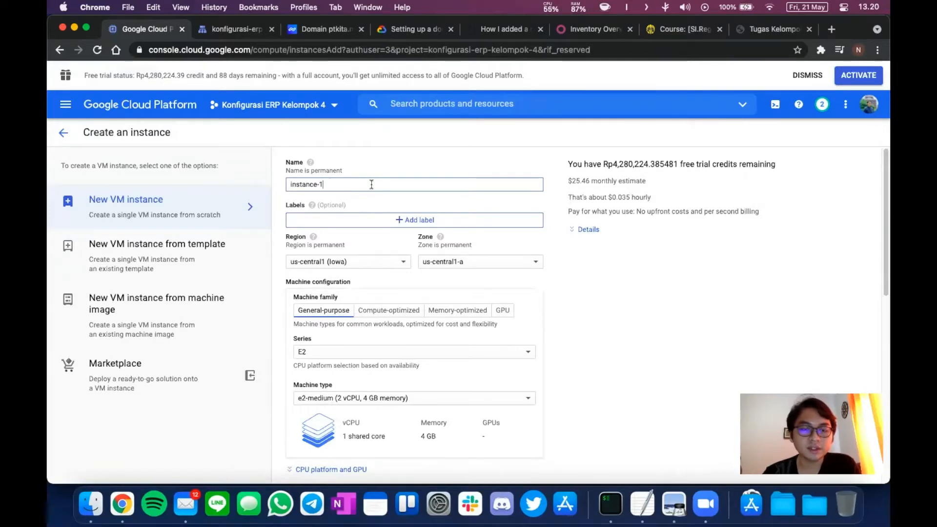
{"action": "key", "text": "super+a"}
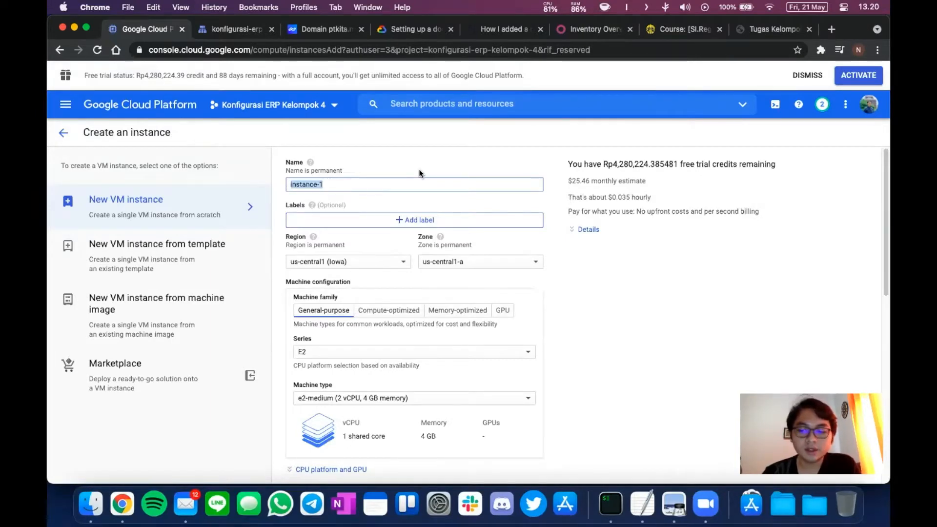
{"action": "key", "text": "BackSpace"}
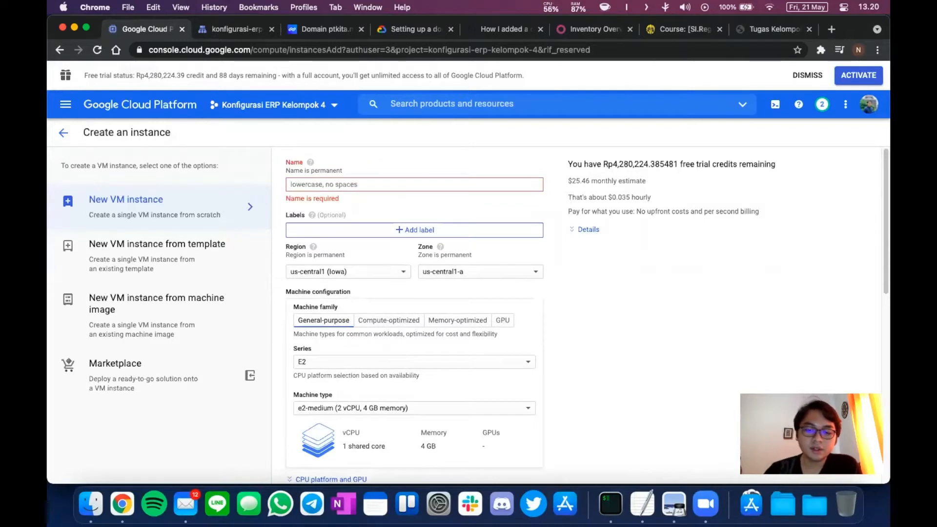
{"action": "type", "text": "onfigu"}
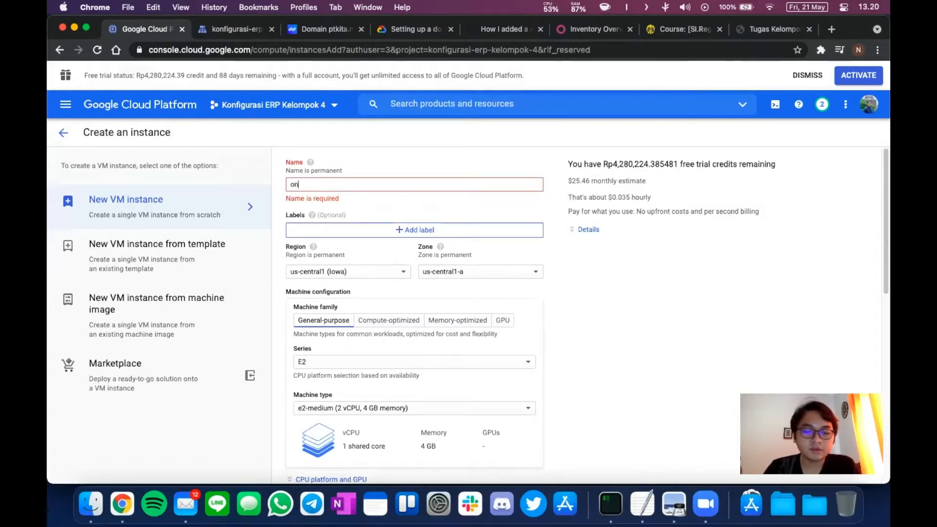
{"action": "key", "text": "BackSpace"}
{"action": "key", "text": "BackSpace"}
{"action": "key", "text": "BackSpace"}
{"action": "key", "text": "BackSpace"}
{"action": "key", "text": "BackSpace"}
{"action": "key", "text": "BackSpace"}
{"action": "type", "text": "k"}
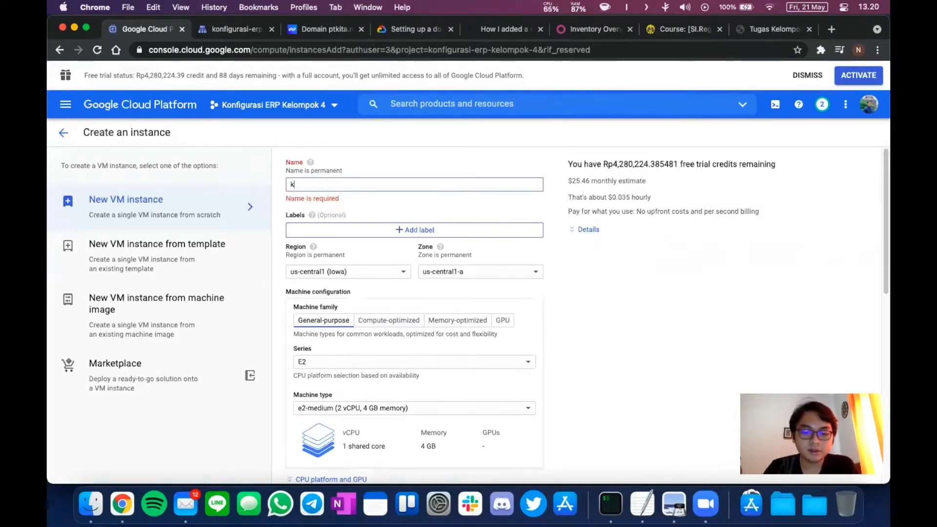
{"action": "type", "text": "onfigurasi-erp-"}
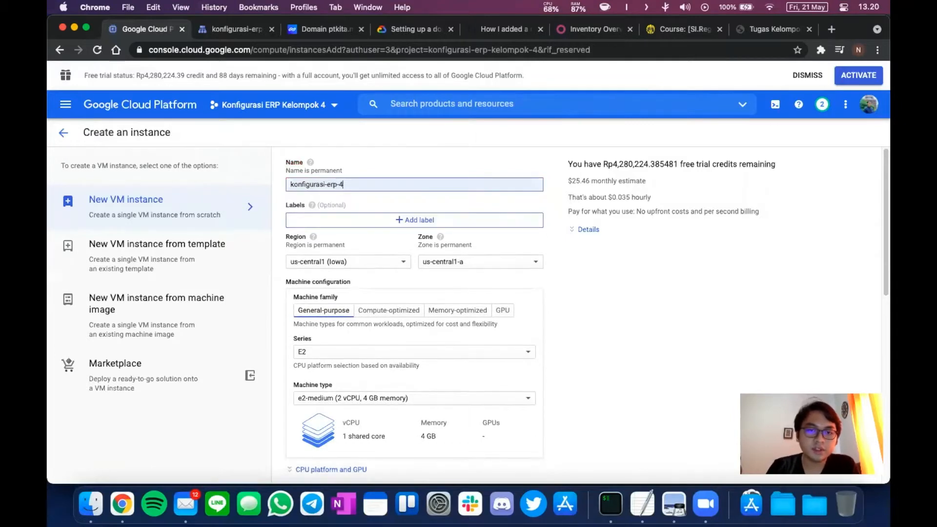
{"action": "type", "text": "4a"}
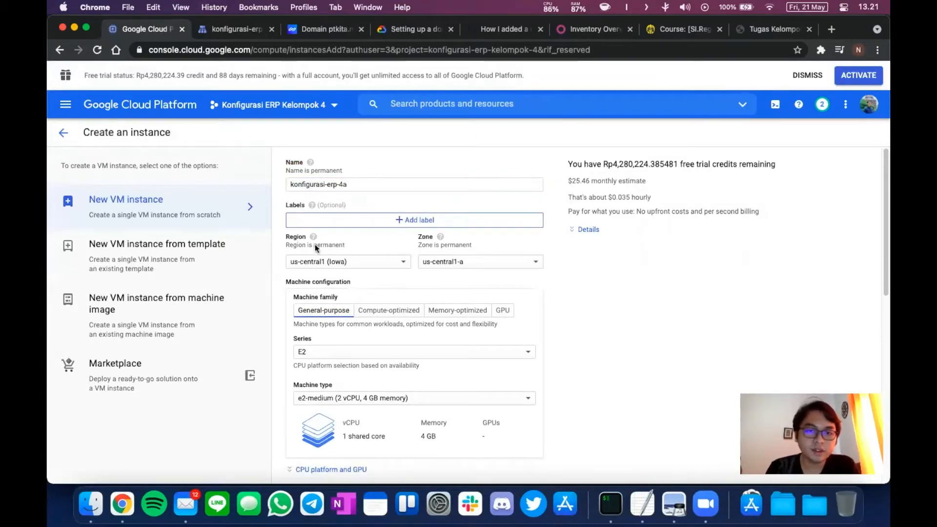
Choose region asia-southeast2 (Jakarta) and keep zone asia-southeast2-a for the instance.
{"action": "left_click", "coordinate": [360, 264]}
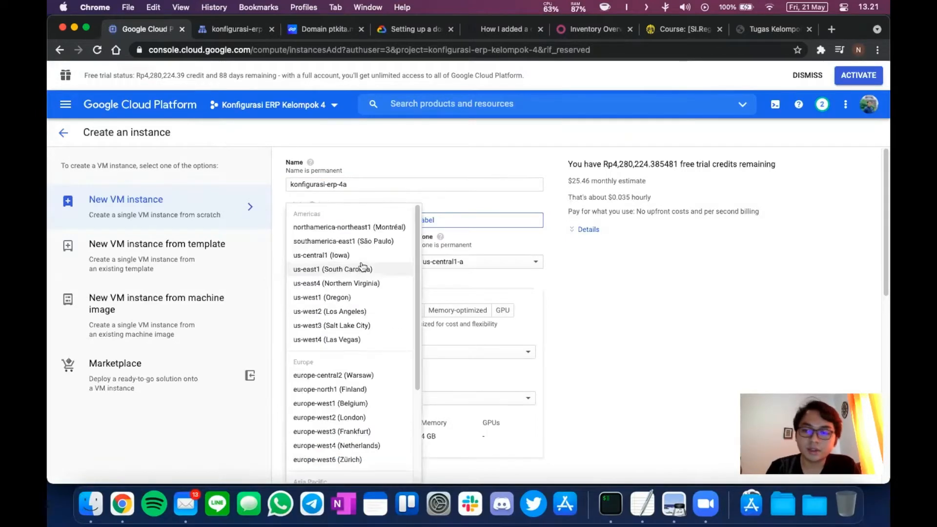
{"action": "scroll", "coordinate": [359, 375], "scroll_direction": "down", "scroll_amount": 3}
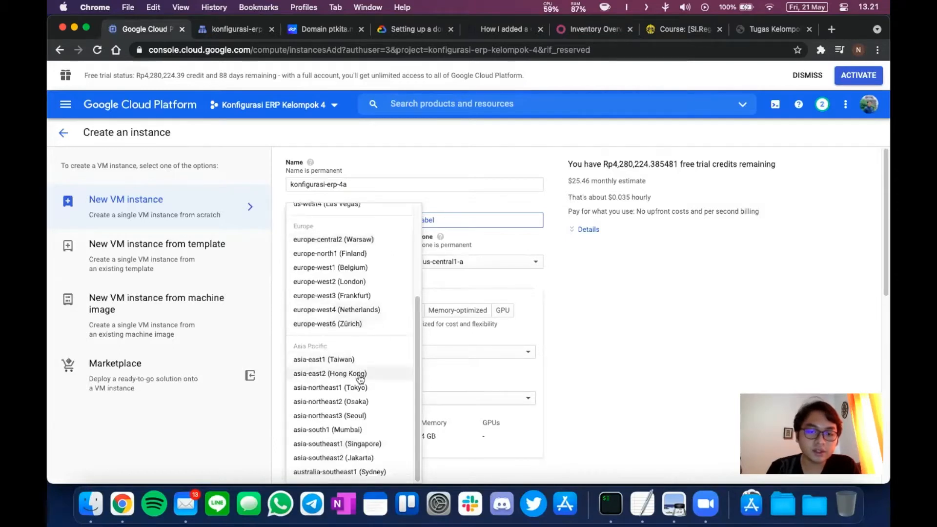
{"action": "left_click", "coordinate": [350, 458]}
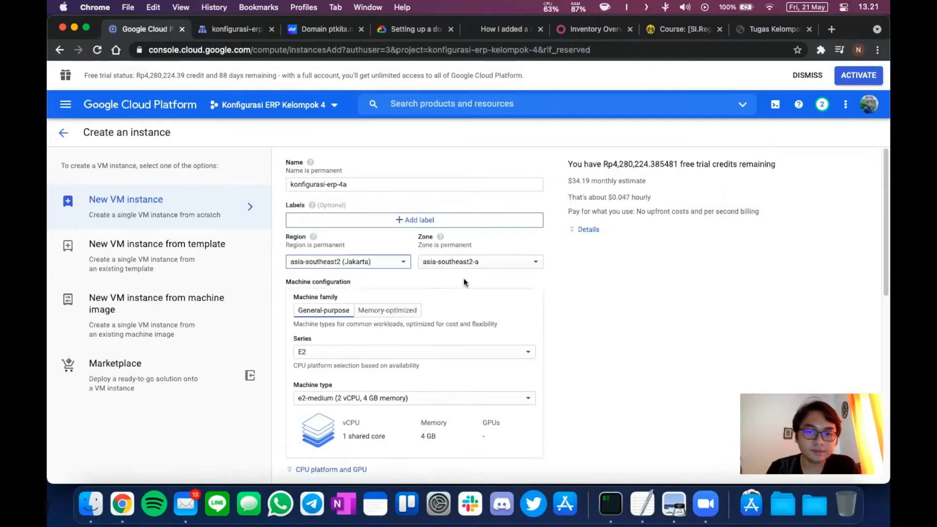
{"action": "left_click", "coordinate": [473, 262]}
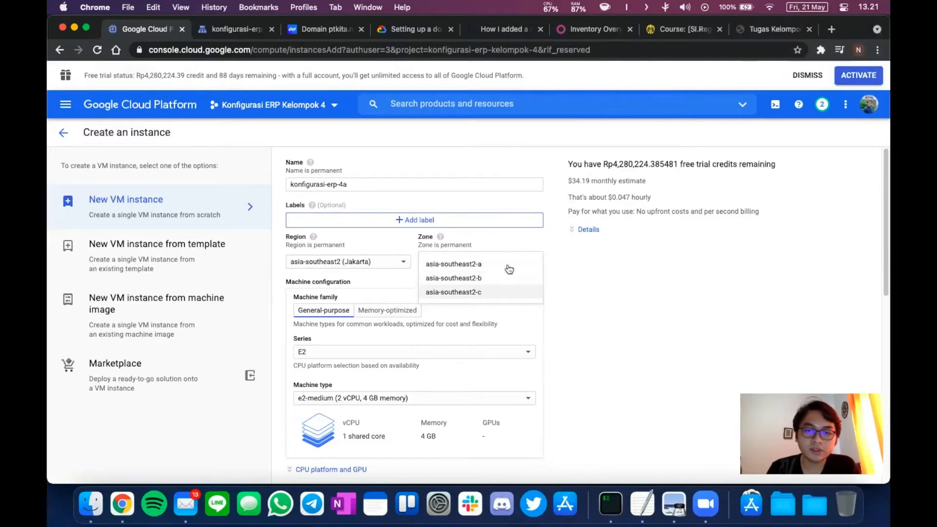
{"action": "left_click", "coordinate": [484, 264]}
{"action": "scroll", "coordinate": [594, 309], "scroll_direction": "down", "scroll_amount": 3}
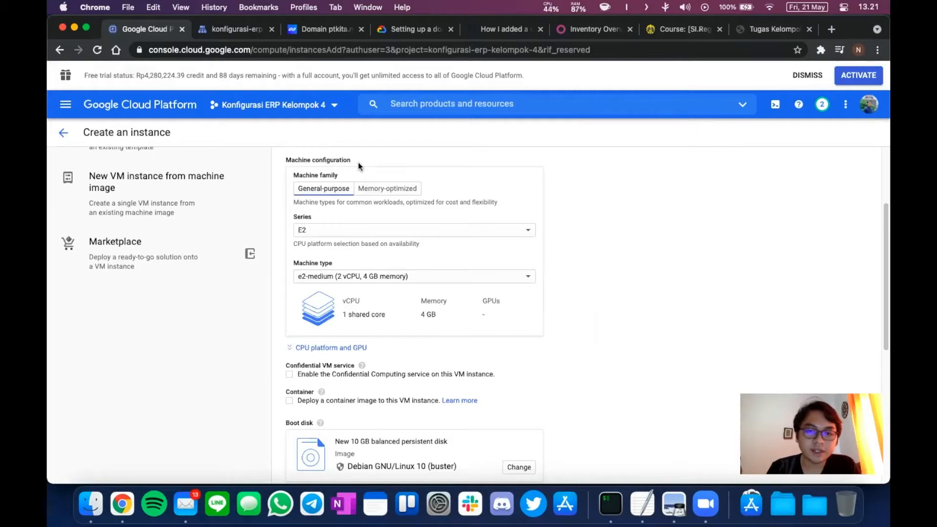
{"action": "left_click", "coordinate": [362, 238]}
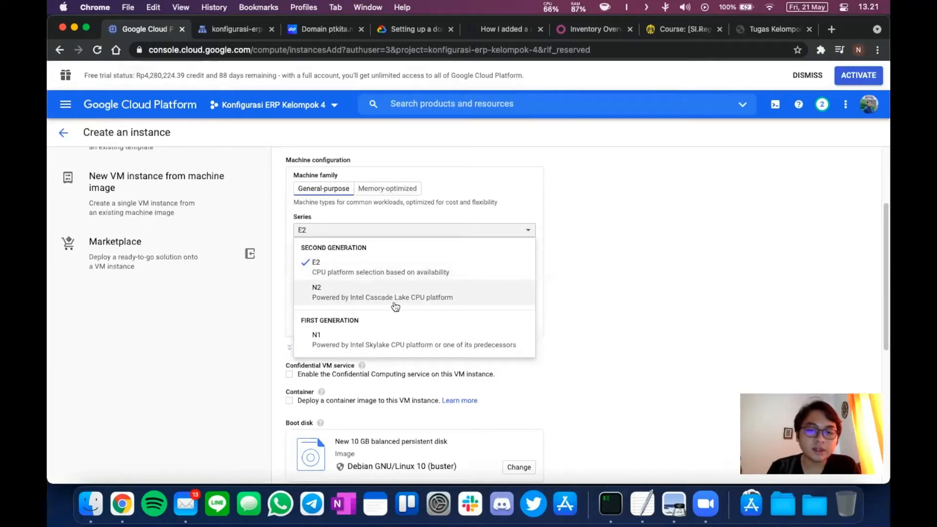
{"action": "left_click", "coordinate": [472, 234]}
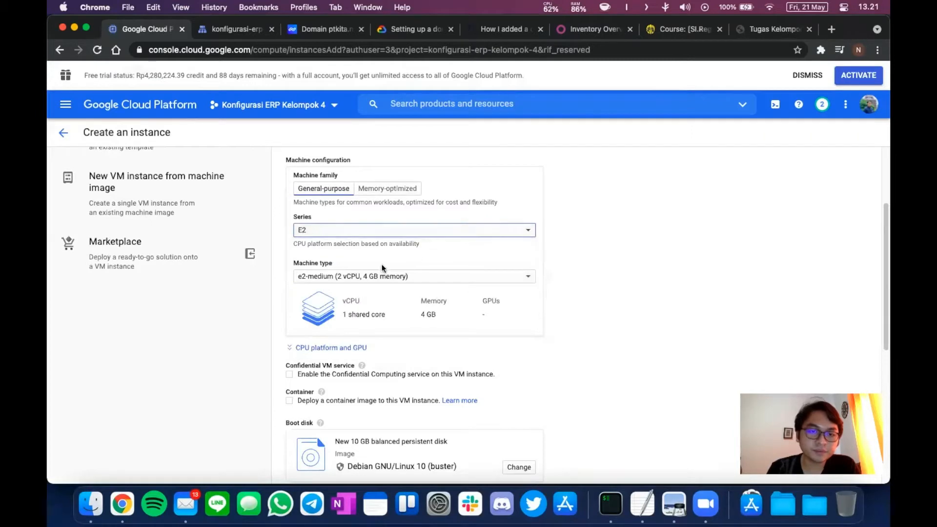
{"action": "left_click", "coordinate": [370, 276]}
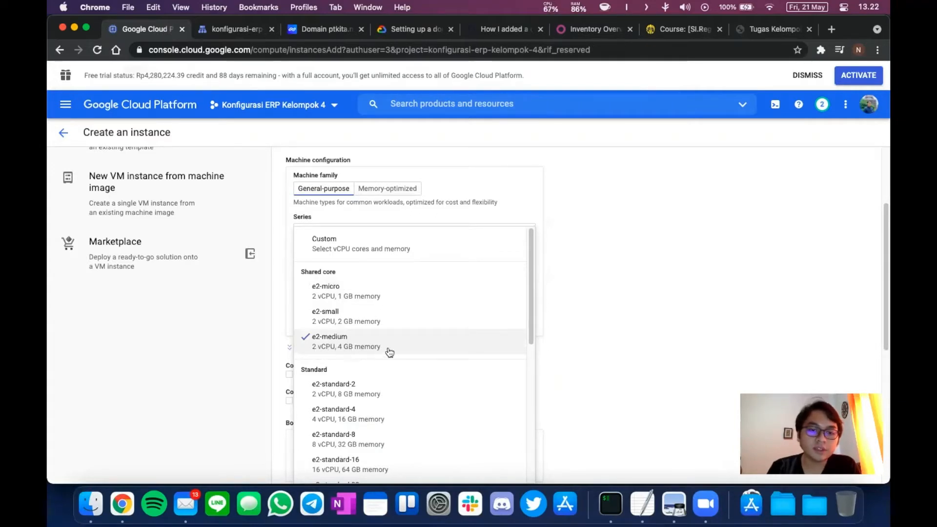
{"action": "scroll", "coordinate": [389, 375], "scroll_direction": "down", "scroll_amount": 3}
{"action": "scroll", "coordinate": [389, 399], "scroll_direction": "up", "scroll_amount": 3}
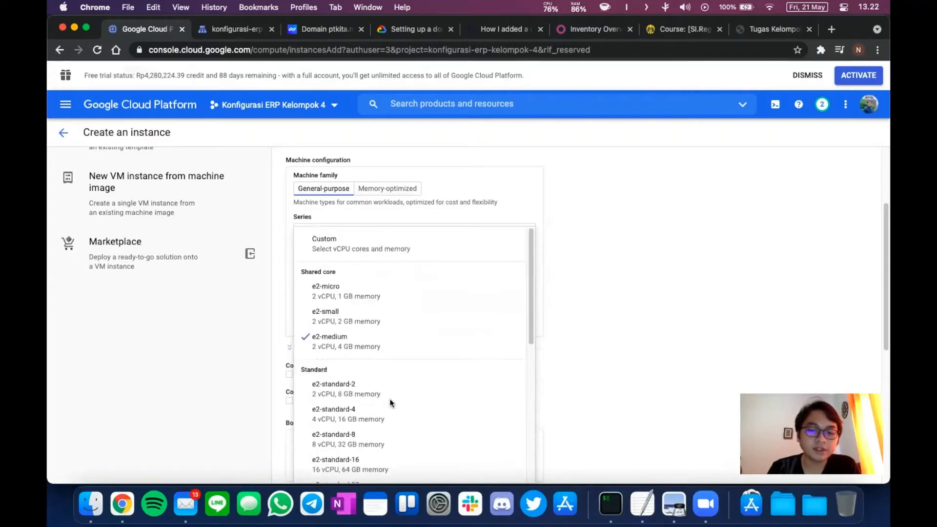
{"action": "left_click", "coordinate": [339, 344]}
{"action": "scroll", "coordinate": [547, 336], "scroll_direction": "down", "scroll_amount": 3}
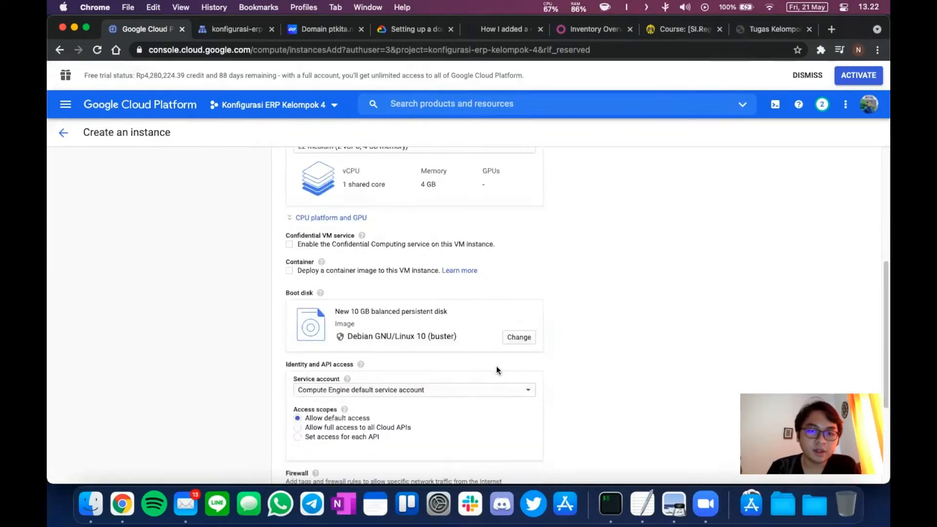
{"action": "scroll", "coordinate": [496, 367], "scroll_direction": "down", "scroll_amount": 3}
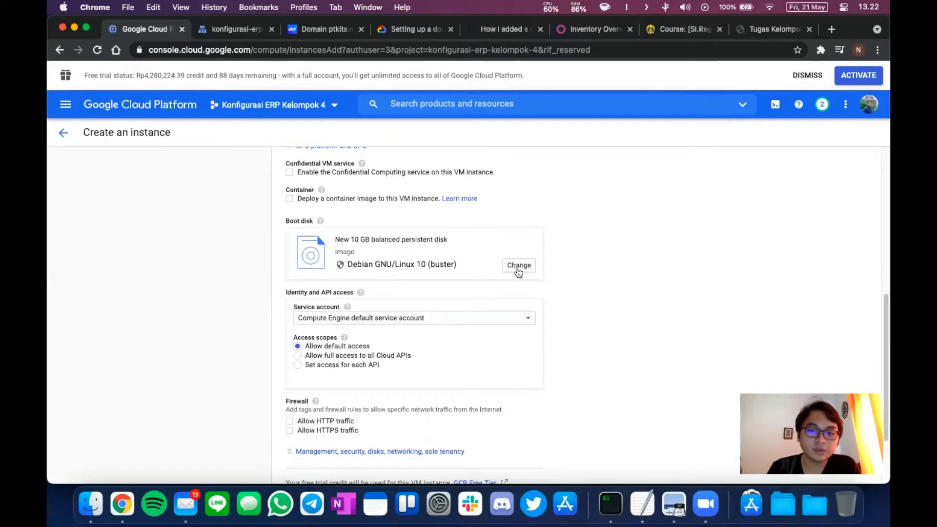
Set the boot disk operating system to Ubuntu, version Ubuntu 20.04 LTS, and confirm.
{"action": "left_click", "coordinate": [519, 266]}
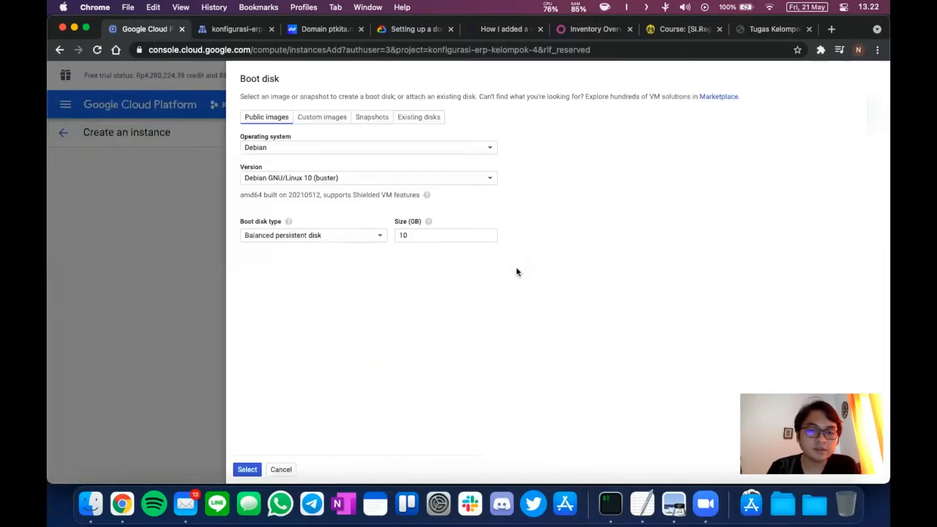
{"action": "left_click", "coordinate": [318, 148]}
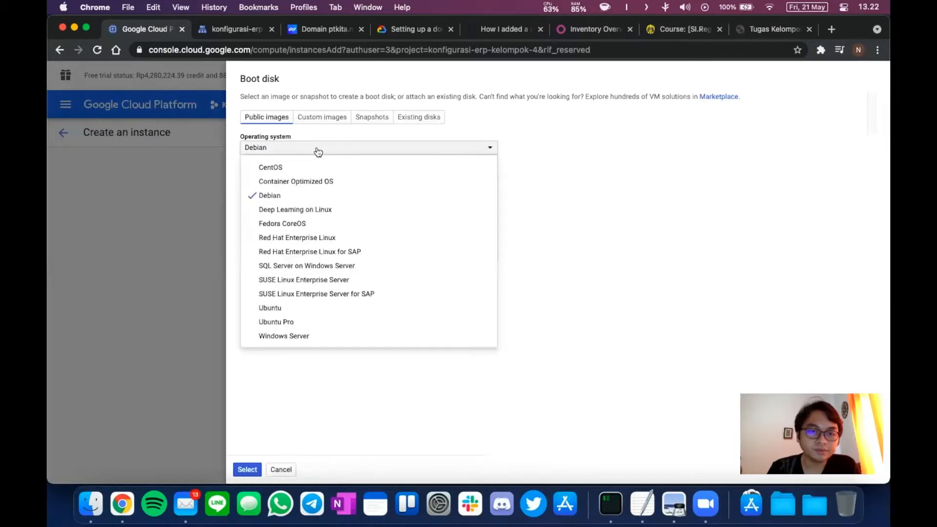
{"action": "left_click", "coordinate": [292, 307]}
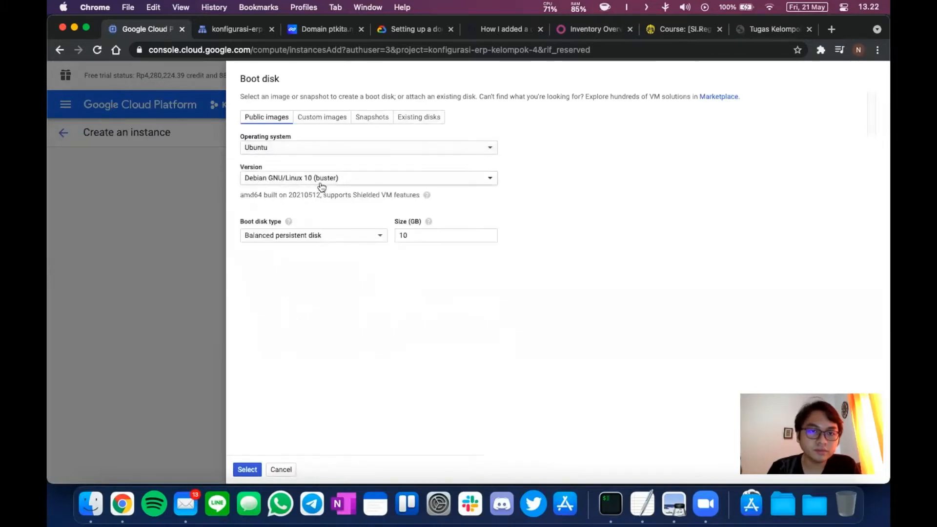
{"action": "left_click", "coordinate": [321, 182]}
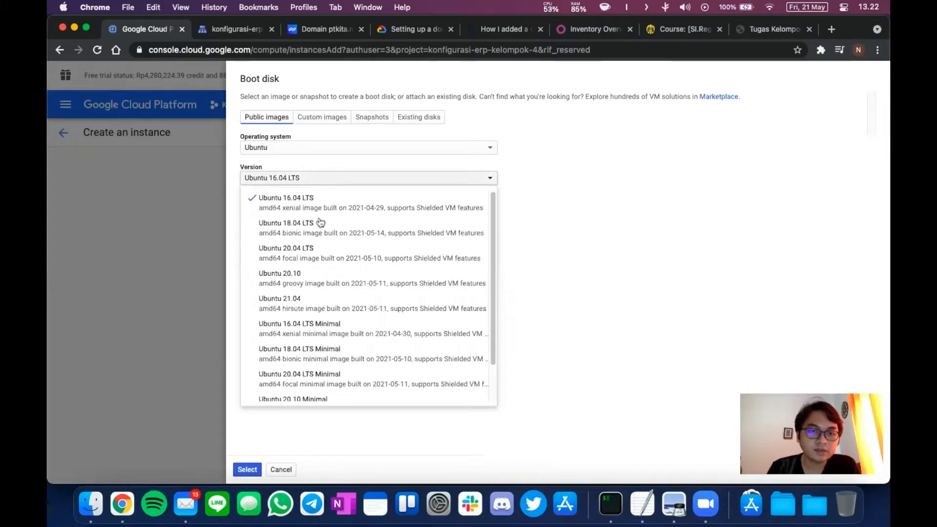
{"action": "left_click", "coordinate": [325, 257]}
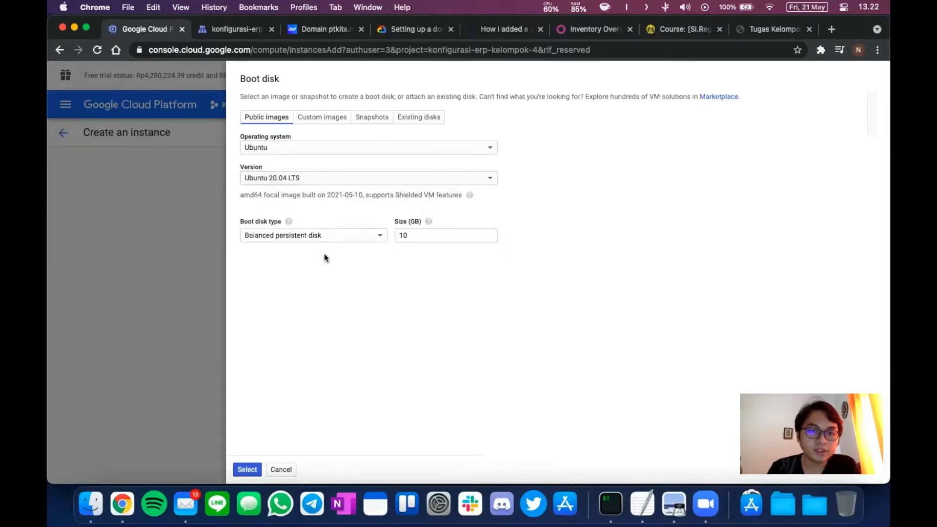
{"action": "left_click", "coordinate": [246, 470]}
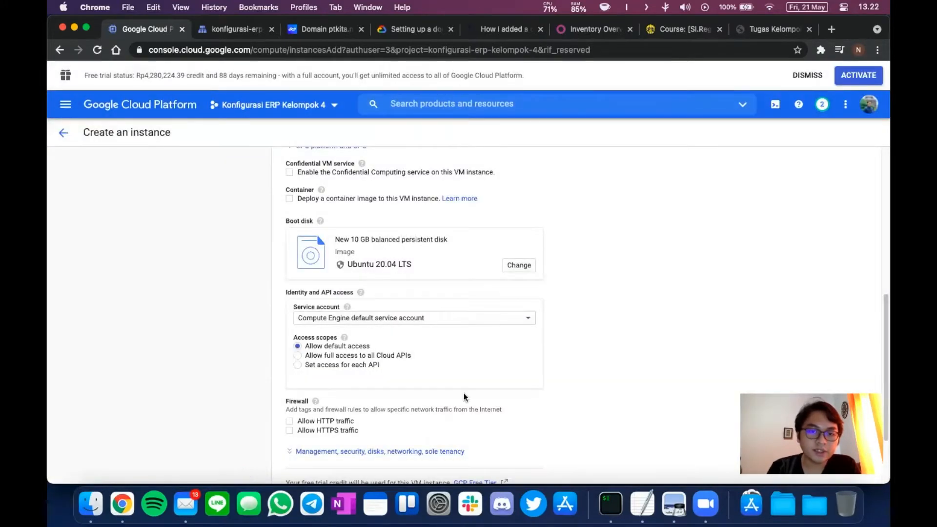
Allow HTTPS traffic under Firewall, then return to the VM instances list.
{"action": "scroll", "coordinate": [464, 393], "scroll_direction": "down", "scroll_amount": 3}
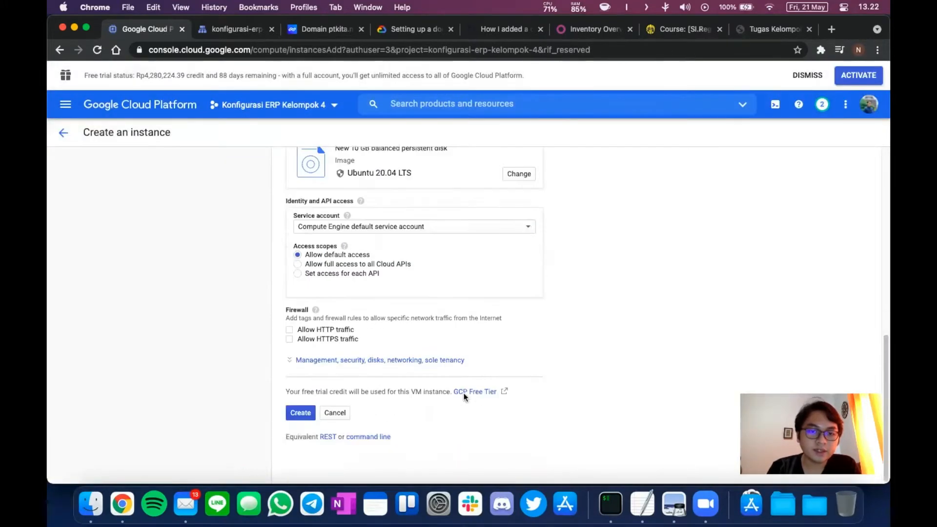
{"action": "left_click", "coordinate": [290, 341]}
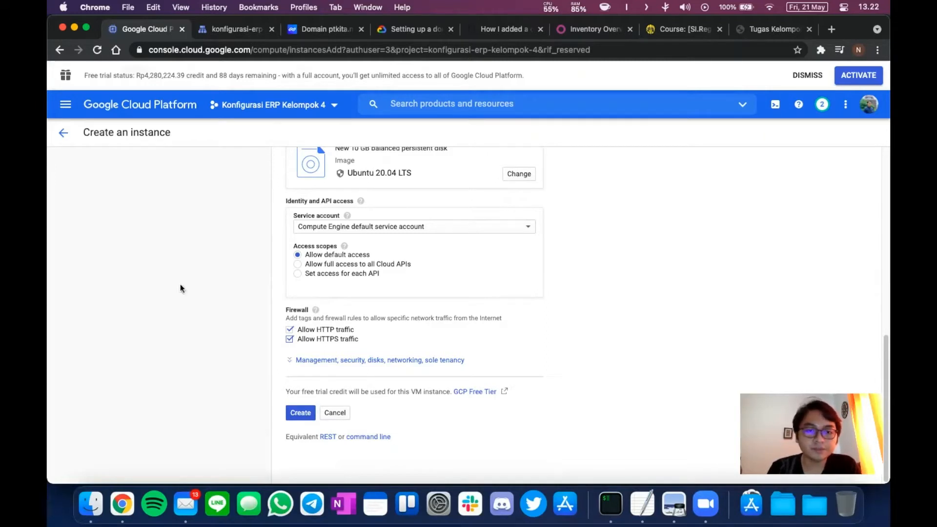
{"action": "left_click", "coordinate": [64, 134]}
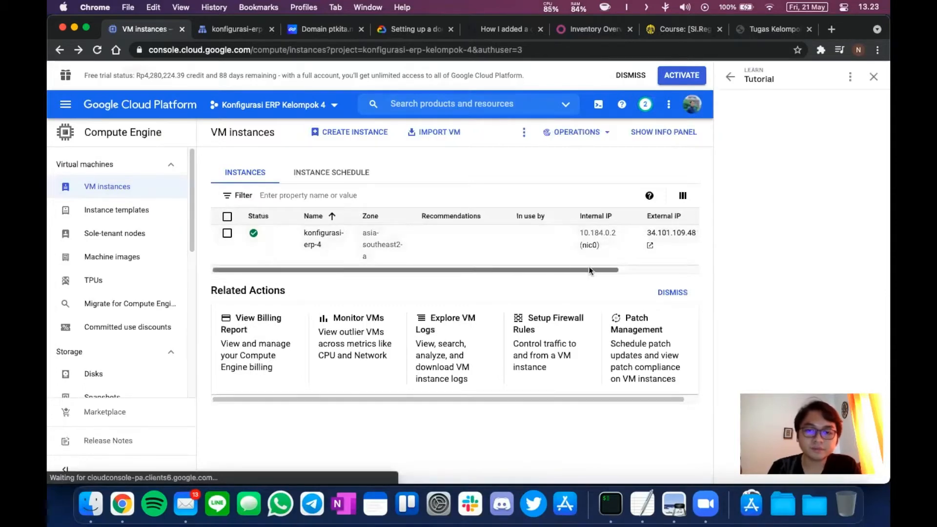
Scroll the VM table to the Connect column and launch SSH for konfigurasi-erp-4.
{"action": "scroll", "coordinate": [473, 270], "scroll_direction": "right", "scroll_amount": 4}
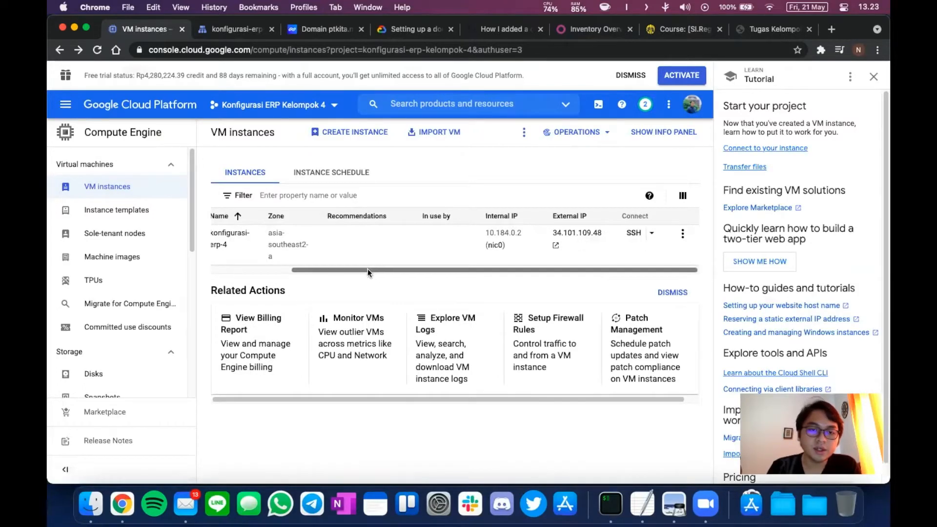
{"action": "left_click_drag", "start_coordinate": [367, 268], "coordinate": [503, 282]}
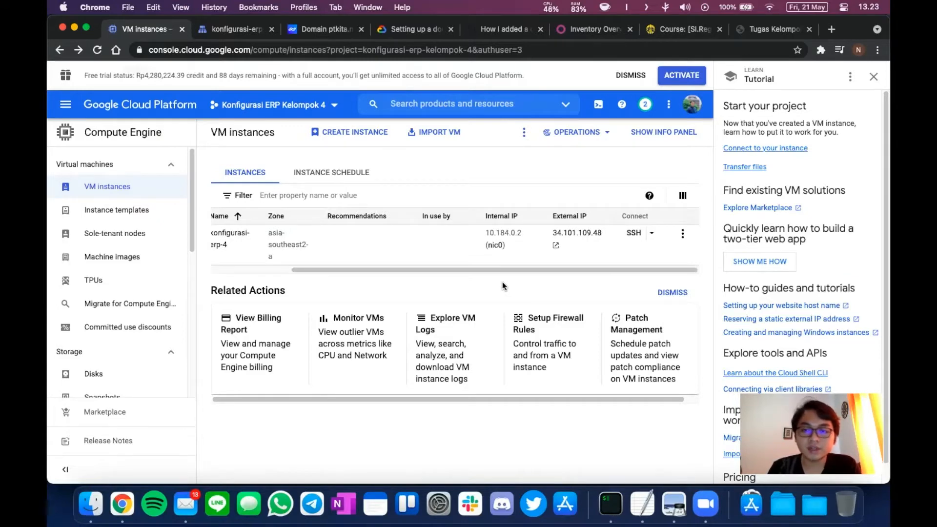
{"action": "left_click_drag", "start_coordinate": [430, 269], "coordinate": [322, 266]}
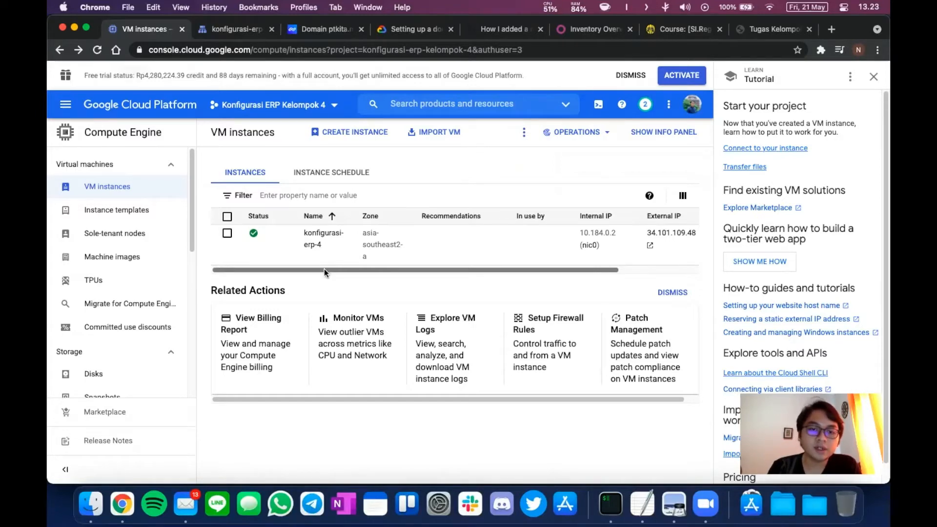
{"action": "left_click_drag", "start_coordinate": [324, 269], "coordinate": [488, 281]}
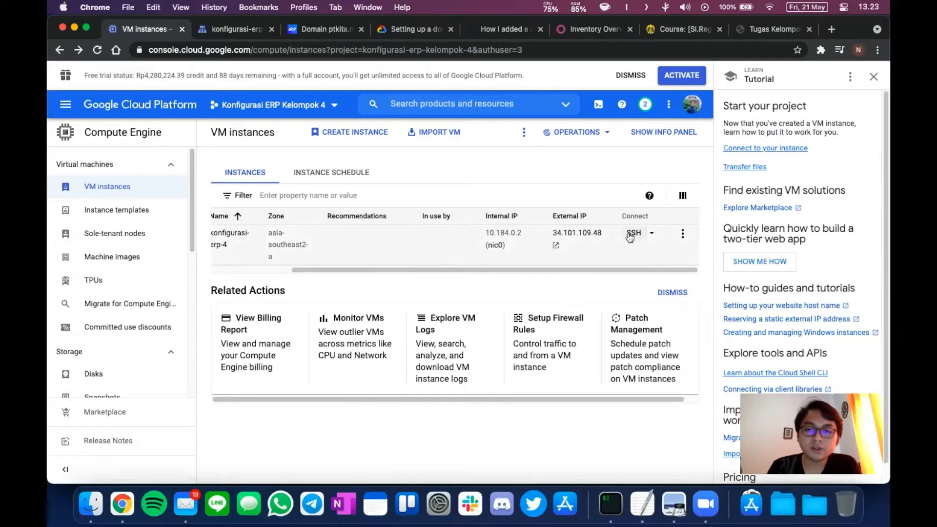
{"action": "left_click", "coordinate": [631, 233]}
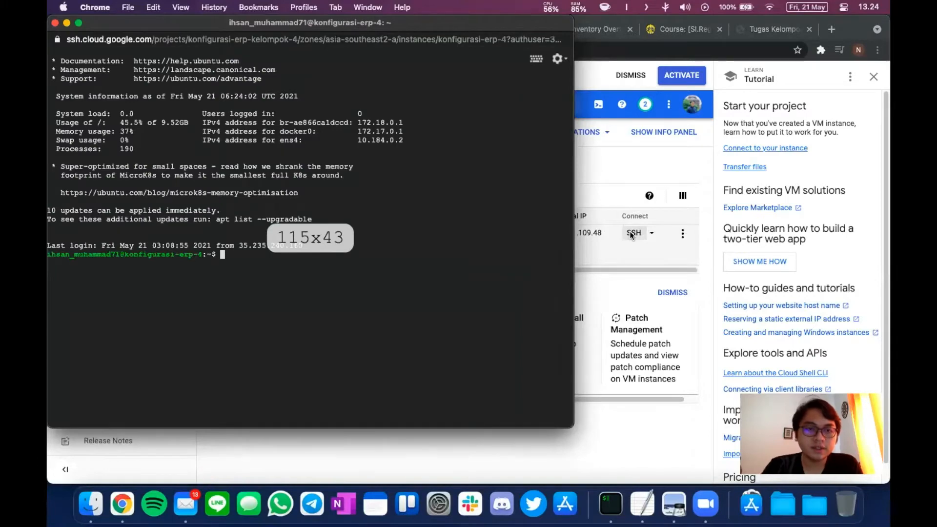
Center the SSH window and cycle through shell history until docker --version is at the prompt.
{"action": "left_click_drag", "start_coordinate": [142, 22], "coordinate": [300, 57]}
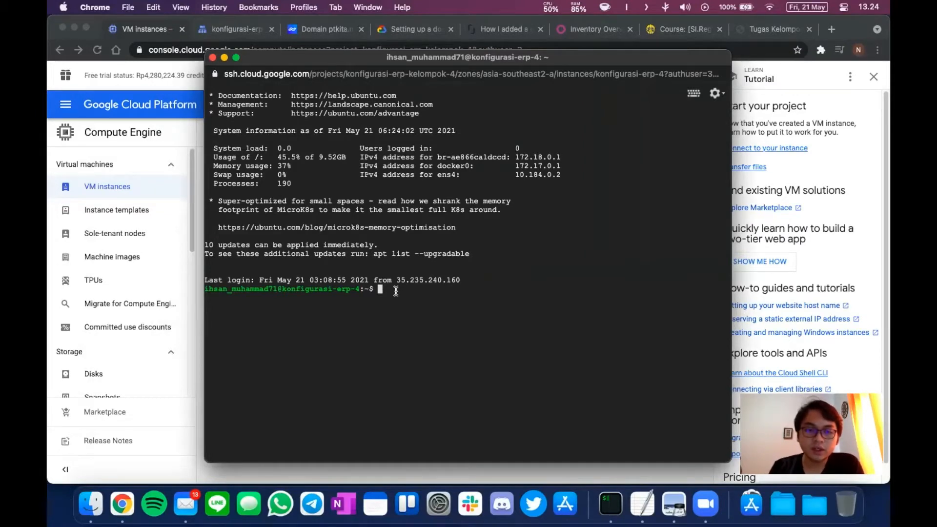
{"action": "key", "text": "Up"}
{"action": "key", "text": "Up"}
{"action": "key", "text": "Up"}
{"action": "key", "text": "Up"}
{"action": "key", "text": "Up"}
{"action": "key", "text": "Up"}
{"action": "key", "text": "Up"}
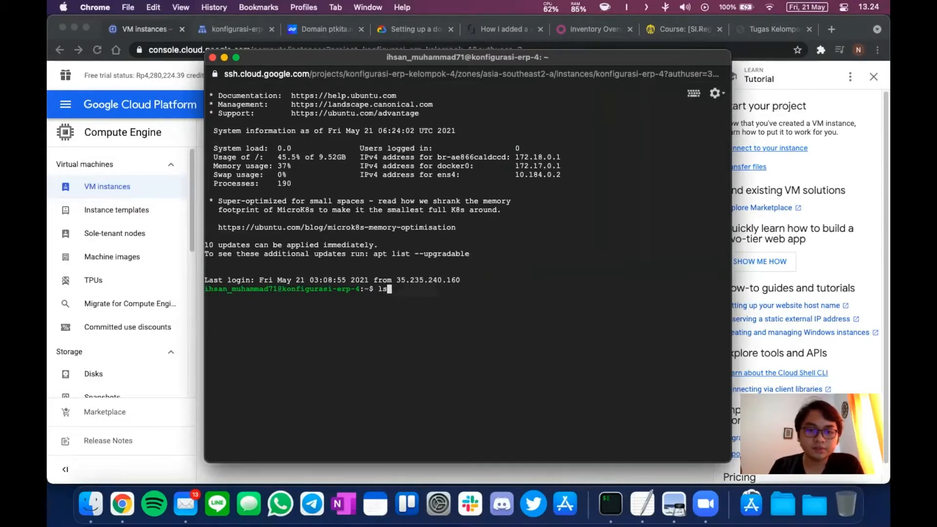
{"action": "key", "text": "Up"}
{"action": "key", "text": "Up"}
{"action": "key", "text": "Up"}
{"action": "key", "text": "Up"}
{"action": "key", "text": "Up"}
{"action": "key", "text": "Up"}
{"action": "key", "text": "Up"}
{"action": "key", "text": "Up"}
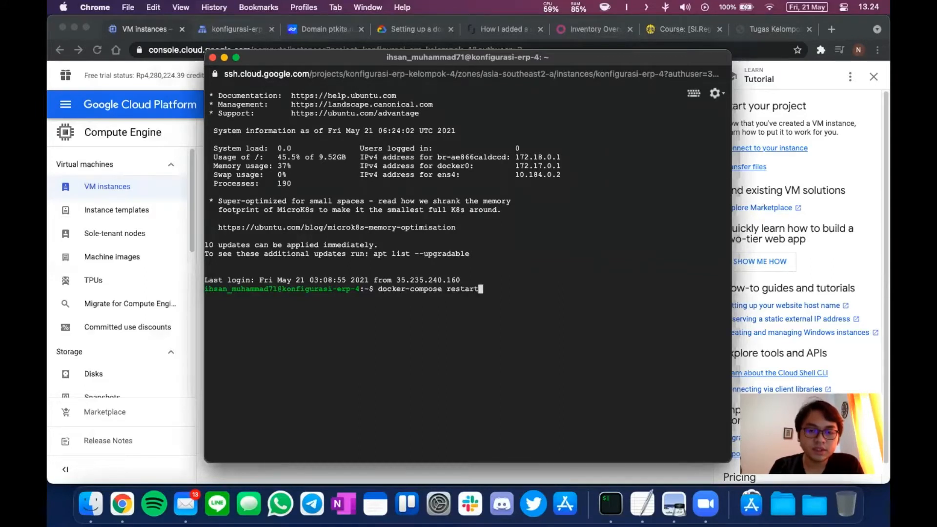
{"action": "key", "text": "Up"}
{"action": "key", "text": "Up"}
{"action": "key", "text": "Up"}
{"action": "key", "text": "Up"}
{"action": "key", "text": "Up"}
{"action": "key", "text": "Up"}
{"action": "key", "text": "Up"}
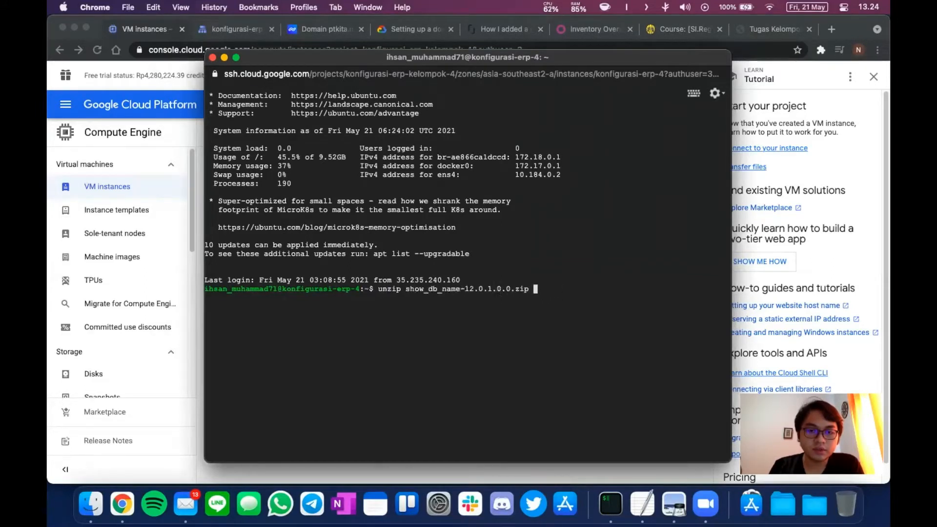
{"action": "key", "text": "Up"}
{"action": "key", "text": "Up"}
{"action": "key", "text": "Up"}
{"action": "key", "text": "Up"}
{"action": "key", "text": "Up"}
{"action": "key", "text": "Up"}
{"action": "key", "text": "Up"}
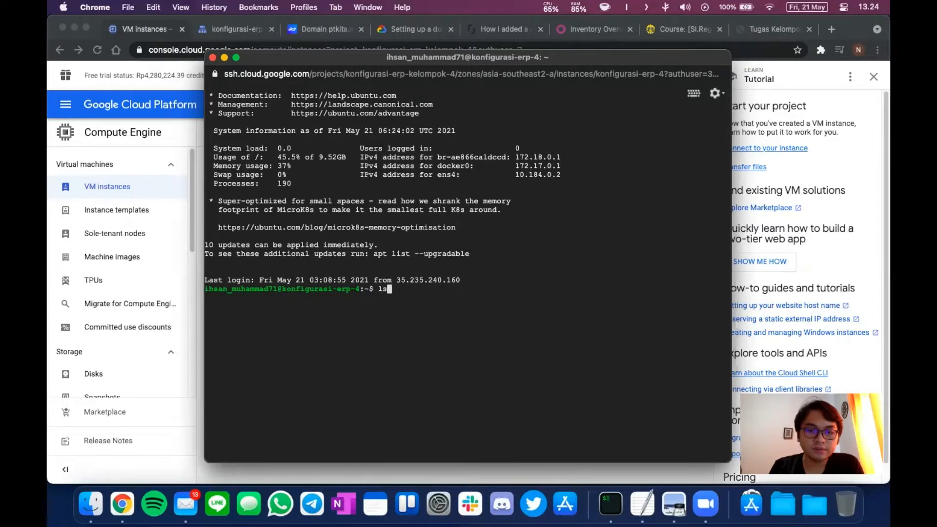
{"action": "key", "text": "Up"}
{"action": "key", "text": "Up"}
{"action": "key", "text": "Up"}
{"action": "key", "text": "Up"}
{"action": "key", "text": "Up"}
{"action": "key", "text": "Up"}
{"action": "key", "text": "Up"}
{"action": "key", "text": "Up"}
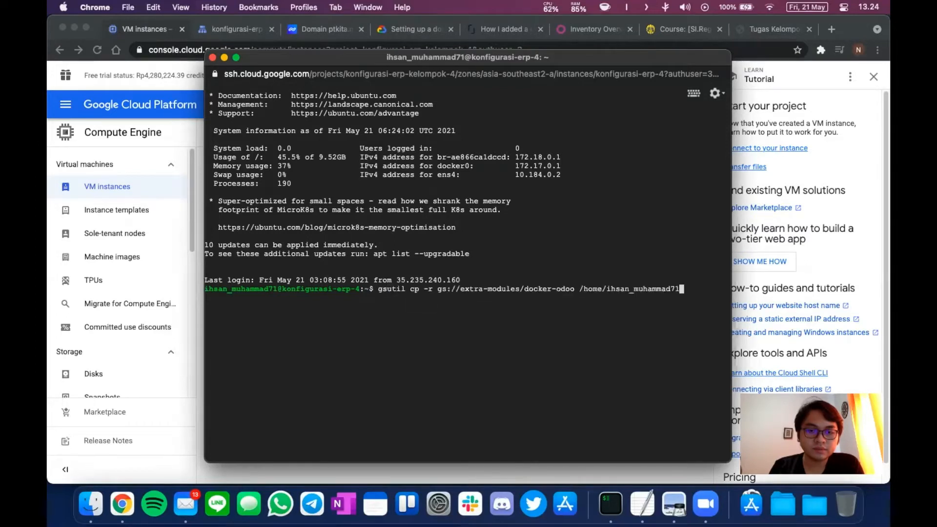
{"action": "key", "text": "Up"}
{"action": "key", "text": "Up"}
{"action": "key", "text": "Up"}
{"action": "key", "text": "Up"}
{"action": "key", "text": "Up"}
{"action": "key", "text": "Up"}
{"action": "key", "text": "Up"}
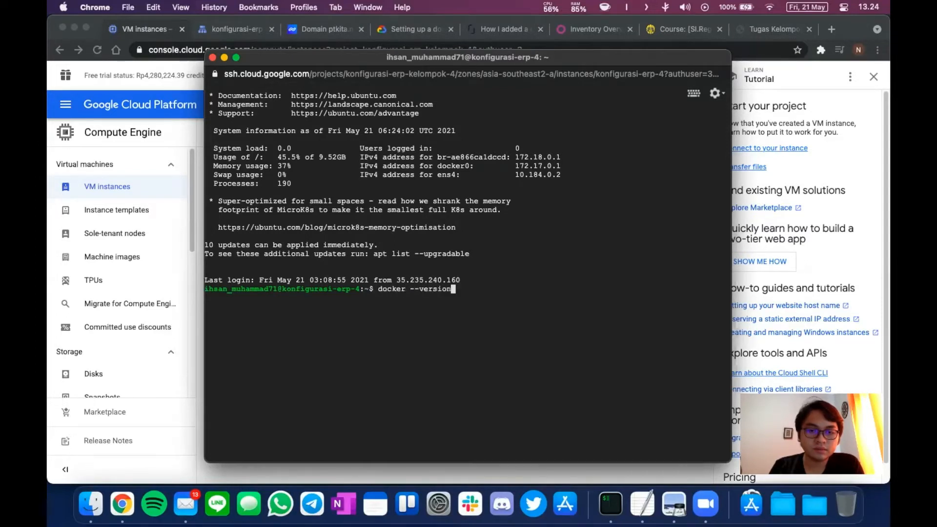
{"action": "key", "text": "Up"}
{"action": "key", "text": "Up"}
{"action": "key", "text": "Up"}
{"action": "key", "text": "Up"}
{"action": "key", "text": "Down"}
{"action": "key", "text": "Up"}
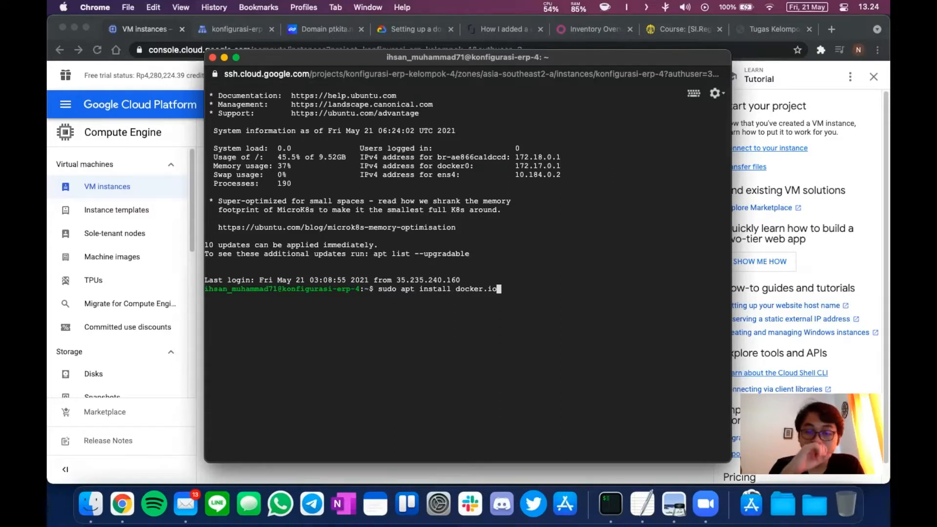
{"action": "key", "text": "Up"}
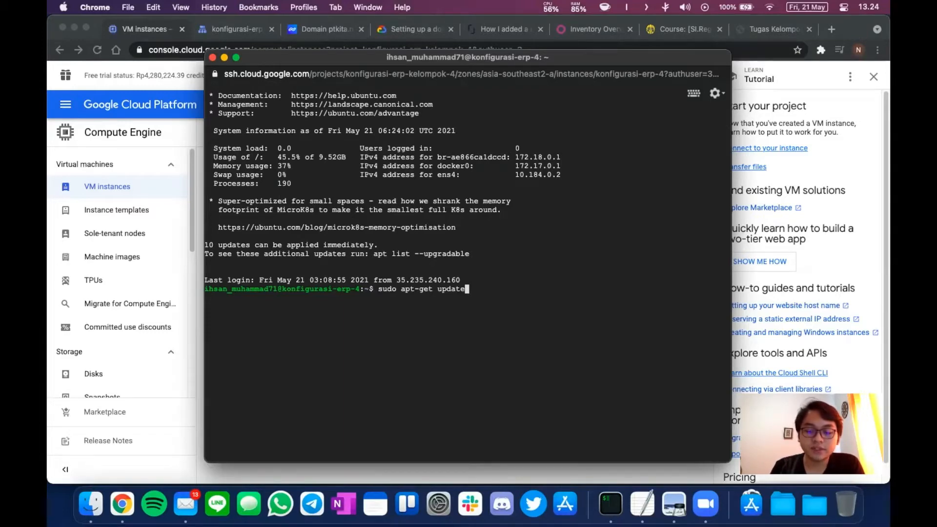
{"action": "key", "text": "Up"}
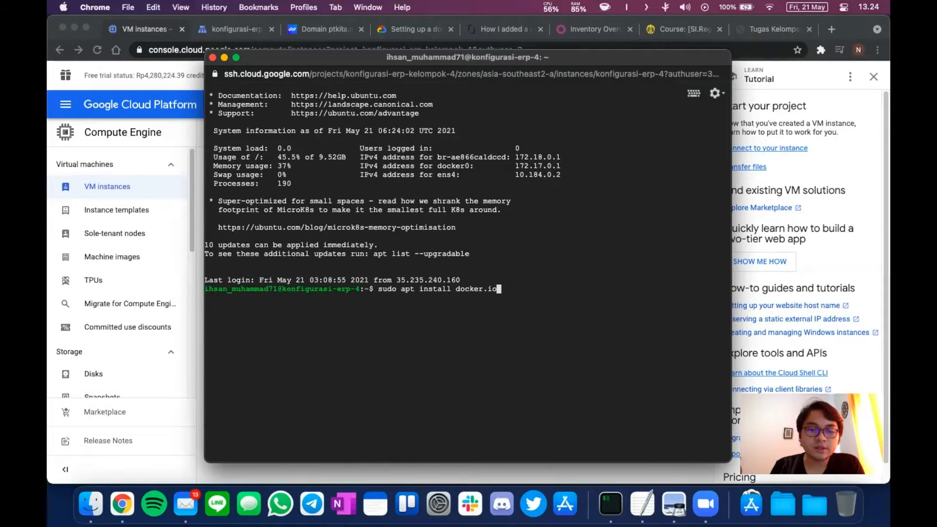
{"action": "key", "text": "Down"}
{"action": "key", "text": "Down"}
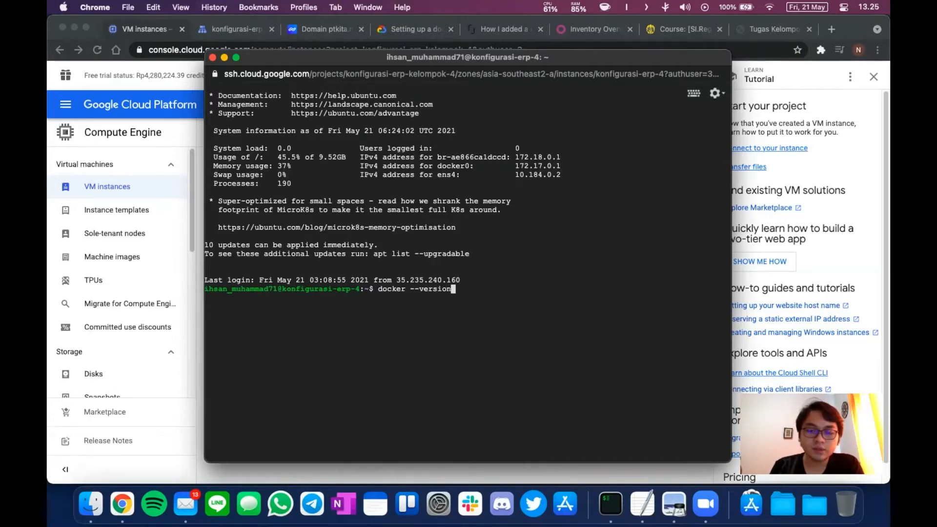
Run docker --version (20.10.2), then recall and run docker-compose --version (1.27.4).
{"action": "key", "text": "Return"}
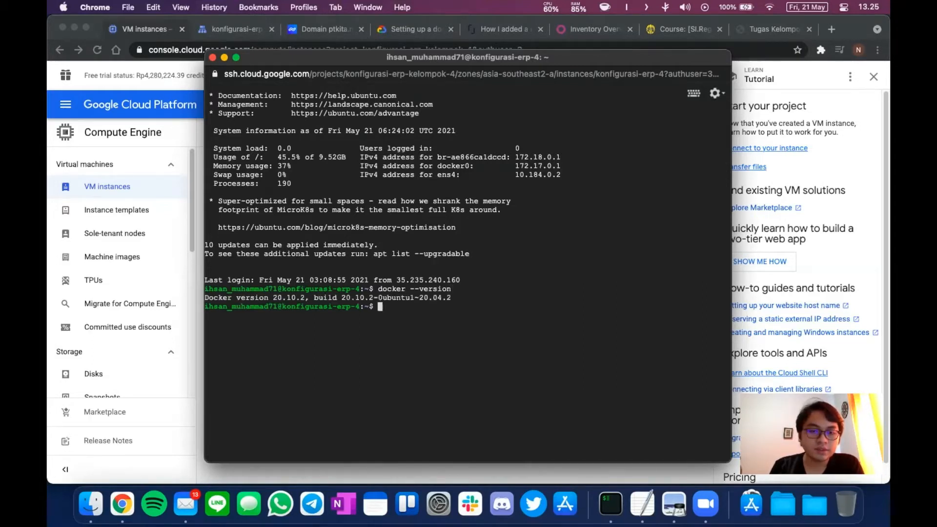
{"action": "key", "text": "Up"}
{"action": "key", "text": "Up"}
{"action": "key", "text": "Up"}
{"action": "key", "text": "Up"}
{"action": "key", "text": "Up"}
{"action": "key", "text": "Up"}
{"action": "key", "text": "Up"}
{"action": "key", "text": "Up"}
{"action": "key", "text": "Up"}
{"action": "key", "text": "Up"}
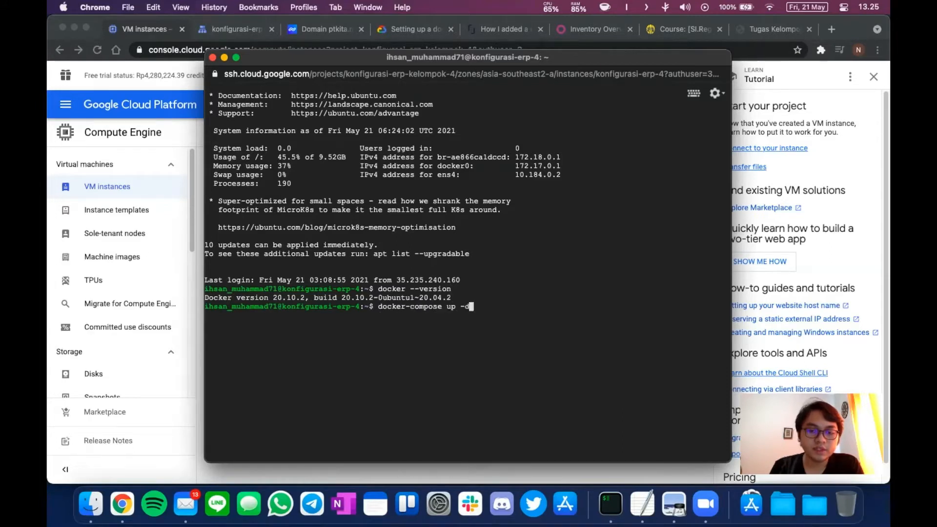
{"action": "key", "text": "Up"}
{"action": "key", "text": "Up"}
{"action": "key", "text": "Up"}
{"action": "key", "text": "Up"}
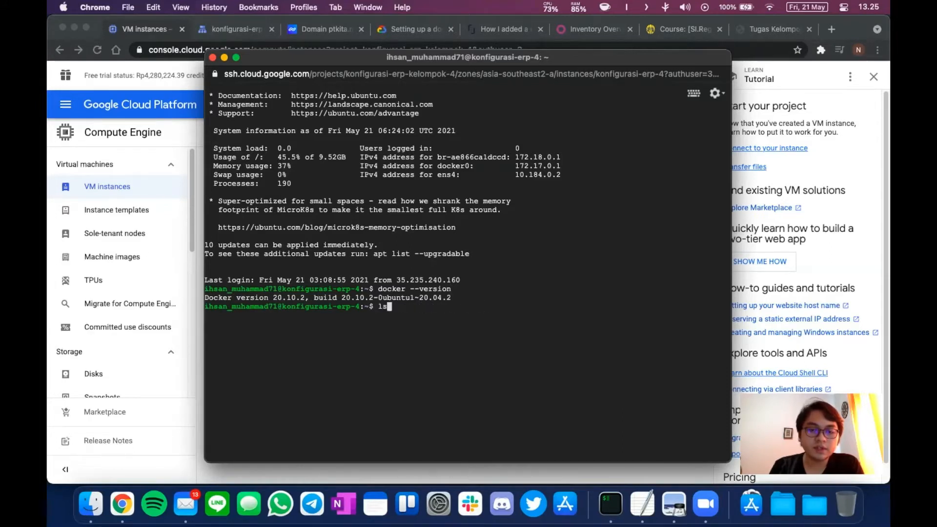
{"action": "key", "text": "Up"}
{"action": "key", "text": "Up"}
{"action": "key", "text": "Up"}
{"action": "key", "text": "Up"}
{"action": "key", "text": "Up"}
{"action": "key", "text": "Up"}
{"action": "key", "text": "Up"}
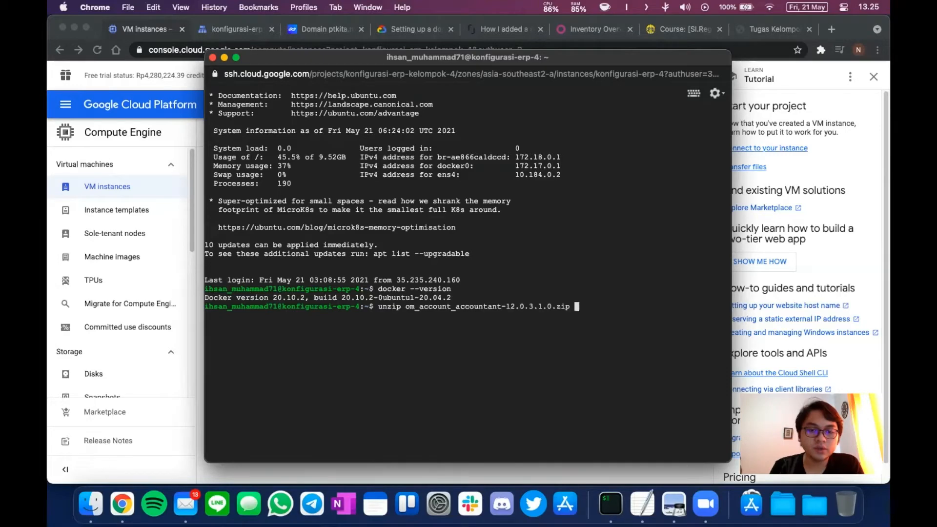
{"action": "key", "text": "Up"}
{"action": "key", "text": "Up"}
{"action": "key", "text": "Up"}
{"action": "key", "text": "Up"}
{"action": "key", "text": "Up"}
{"action": "key", "text": "Up"}
{"action": "key", "text": "Up"}
{"action": "key", "text": "Up"}
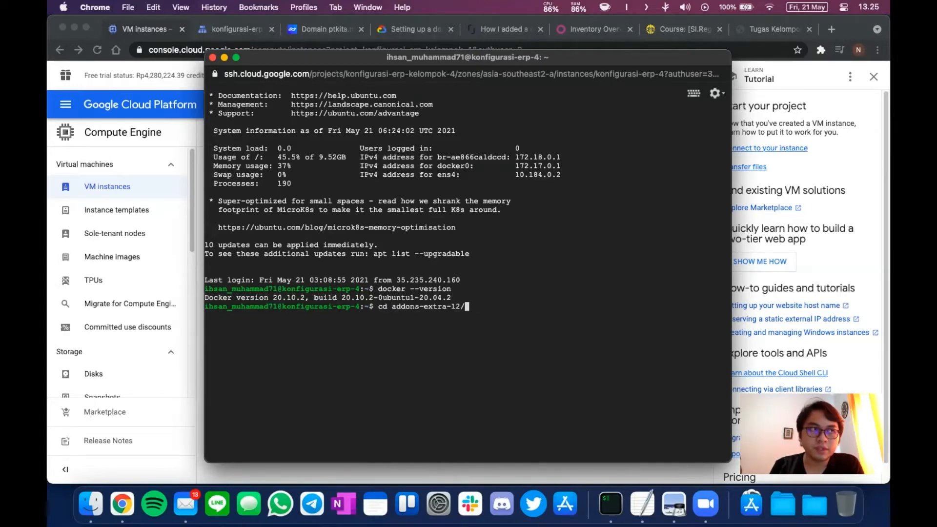
{"action": "key", "text": "Up"}
{"action": "key", "text": "Up"}
{"action": "key", "text": "Up"}
{"action": "key", "text": "Up"}
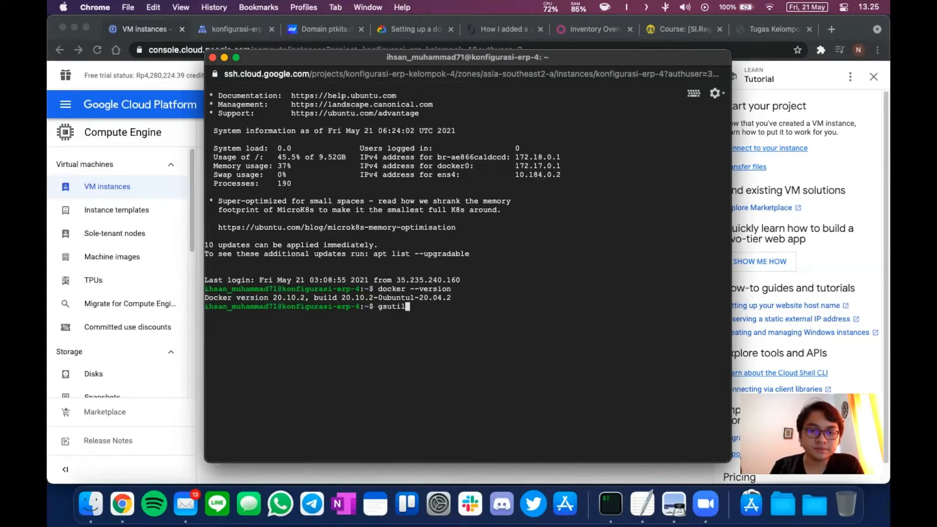
{"action": "key", "text": "Up"}
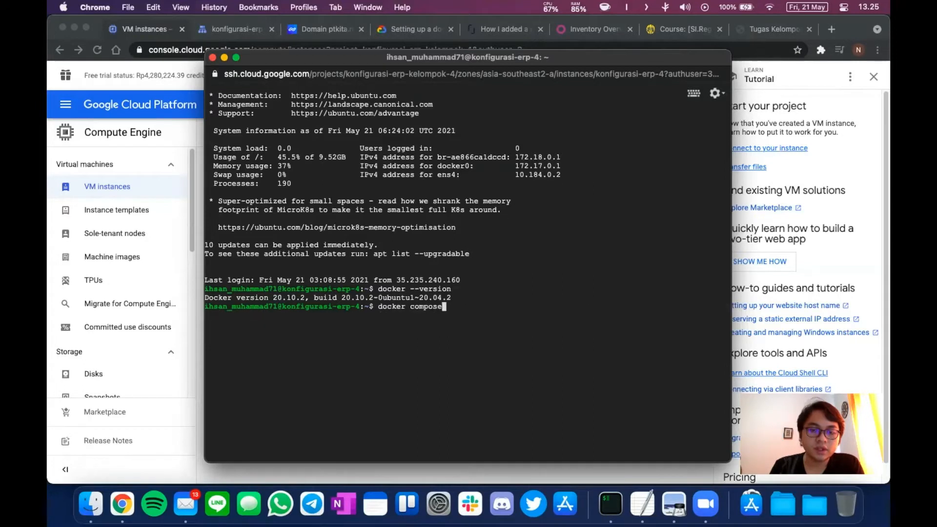
{"action": "key", "text": "Up"}
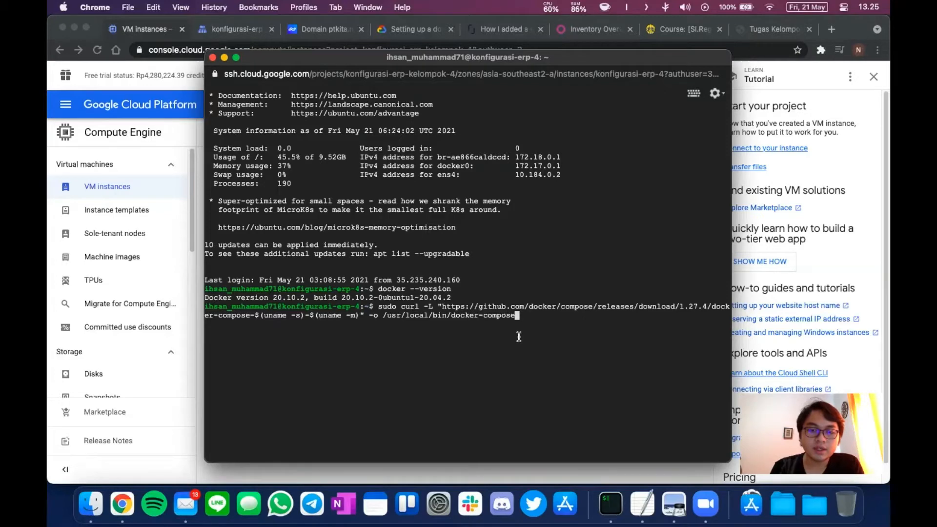
{"action": "key", "text": "Up"}
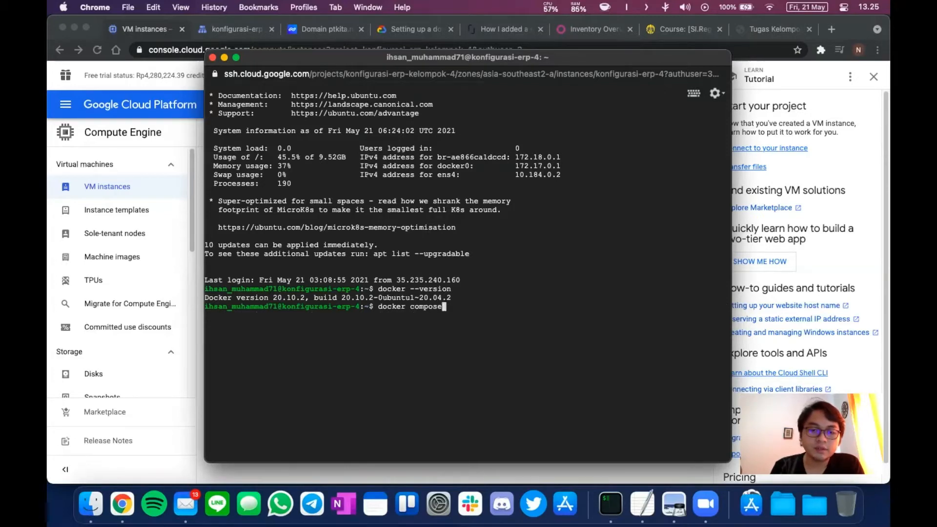
{"action": "key", "text": "Down"}
{"action": "key", "text": "Up"}
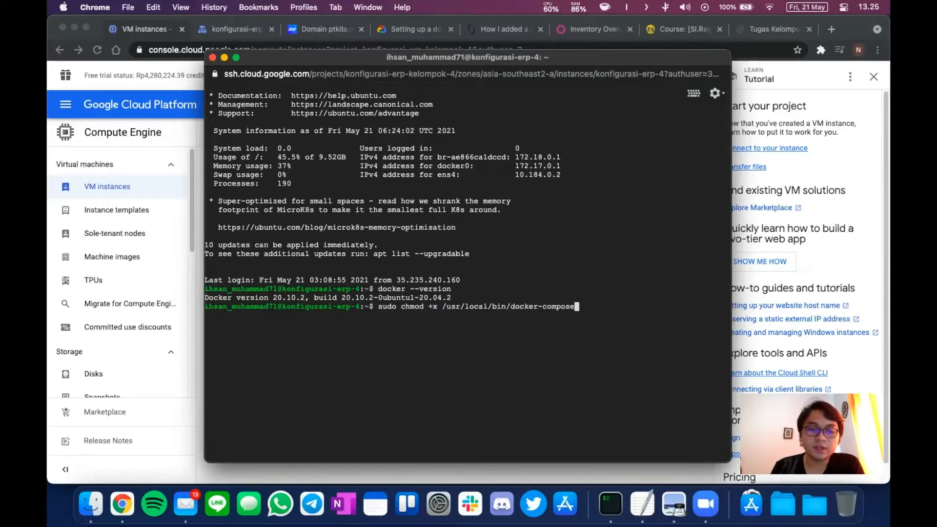
{"action": "key", "text": "Down"}
{"action": "key", "text": "Up"}
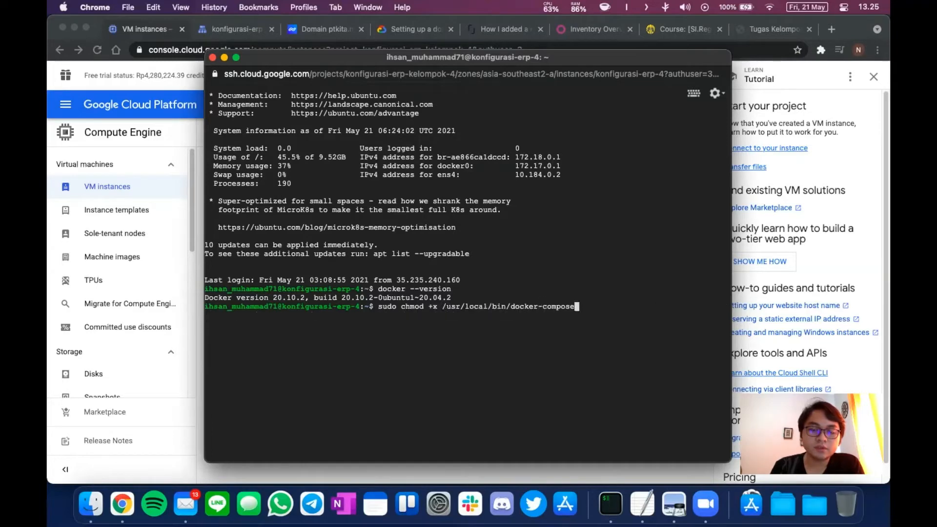
{"action": "key", "text": "Down"}
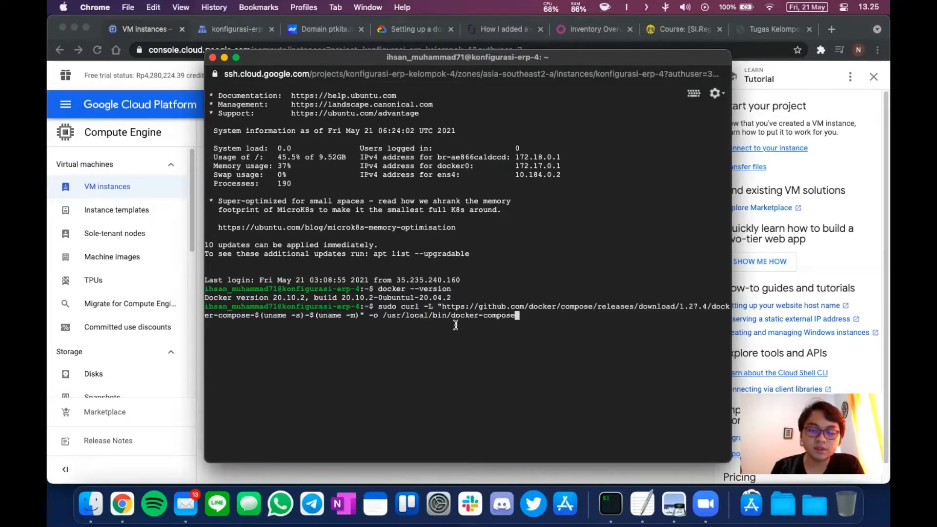
{"action": "key", "text": "Up"}
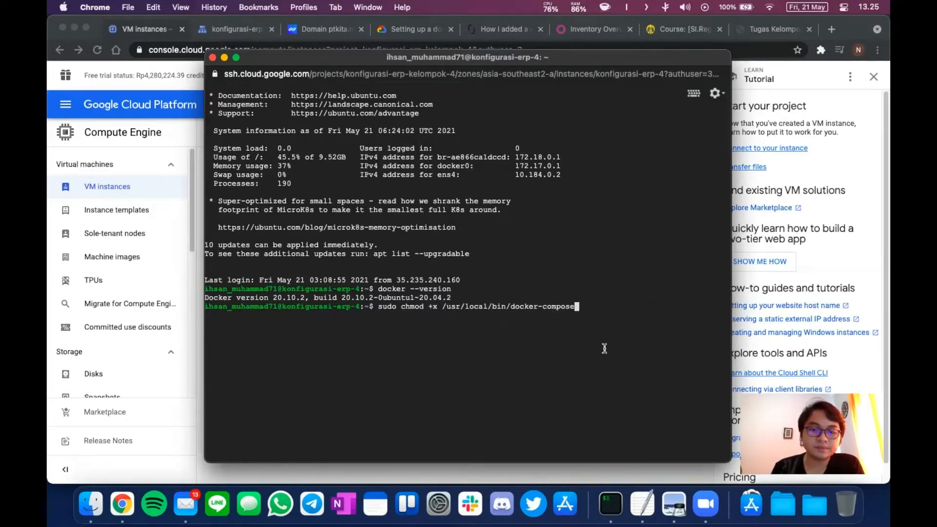
{"action": "key", "text": "Up"}
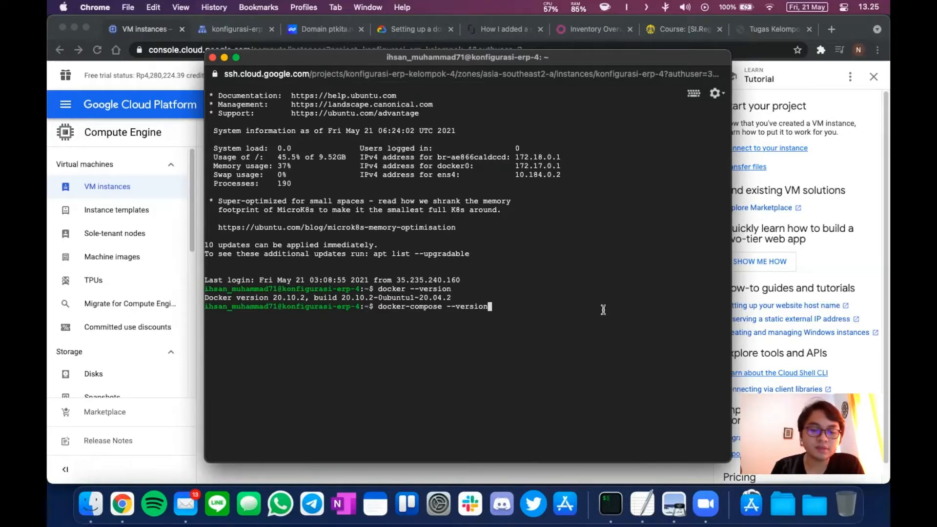
{"action": "key", "text": "Return"}
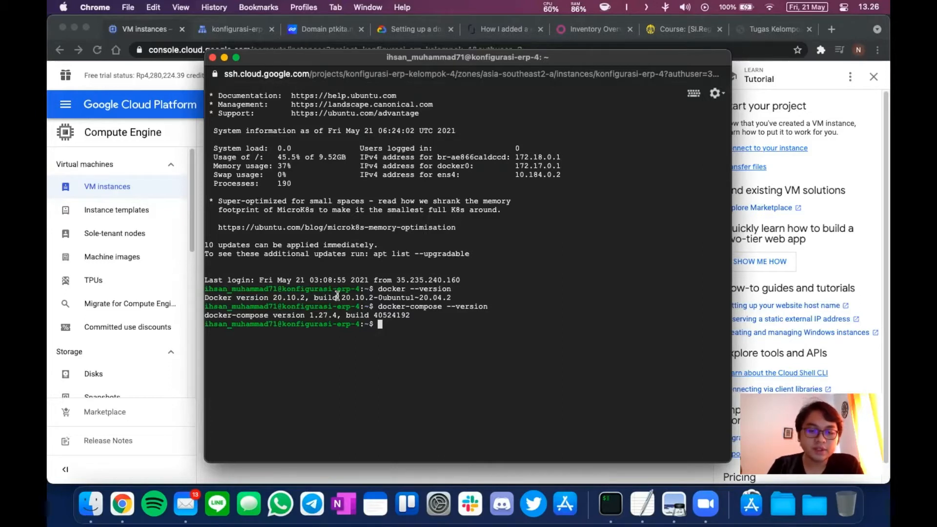
List the home folder with ls, then list the docker-odoo folder using tab completion.
{"action": "type", "text": "ls"}
{"action": "key", "text": "Return"}
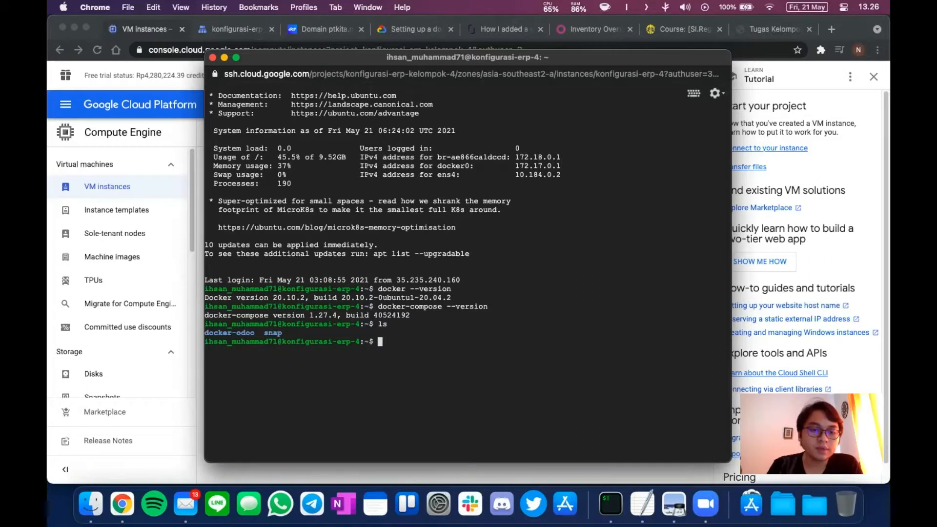
{"action": "type", "text": "ls dock"}
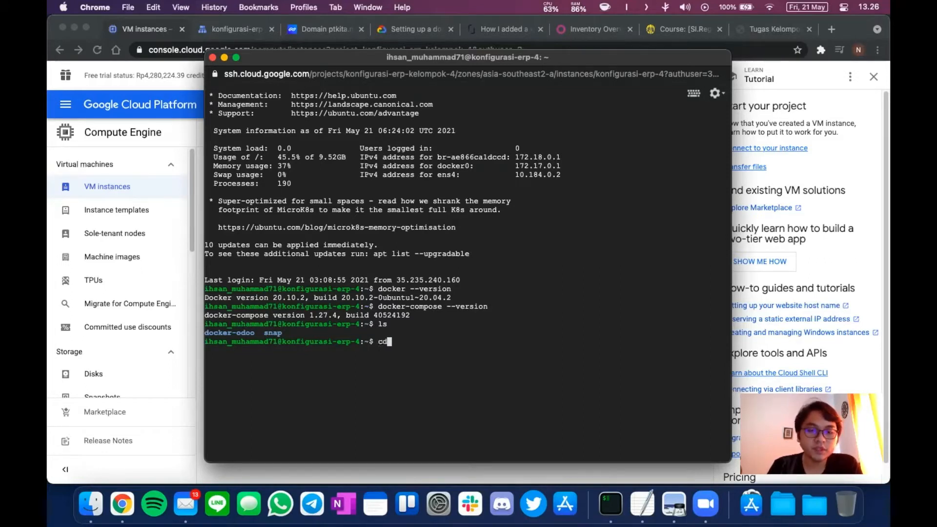
{"action": "type", "text": "er"}
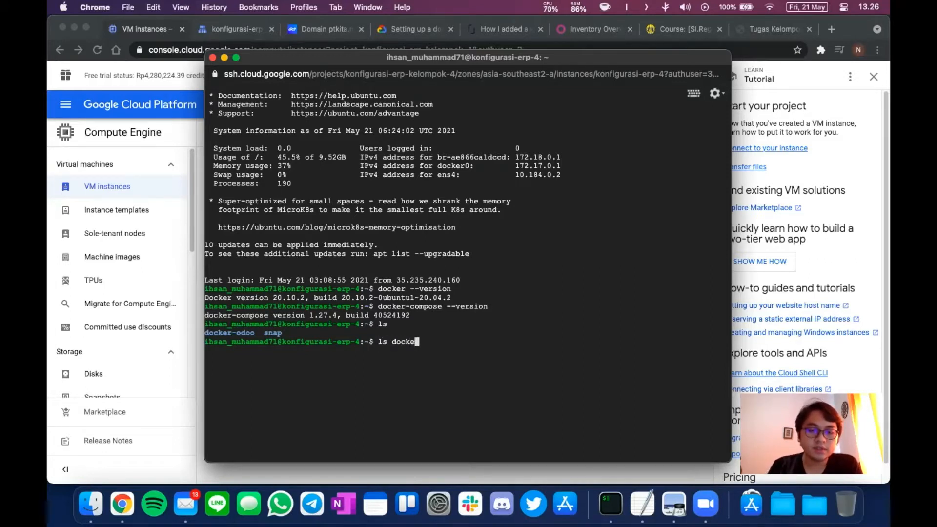
{"action": "key", "text": "Tab"}
{"action": "key", "text": "Return"}
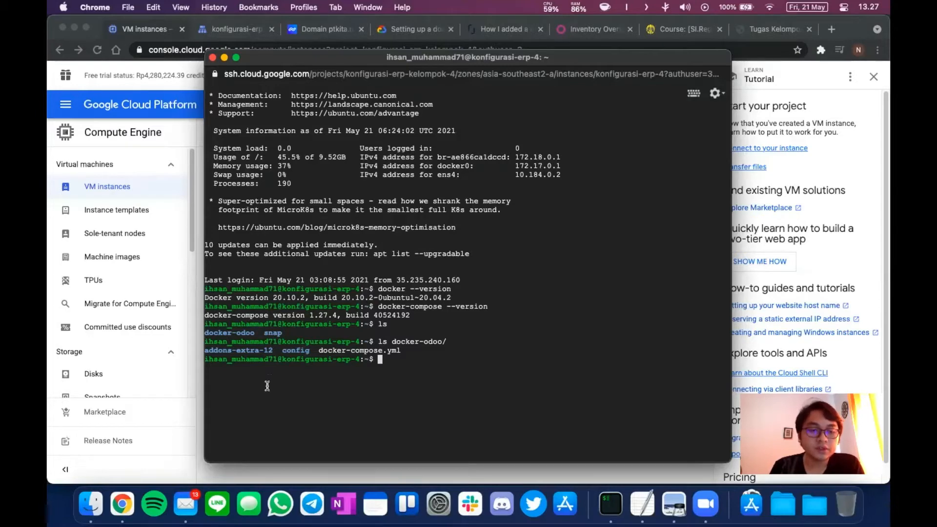
Find Cloud Storage in the console navigation menu and open its Browser bucket list.
{"action": "left_click", "coordinate": [257, 472]}
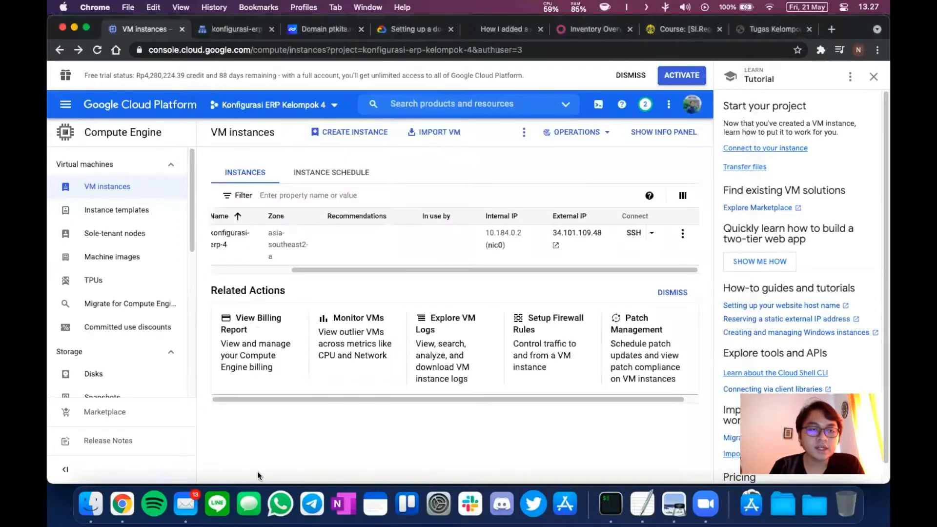
{"action": "left_click", "coordinate": [65, 104]}
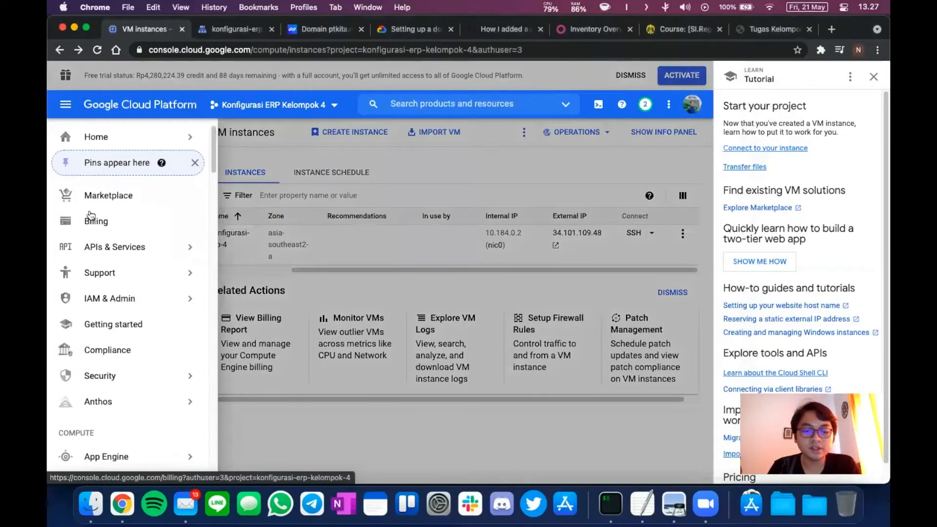
{"action": "key", "text": "super+f"}
{"action": "type", "text": "rage"}
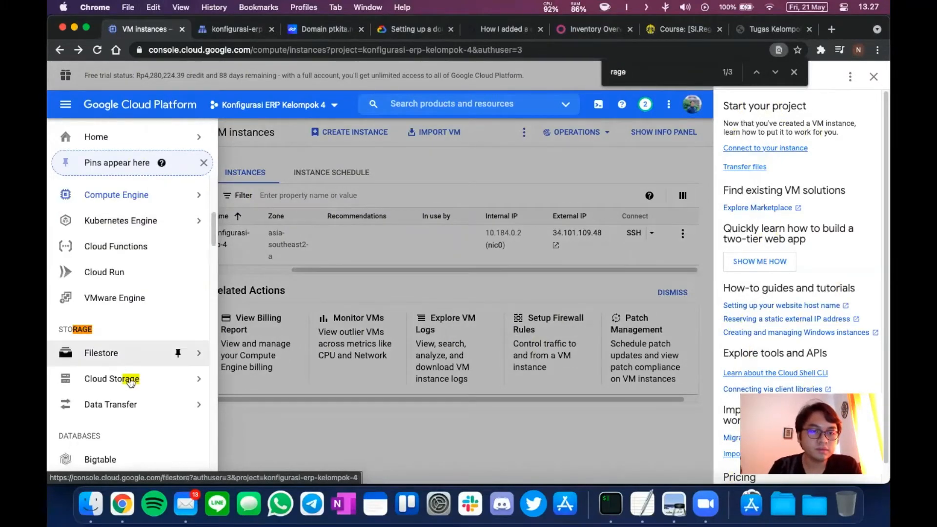
{"action": "mouse_move", "coordinate": [131, 383]}
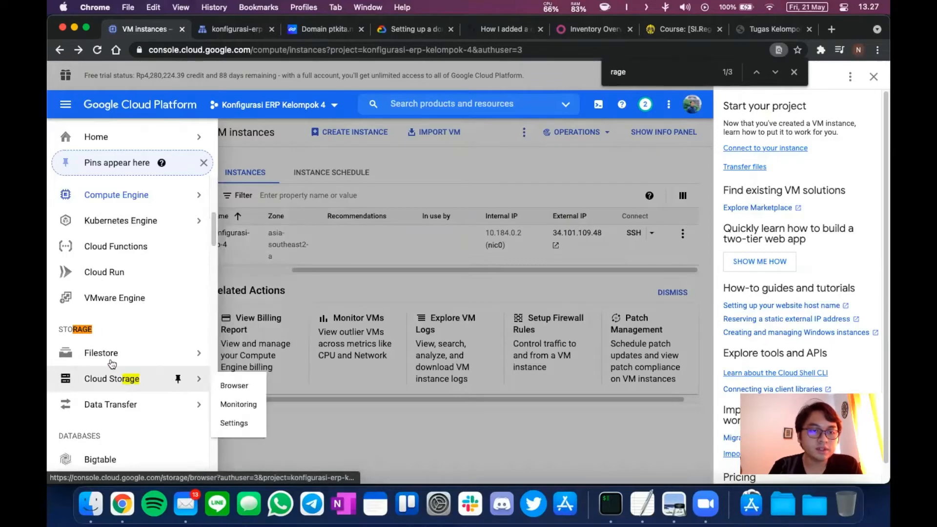
{"action": "mouse_move", "coordinate": [112, 364]}
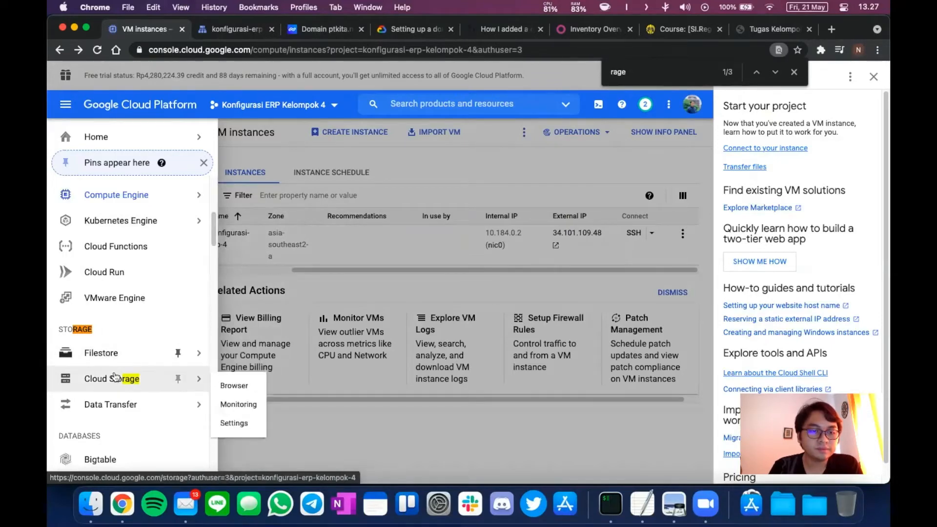
{"action": "left_click", "coordinate": [235, 386]}
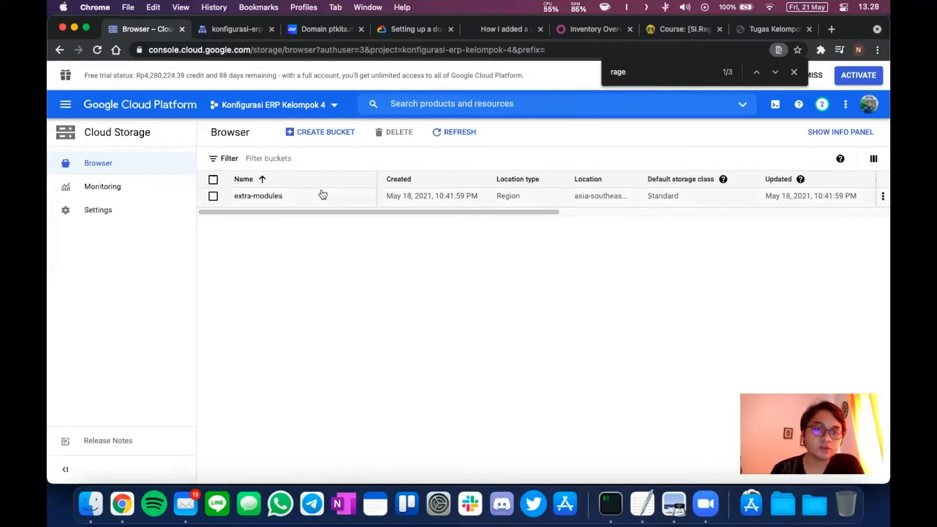
Begin a new bucket named example_bucket_odoo and continue past the naming step.
{"action": "left_click", "coordinate": [320, 137]}
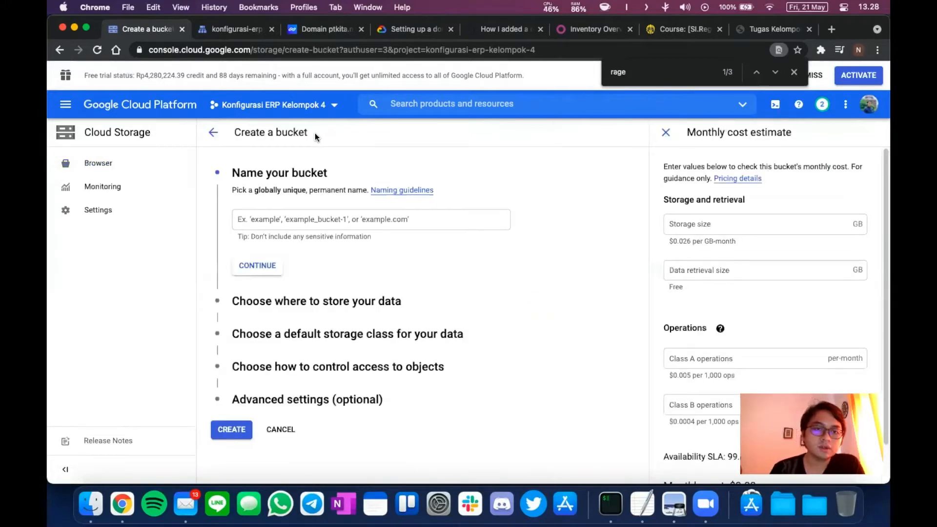
{"action": "left_click", "coordinate": [278, 219]}
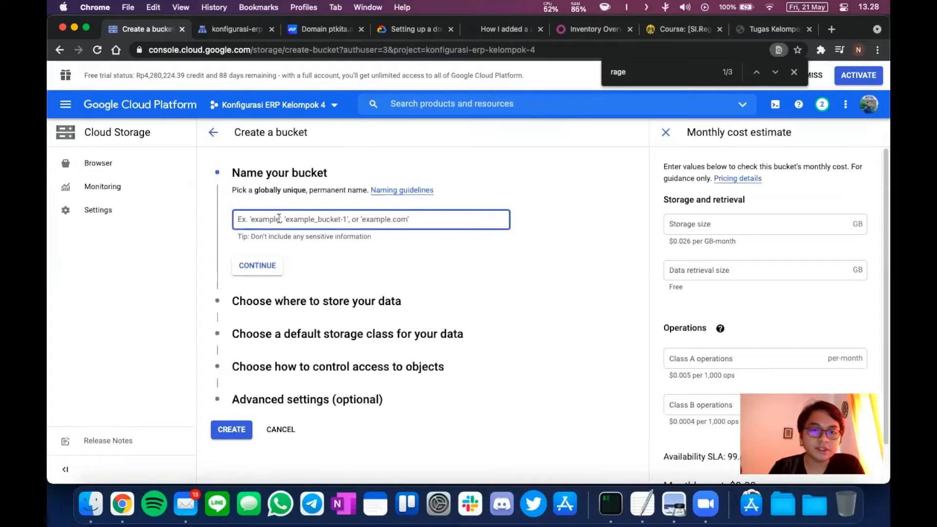
{"action": "type", "text": "example"}
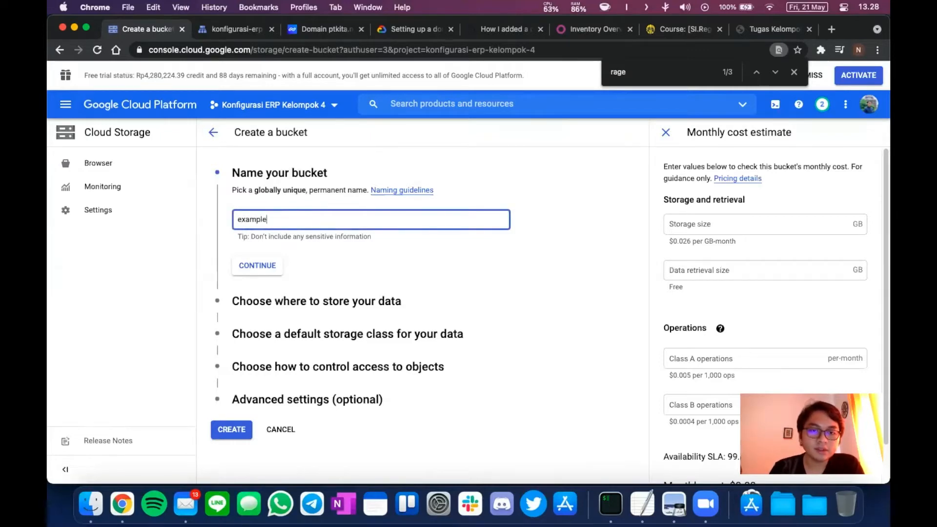
{"action": "type", "text": "_bucke"}
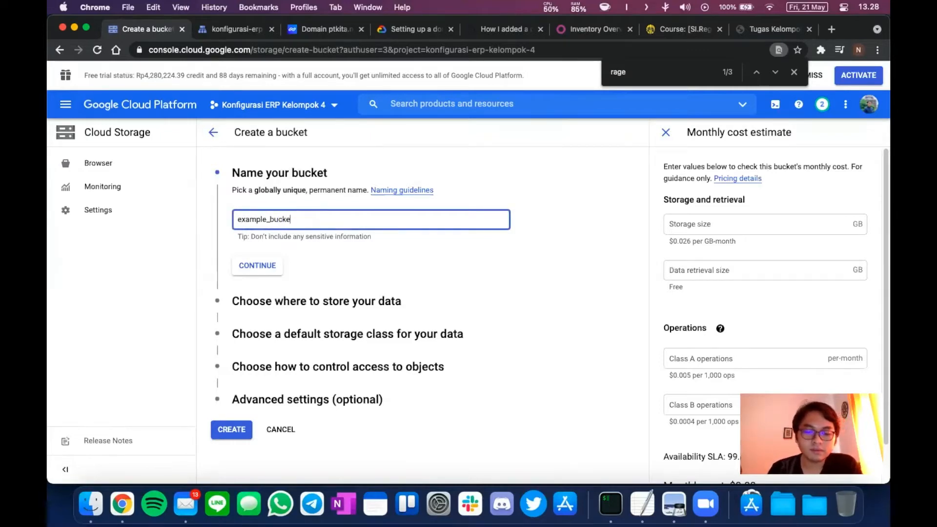
{"action": "type", "text": "t_odoo"}
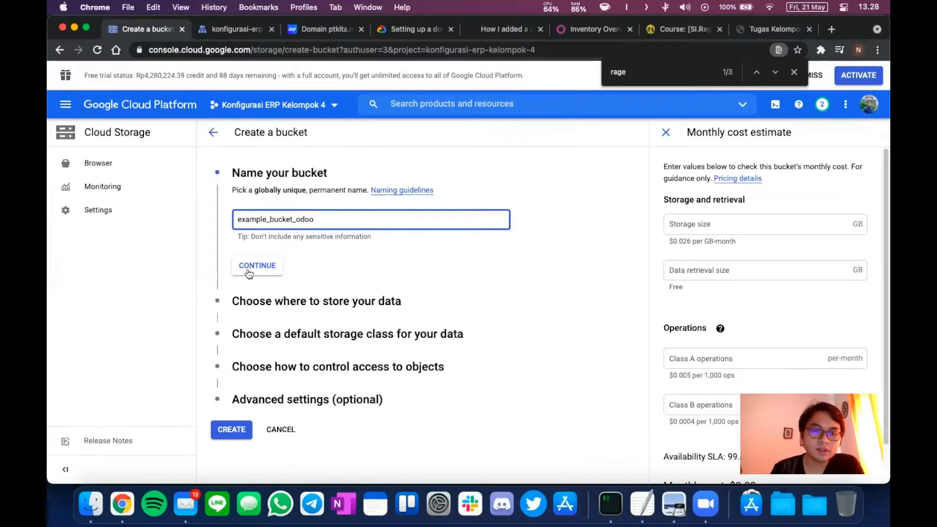
{"action": "left_click", "coordinate": [257, 266]}
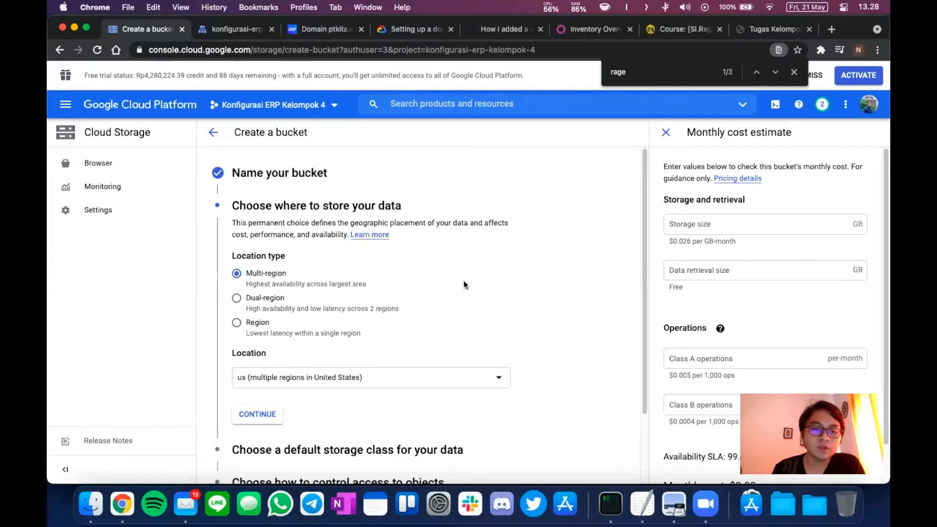
Make the bucket single-region in asia-southeast2 (Jakarta) and continue to storage class.
{"action": "left_click", "coordinate": [264, 337]}
{"action": "left_click", "coordinate": [307, 380]}
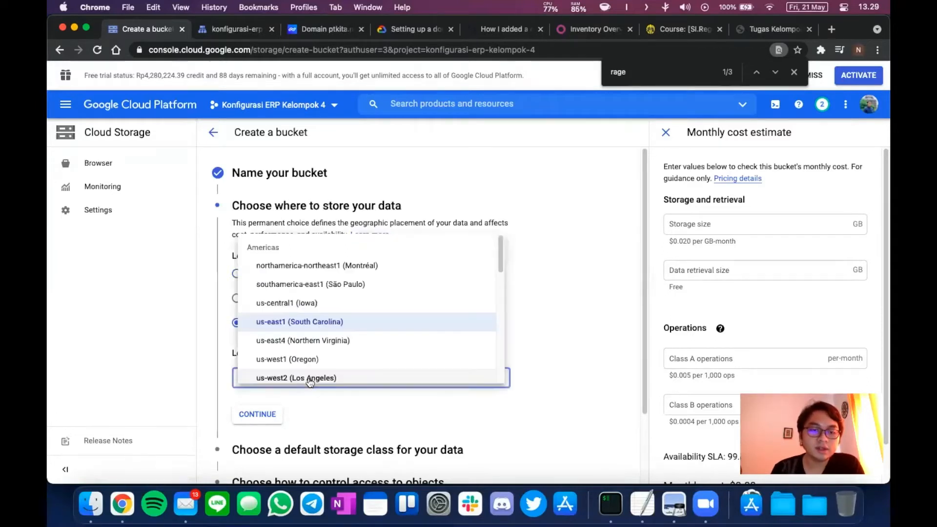
{"action": "scroll", "coordinate": [388, 313], "scroll_direction": "down", "scroll_amount": 10}
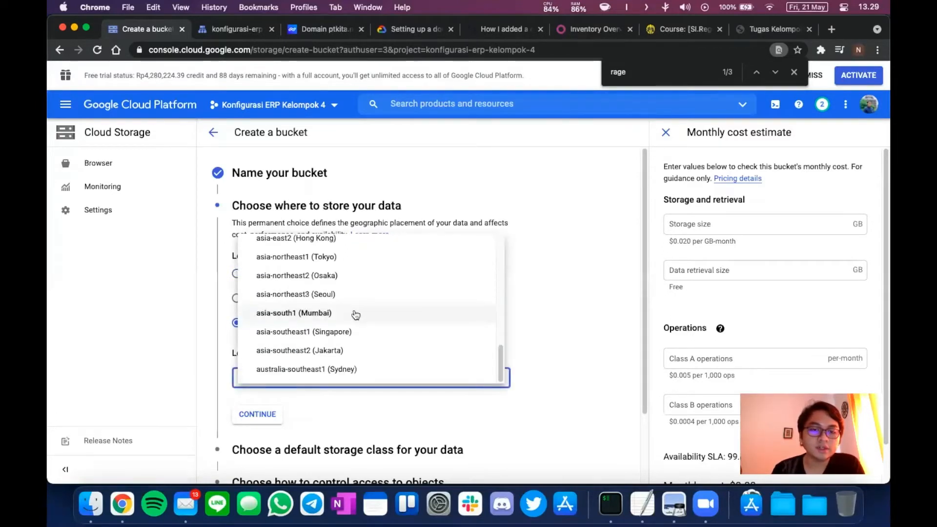
{"action": "left_click", "coordinate": [336, 353]}
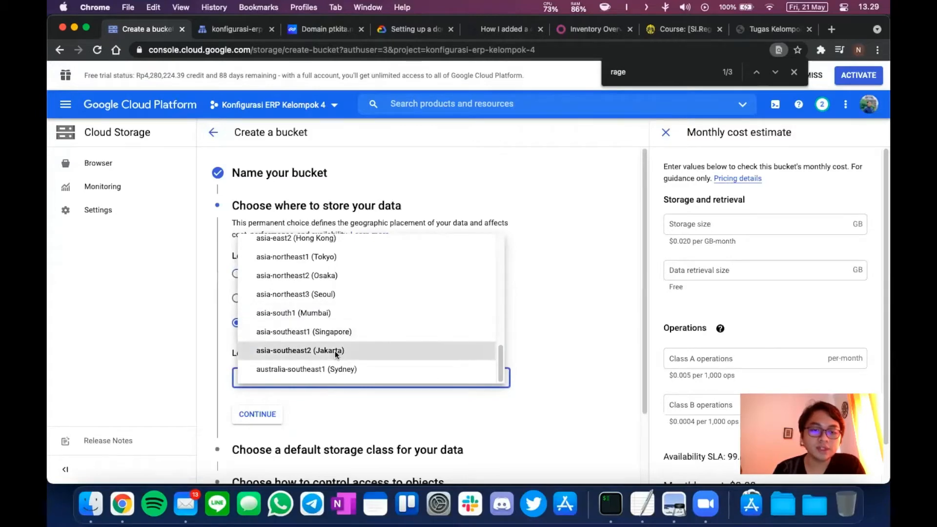
{"action": "left_click", "coordinate": [279, 415]}
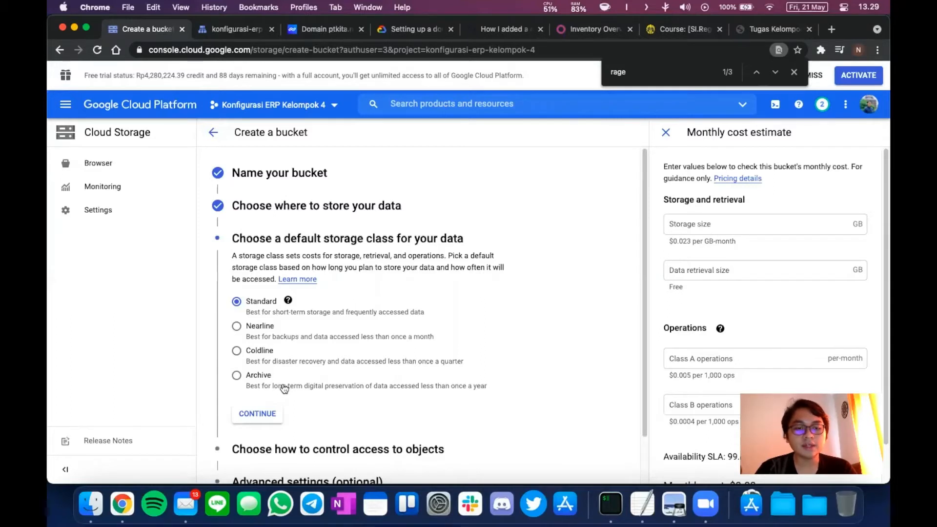
Keep Standard storage class and Uniform access control, then scroll through Advanced settings.
{"action": "left_click", "coordinate": [259, 415]}
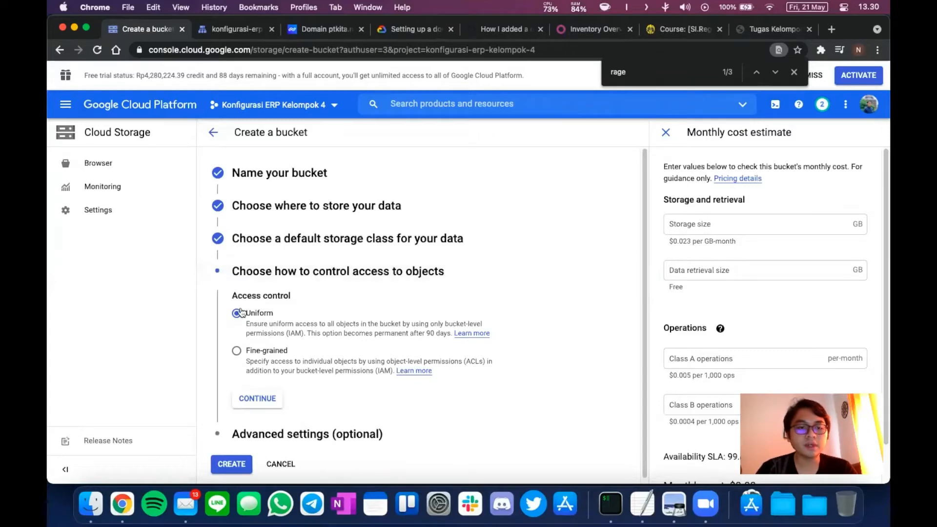
{"action": "left_click", "coordinate": [256, 399]}
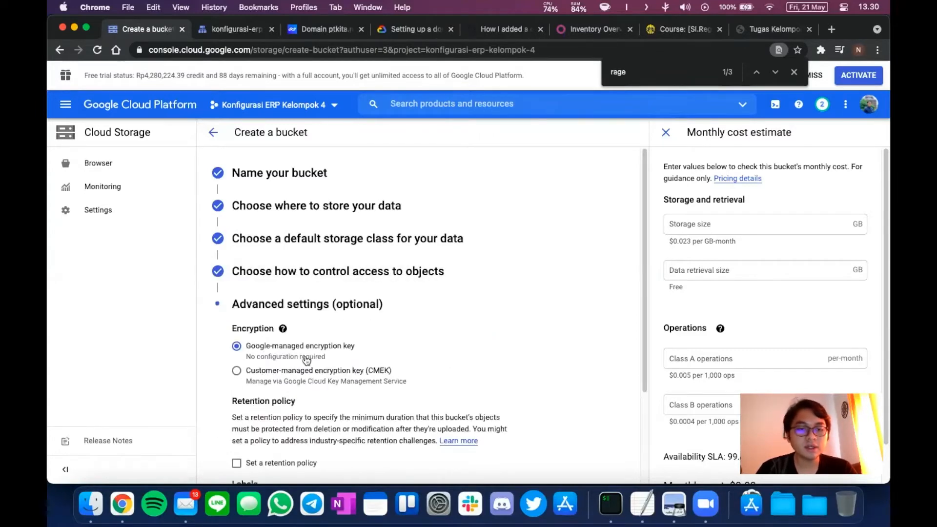
{"action": "scroll", "coordinate": [291, 278], "scroll_direction": "down", "scroll_amount": 3}
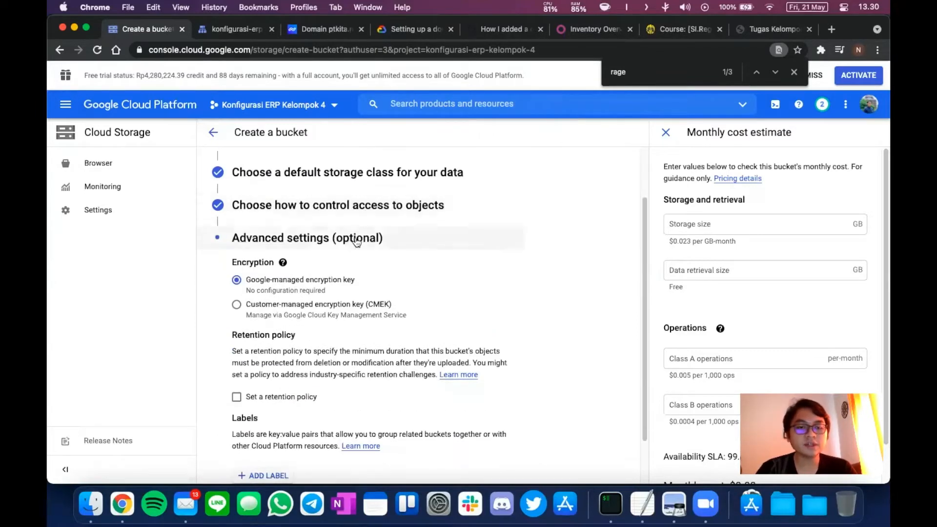
{"action": "scroll", "coordinate": [390, 346], "scroll_direction": "down", "scroll_amount": 2}
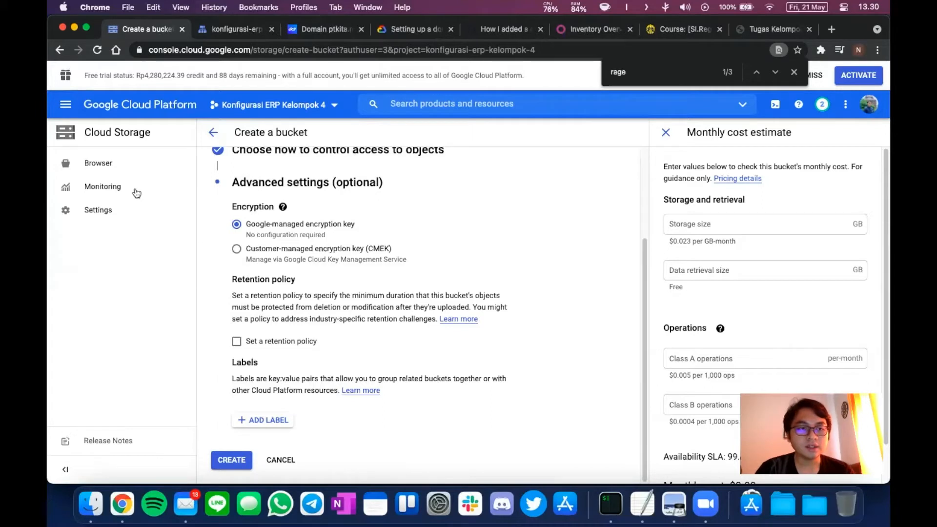
Leave the bucket form and browse into the extra-modules bucket's docker-odoo/ folder.
{"action": "left_click", "coordinate": [111, 166]}
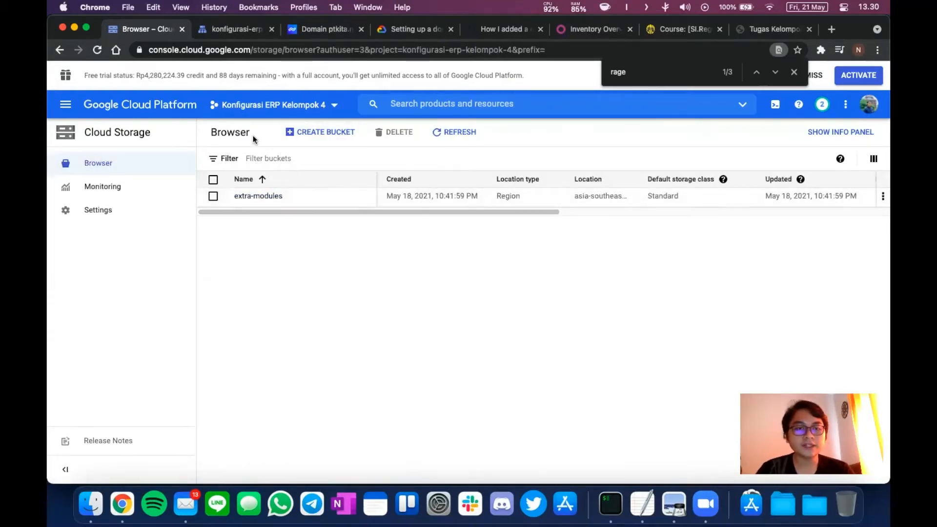
{"action": "left_click", "coordinate": [258, 197]}
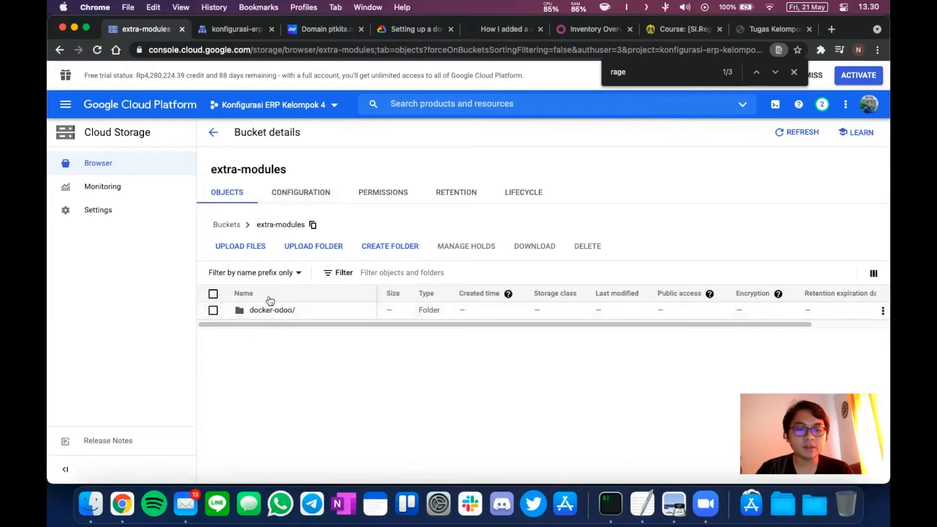
{"action": "left_click", "coordinate": [272, 311]}
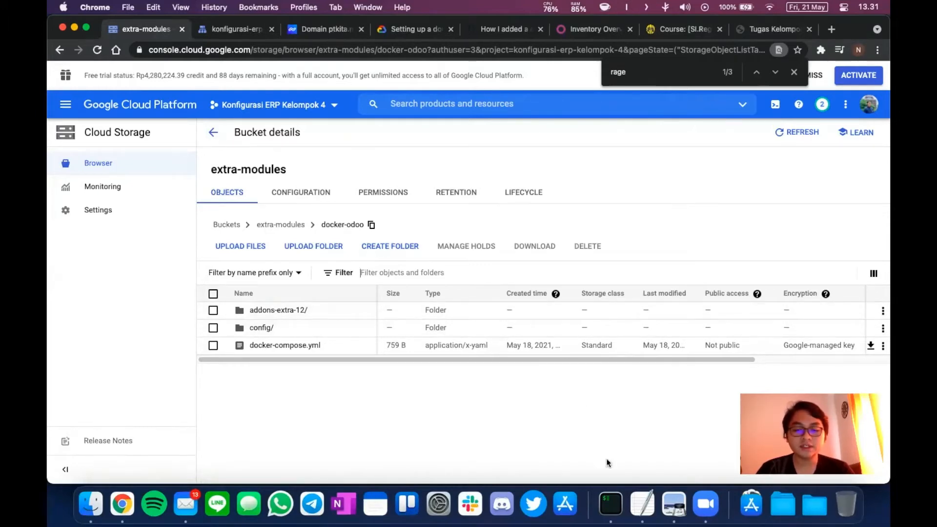
{"action": "left_click", "coordinate": [611, 488]}
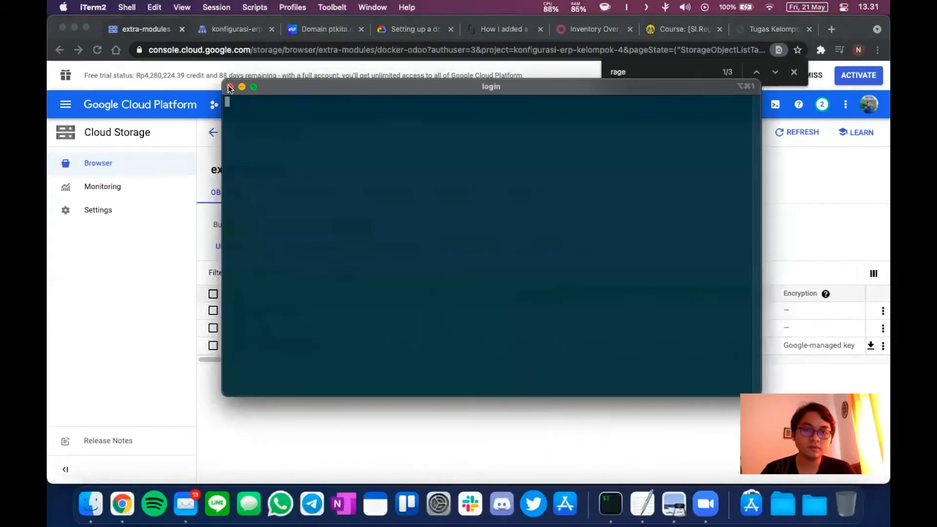
Switch to the SSH terminal window and recall the earlier gsutil cp command from history.
{"action": "left_click", "coordinate": [230, 87]}
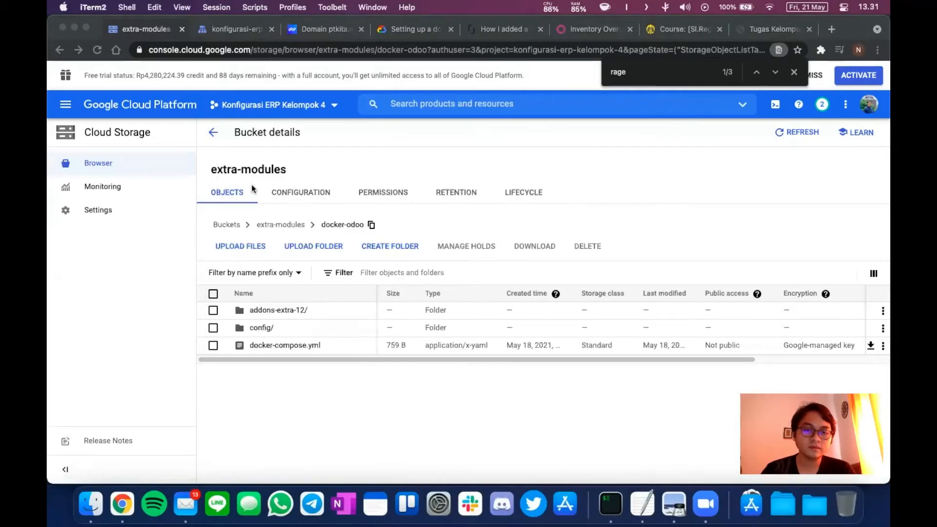
{"action": "key", "text": "ctrl+Up"}
{"action": "left_click", "coordinate": [268, 215]}
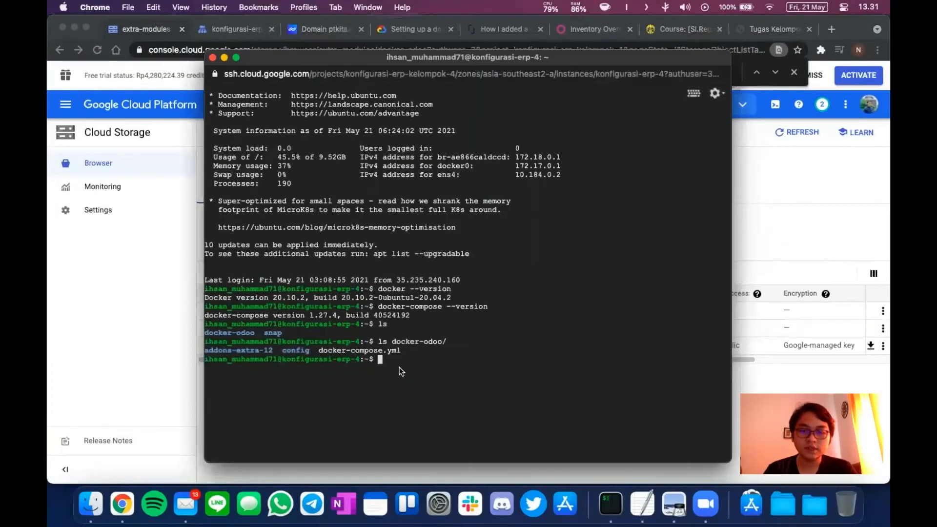
{"action": "key", "text": "Up"}
{"action": "key", "text": "Up"}
{"action": "key", "text": "Up"}
{"action": "key", "text": "Up"}
{"action": "key", "text": "Up"}
{"action": "key", "text": "Up"}
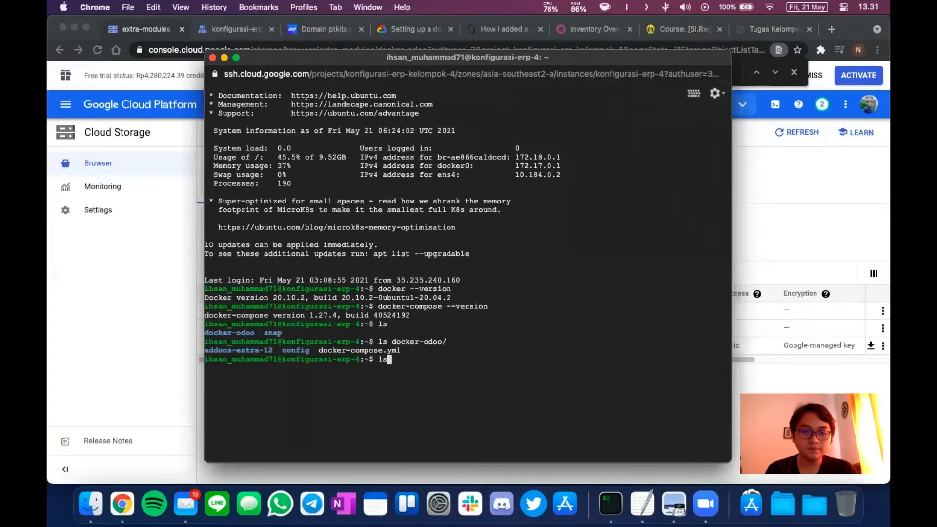
{"action": "key", "text": "Up"}
{"action": "key", "text": "Up"}
{"action": "key", "text": "Up"}
{"action": "key", "text": "Up"}
{"action": "key", "text": "Up"}
{"action": "key", "text": "Up"}
{"action": "key", "text": "Up"}
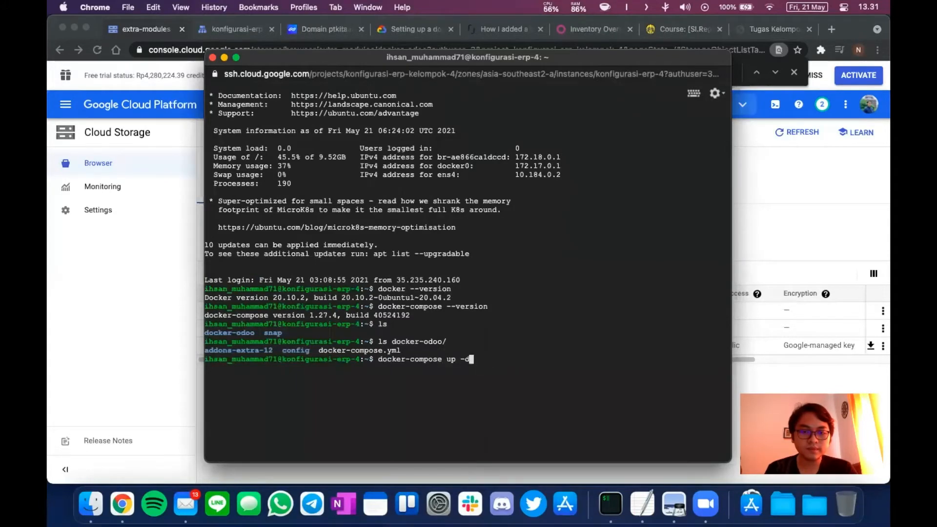
{"action": "key", "text": "Up"}
{"action": "key", "text": "Up"}
{"action": "key", "text": "Up"}
{"action": "key", "text": "Up"}
{"action": "key", "text": "Up"}
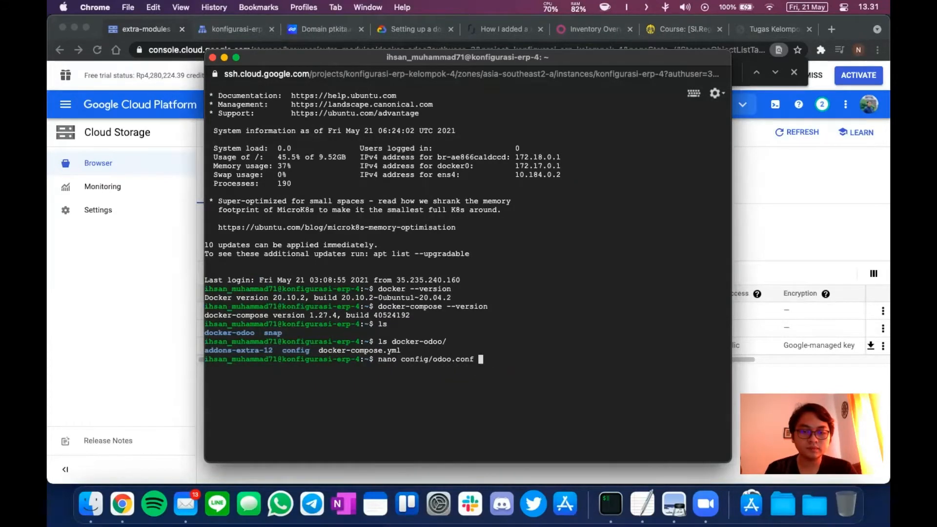
{"action": "key", "text": "Up"}
{"action": "key", "text": "Up"}
{"action": "key", "text": "Up"}
{"action": "key", "text": "Up"}
{"action": "key", "text": "Up"}
{"action": "key", "text": "Up"}
{"action": "key", "text": "Up"}
{"action": "key", "text": "Up"}
{"action": "key", "text": "Up"}
{"action": "key", "text": "Up"}
{"action": "key", "text": "Up"}
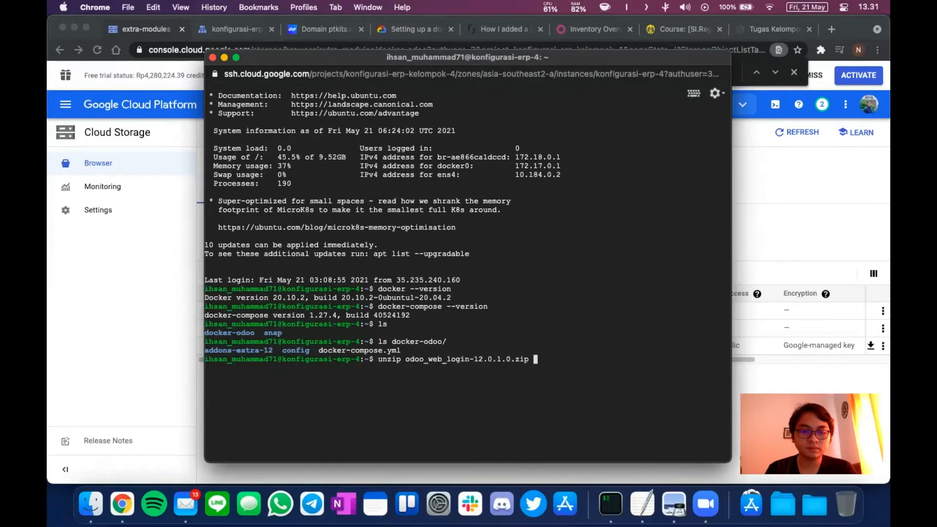
{"action": "key", "text": "Up"}
{"action": "key", "text": "Up"}
{"action": "key", "text": "Up"}
{"action": "key", "text": "Up"}
{"action": "key", "text": "Up"}
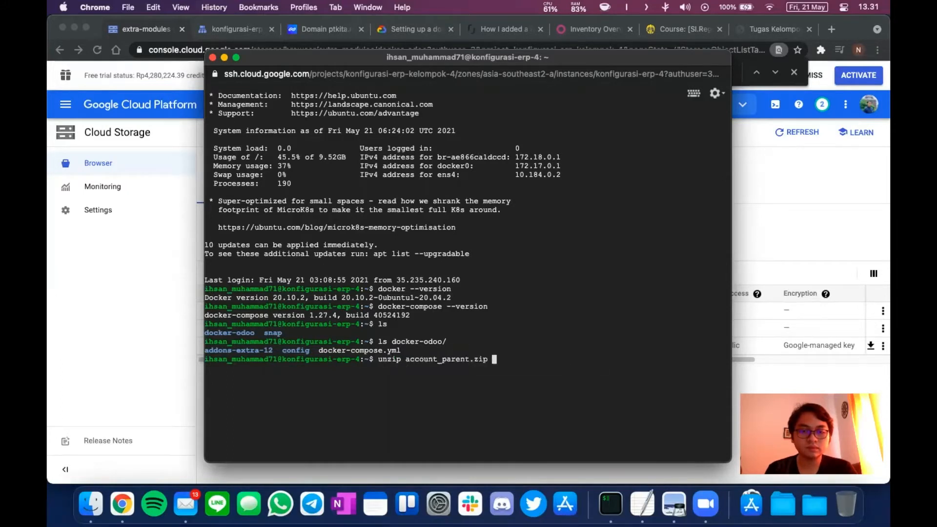
{"action": "key", "text": "Up"}
{"action": "key", "text": "Up"}
{"action": "key", "text": "Up"}
{"action": "key", "text": "Up"}
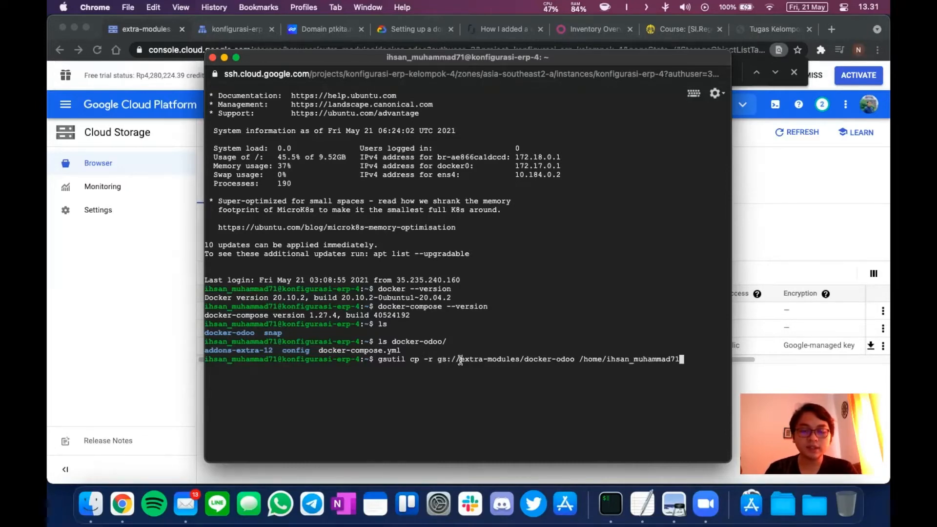
Copy the bucket name extra-modules, cancel the gsutil copy, and list the home folder with ls.
{"action": "left_click_drag", "start_coordinate": [461, 360], "coordinate": [520, 360]}
{"action": "key", "text": "super+x"}
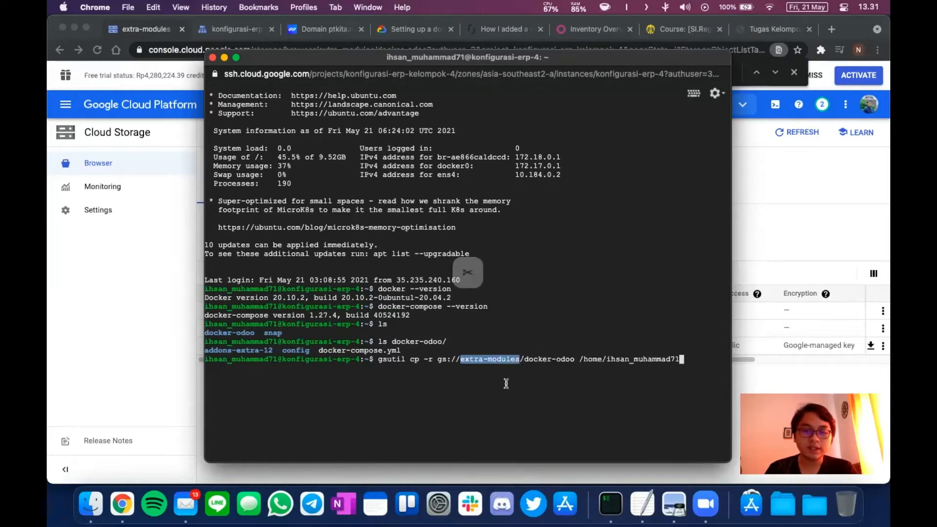
{"action": "left_click", "coordinate": [530, 360]}
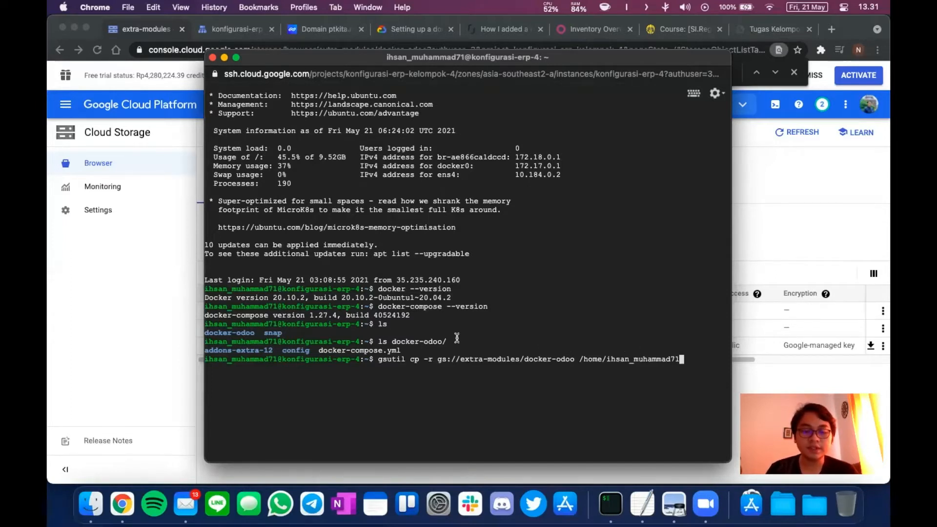
{"action": "key", "text": "ctrl+c"}
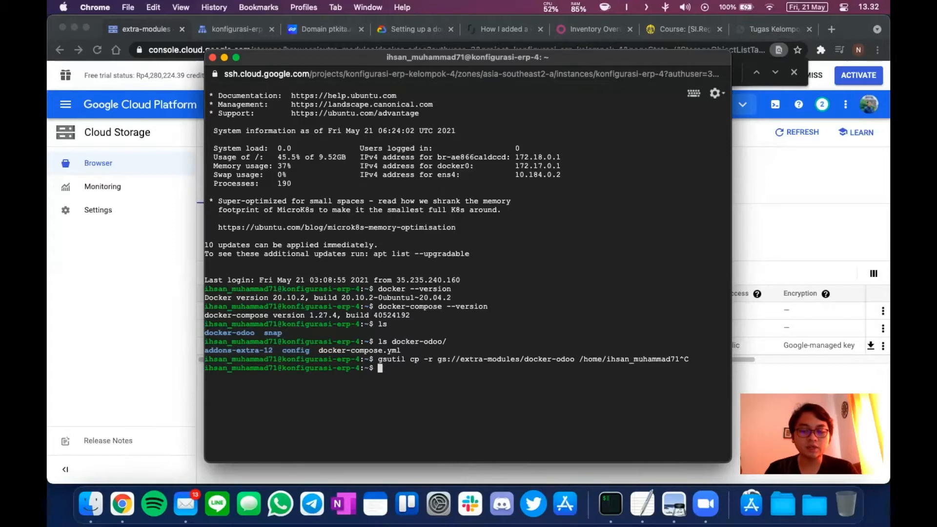
{"action": "type", "text": "ls"}
{"action": "key", "text": "Return"}
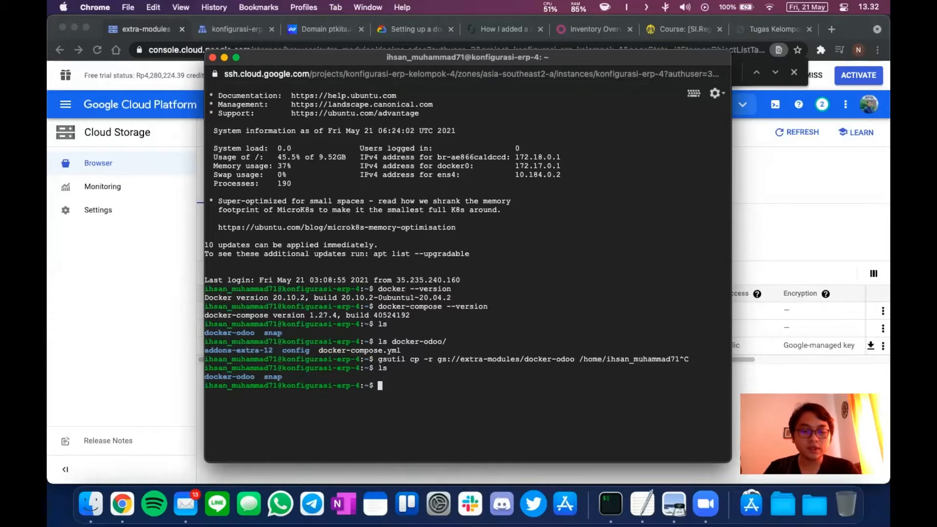
Move into docker-odoo/ and list its contents with ls.
{"action": "type", "text": "cd docker-odoo/"}
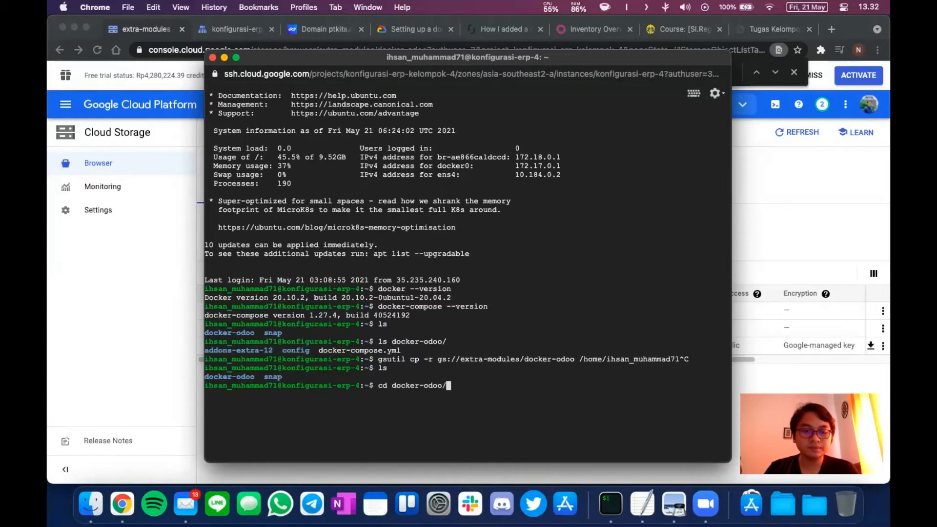
{"action": "key", "text": "Return"}
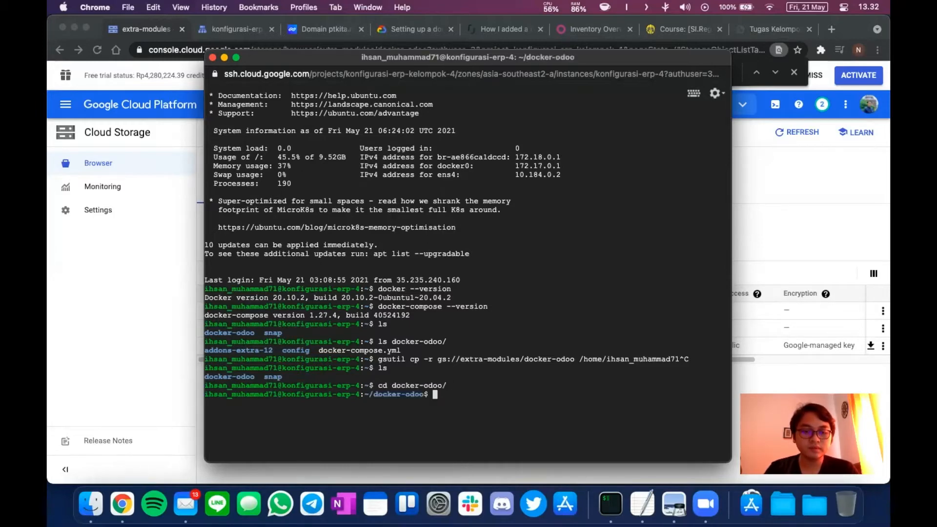
{"action": "type", "text": "ls"}
{"action": "key", "text": "Return"}
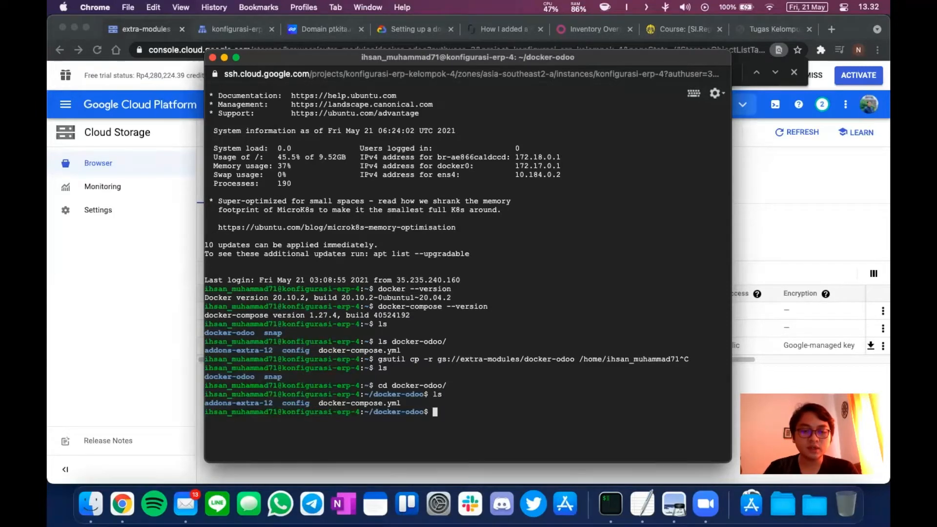
Cancel docker-compose up -d and run docker ps to confirm odoo:12.0 and postgres:10 are running.
{"action": "type", "text": "docker-compose "}
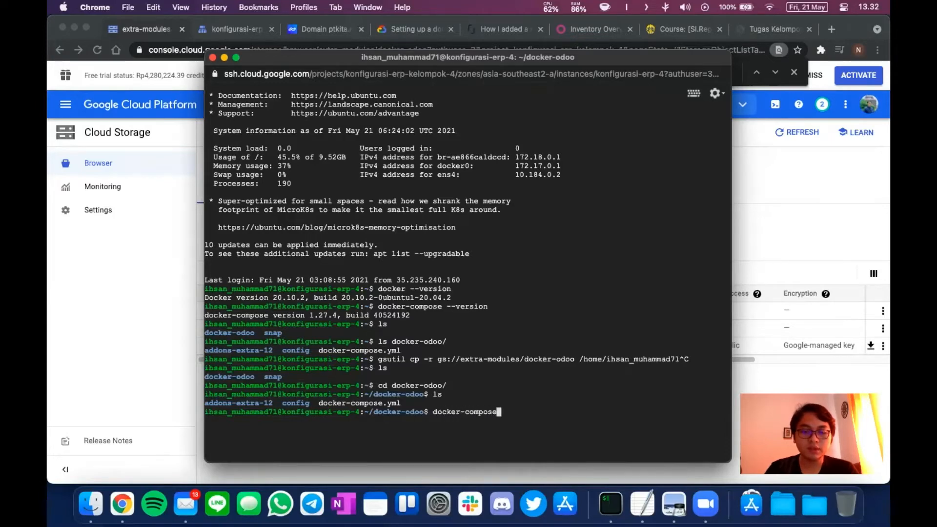
{"action": "type", "text": "up -d"}
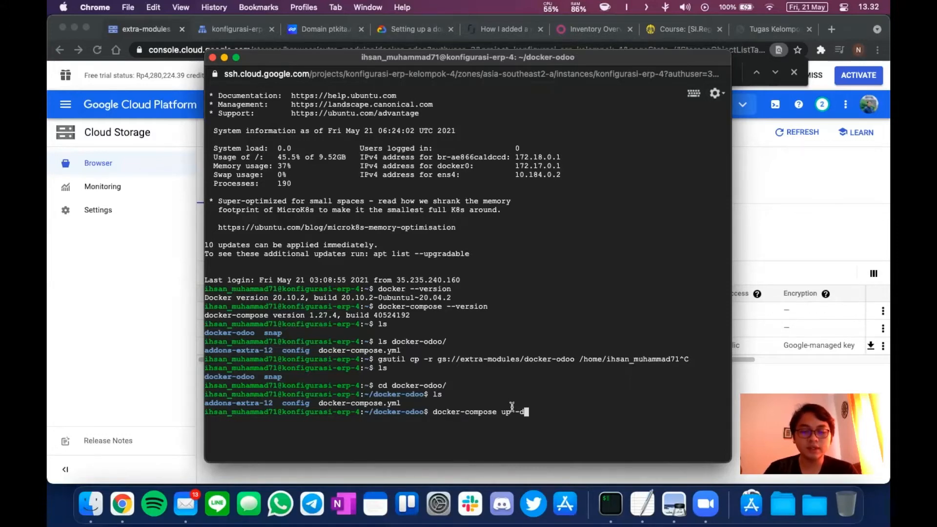
{"action": "key", "text": "ctrl+c"}
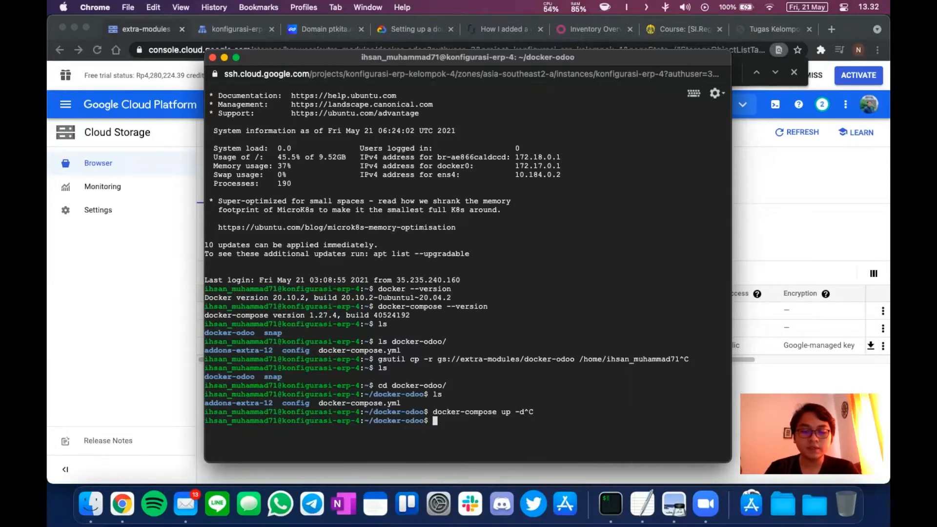
{"action": "type", "text": "docker ps"}
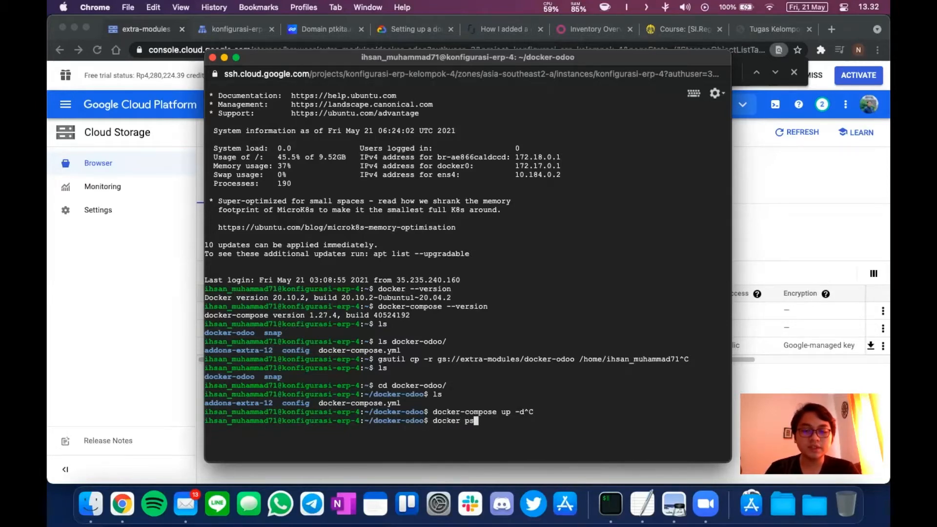
{"action": "key", "text": "Return"}
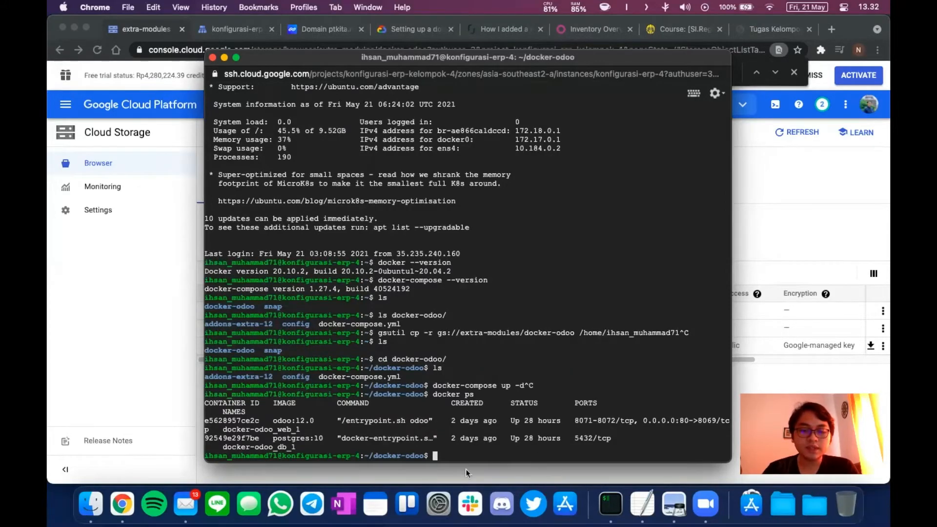
{"action": "left_click", "coordinate": [485, 473]}
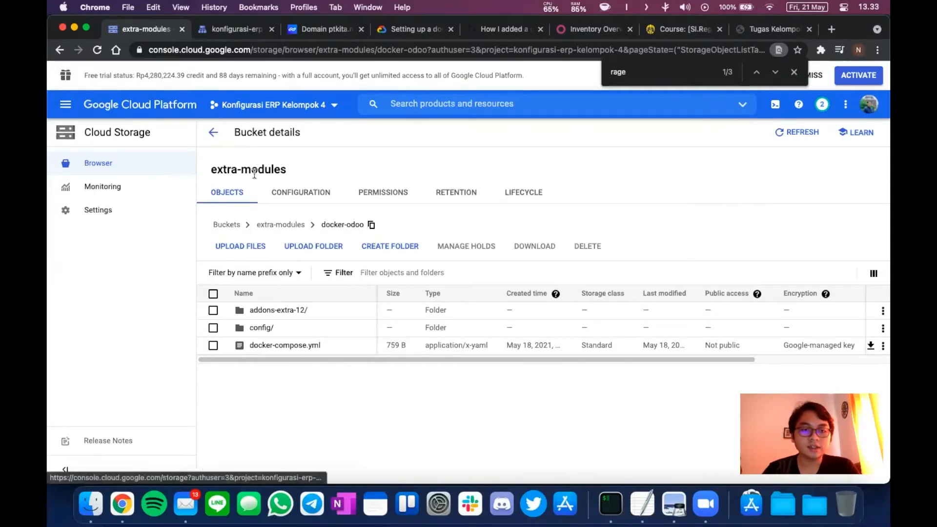
Go to Compute Engine VM instances, showing konfigurasi-erp-4 at external IP 34.101.109.48.
{"action": "left_click", "coordinate": [65, 104]}
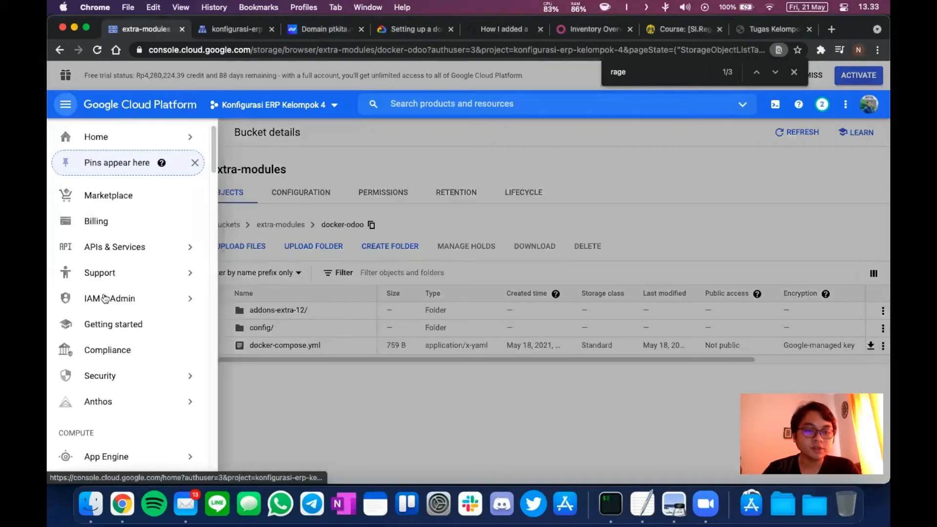
{"action": "scroll", "coordinate": [105, 298], "scroll_direction": "down", "scroll_amount": 2}
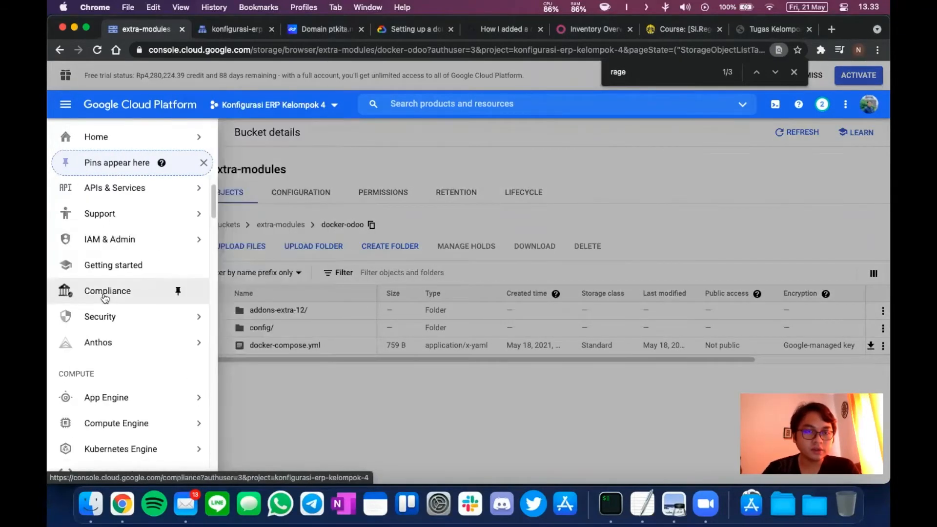
{"action": "scroll", "coordinate": [105, 298], "scroll_direction": "down", "scroll_amount": 2}
{"action": "mouse_move", "coordinate": [128, 381]}
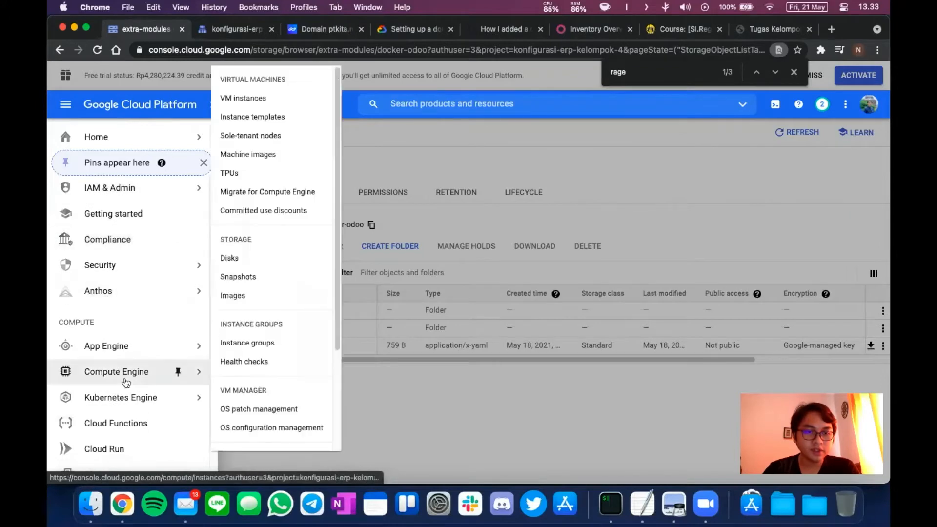
{"action": "left_click", "coordinate": [258, 100]}
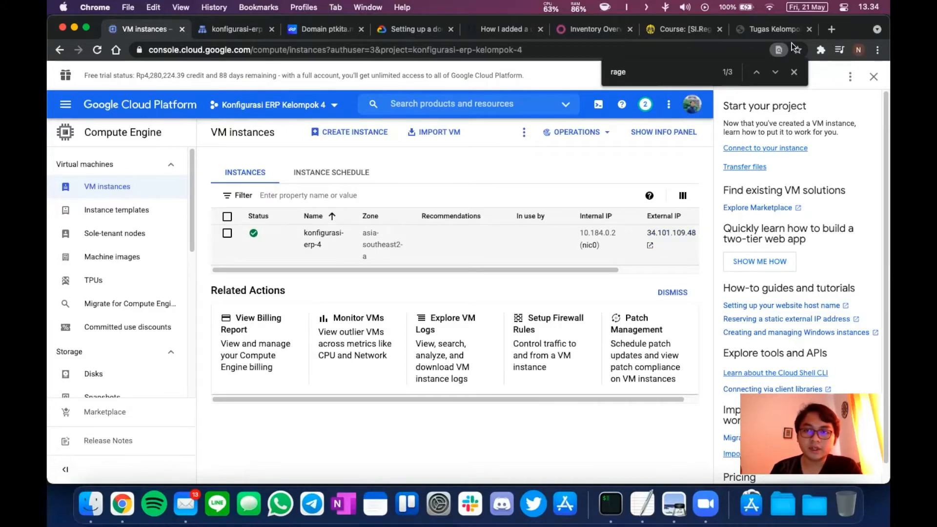
{"action": "left_click", "coordinate": [828, 33]}
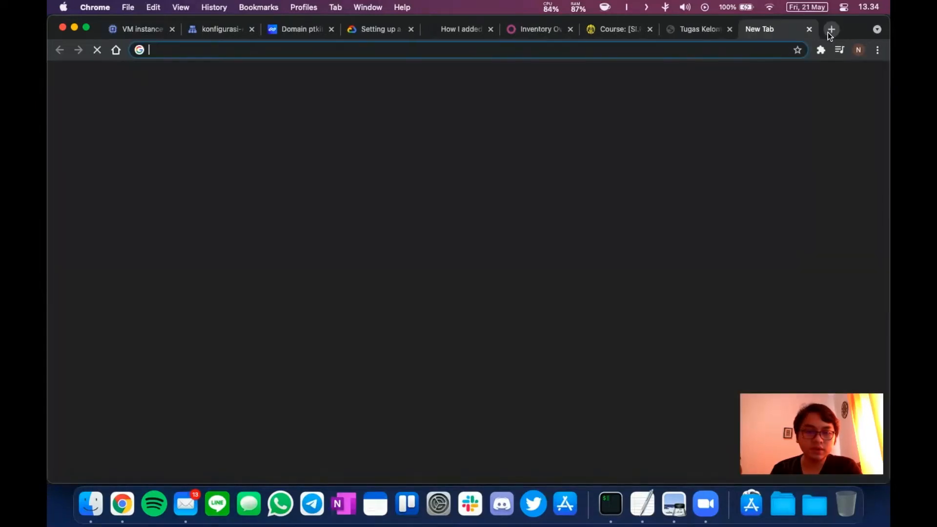
{"action": "type", "text": "34"}
{"action": "key", "text": "Right"}
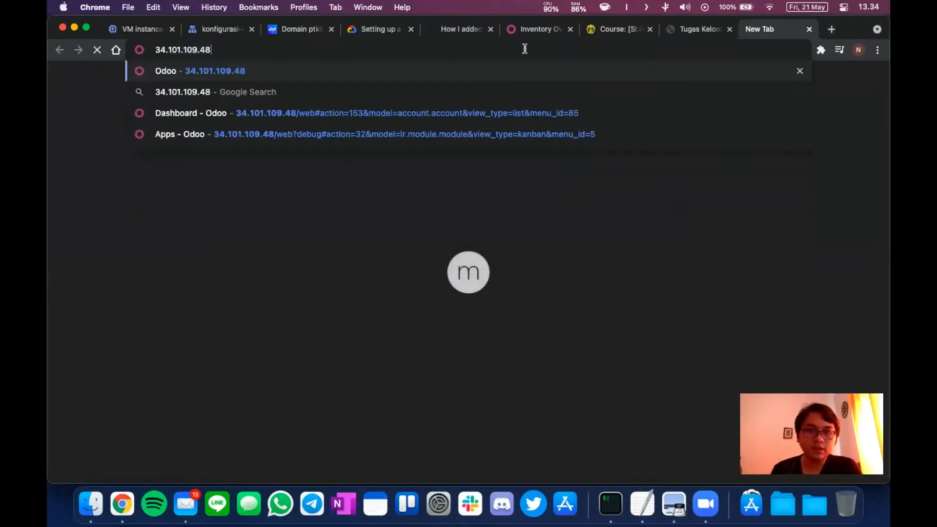
{"action": "key", "text": "Return"}
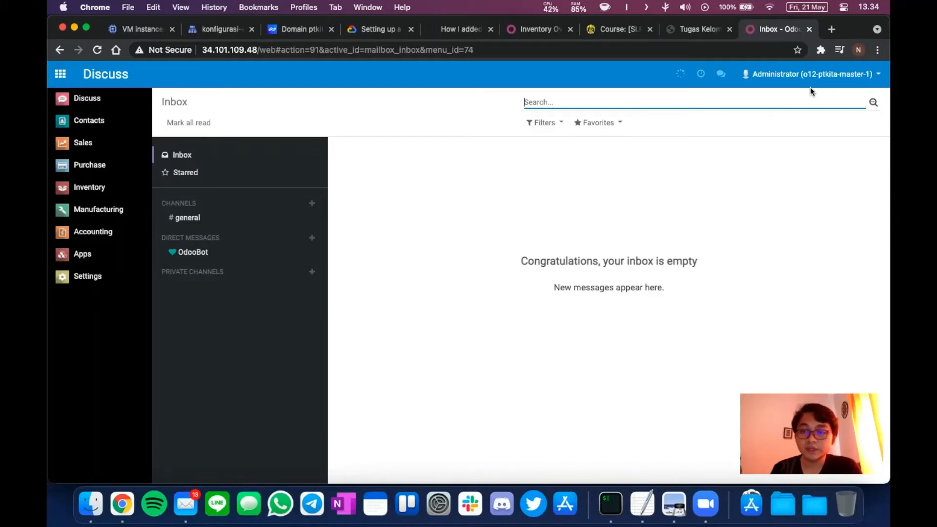
{"action": "left_click", "coordinate": [809, 32]}
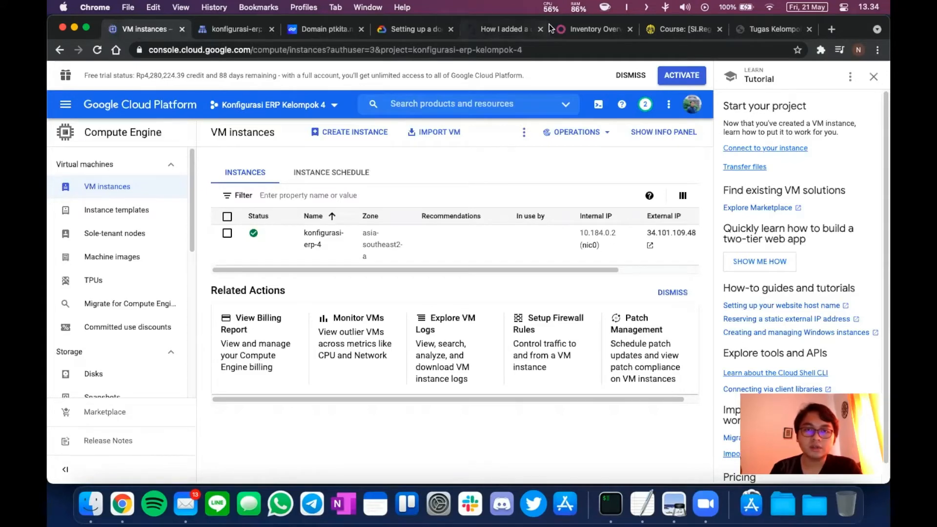
Switch to the Niagahoster ptkita tab listing nameservers ns-cloud-c1 through c4.googledomains.com.
{"action": "left_click", "coordinate": [309, 30]}
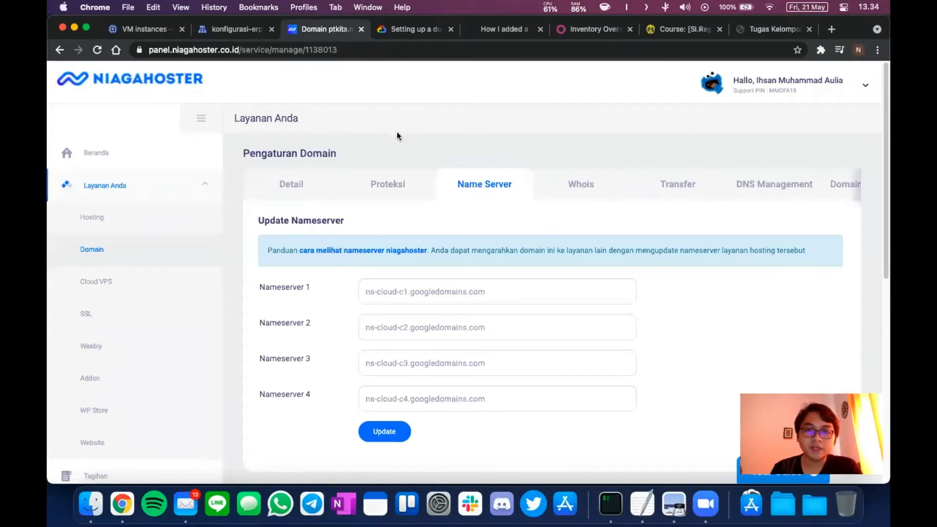
View ptkita.my.id details (registered 20 May 2021, expiring 20 May 2022), then return to Cloud DNS.
{"action": "left_click", "coordinate": [293, 186]}
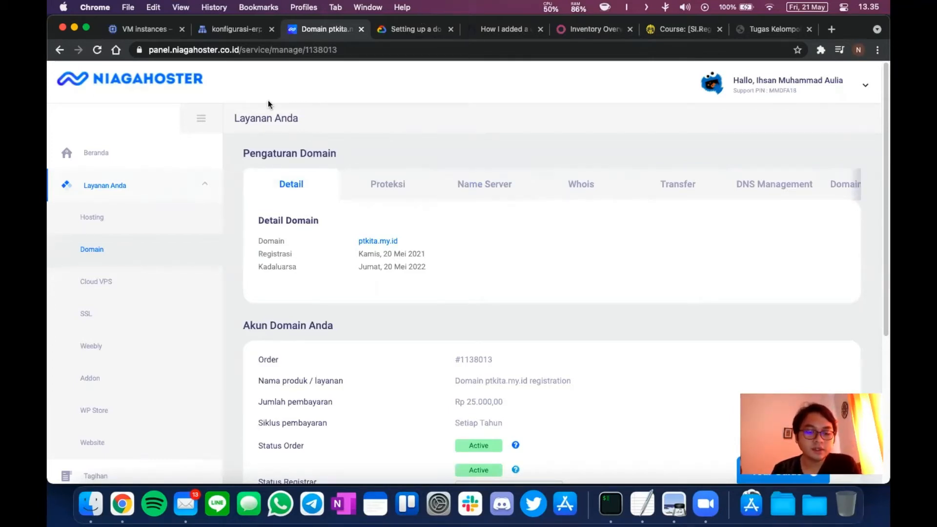
{"action": "key", "text": "super+shift+Tab"}
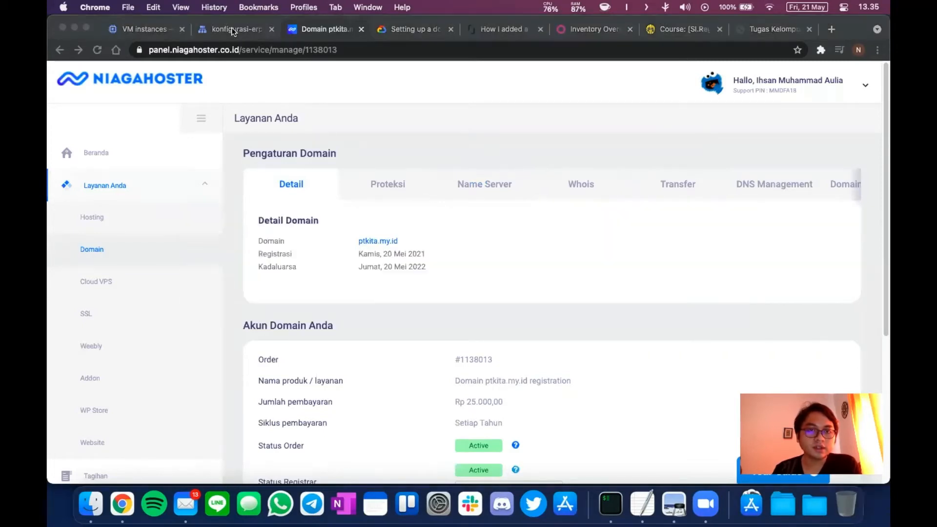
{"action": "left_click", "coordinate": [231, 29]}
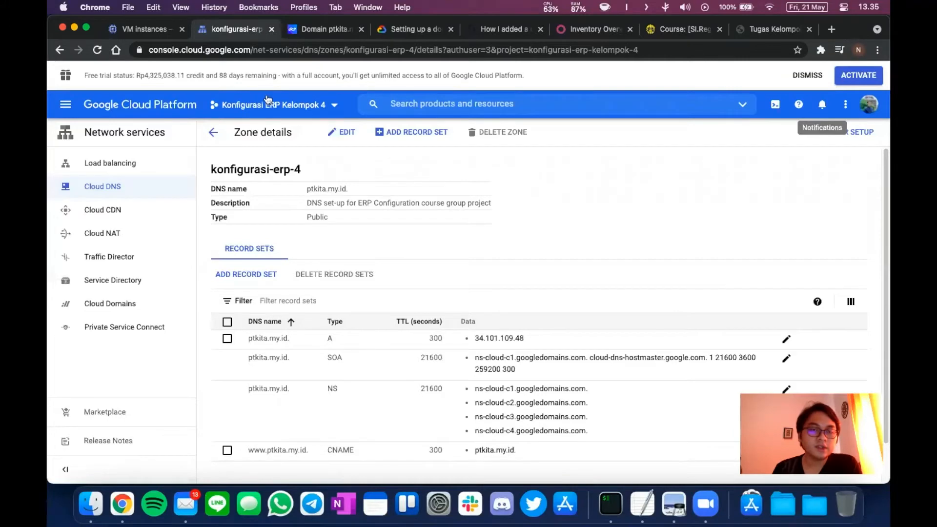
Browse the navigation menu's network services, dismiss it, and go up to the Cloud DNS zones list.
{"action": "left_click", "coordinate": [66, 112]}
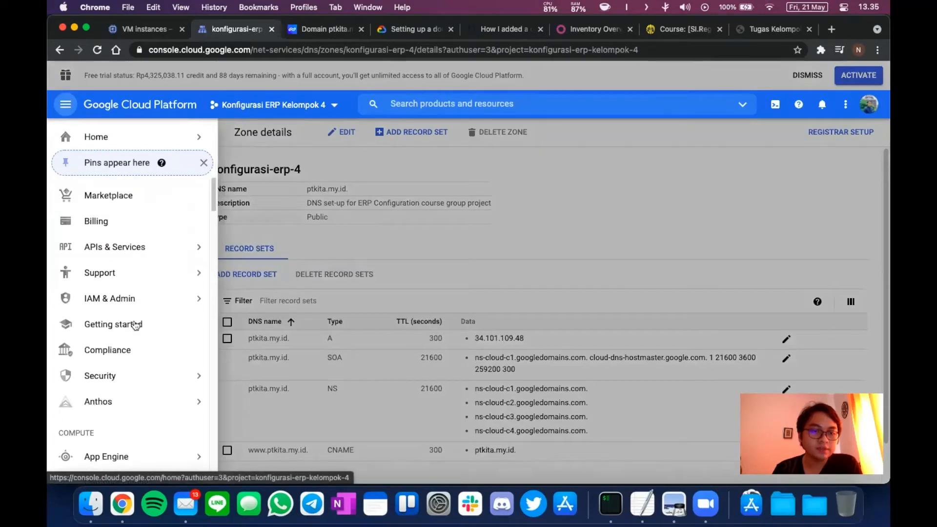
{"action": "scroll", "coordinate": [136, 325], "scroll_direction": "down", "scroll_amount": 3}
{"action": "mouse_move", "coordinate": [135, 326]}
{"action": "scroll", "coordinate": [135, 326], "scroll_direction": "down", "scroll_amount": 7}
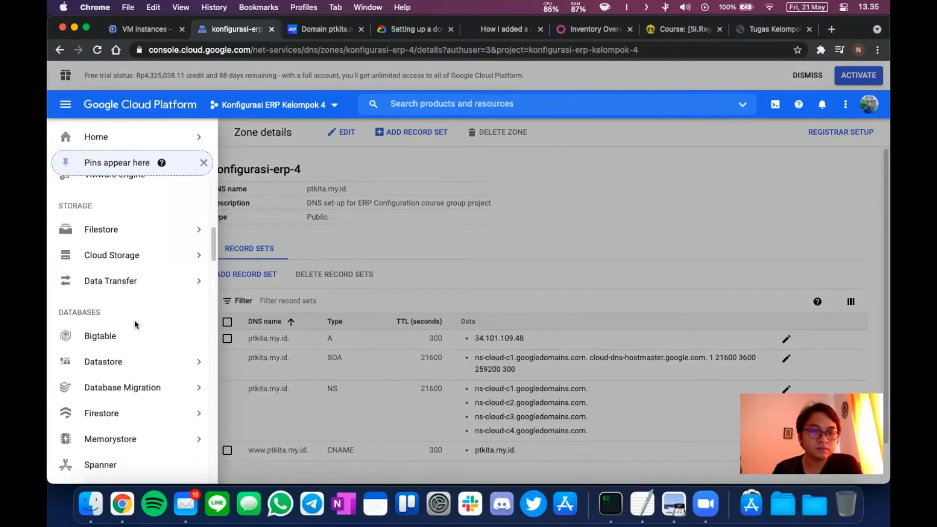
{"action": "scroll", "coordinate": [134, 325], "scroll_direction": "down", "scroll_amount": 2}
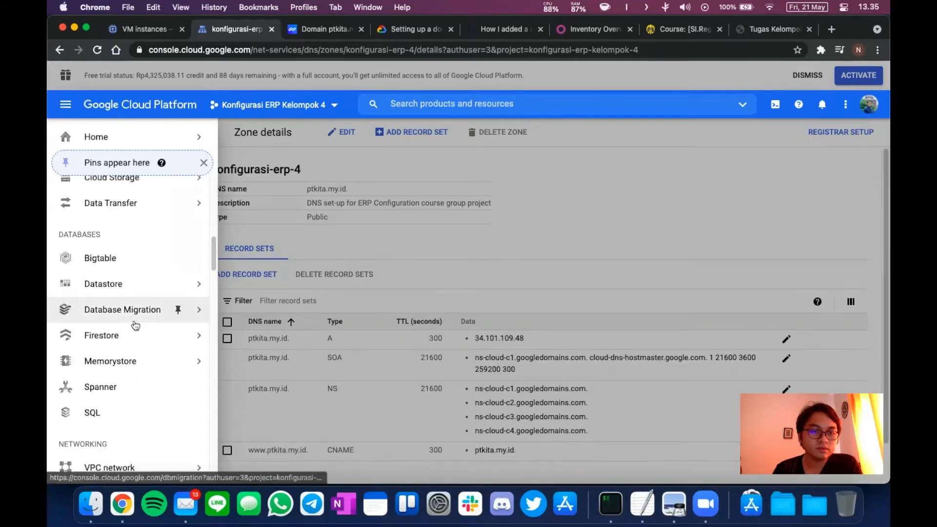
{"action": "scroll", "coordinate": [135, 325], "scroll_direction": "down", "scroll_amount": 4}
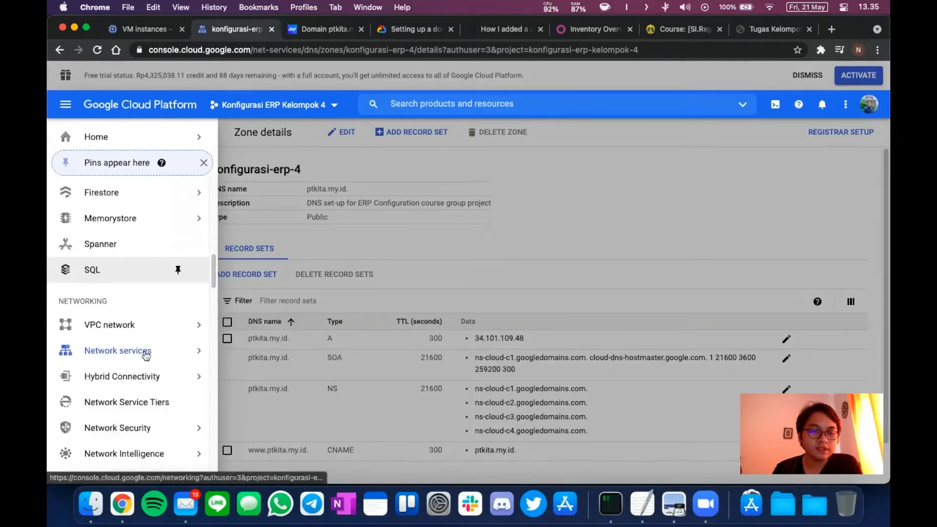
{"action": "mouse_move", "coordinate": [146, 355]}
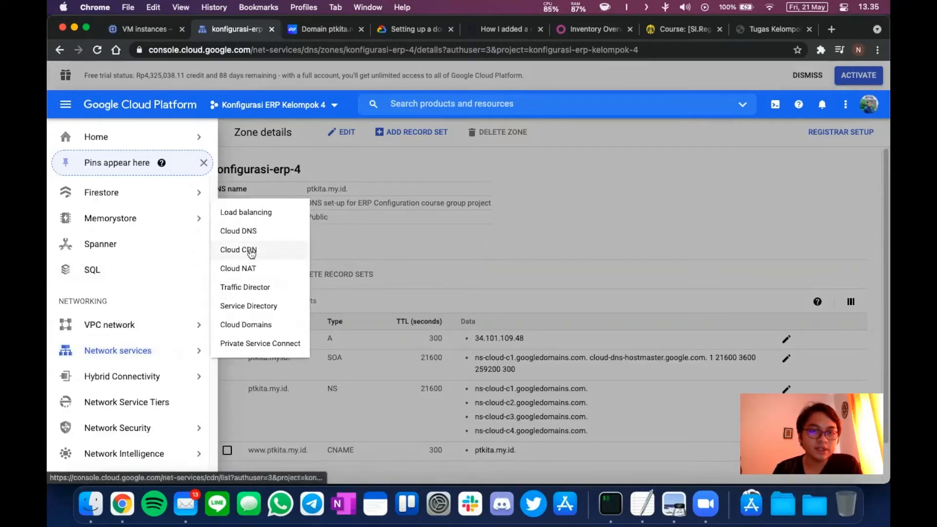
{"action": "left_click", "coordinate": [564, 211]}
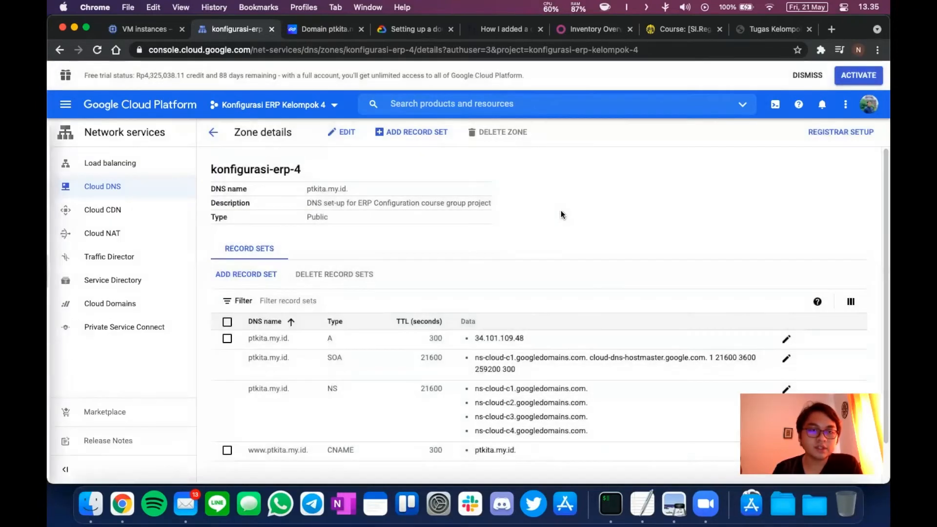
{"action": "left_click", "coordinate": [211, 133]}
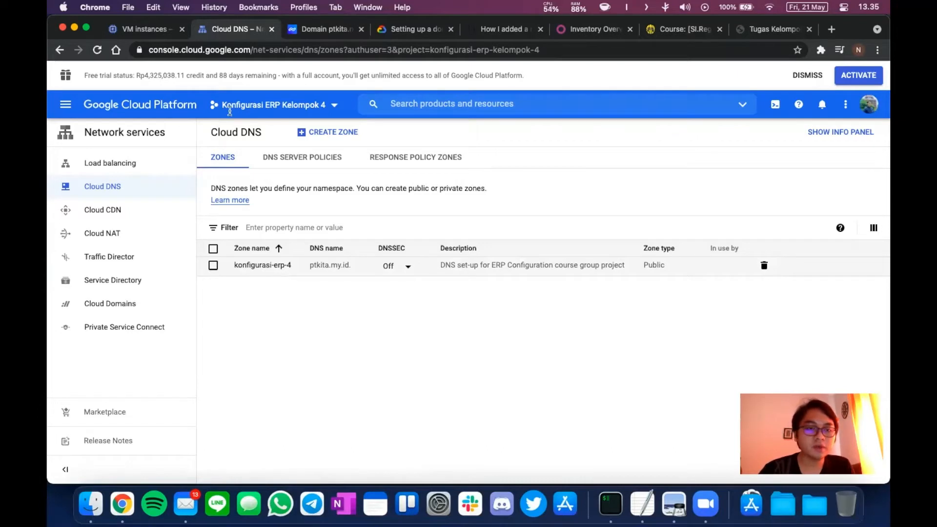
{"action": "left_click", "coordinate": [321, 137]}
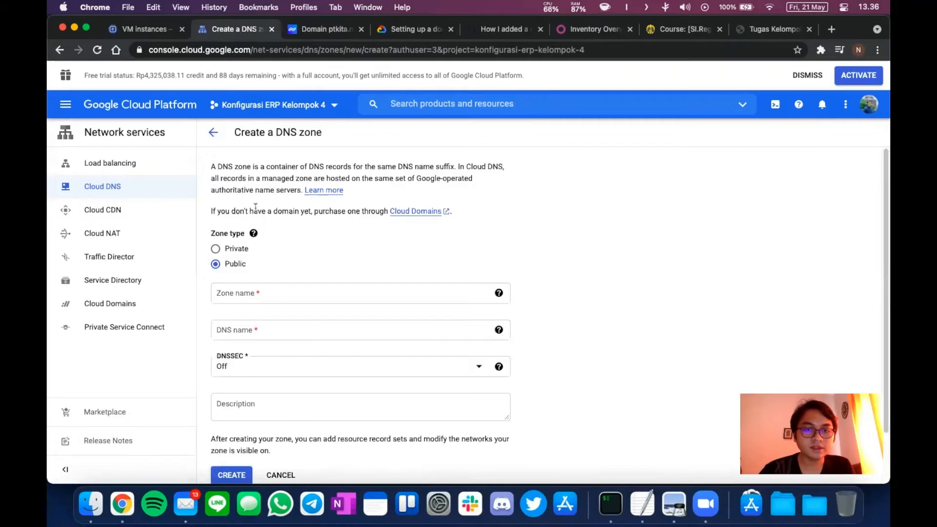
{"action": "scroll", "coordinate": [318, 235], "scroll_direction": "down", "scroll_amount": 2}
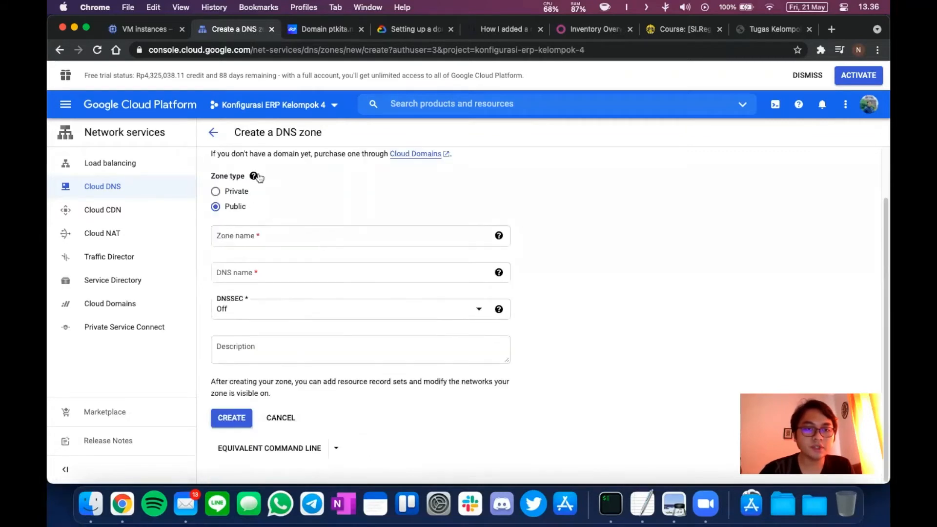
{"action": "left_click", "coordinate": [253, 175]}
{"action": "left_click", "coordinate": [352, 201]}
{"action": "left_click", "coordinate": [272, 230]}
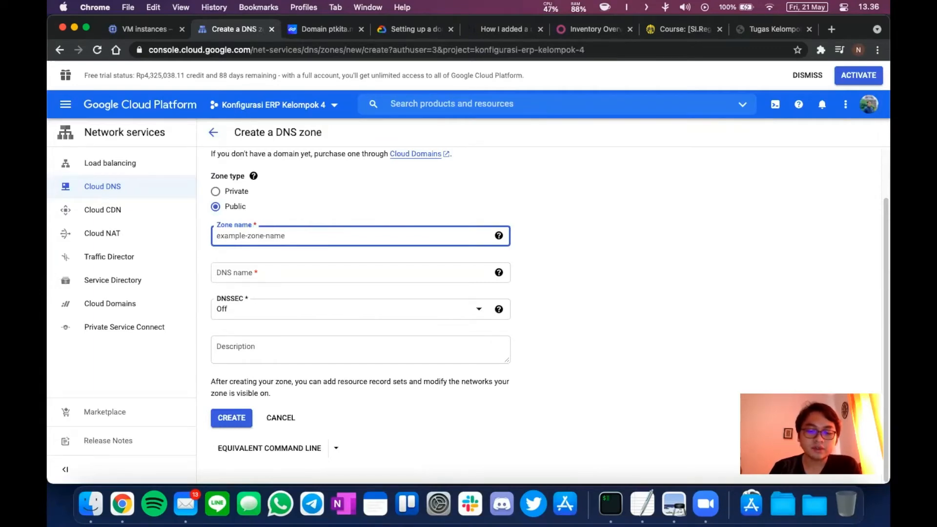
{"action": "type", "text": "konfigurasi-e"}
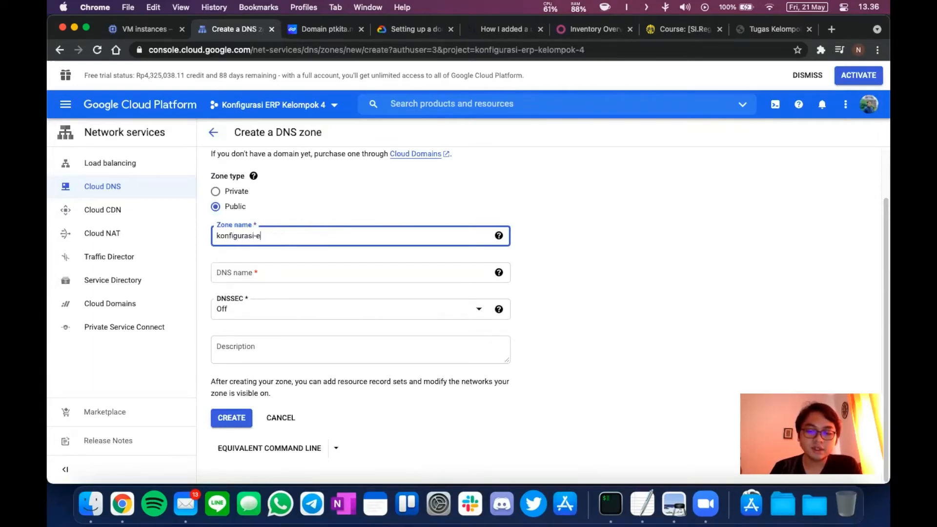
{"action": "type", "text": "rp-4a"}
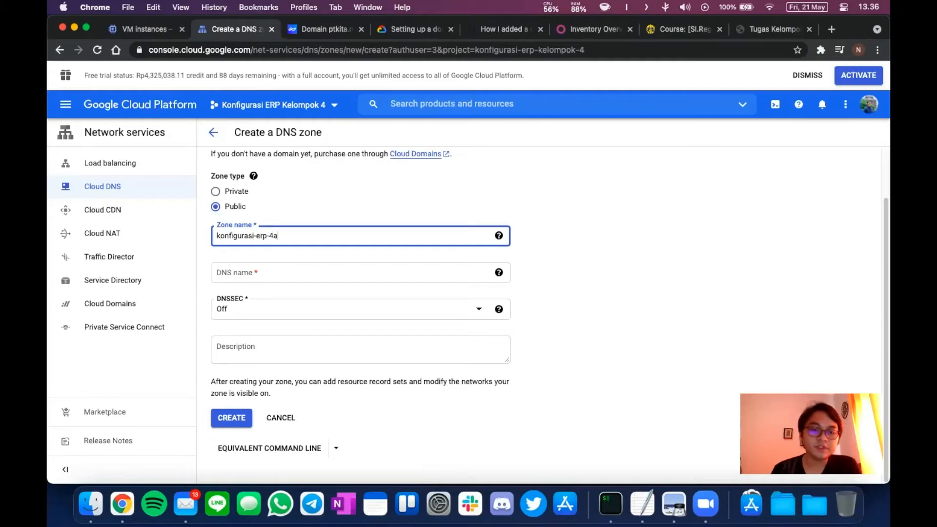
{"action": "left_click", "coordinate": [262, 272]}
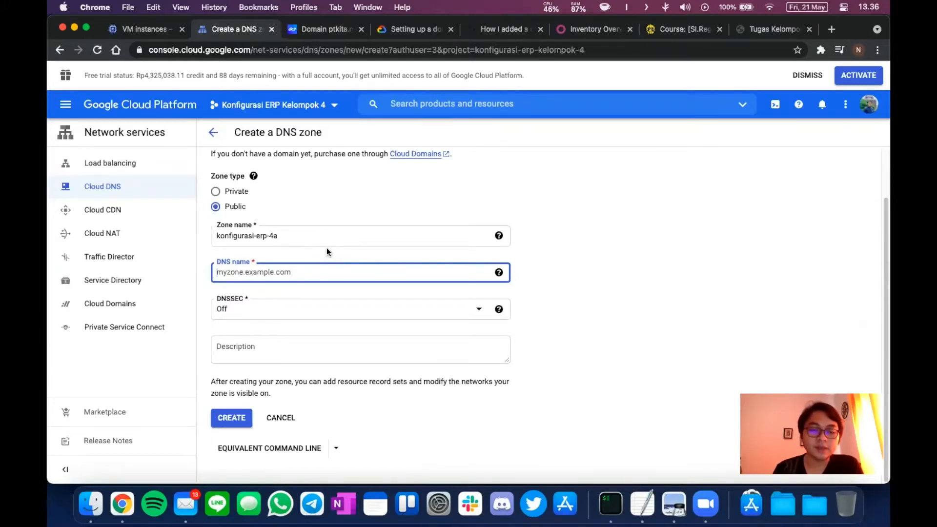
{"action": "type", "text": "p"}
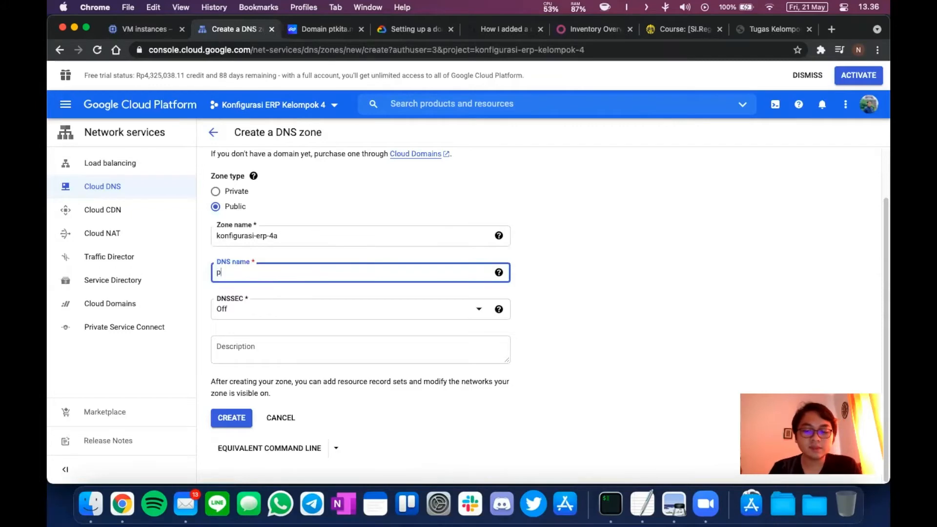
{"action": "type", "text": "tkita.my."}
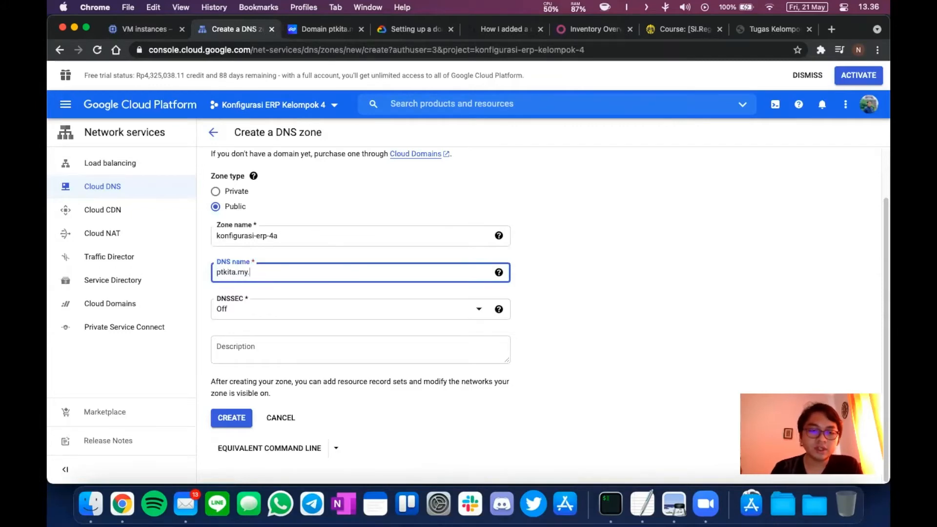
{"action": "type", "text": "id"}
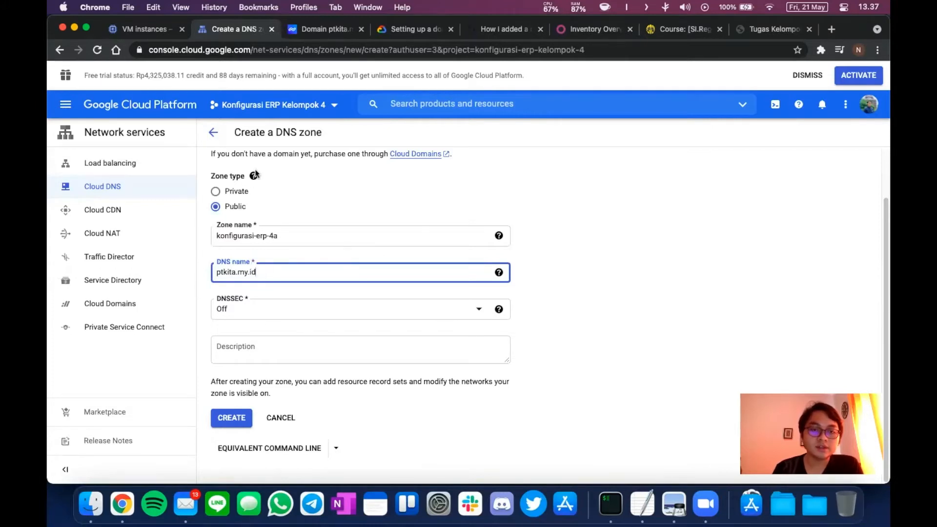
{"action": "left_click", "coordinate": [214, 133]}
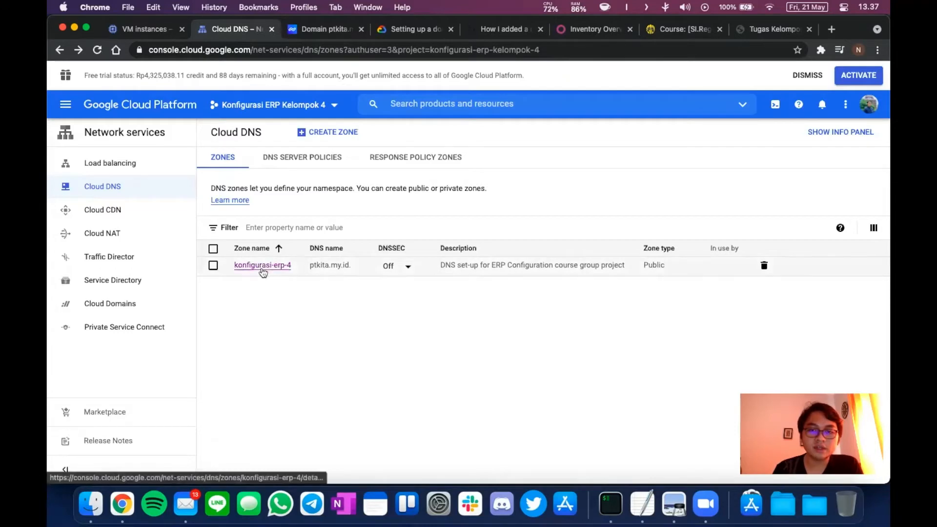
Open the konfigurasi-erp-4 zone details and start a new record set for ptkita.my.id.
{"action": "left_click", "coordinate": [263, 270]}
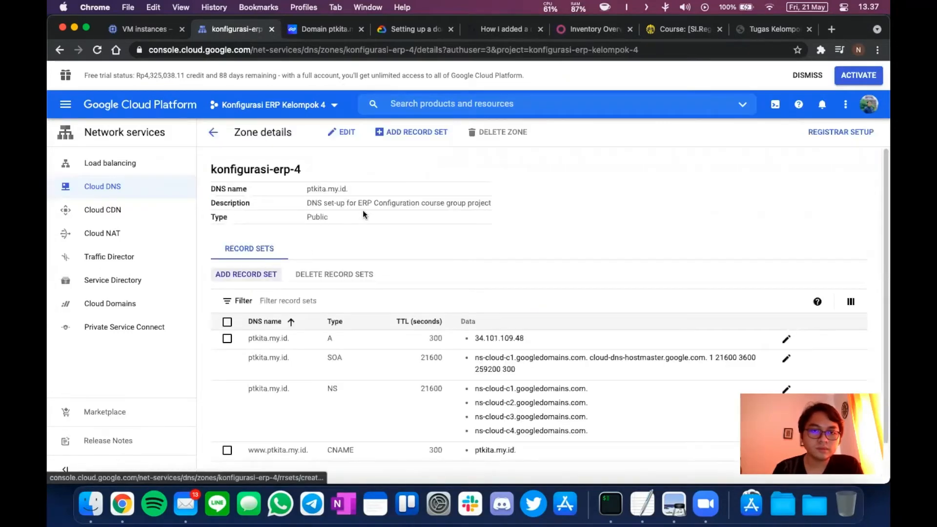
{"action": "scroll", "coordinate": [363, 211], "scroll_direction": "down", "scroll_amount": 2}
{"action": "scroll", "coordinate": [364, 214], "scroll_direction": "up", "scroll_amount": 2}
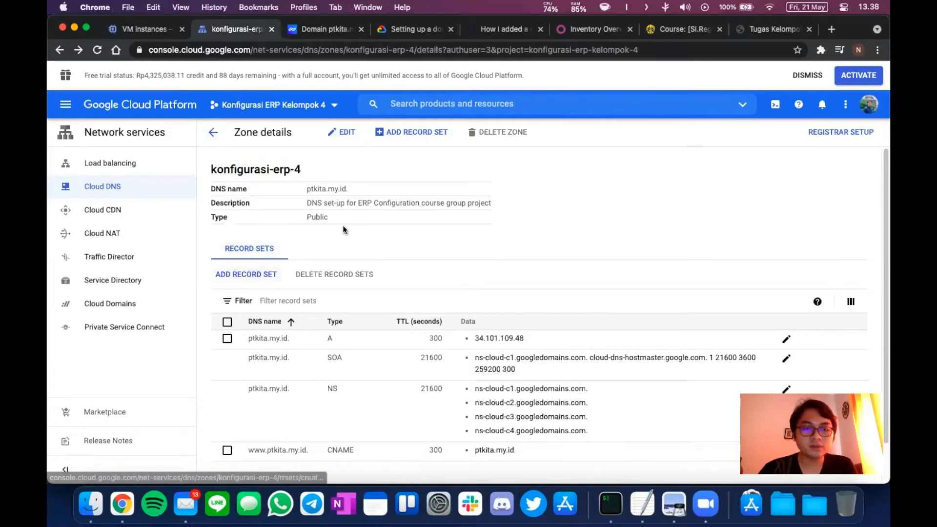
{"action": "left_click", "coordinate": [252, 276]}
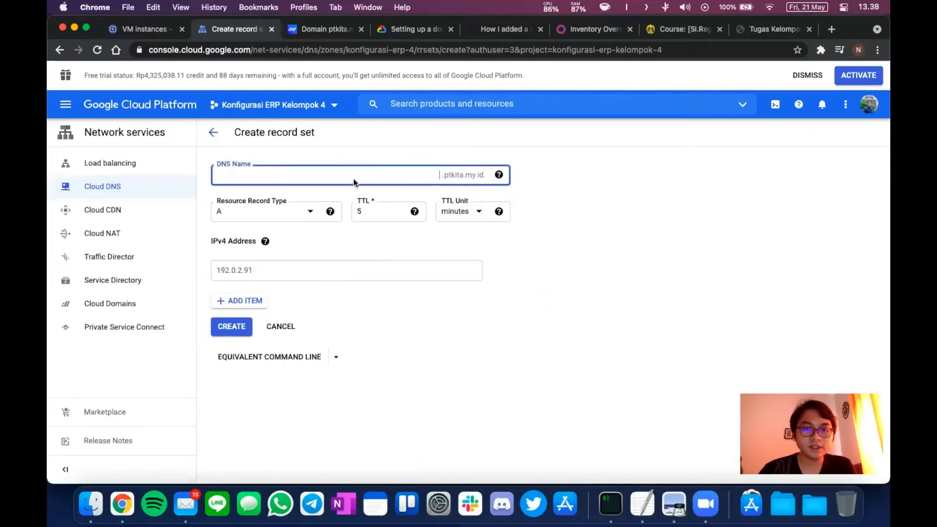
Start an NS record set with name server ptkita.my.id, then discard it and return to the zone.
{"action": "left_click", "coordinate": [604, 255]}
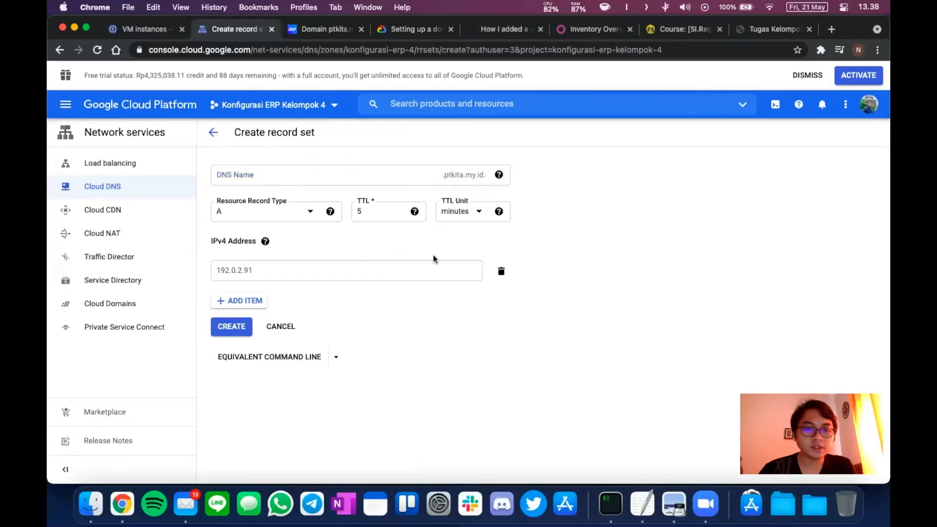
{"action": "left_click", "coordinate": [286, 218]}
{"action": "left_click", "coordinate": [286, 219]}
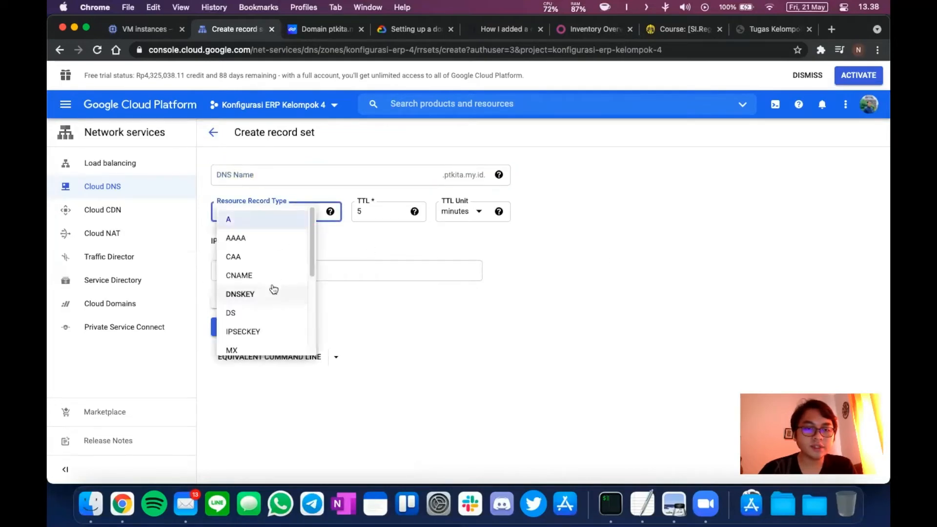
{"action": "scroll", "coordinate": [272, 288], "scroll_direction": "down", "scroll_amount": 3}
{"action": "left_click", "coordinate": [235, 328]}
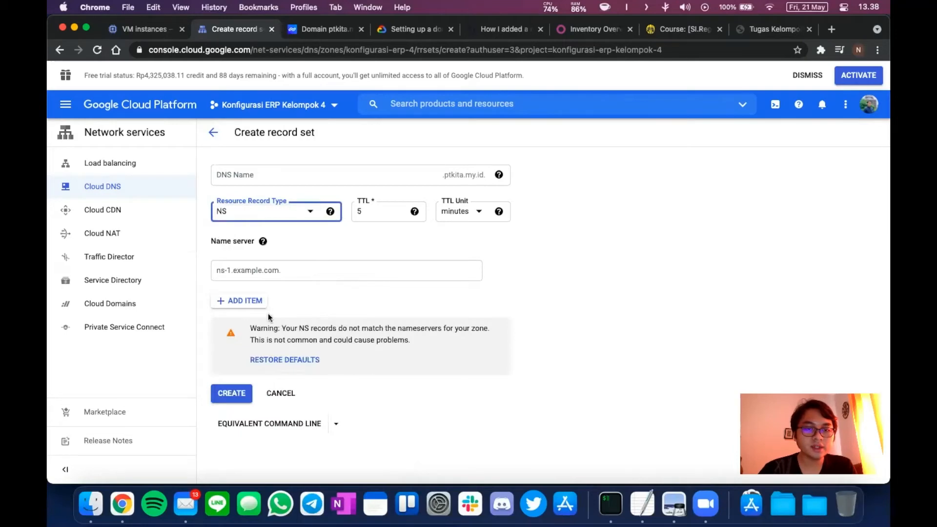
{"action": "left_click", "coordinate": [293, 269]}
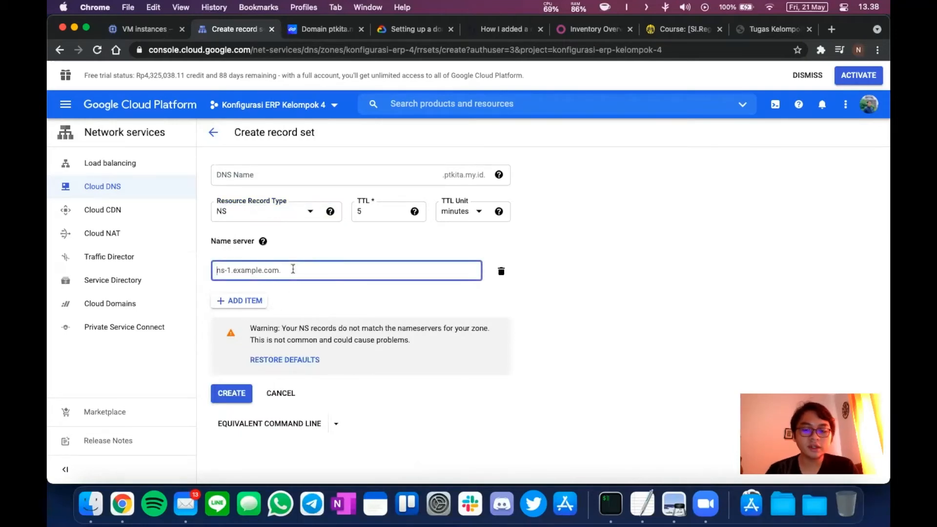
{"action": "type", "text": "ptkita"}
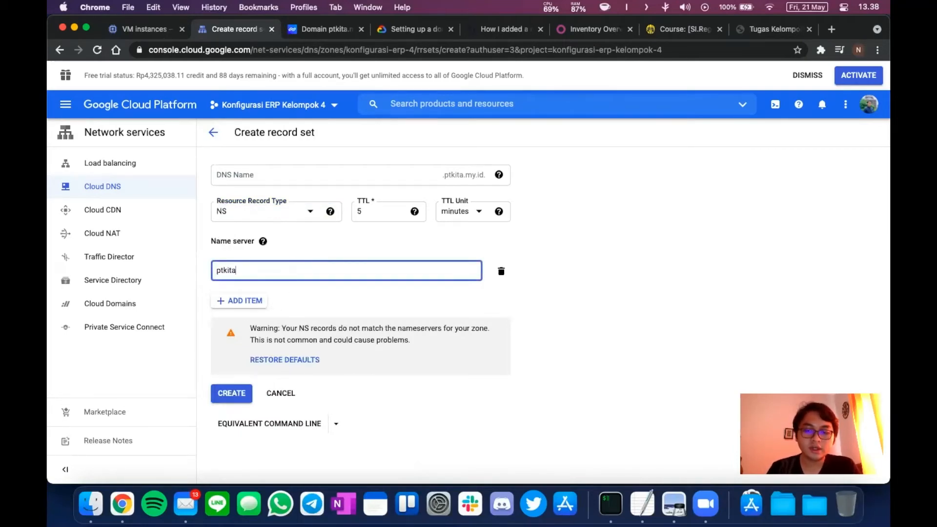
{"action": "type", "text": ".my.id."}
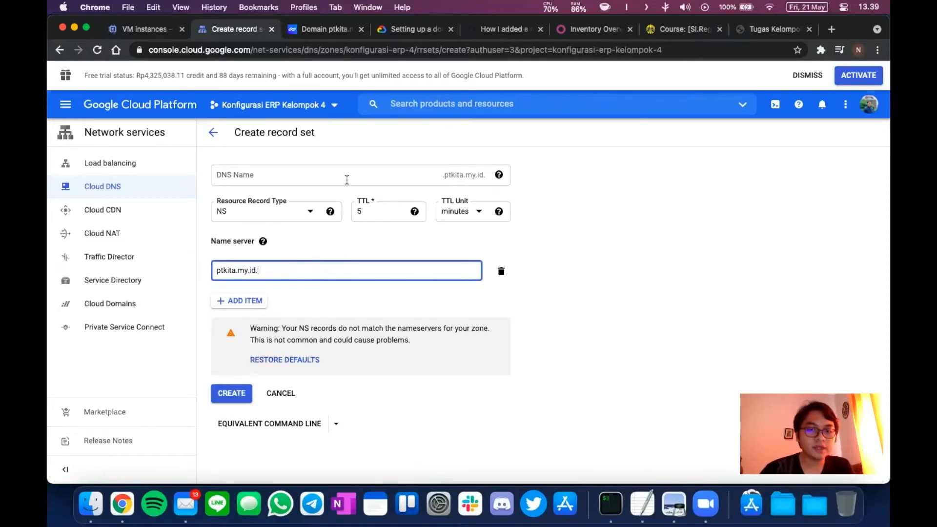
{"action": "left_click", "coordinate": [213, 133]}
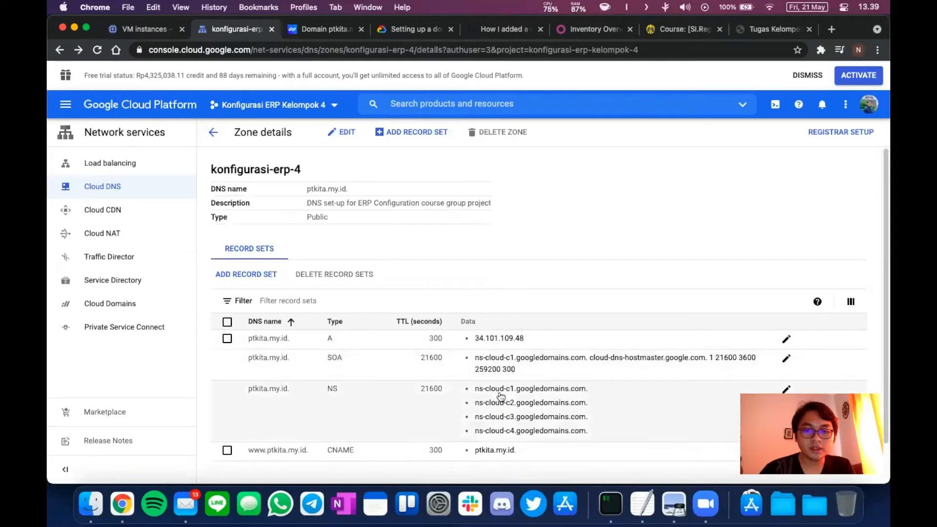
Compare Niagahoster's Name Server entries for ptkita.my.id against the zone's ns-cloud-c NS records.
{"action": "scroll", "coordinate": [501, 396], "scroll_direction": "down", "scroll_amount": 2}
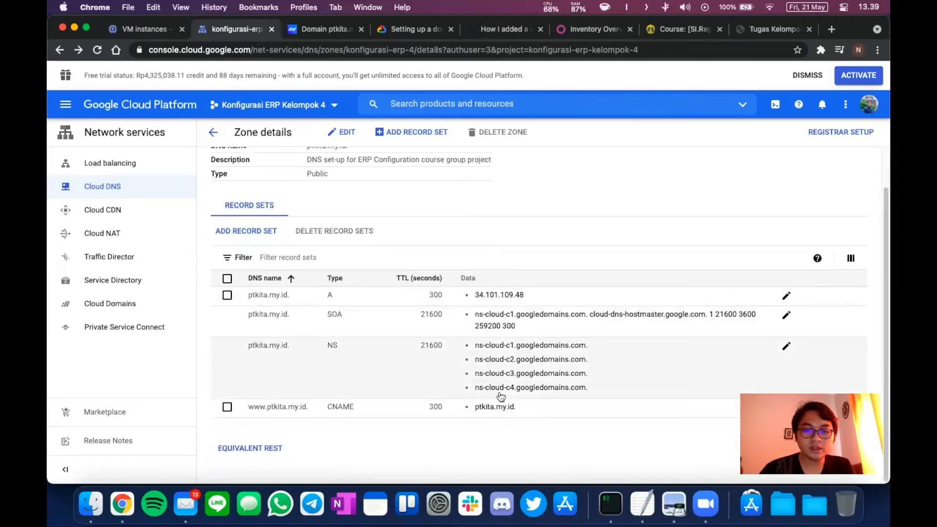
{"action": "left_click", "coordinate": [321, 30]}
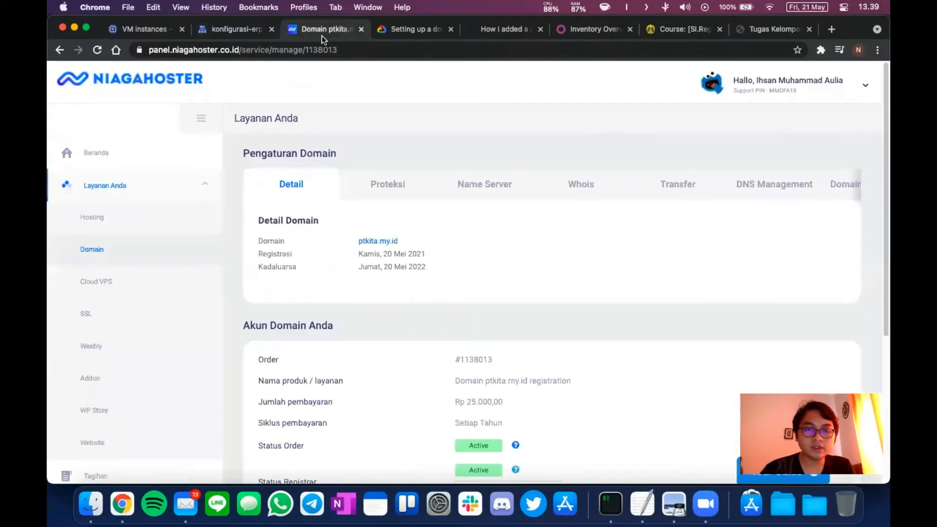
{"action": "left_click", "coordinate": [499, 189]}
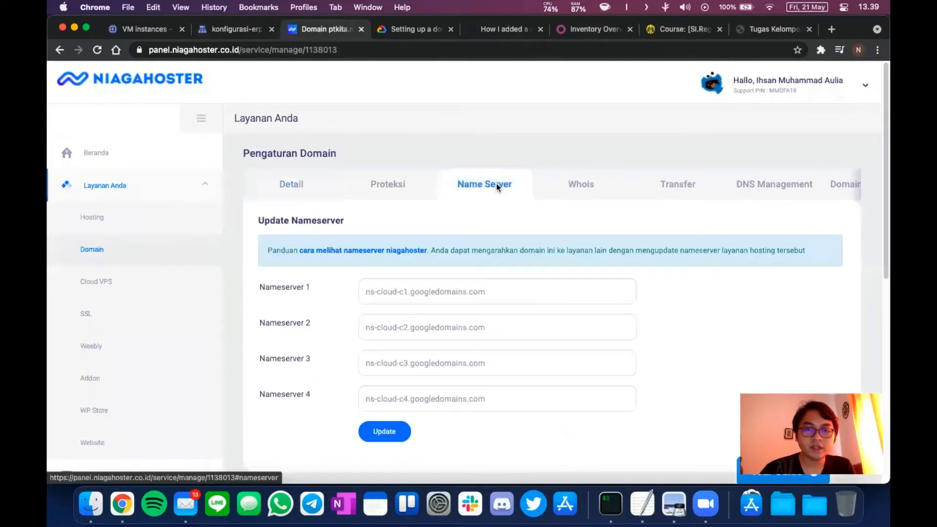
{"action": "left_click", "coordinate": [231, 31]}
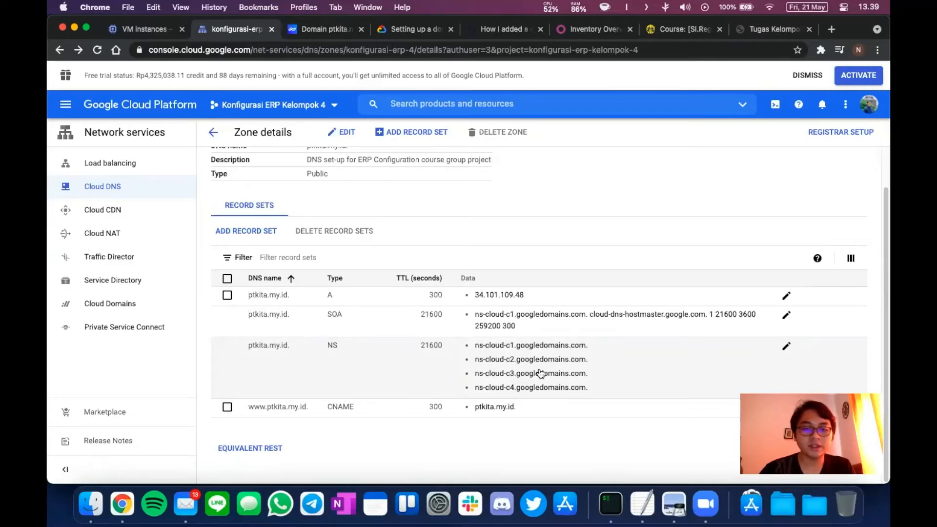
{"action": "left_click", "coordinate": [313, 32]}
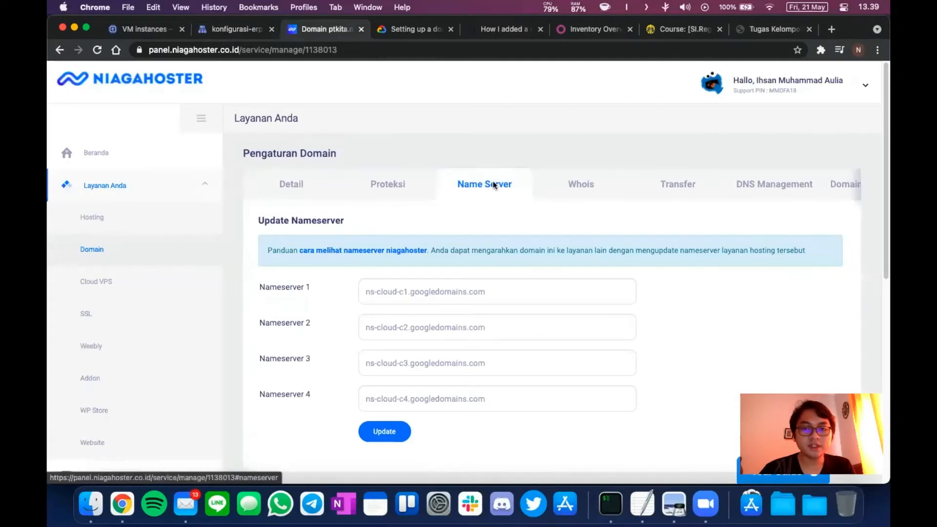
{"action": "left_click", "coordinate": [250, 32]}
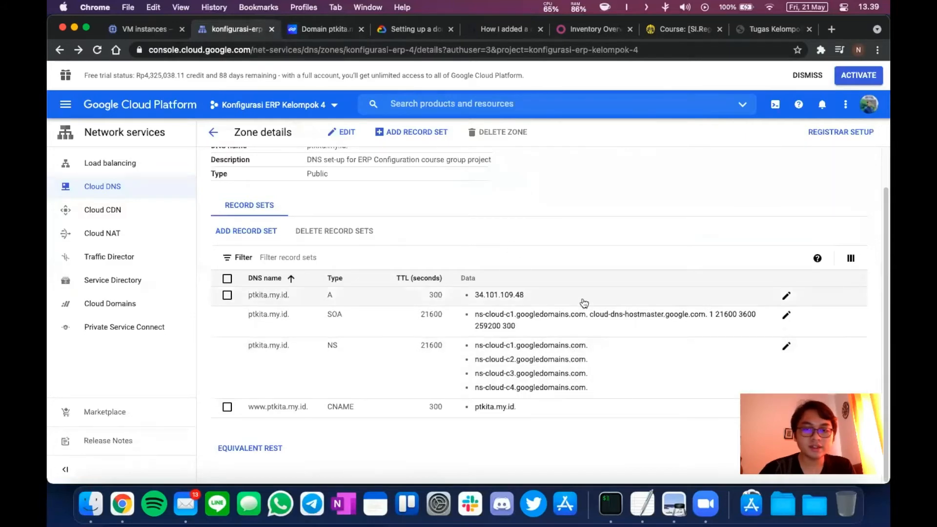
{"action": "left_click", "coordinate": [320, 30]}
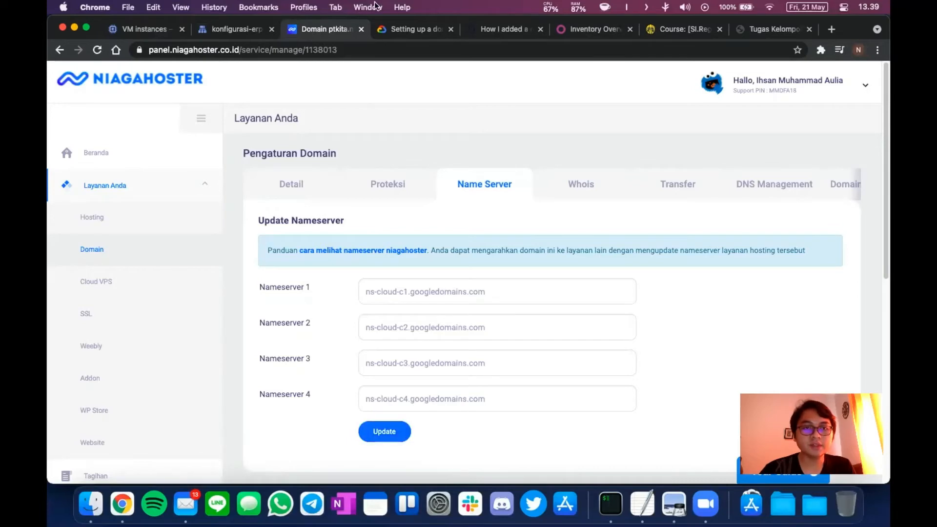
{"action": "left_click", "coordinate": [231, 29]}
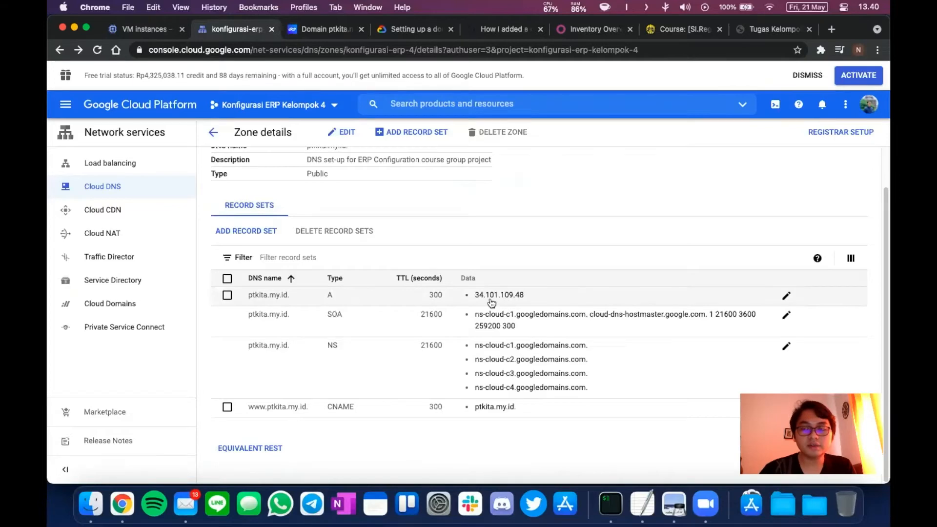
{"action": "scroll", "coordinate": [313, 212], "scroll_direction": "up", "scroll_amount": 2}
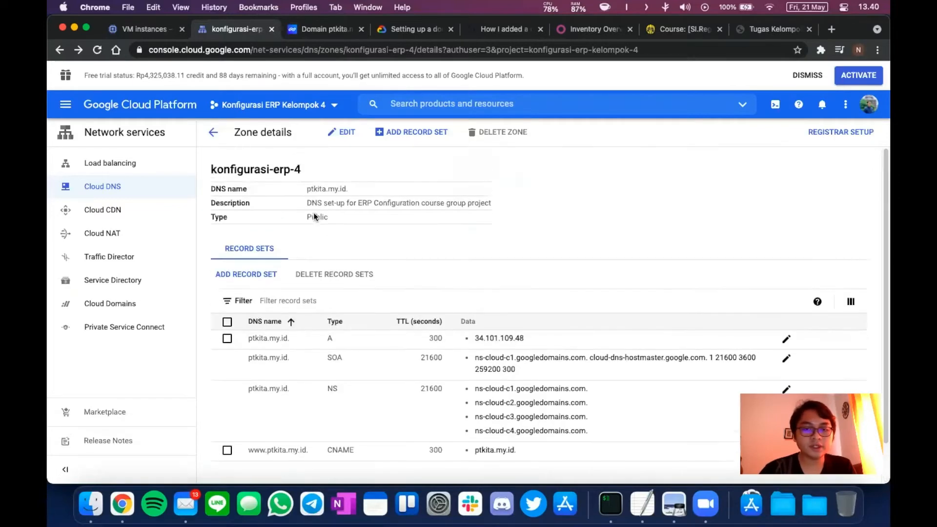
Start a new A record for ptkita.my.id, and get 34.101.109.48 into a new browser tab.
{"action": "left_click", "coordinate": [252, 275]}
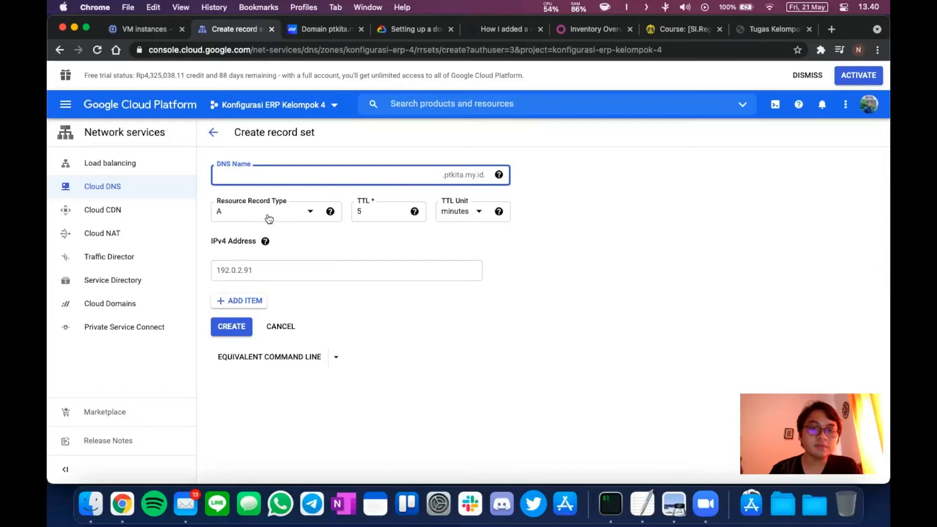
{"action": "left_click", "coordinate": [261, 271]}
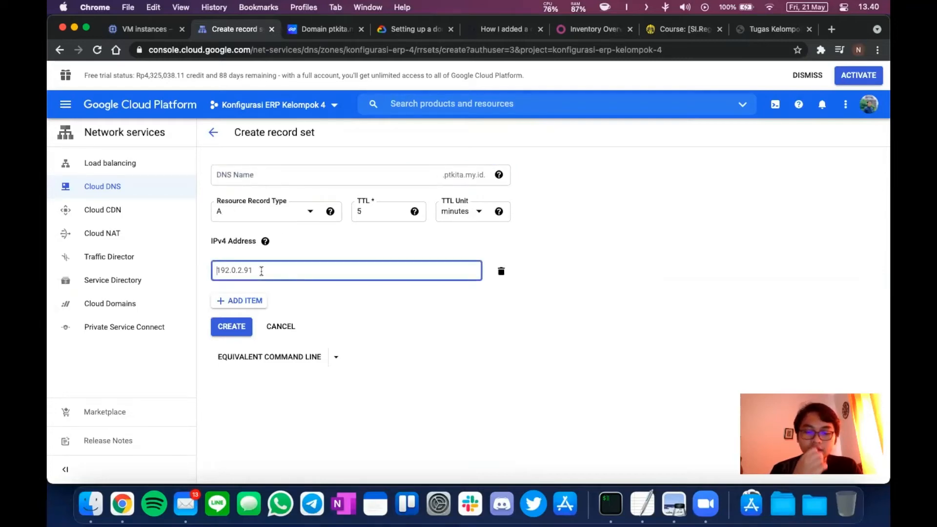
{"action": "left_click", "coordinate": [746, 31]}
{"action": "left_click", "coordinate": [833, 29]}
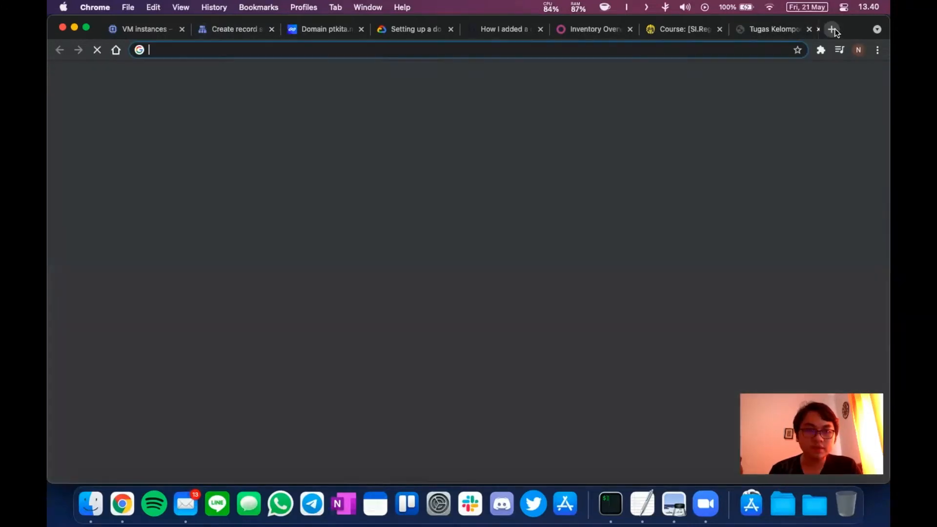
{"action": "type", "text": "34.101.109.48"}
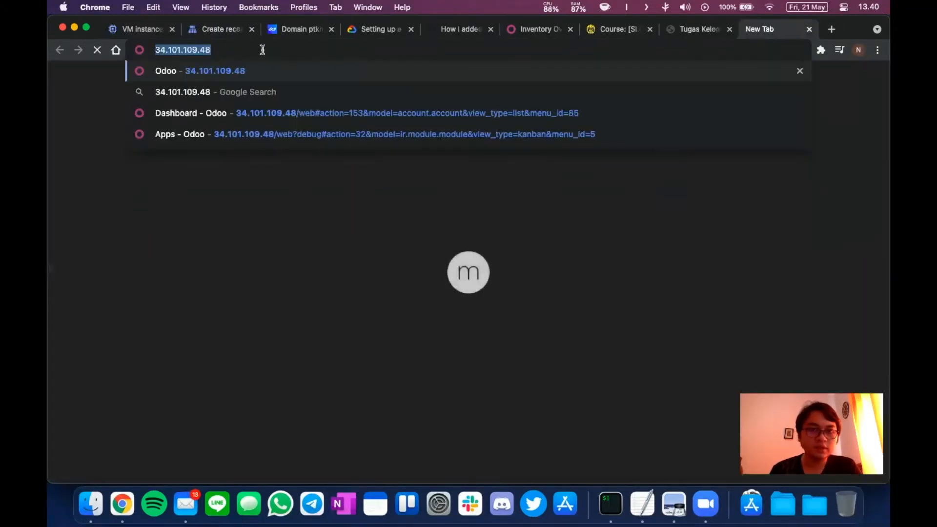
{"action": "left_click", "coordinate": [226, 31]}
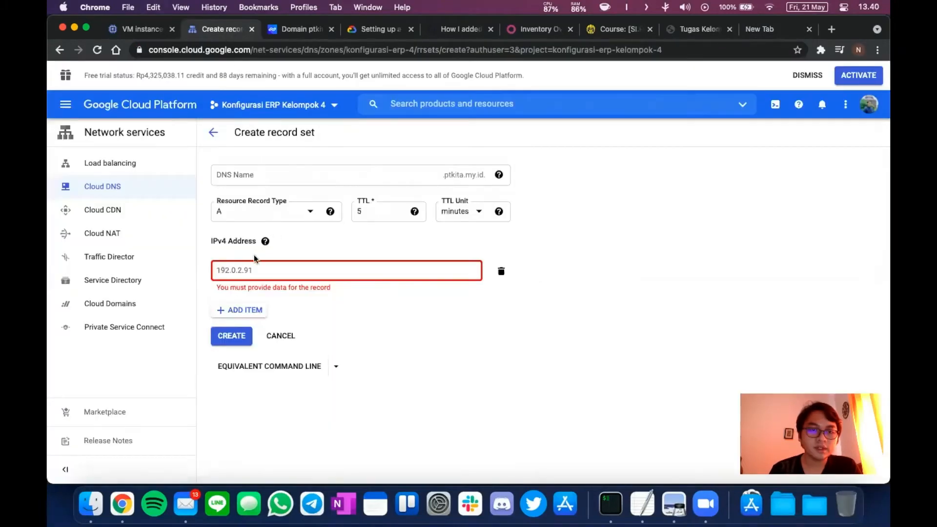
{"action": "left_click", "coordinate": [255, 272]}
{"action": "type", "text": "http://34.101.109.48/"}
{"action": "left_click", "coordinate": [238, 270]}
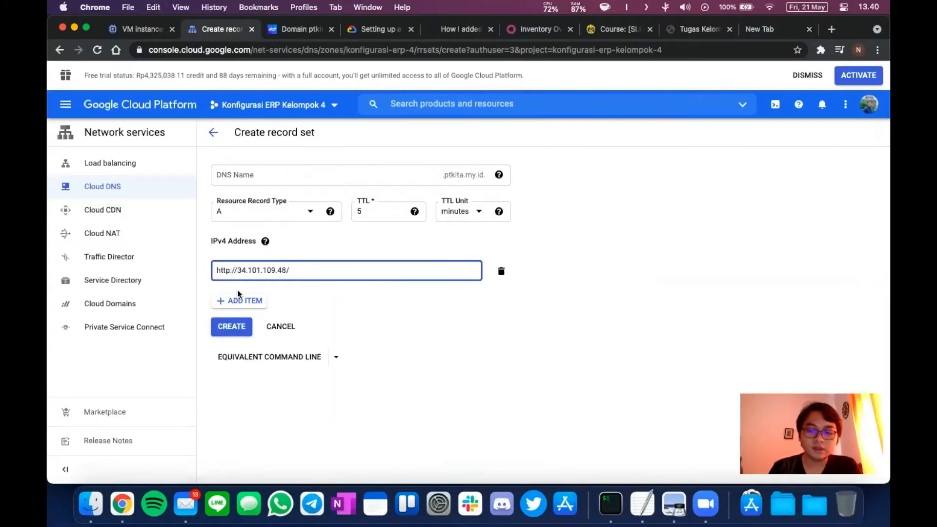
{"action": "key", "text": "BackSpace"}
{"action": "key", "text": "BackSpace"}
{"action": "key", "text": "BackSpace"}
{"action": "key", "text": "BackSpace"}
{"action": "key", "text": "BackSpace"}
{"action": "key", "text": "BackSpace"}
{"action": "key", "text": "BackSpace"}
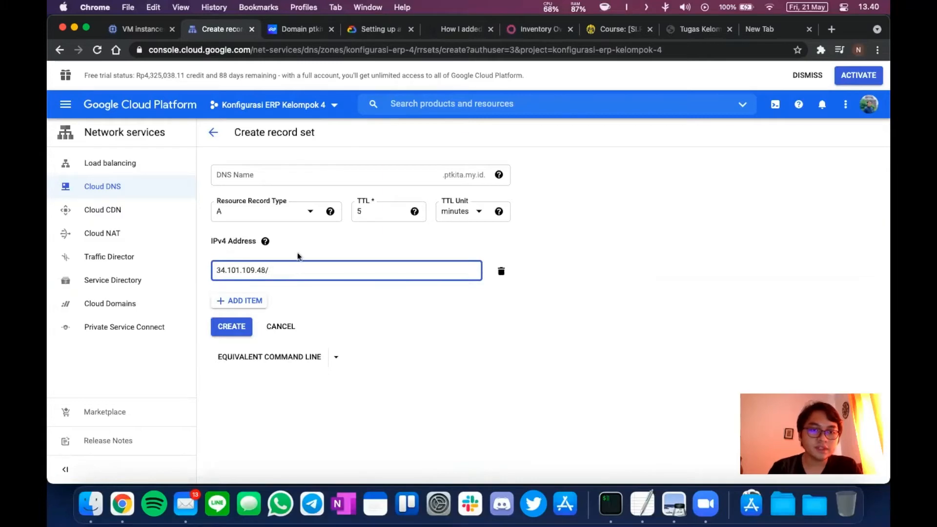
{"action": "left_click", "coordinate": [301, 265]}
{"action": "left_click", "coordinate": [213, 132]}
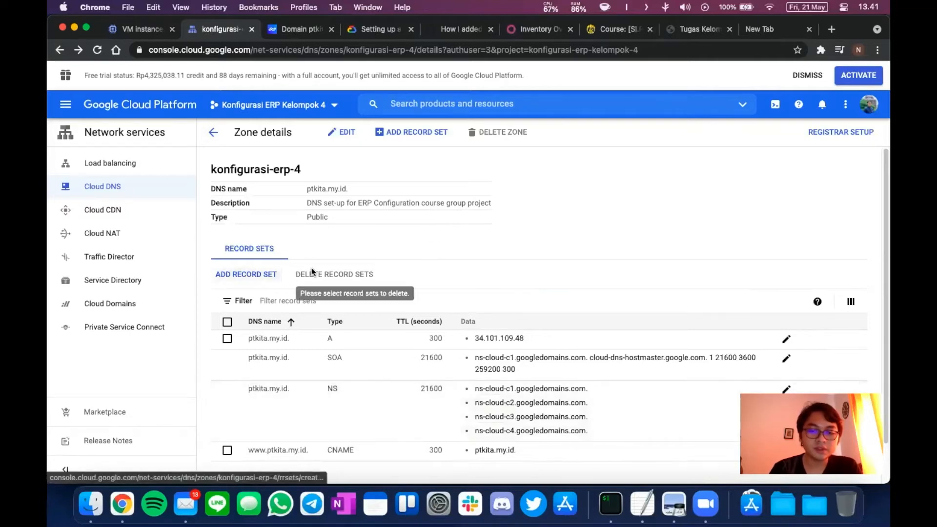
{"action": "left_click", "coordinate": [246, 276]}
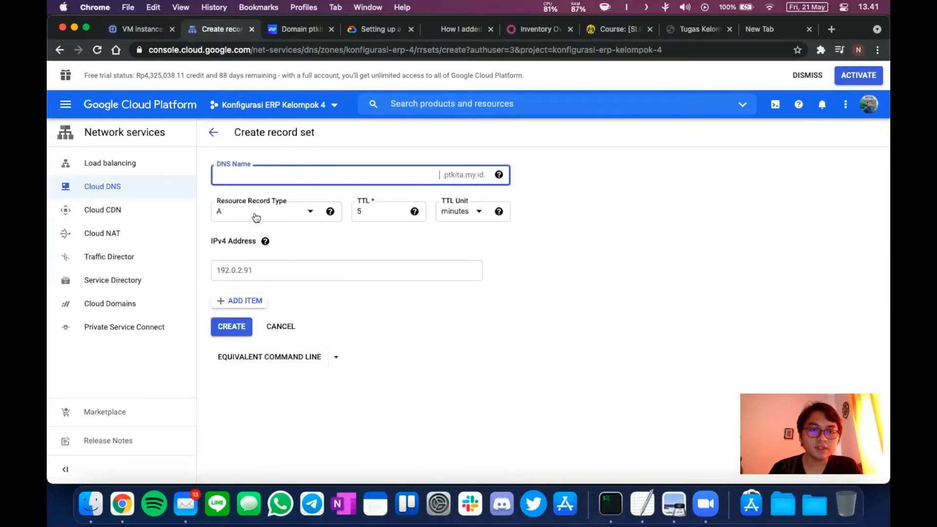
{"action": "left_click", "coordinate": [257, 218]}
{"action": "left_click", "coordinate": [251, 276]}
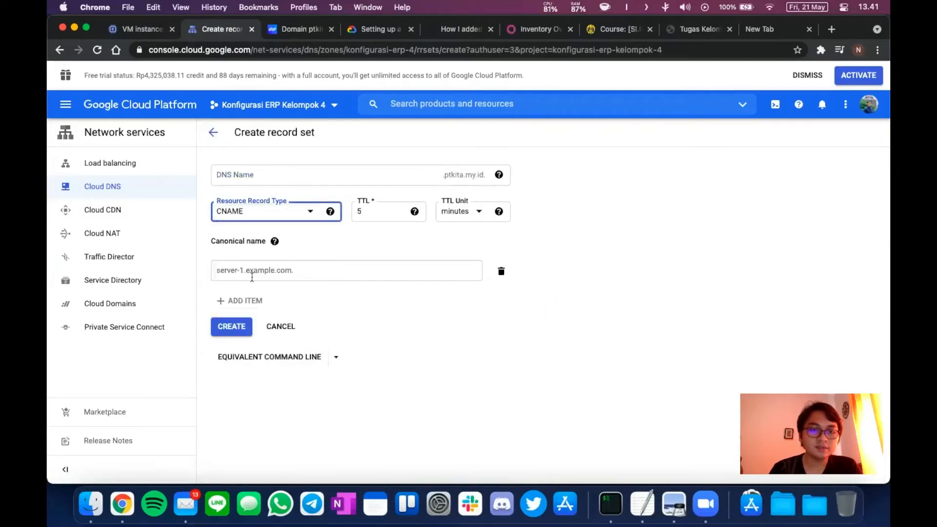
{"action": "left_click", "coordinate": [267, 175]}
{"action": "type", "text": "ww"}
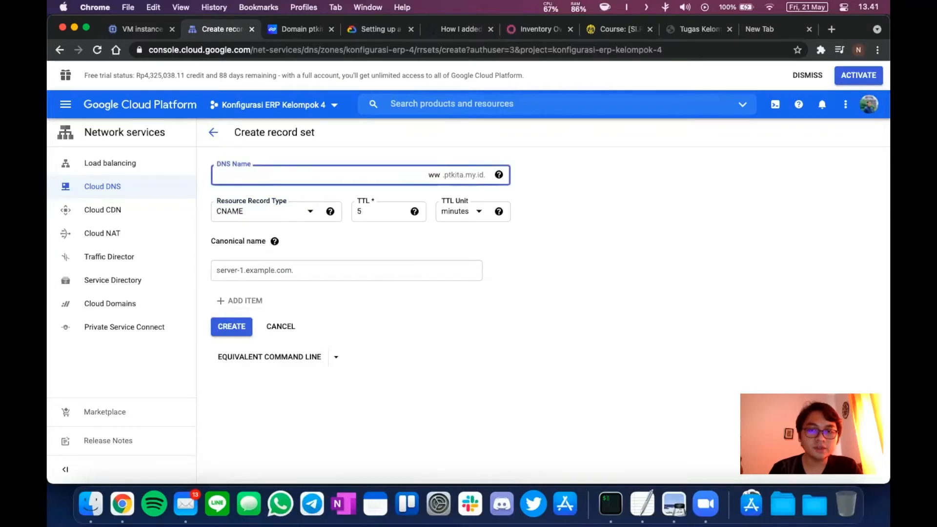
{"action": "type", "text": "w"}
{"action": "left_click", "coordinate": [254, 277]}
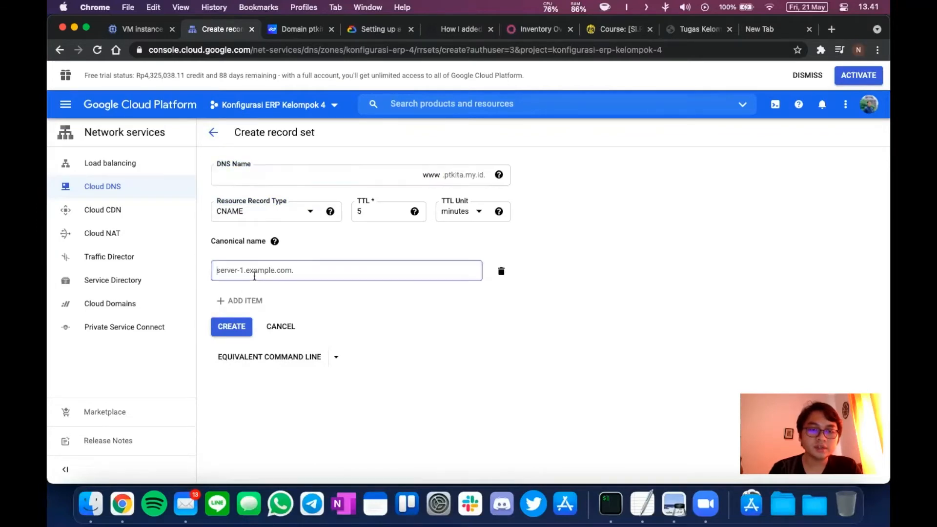
{"action": "type", "text": "ptkita."}
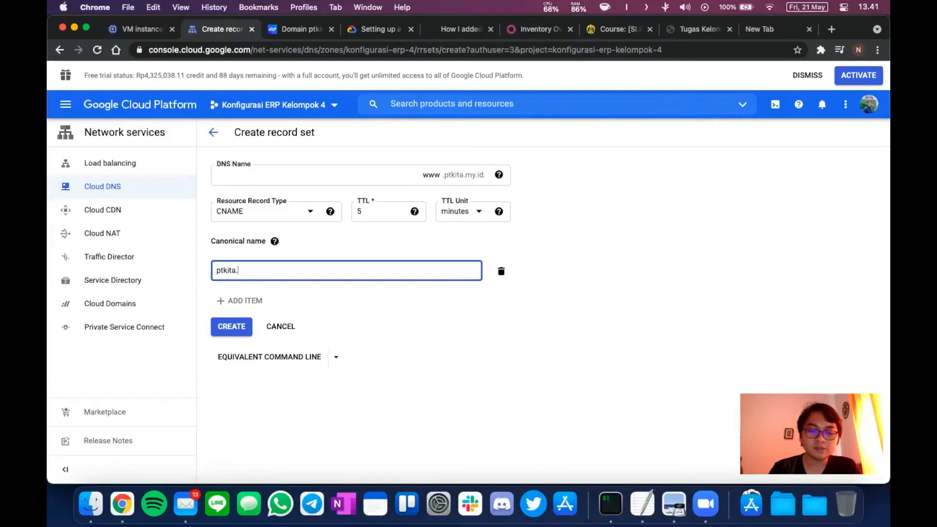
{"action": "type", "text": "my.id"}
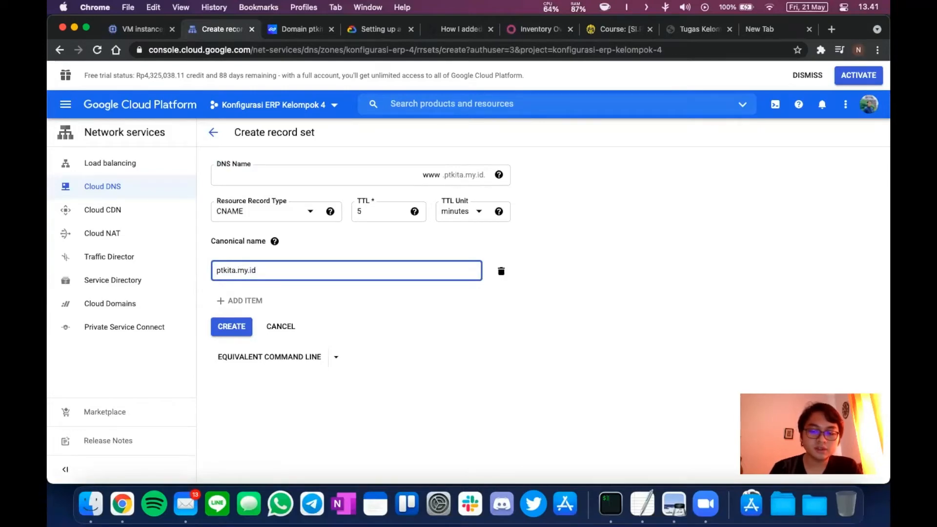
{"action": "type", "text": "."}
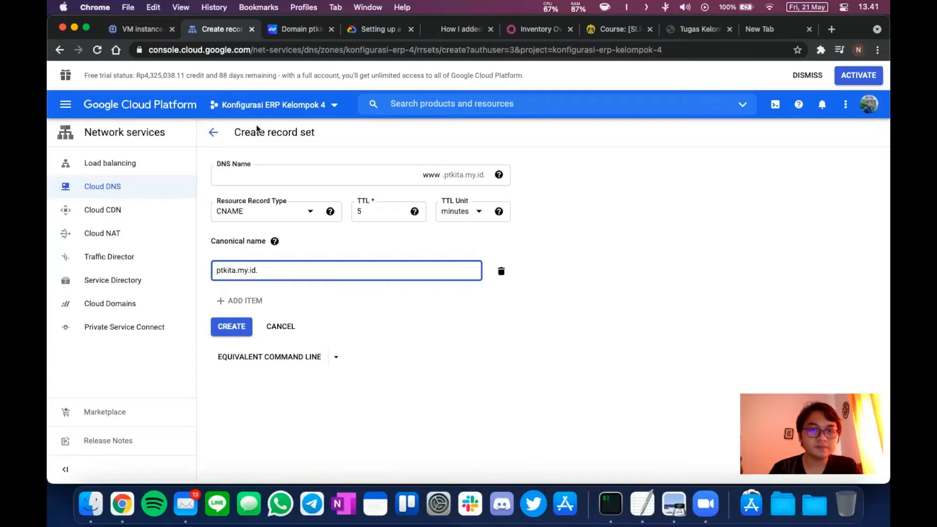
{"action": "left_click", "coordinate": [213, 135]}
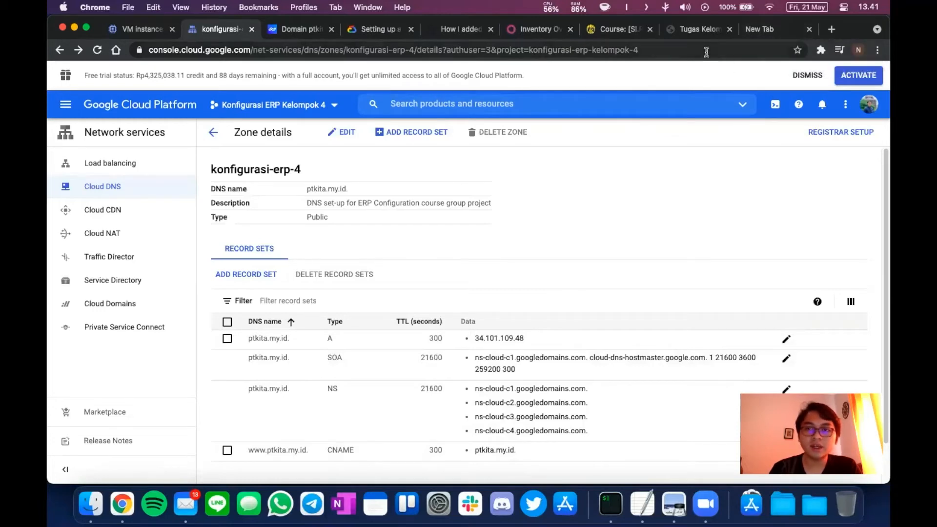
{"action": "left_click", "coordinate": [760, 27]}
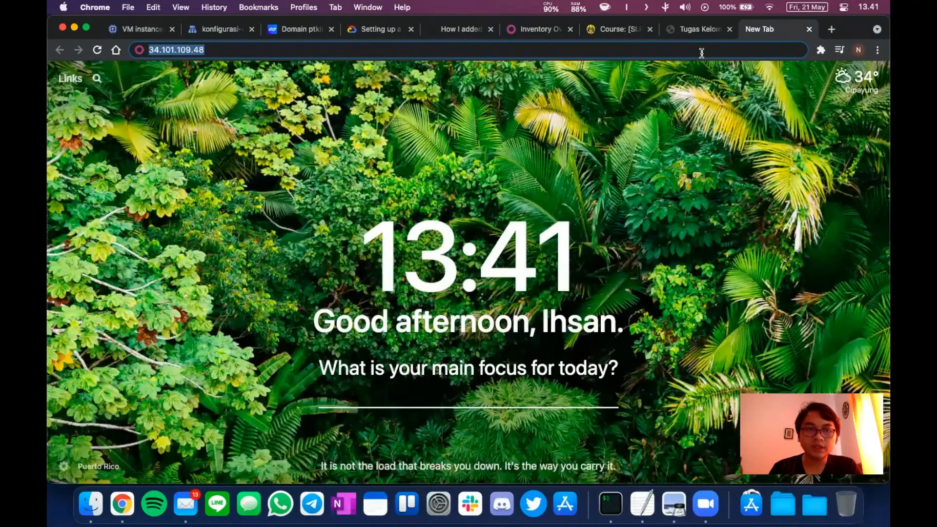
Load the Odoo - ptkita.my.id site from the address bar suggestion.
{"action": "type", "text": "ptkia"}
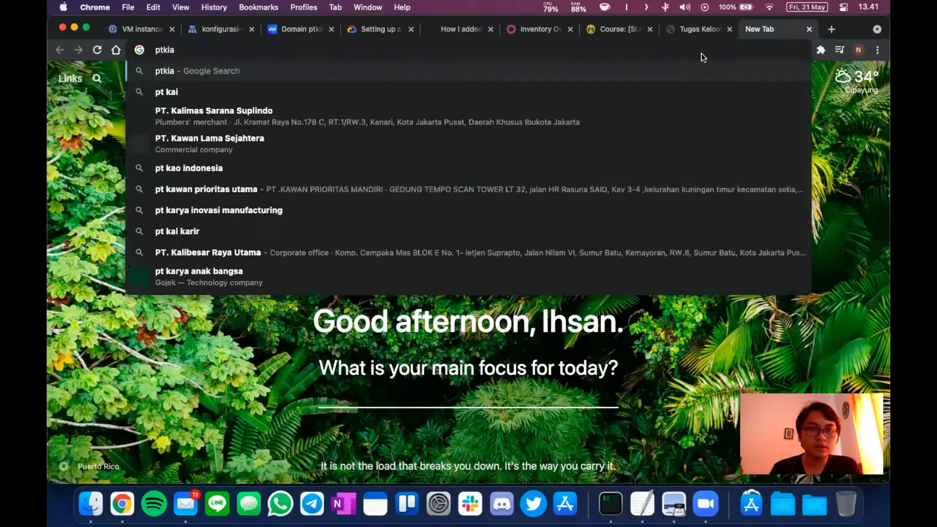
{"action": "key", "text": "BackSpace"}
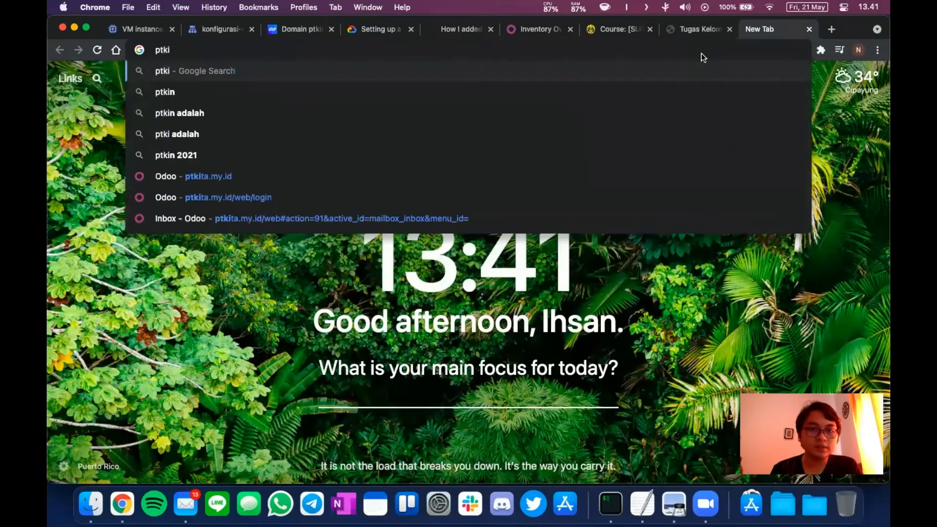
{"action": "key", "text": "Down"}
{"action": "key", "text": "Down"}
{"action": "key", "text": "Down"}
{"action": "key", "text": "Down"}
{"action": "key", "text": "Down"}
{"action": "key", "text": "Return"}
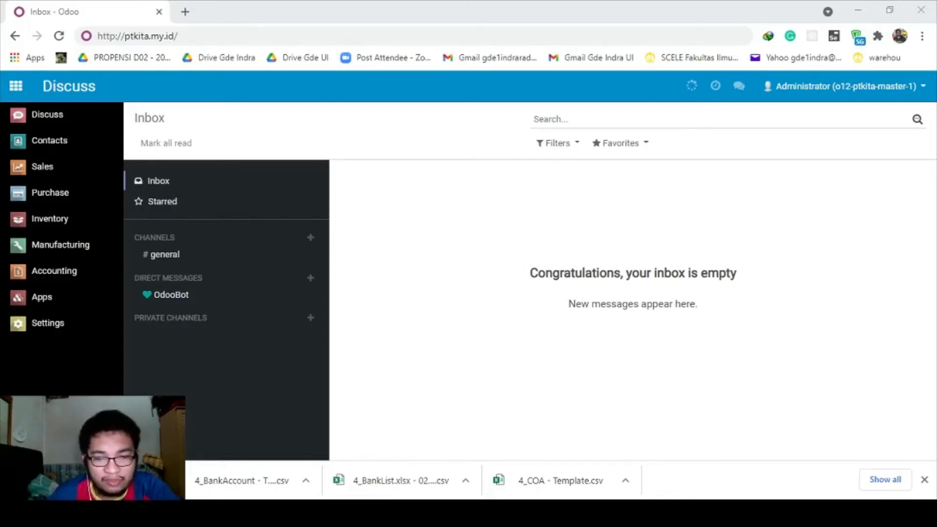
Reload the Odoo page and review the MASTER DATA COA section of the notes.
{"action": "key", "text": "alt+Tab"}
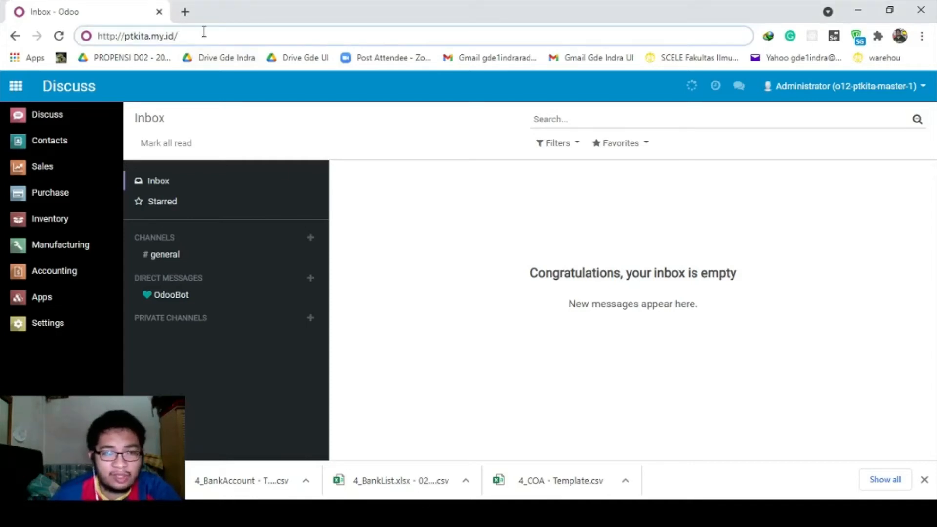
{"action": "key", "text": "Return"}
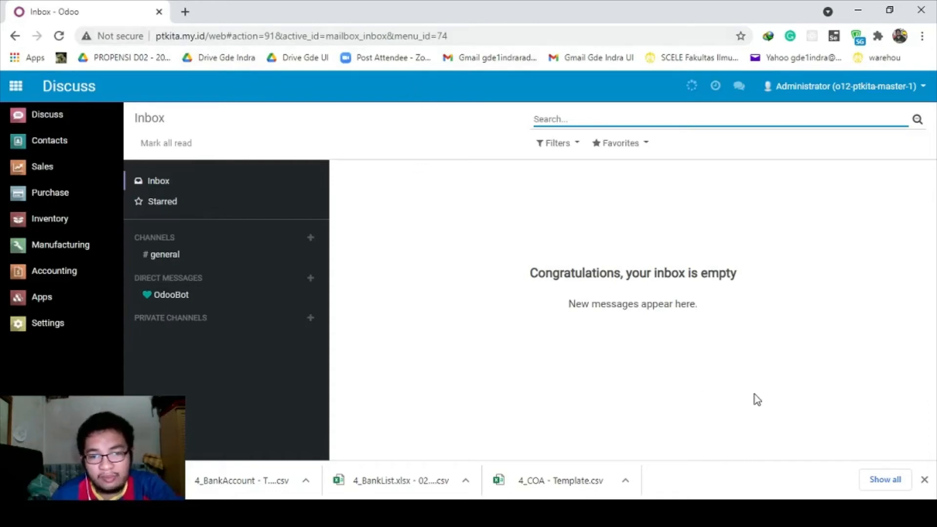
{"action": "left_click", "coordinate": [688, 513]}
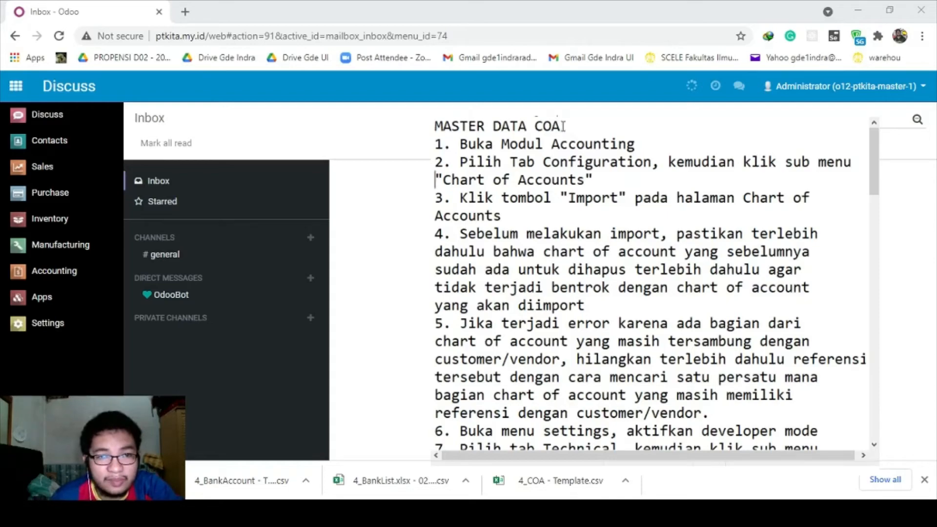
{"action": "left_click_drag", "start_coordinate": [563, 126], "coordinate": [434, 127]}
{"action": "left_click", "coordinate": [467, 142]}
{"action": "scroll", "coordinate": [467, 139], "scroll_direction": "down", "scroll_amount": 9}
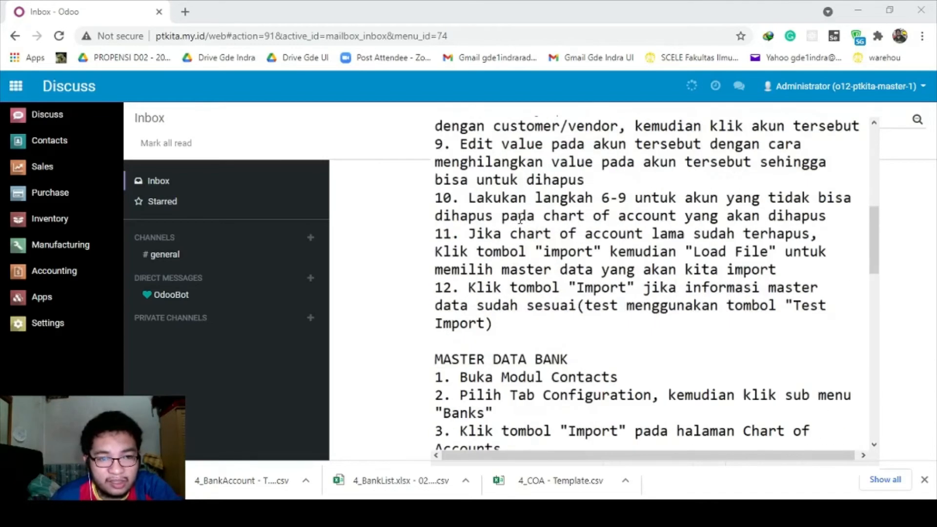
Read the MASTER DATA BANK ACCOUNT and BEGINNING BALANCE notes, then open Odoo's Accounting app.
{"action": "left_click_drag", "start_coordinate": [570, 251], "coordinate": [434, 252]}
{"action": "scroll", "coordinate": [634, 244], "scroll_direction": "down", "scroll_amount": 6}
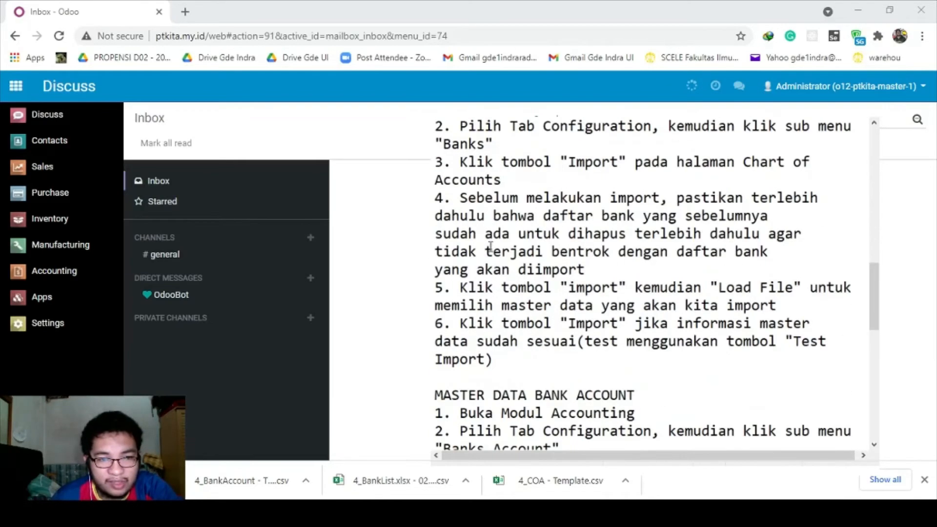
{"action": "left_click_drag", "start_coordinate": [637, 234], "coordinate": [435, 234]}
{"action": "left_click", "coordinate": [537, 234]}
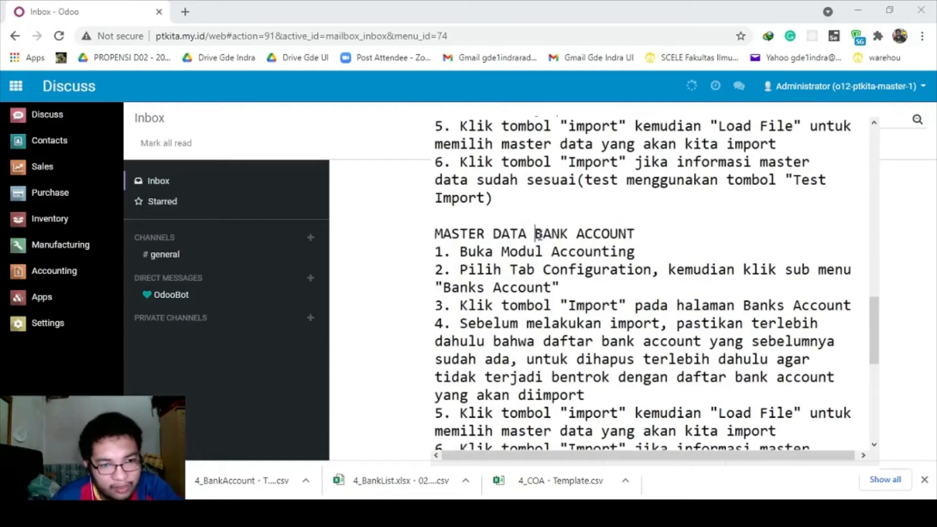
{"action": "scroll", "coordinate": [648, 277], "scroll_direction": "down", "scroll_amount": 4}
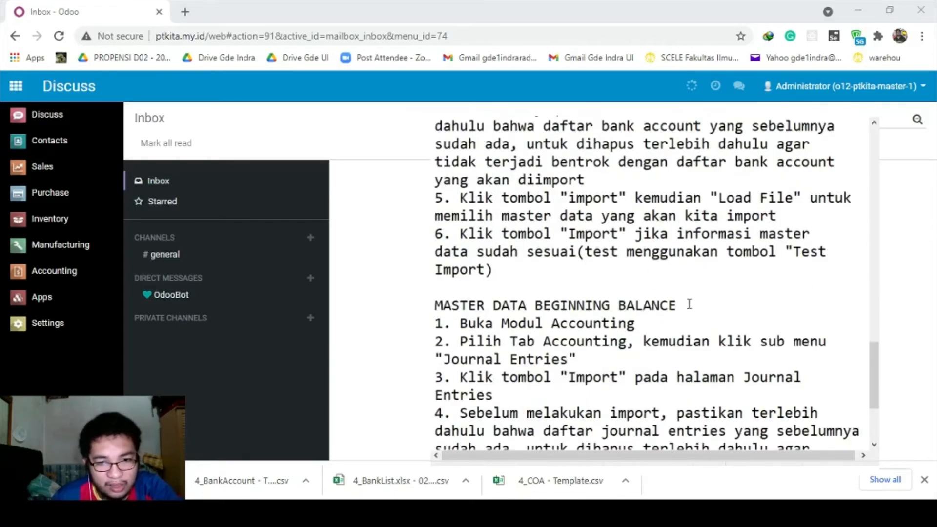
{"action": "left_click_drag", "start_coordinate": [689, 304], "coordinate": [434, 305]}
{"action": "left_click", "coordinate": [476, 306]}
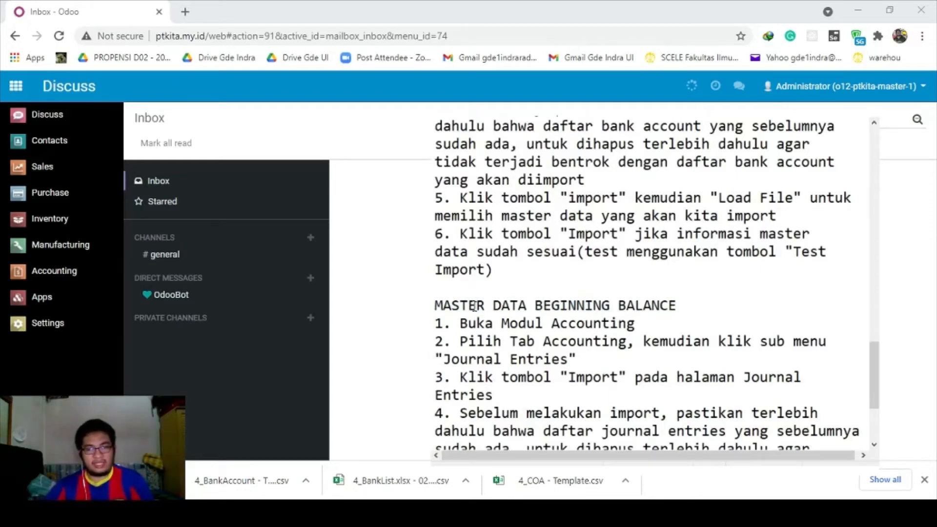
{"action": "scroll", "coordinate": [580, 275], "scroll_direction": "up", "scroll_amount": 10}
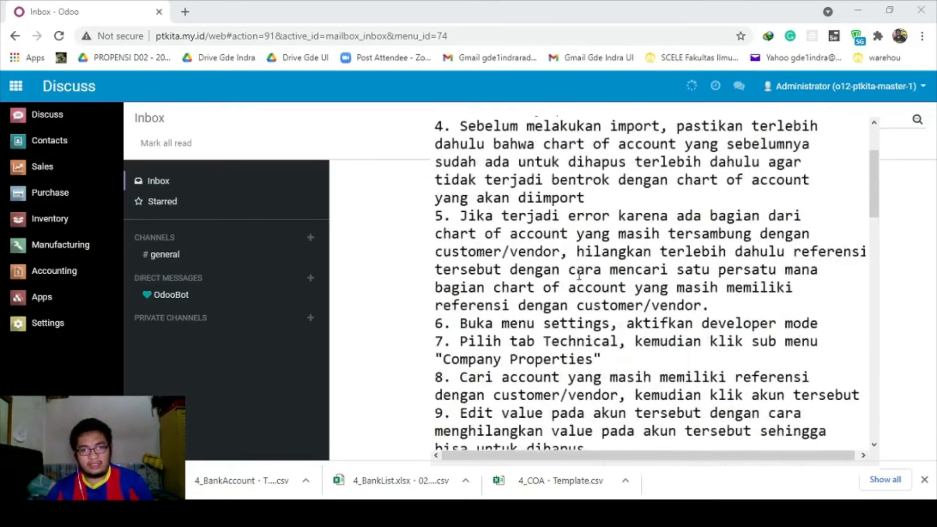
{"action": "scroll", "coordinate": [579, 276], "scroll_direction": "up", "scroll_amount": 2}
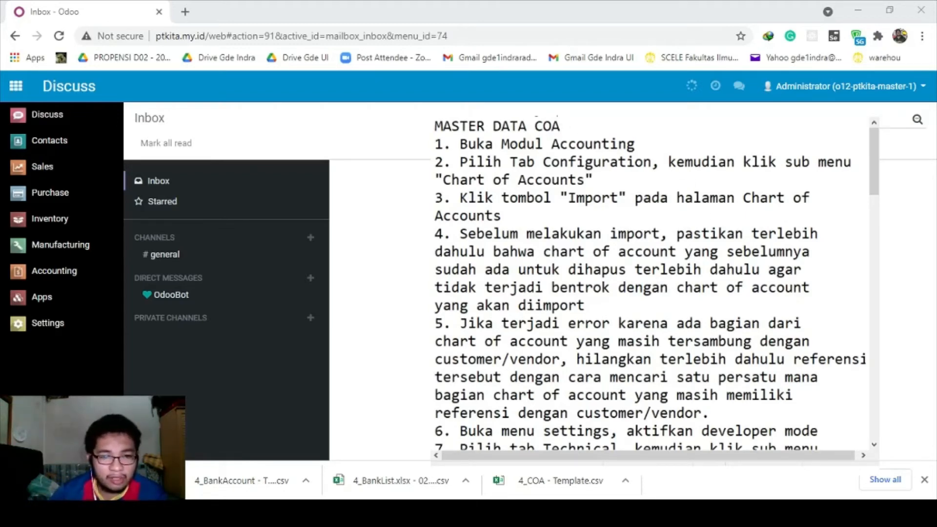
{"action": "left_click", "coordinate": [275, 406]}
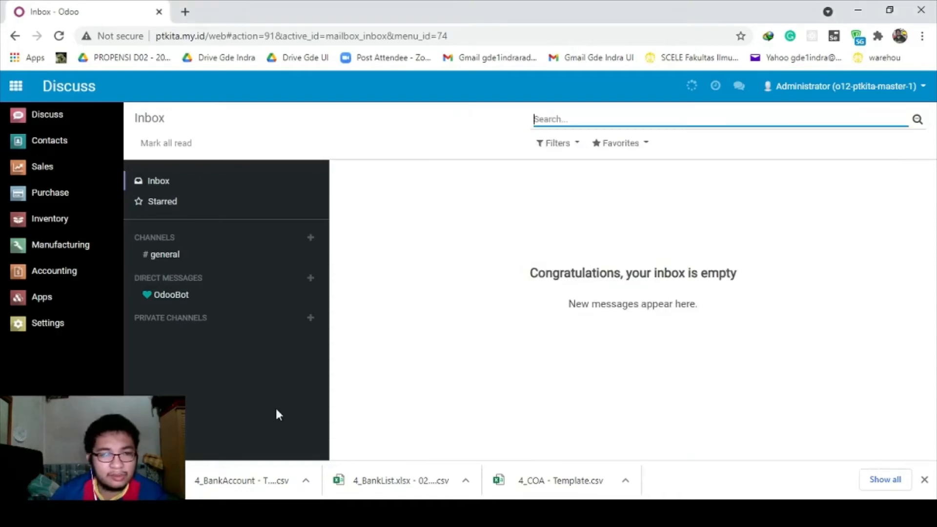
{"action": "left_click", "coordinate": [53, 272]}
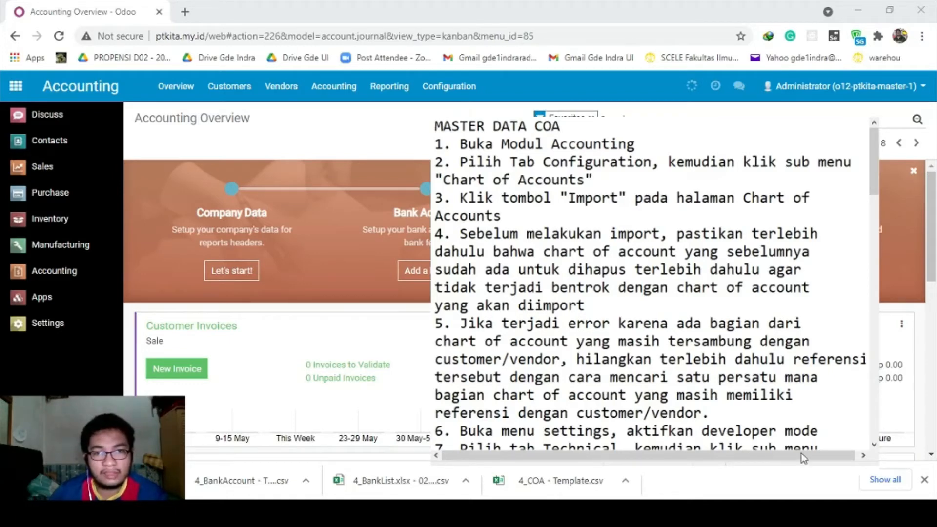
Open the Chart of Accounts list from Accounting's Configuration menu.
{"action": "left_click_drag", "start_coordinate": [510, 162], "coordinate": [613, 177]}
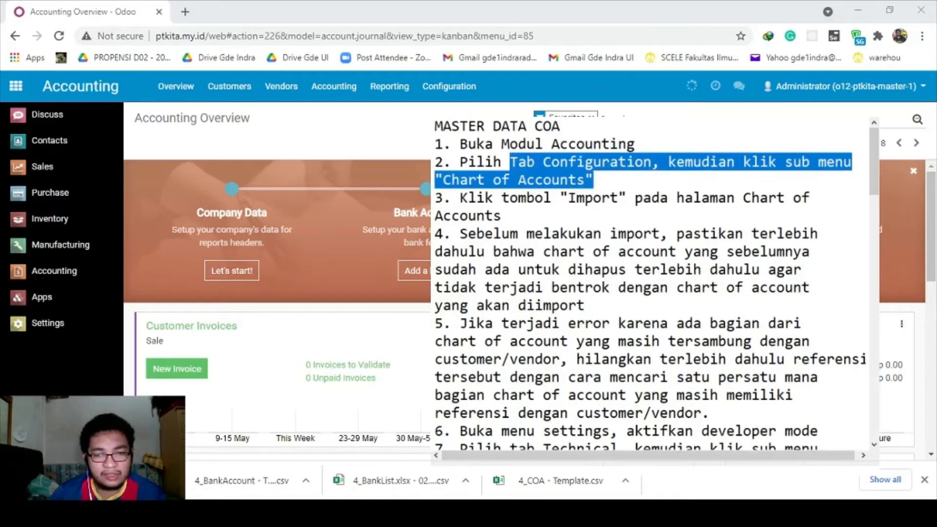
{"action": "key", "text": "alt+Tab"}
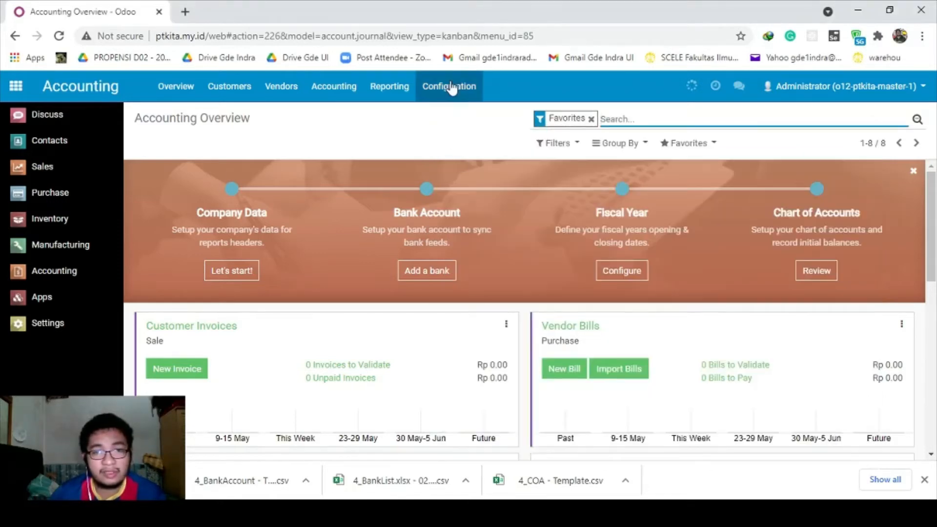
{"action": "left_click", "coordinate": [452, 89]}
{"action": "left_click", "coordinate": [474, 174]}
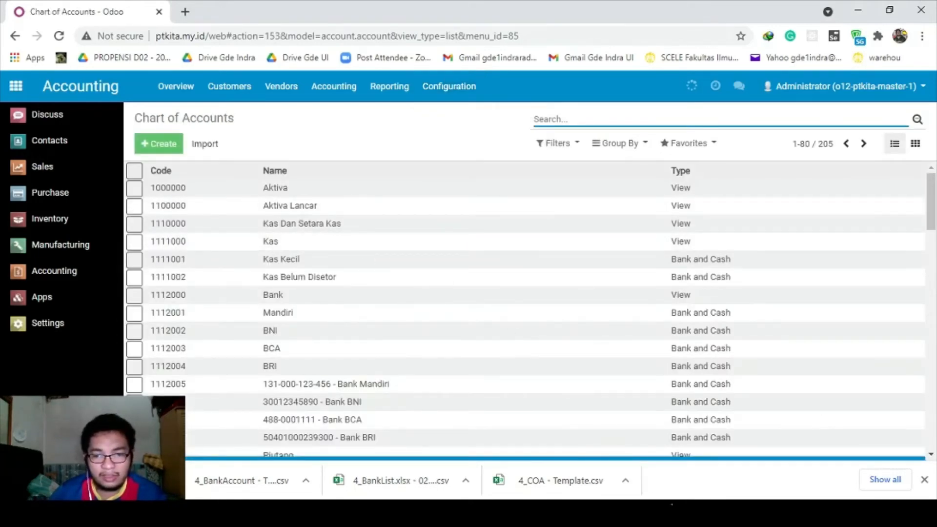
Page through all 205 accounts (1-80, 81-160, 161-205) and return to page 1.
{"action": "left_click", "coordinate": [635, 513]}
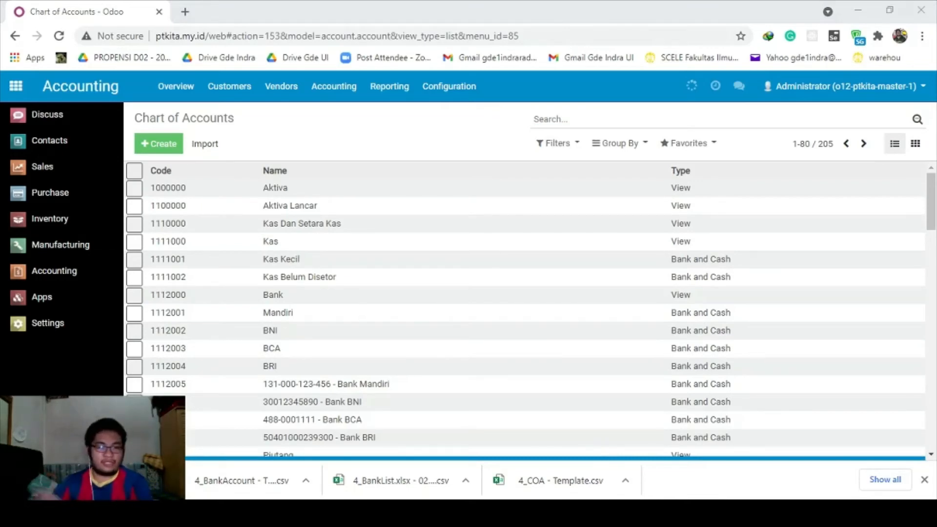
{"action": "left_click", "coordinate": [438, 457]}
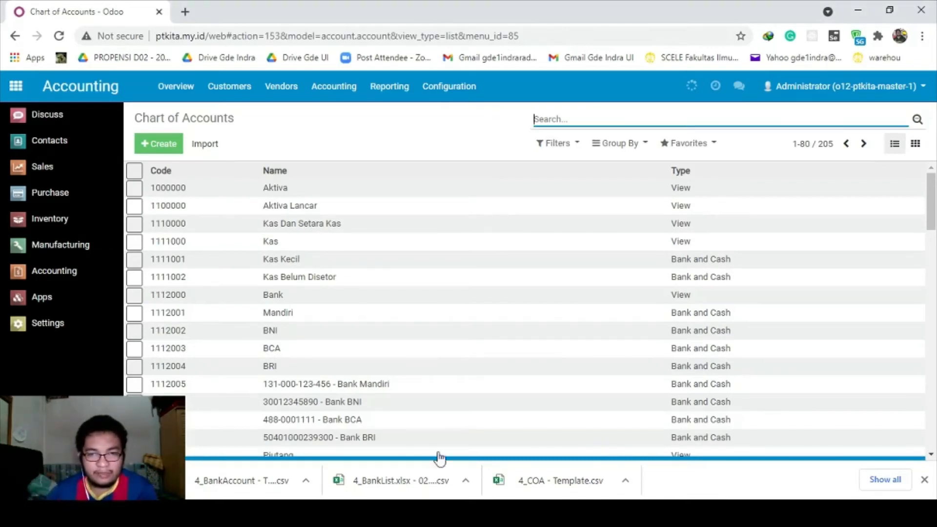
{"action": "scroll", "coordinate": [506, 333], "scroll_direction": "down", "scroll_amount": 15}
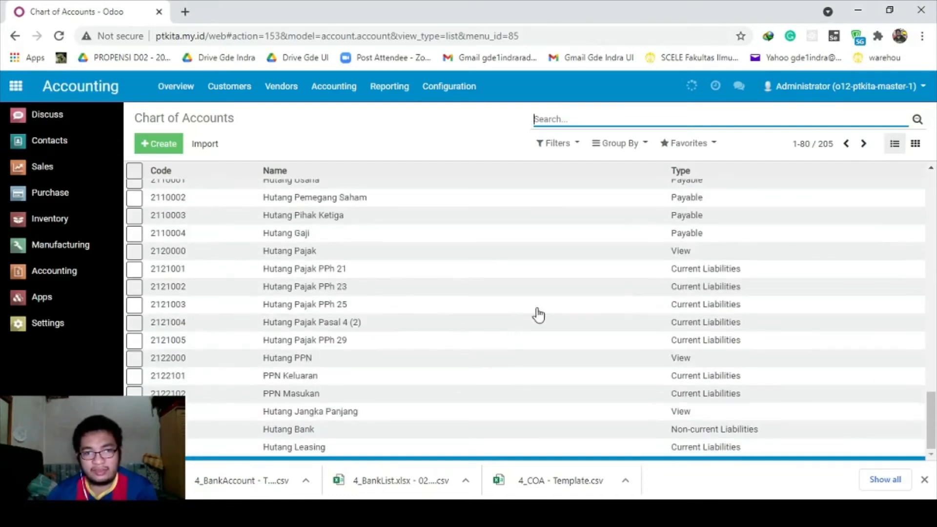
{"action": "left_click", "coordinate": [863, 144]}
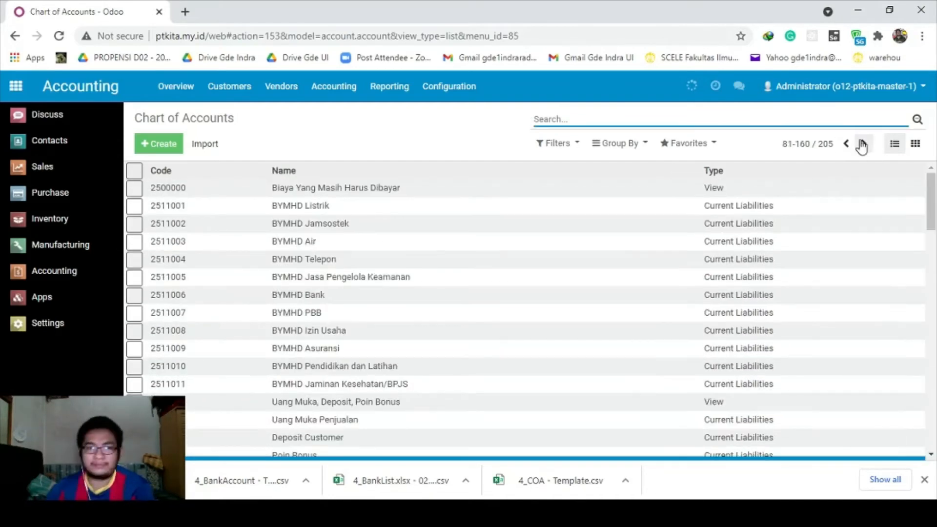
{"action": "scroll", "coordinate": [629, 282], "scroll_direction": "down", "scroll_amount": 20}
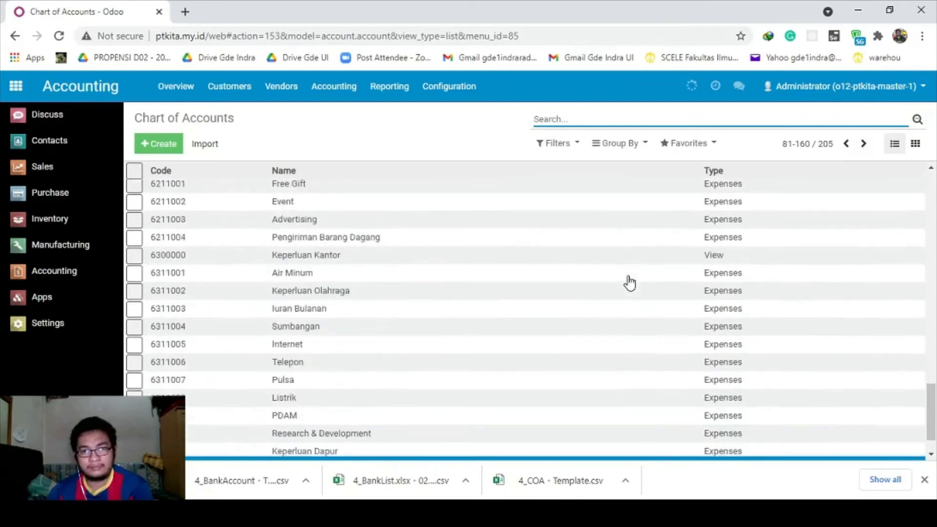
{"action": "left_click", "coordinate": [863, 144]}
{"action": "scroll", "coordinate": [801, 285], "scroll_direction": "down", "scroll_amount": 7}
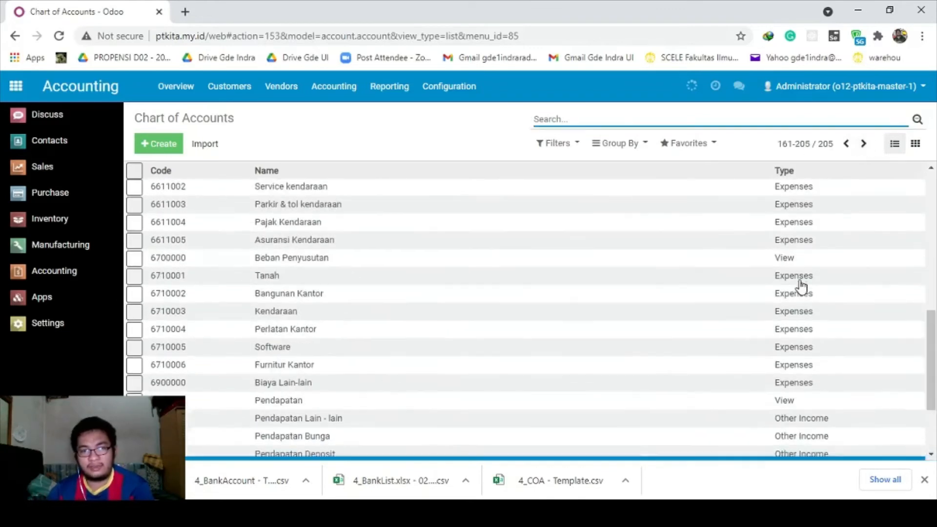
{"action": "scroll", "coordinate": [781, 288], "scroll_direction": "down", "scroll_amount": 3}
{"action": "scroll", "coordinate": [722, 335], "scroll_direction": "up", "scroll_amount": 8}
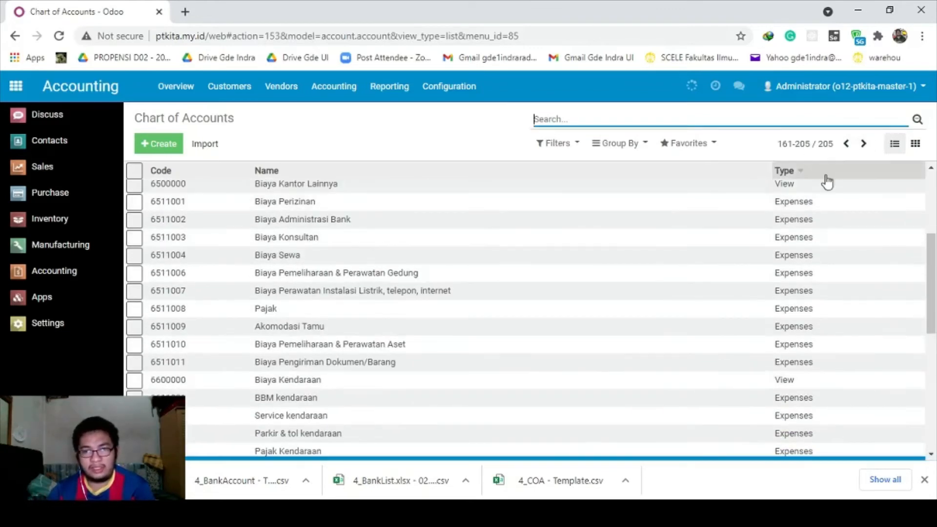
{"action": "left_click", "coordinate": [846, 144]}
{"action": "left_click", "coordinate": [846, 144]}
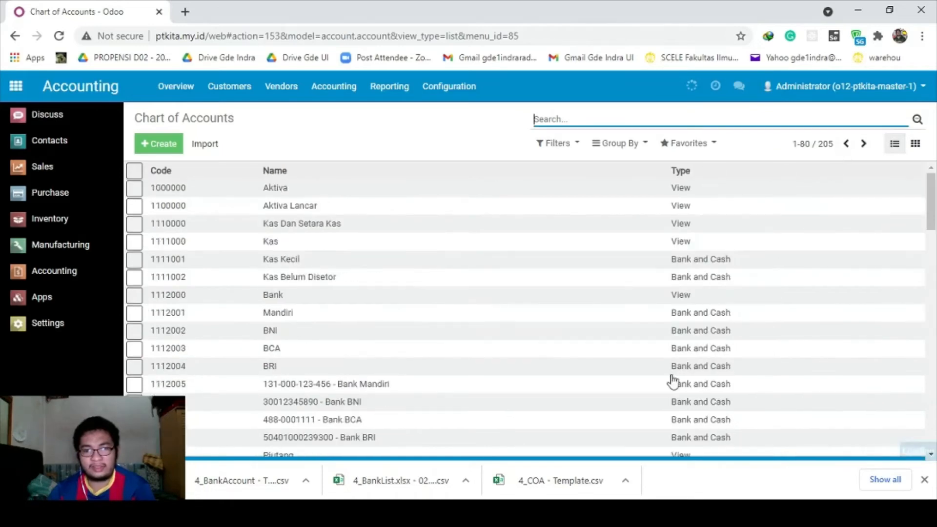
Review step 3 of the COA import instructions in the notes.
{"action": "left_click", "coordinate": [638, 512]}
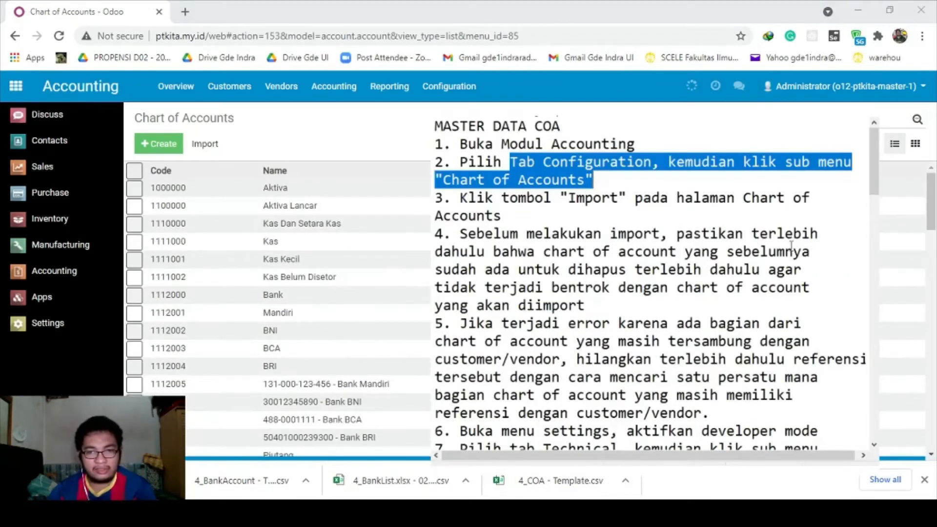
{"action": "left_click", "coordinate": [632, 232]}
{"action": "left_click_drag", "start_coordinate": [470, 200], "coordinate": [539, 216]}
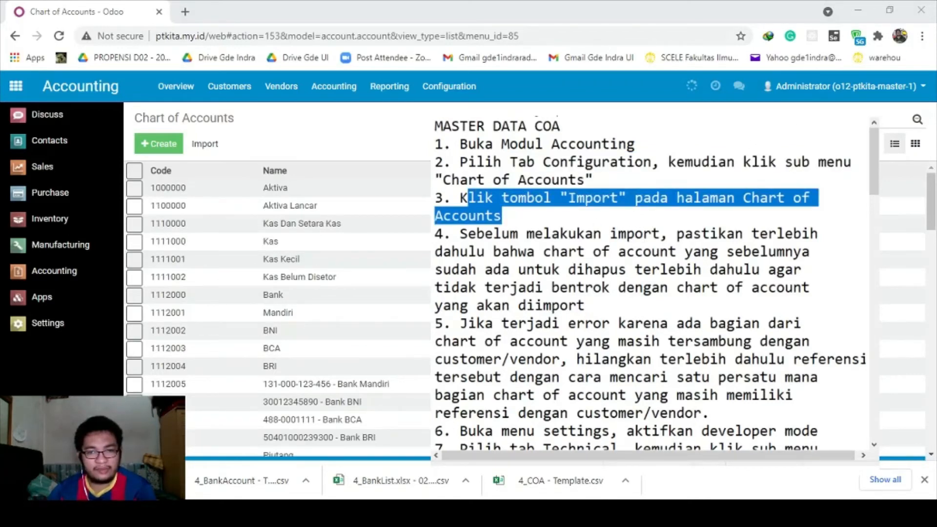
{"action": "key", "text": "alt+Tab"}
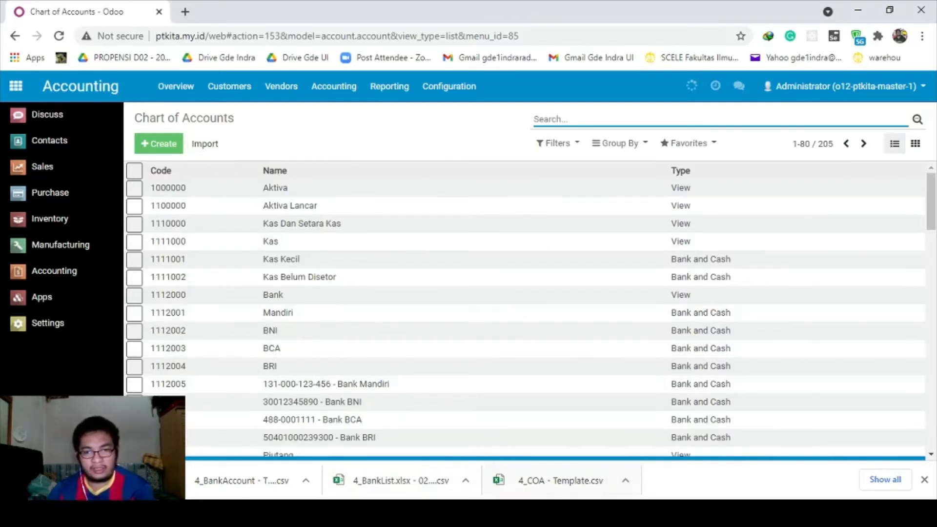
{"action": "left_click", "coordinate": [576, 512]}
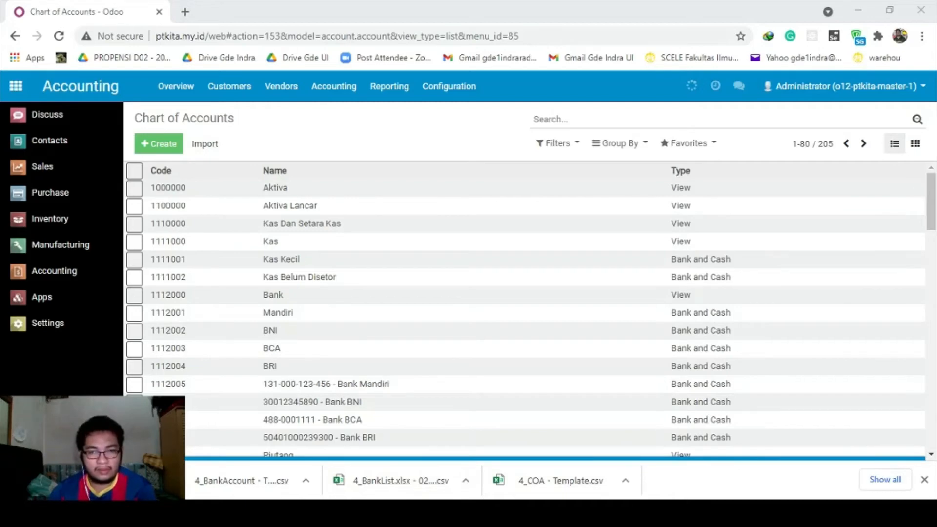
{"action": "key", "text": "alt+Tab"}
{"action": "left_click", "coordinate": [612, 253]}
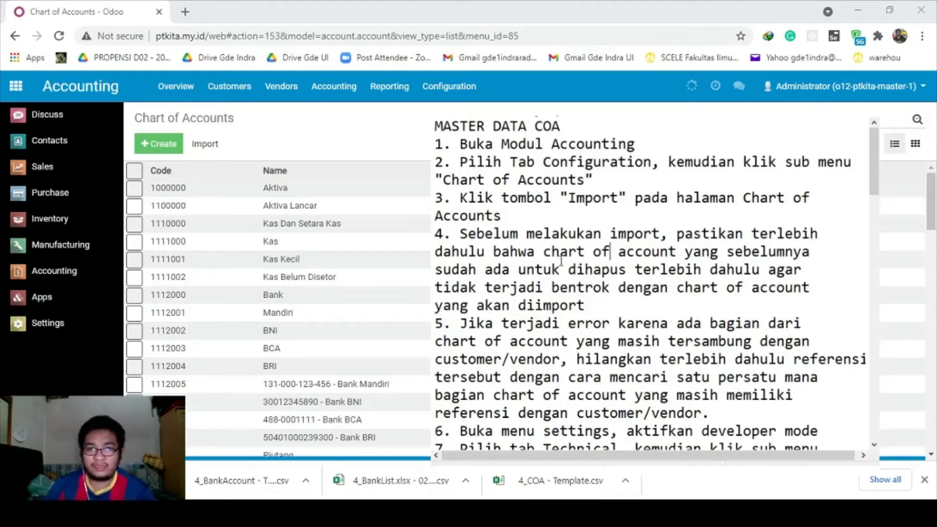
{"action": "scroll", "coordinate": [564, 261], "scroll_direction": "down", "scroll_amount": 1}
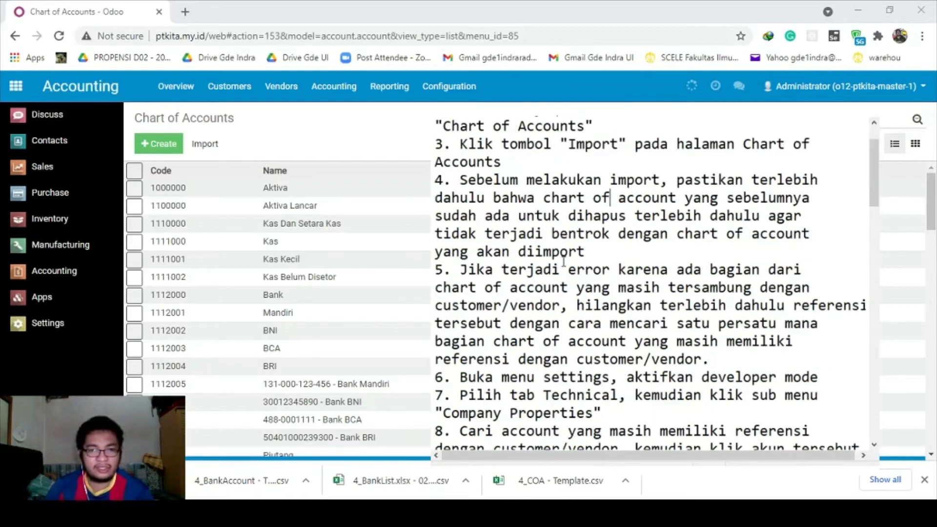
{"action": "left_click_drag", "start_coordinate": [461, 269], "coordinate": [767, 323]}
{"action": "left_click", "coordinate": [736, 323]}
{"action": "scroll", "coordinate": [706, 307], "scroll_direction": "down", "scroll_amount": 1}
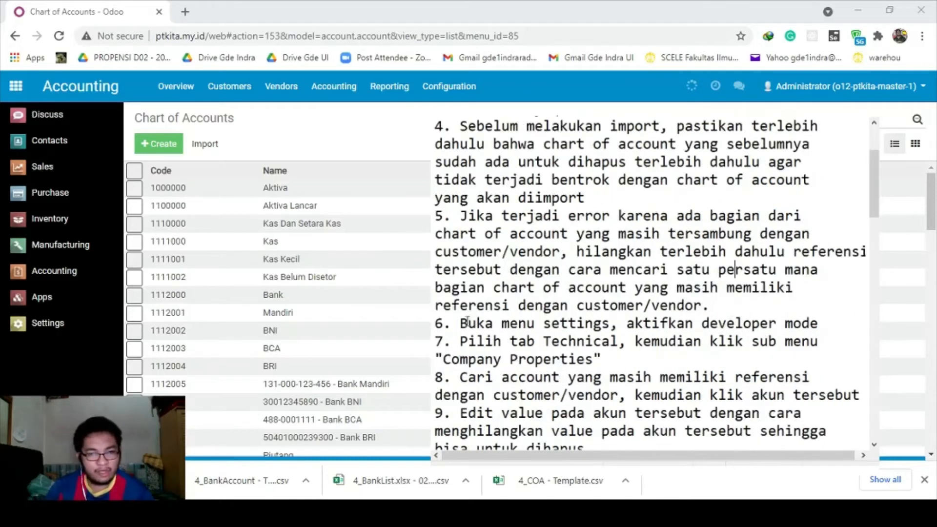
{"action": "left_click_drag", "start_coordinate": [460, 323], "coordinate": [824, 323]}
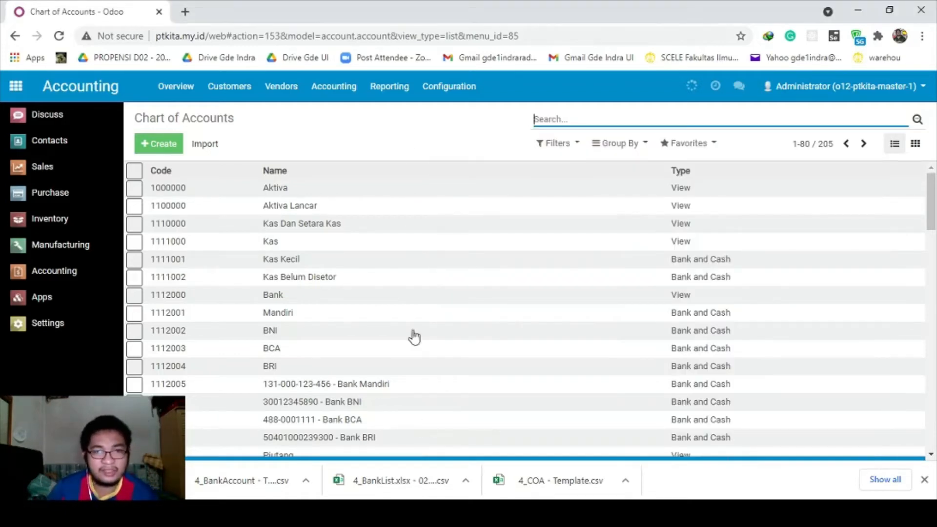
{"action": "left_click", "coordinate": [451, 88]}
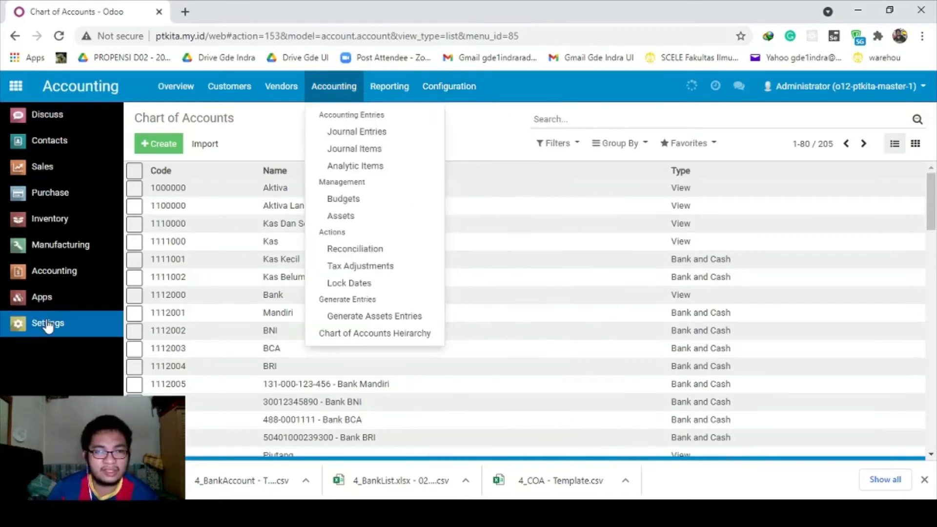
Turn on developer mode, then open Settings > Technical > Parameters > Company Properties.
{"action": "left_click", "coordinate": [48, 323]}
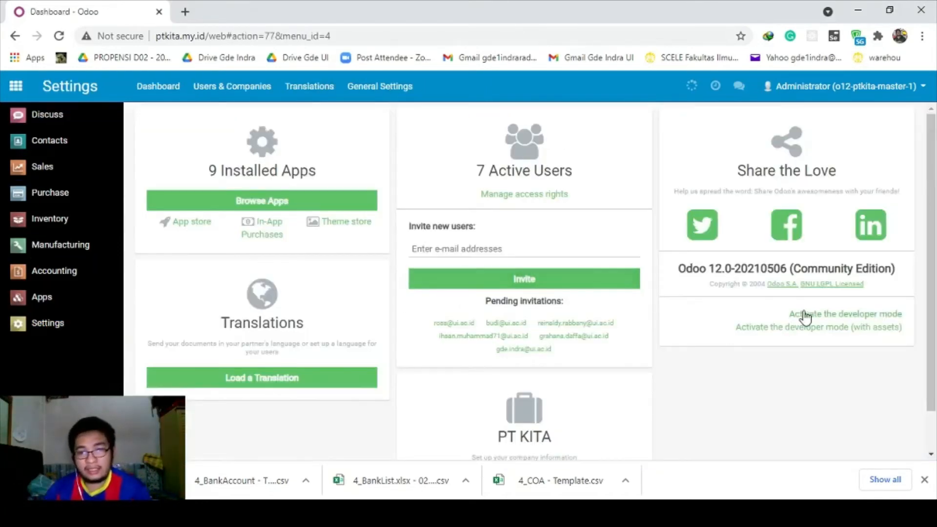
{"action": "left_click", "coordinate": [836, 315]}
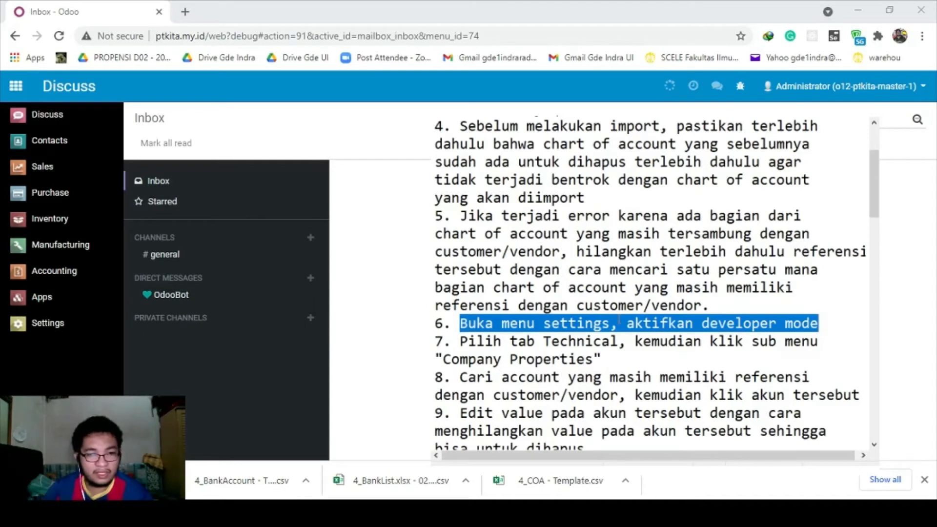
{"action": "left_click_drag", "start_coordinate": [460, 342], "coordinate": [602, 359]}
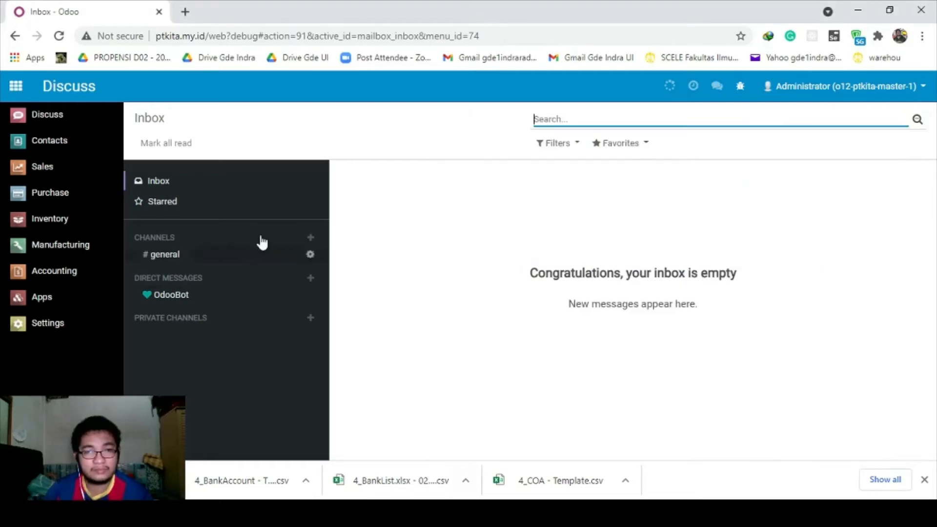
{"action": "left_click", "coordinate": [61, 326]}
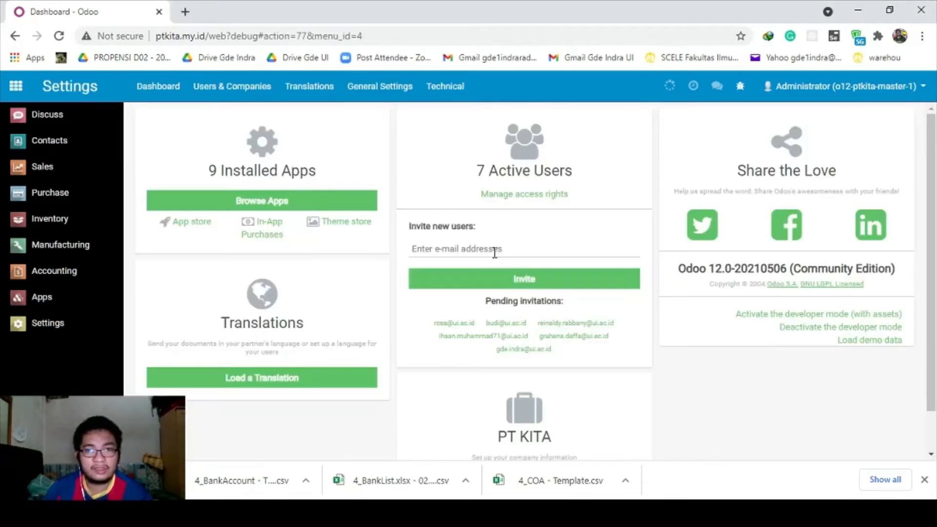
{"action": "left_click", "coordinate": [446, 91]}
{"action": "scroll", "coordinate": [478, 239], "scroll_direction": "down", "scroll_amount": 12}
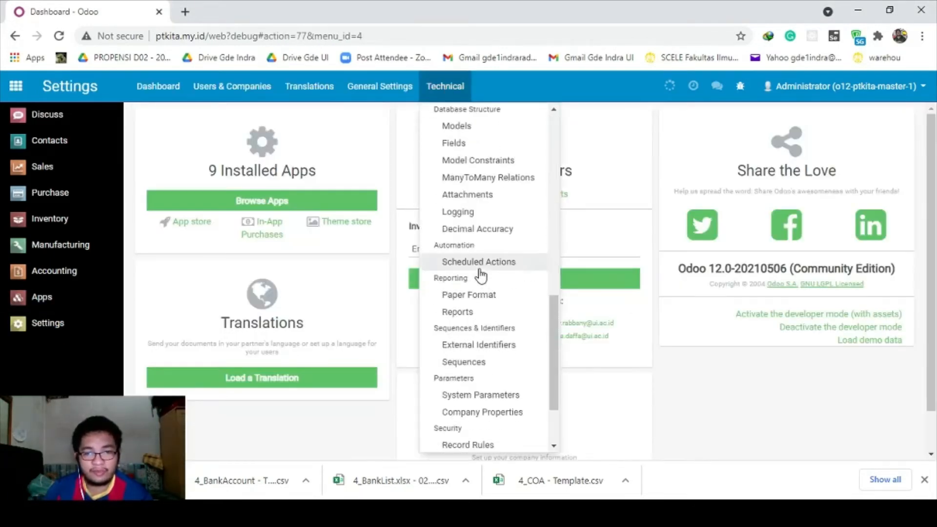
{"action": "left_click", "coordinate": [494, 330]}
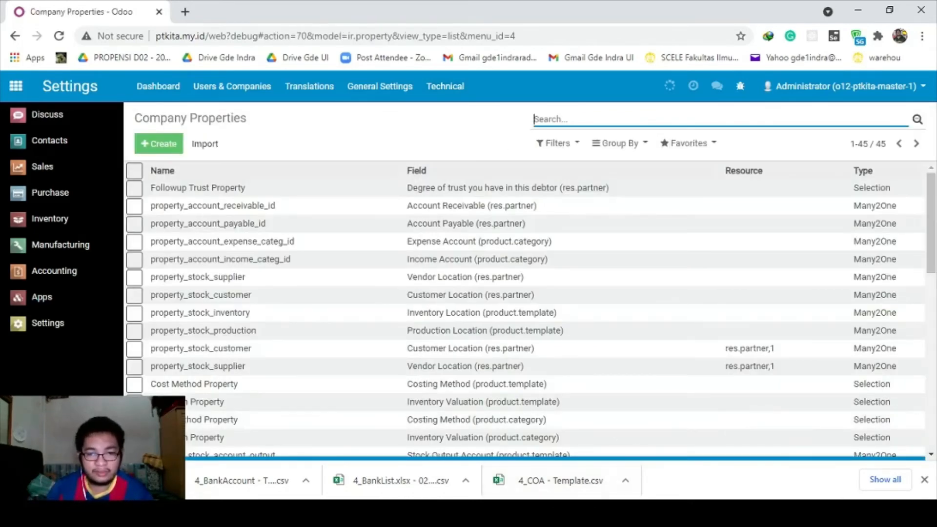
Read step 8 of the instruction notes.
{"action": "left_click", "coordinate": [581, 514]}
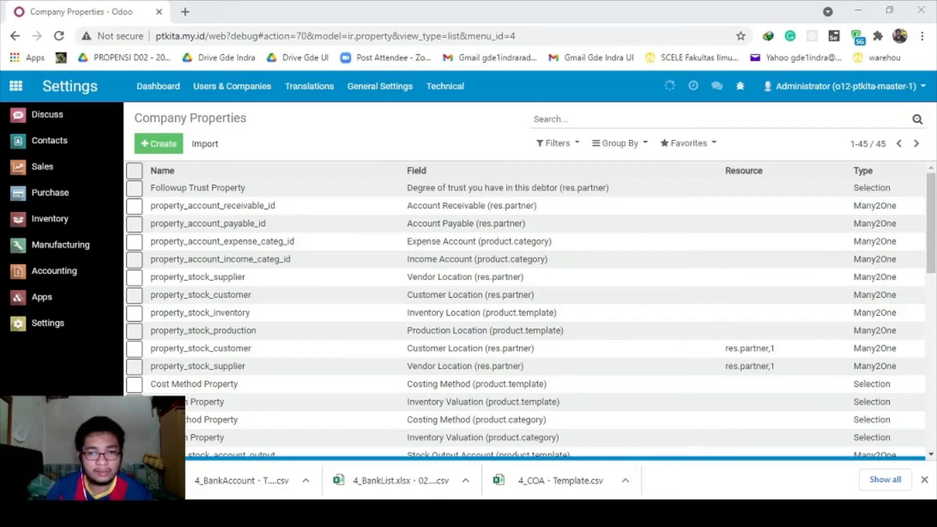
{"action": "left_click", "coordinate": [581, 513]}
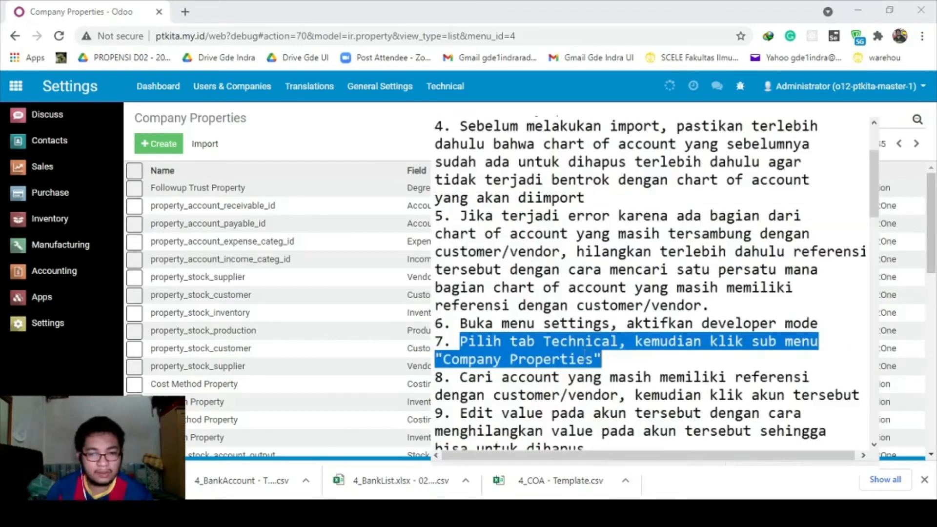
{"action": "scroll", "coordinate": [584, 354], "scroll_direction": "down", "scroll_amount": 1}
{"action": "left_click_drag", "start_coordinate": [461, 323], "coordinate": [859, 341]}
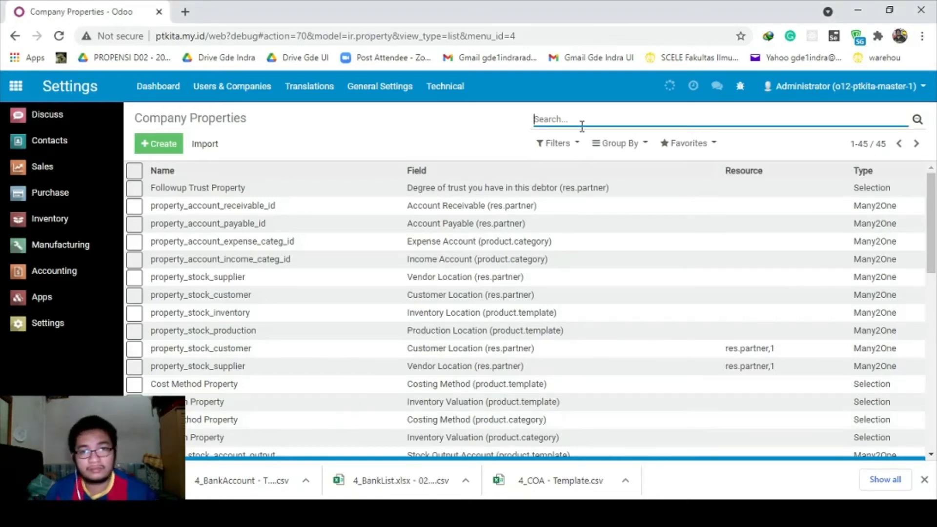
Filter Company Properties by name 'account' and open property_account_receivable_id.
{"action": "type", "text": "accoun"}
{"action": "key", "text": "BackSpace"}
{"action": "key", "text": "BackSpace"}
{"action": "key", "text": "BackSpace"}
{"action": "key", "text": "BackSpace"}
{"action": "key", "text": "BackSpace"}
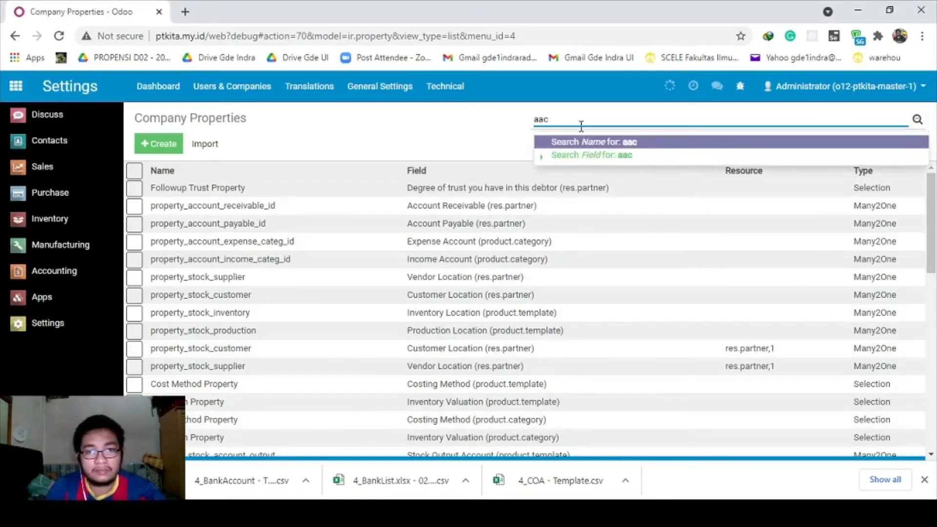
{"action": "type", "text": "ccount"}
{"action": "key", "text": "Return"}
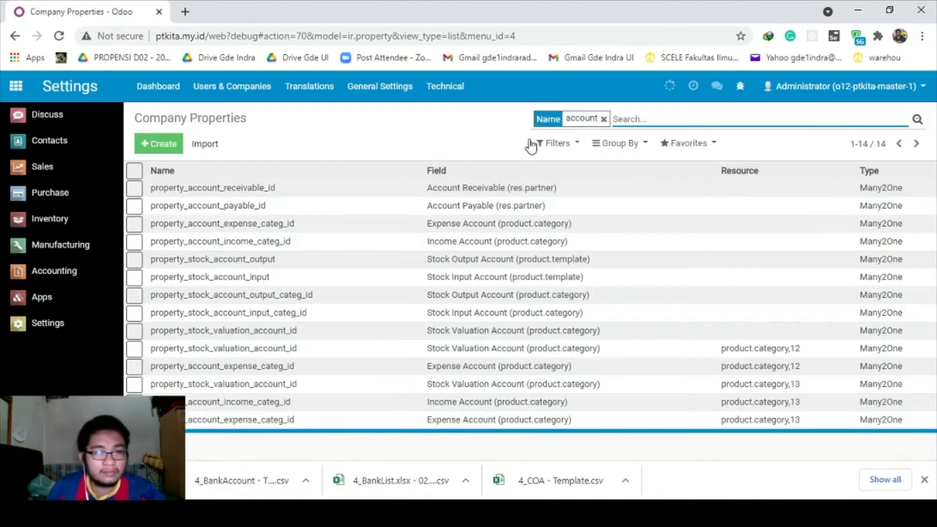
{"action": "left_click", "coordinate": [235, 190]}
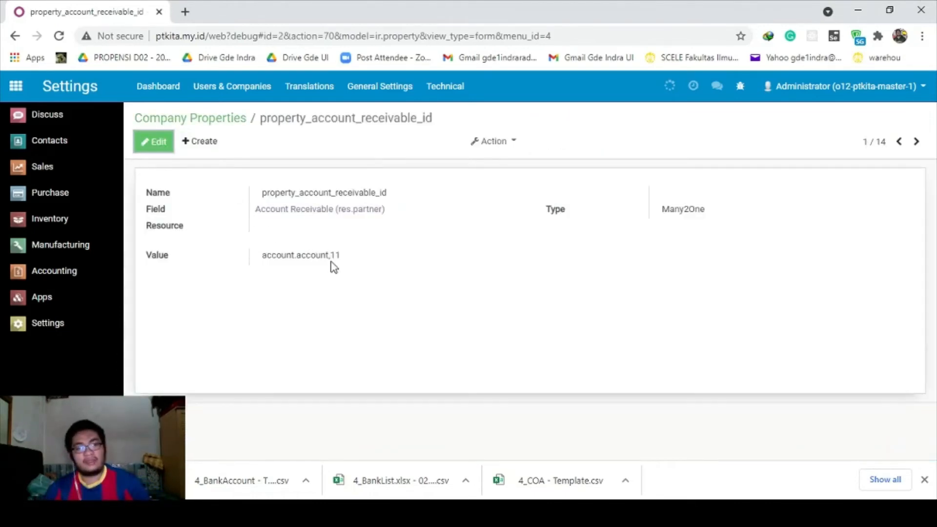
Select the account.account,11 value of the receivable-account property.
{"action": "left_click_drag", "start_coordinate": [264, 253], "coordinate": [365, 267]}
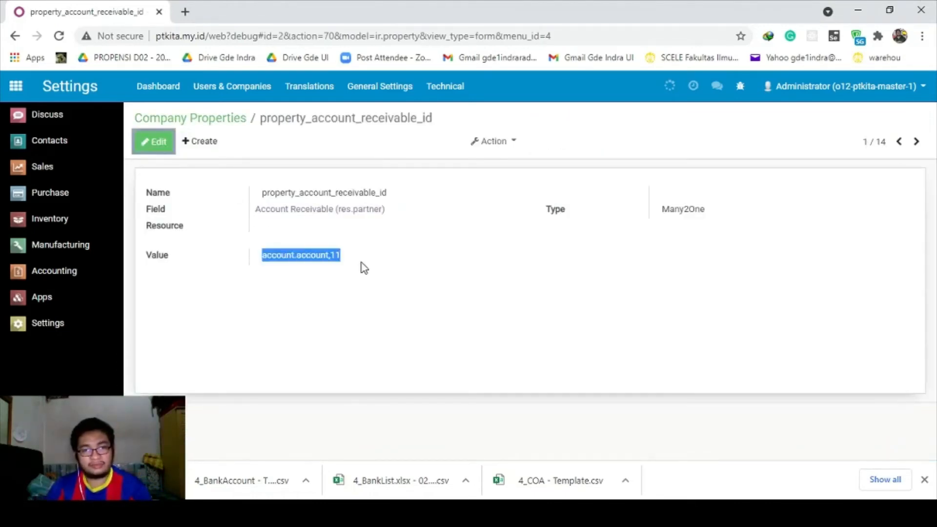
{"action": "left_click", "coordinate": [268, 255]}
{"action": "left_click_drag", "start_coordinate": [256, 255], "coordinate": [360, 255]}
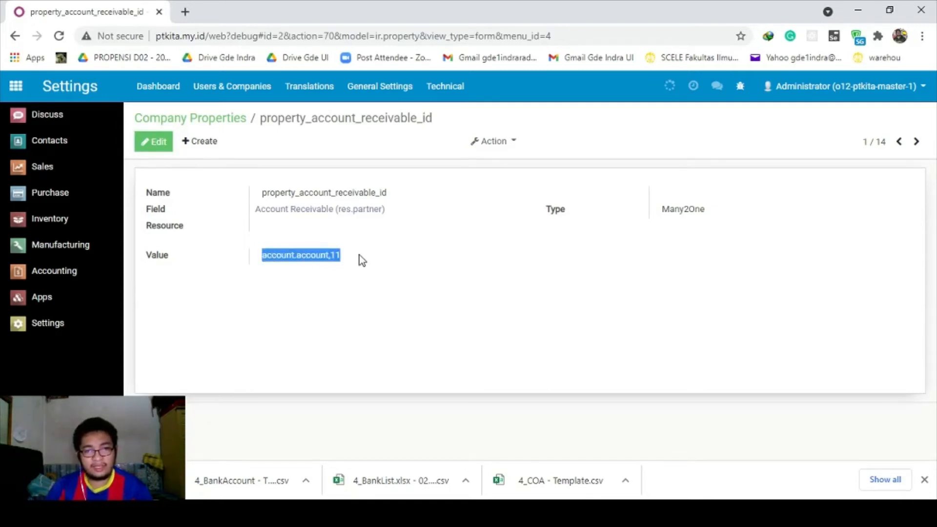
{"action": "left_click_drag", "start_coordinate": [259, 256], "coordinate": [352, 265]}
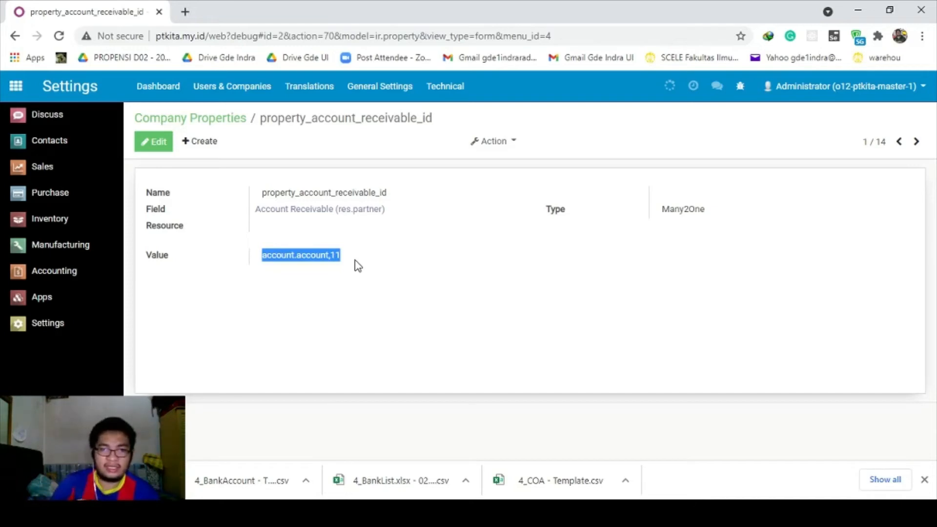
{"action": "left_click", "coordinate": [358, 266]}
{"action": "left_click_drag", "start_coordinate": [261, 258], "coordinate": [356, 261]}
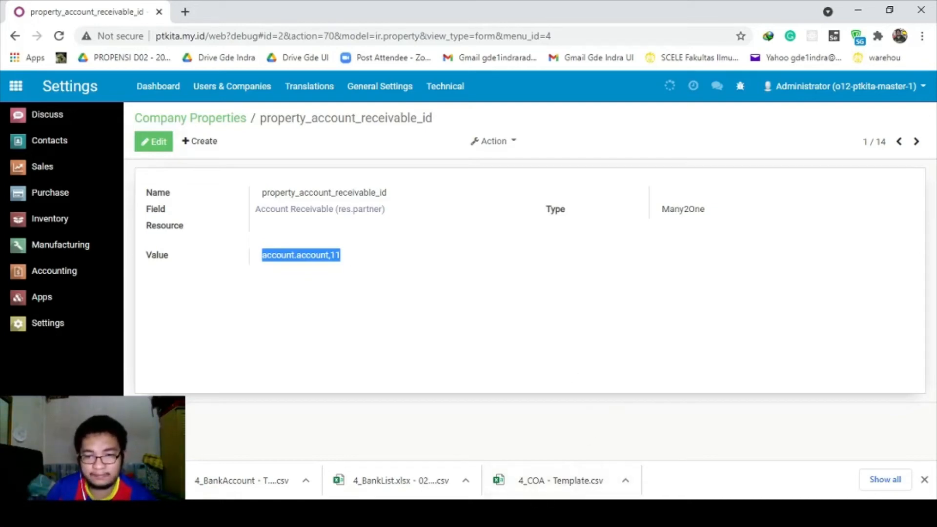
Read step 9 of the instruction notes.
{"action": "key", "text": "alt+Tab"}
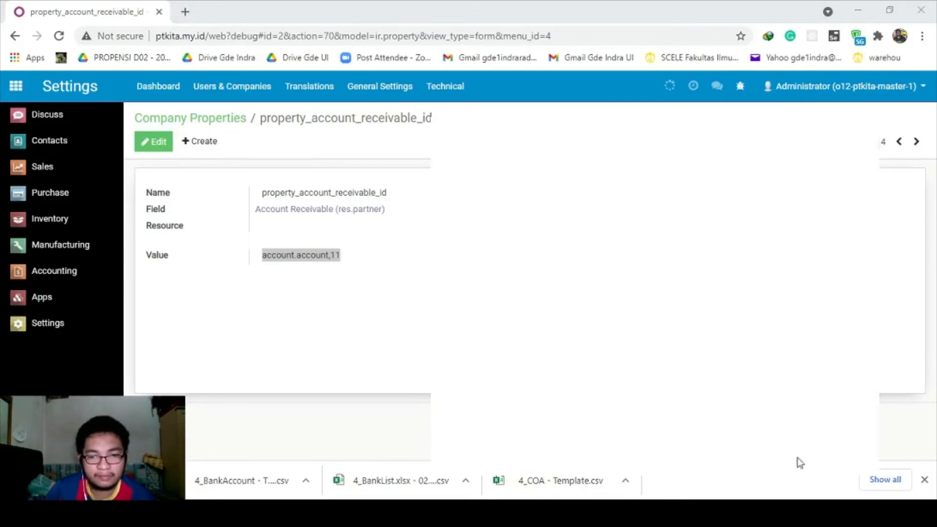
{"action": "scroll", "coordinate": [571, 322], "scroll_direction": "down", "scroll_amount": 1}
{"action": "left_click_drag", "start_coordinate": [460, 305], "coordinate": [596, 338]}
{"action": "left_click", "coordinate": [560, 327]}
{"action": "left_click_drag", "start_coordinate": [461, 305], "coordinate": [589, 339]}
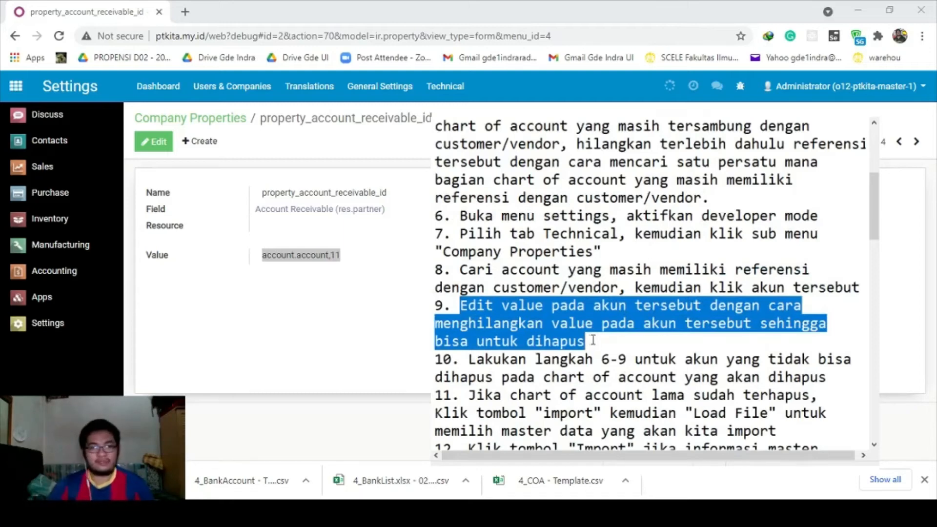
{"action": "scroll", "coordinate": [593, 340], "scroll_direction": "down", "scroll_amount": 1}
{"action": "left_click", "coordinate": [593, 341]}
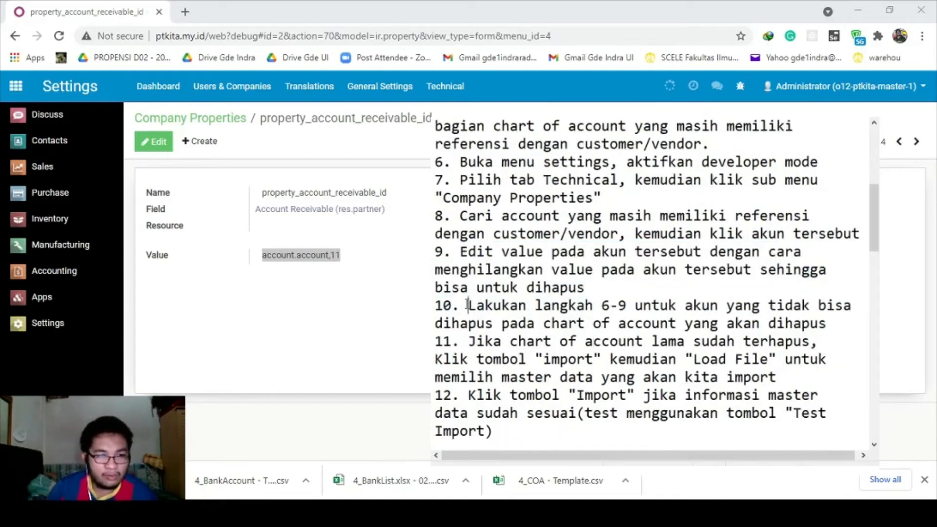
Go over steps 10 and 11 in the notes, then open the Accounting app.
{"action": "left_click_drag", "start_coordinate": [468, 306], "coordinate": [818, 327]}
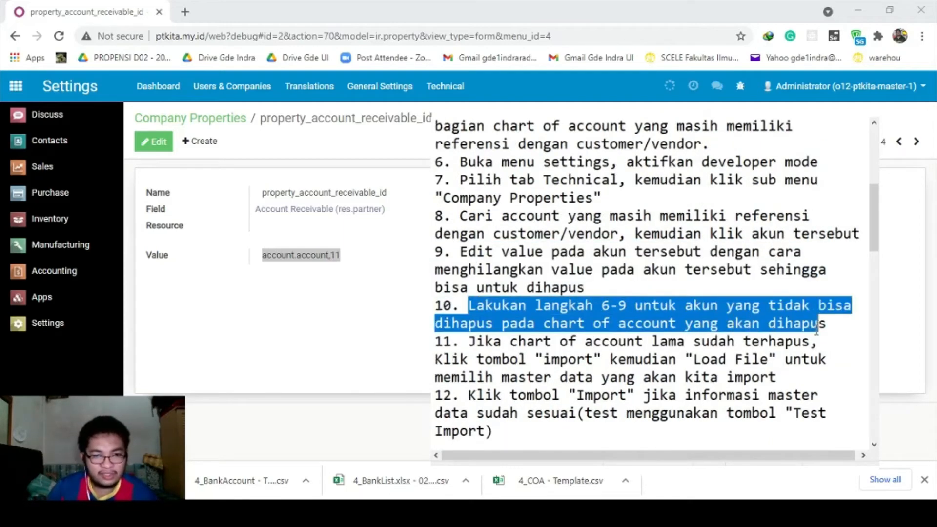
{"action": "left_click", "coordinate": [776, 324]}
{"action": "scroll", "coordinate": [669, 329], "scroll_direction": "down", "scroll_amount": 3}
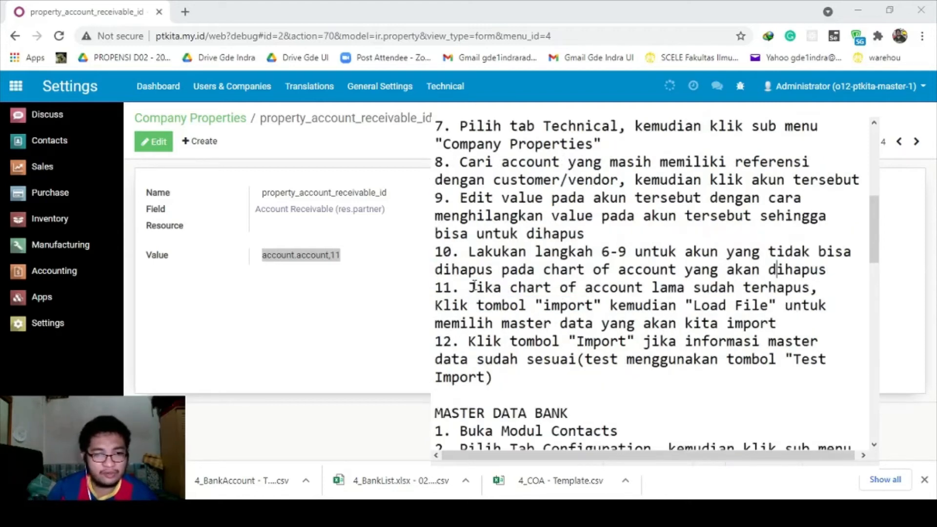
{"action": "left_click_drag", "start_coordinate": [474, 285], "coordinate": [798, 288]}
{"action": "left_click", "coordinate": [614, 293]}
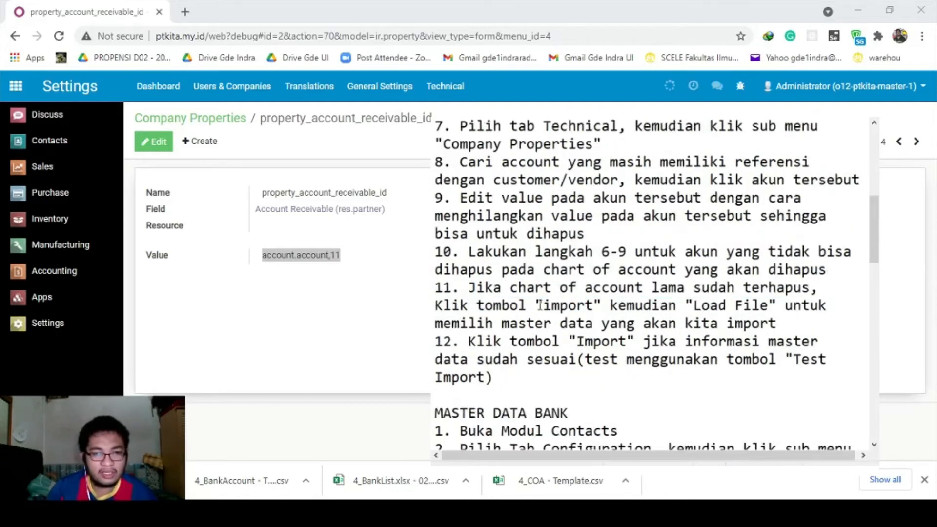
{"action": "left_click_drag", "start_coordinate": [461, 288], "coordinate": [603, 304]}
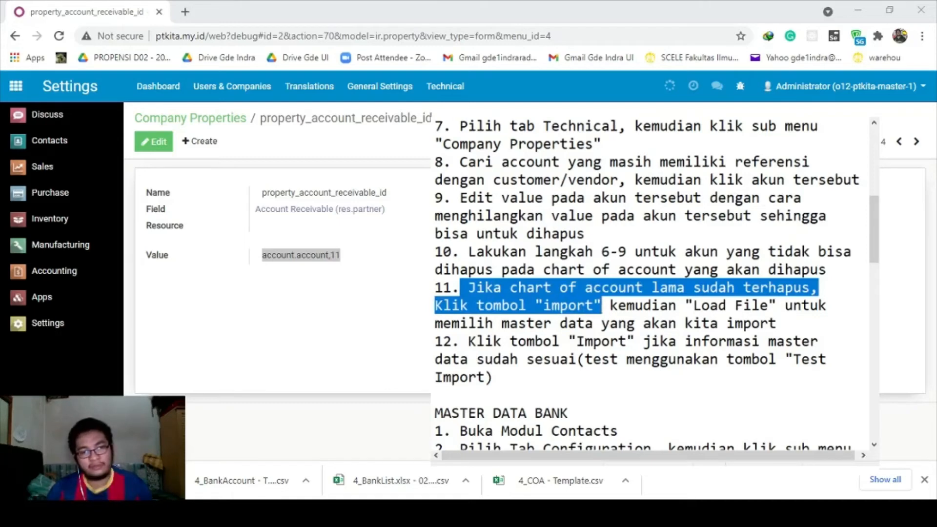
{"action": "key", "text": "alt+Tab"}
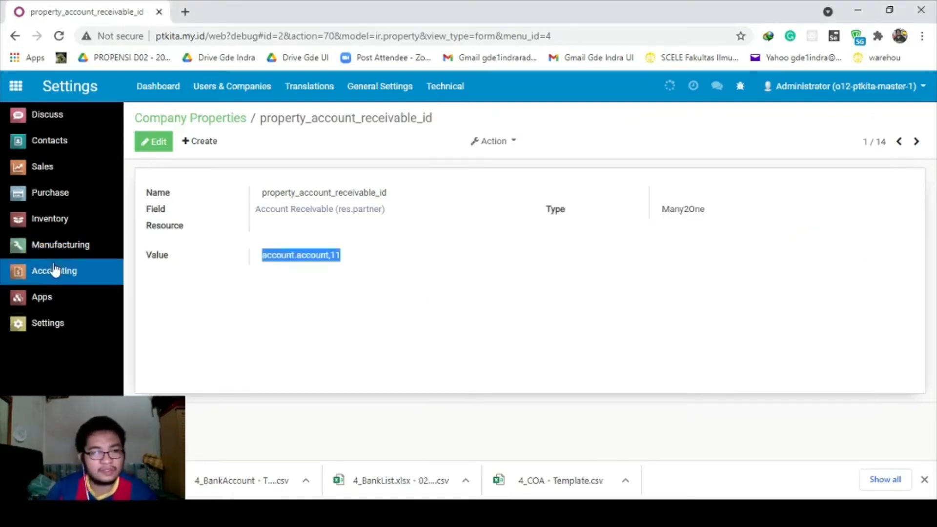
{"action": "left_click", "coordinate": [55, 271]}
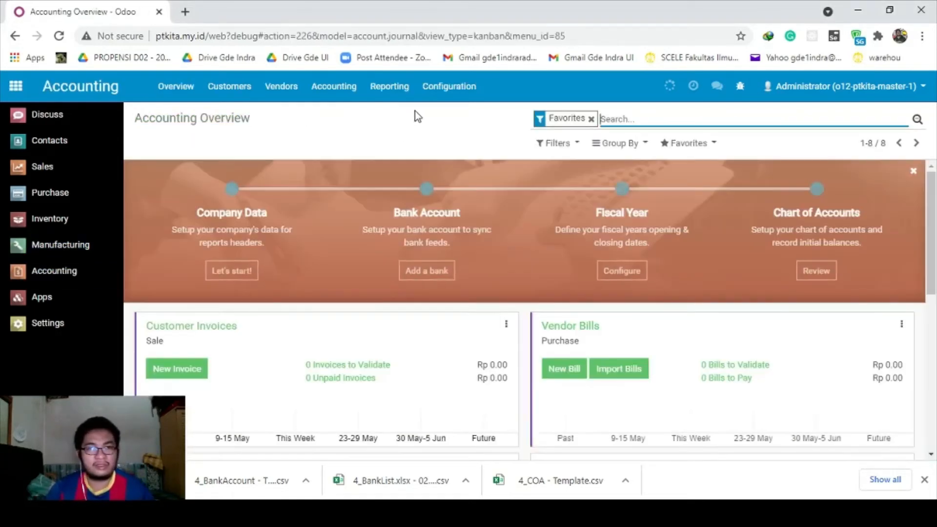
Open the Chart of Accounts import page and highlight step 11's load-file instruction in the notes.
{"action": "left_click", "coordinate": [427, 99]}
{"action": "left_click", "coordinate": [447, 166]}
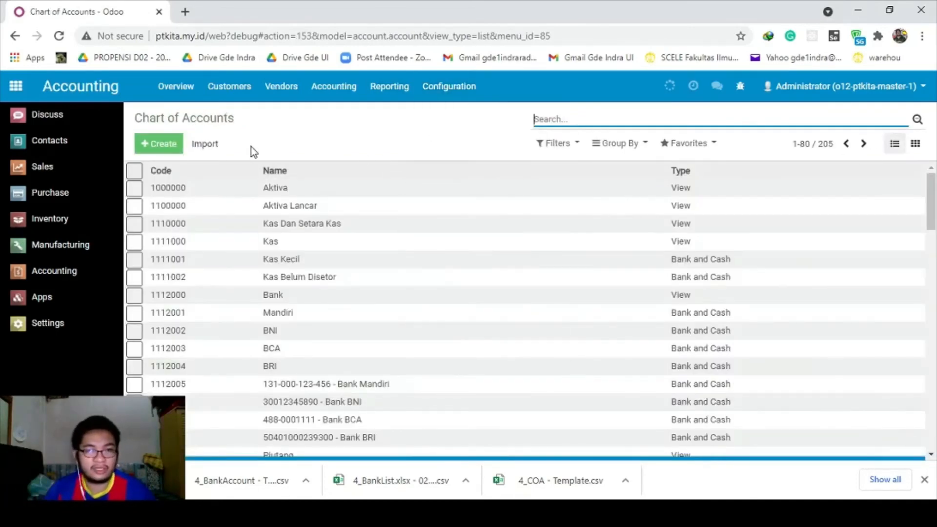
{"action": "left_click", "coordinate": [206, 144]}
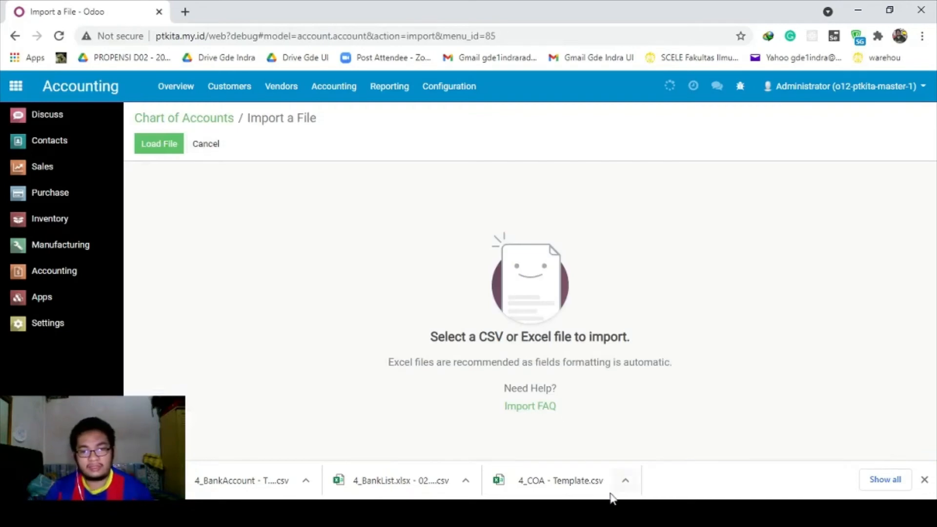
{"action": "key", "text": "alt+Tab"}
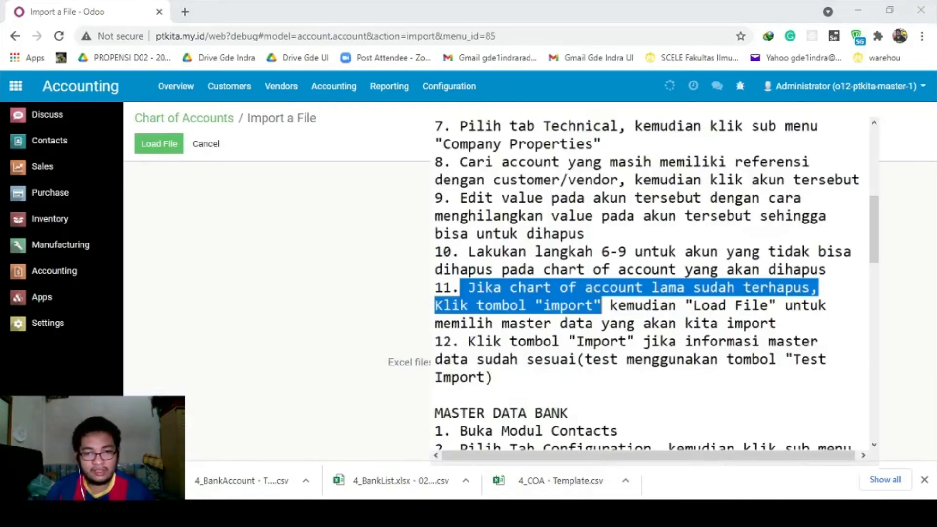
{"action": "left_click", "coordinate": [626, 320]}
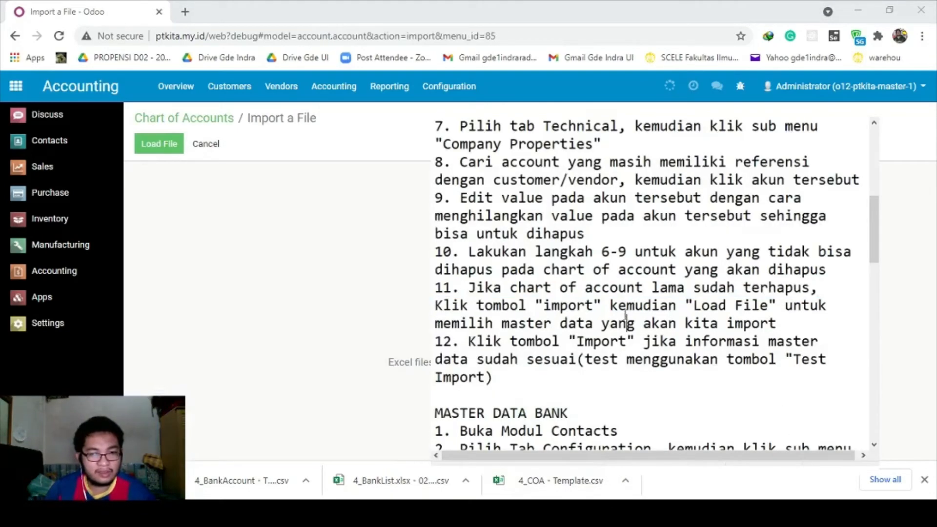
{"action": "left_click_drag", "start_coordinate": [610, 306], "coordinate": [777, 324]}
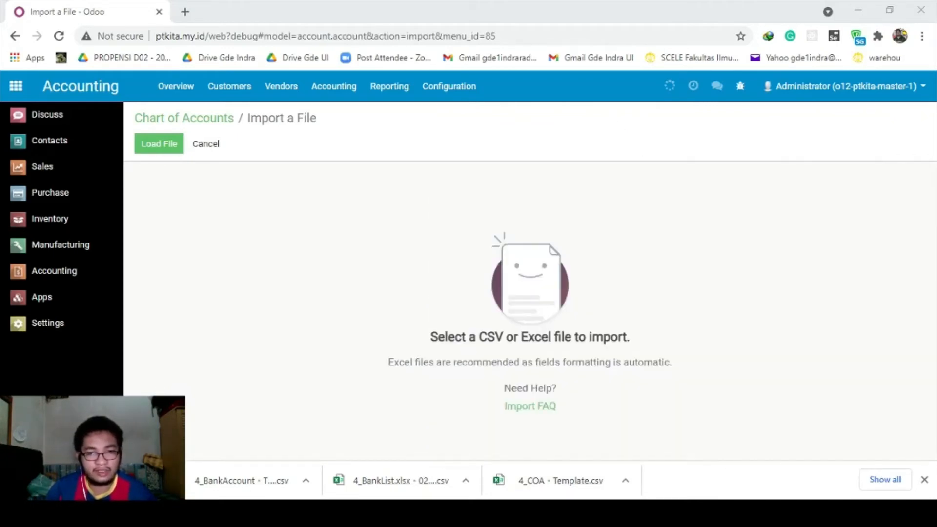
Open the file picker, cancel it without choosing a file, then bring up the master data folder.
{"action": "left_click", "coordinate": [294, 289]}
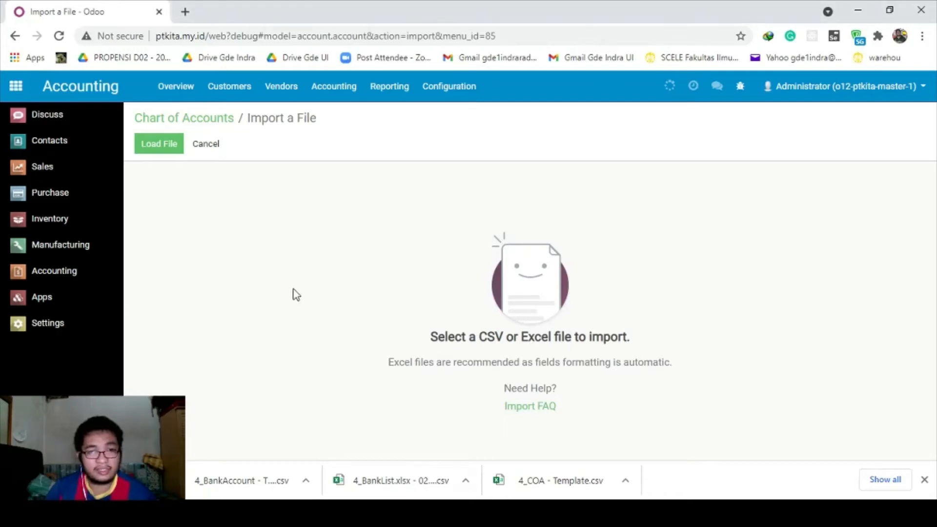
{"action": "left_click", "coordinate": [171, 147]}
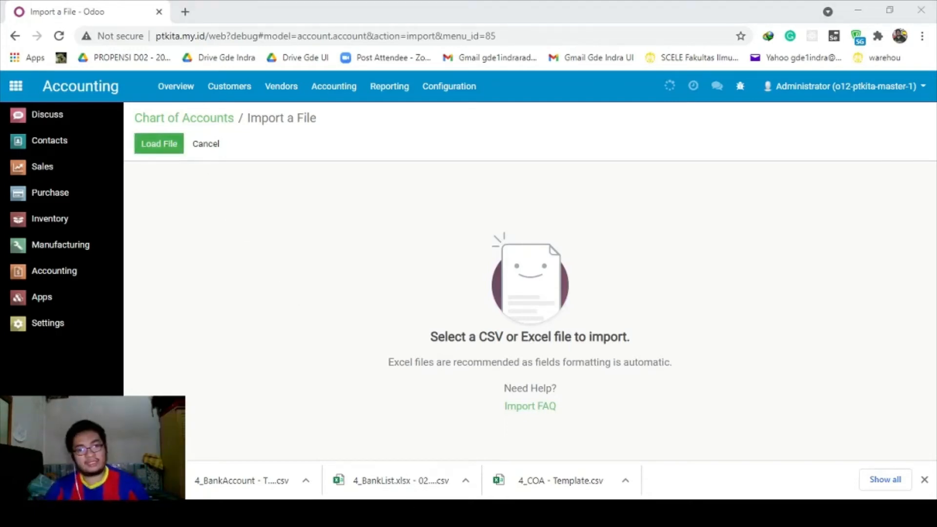
{"action": "left_click", "coordinate": [426, 313]}
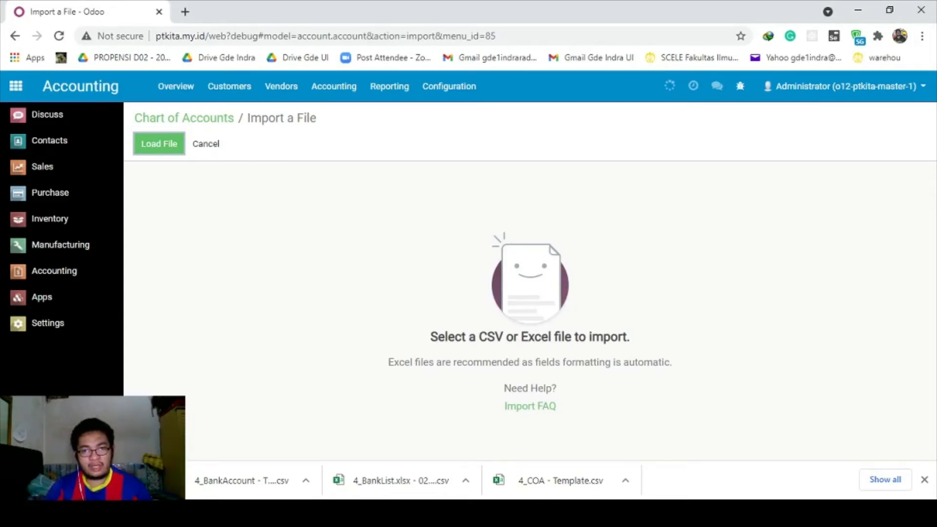
{"action": "left_click", "coordinate": [610, 513]}
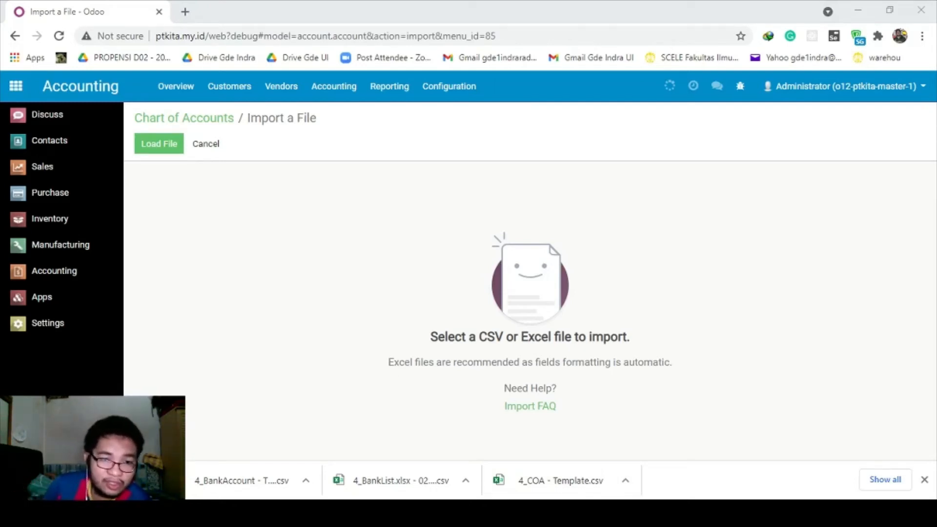
{"action": "left_click", "coordinate": [304, 417]}
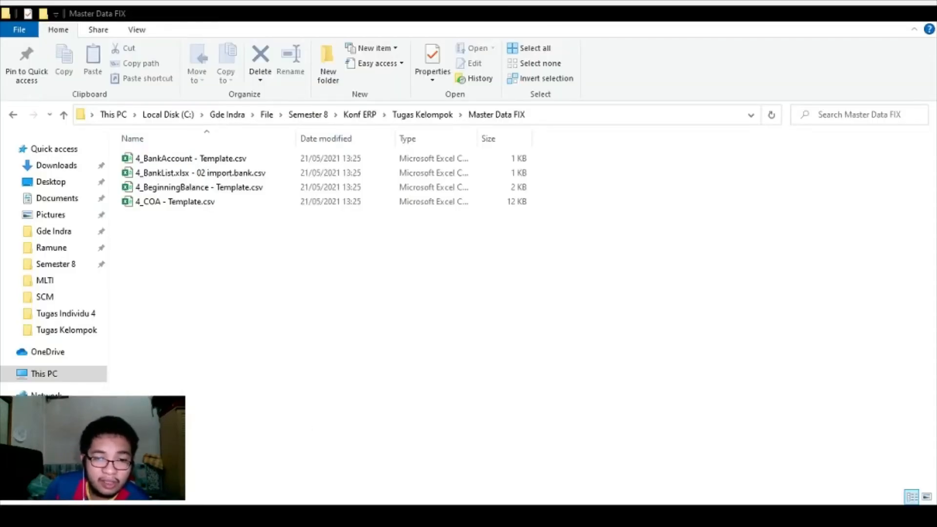
{"action": "left_click", "coordinate": [304, 417]}
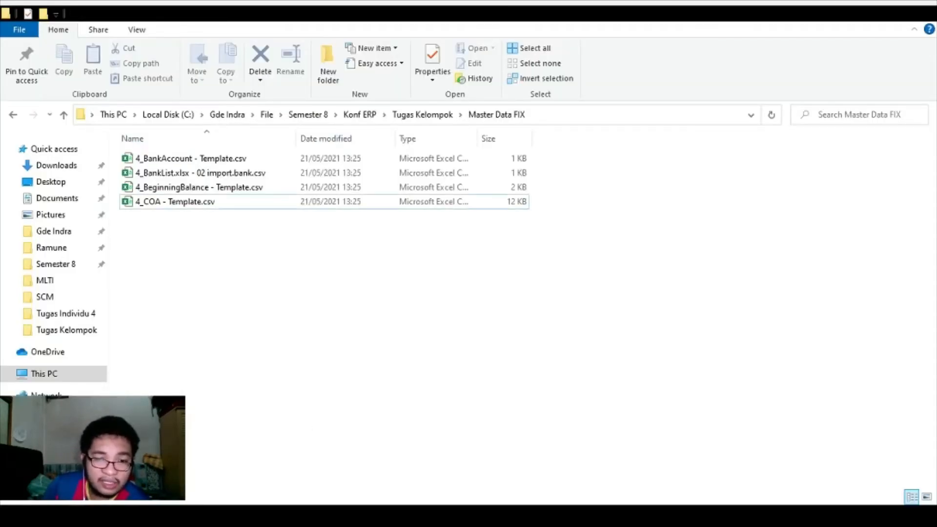
{"action": "left_click", "coordinate": [192, 205]}
{"action": "left_click", "coordinate": [185, 188]}
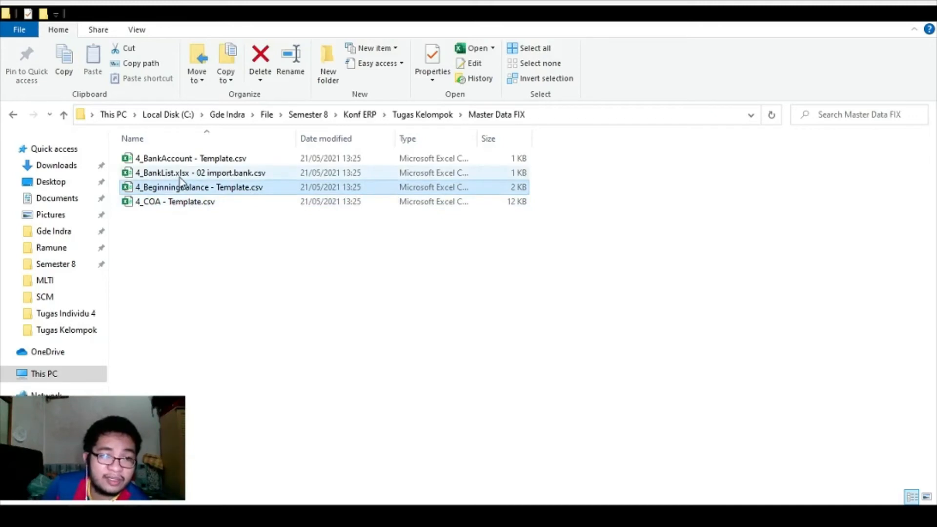
{"action": "left_click", "coordinate": [179, 176]}
{"action": "left_click", "coordinate": [180, 158]}
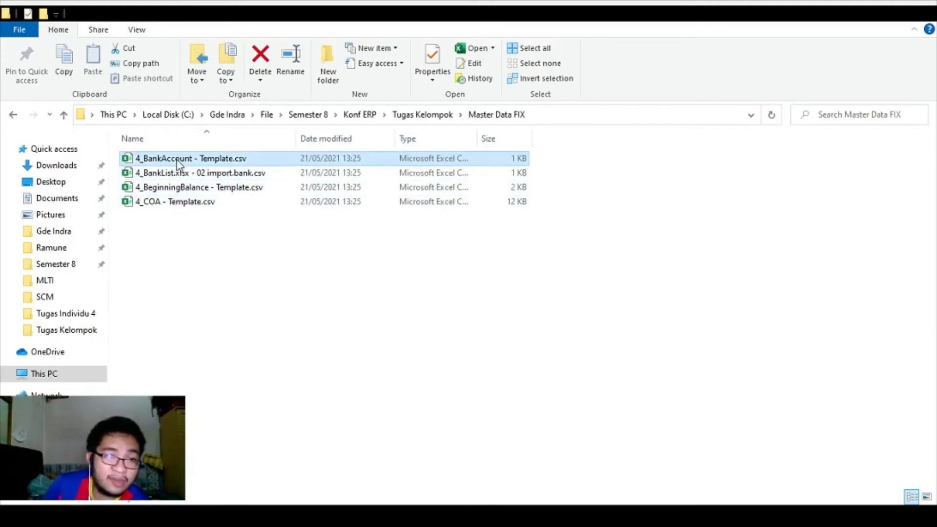
{"action": "left_click", "coordinate": [180, 204]}
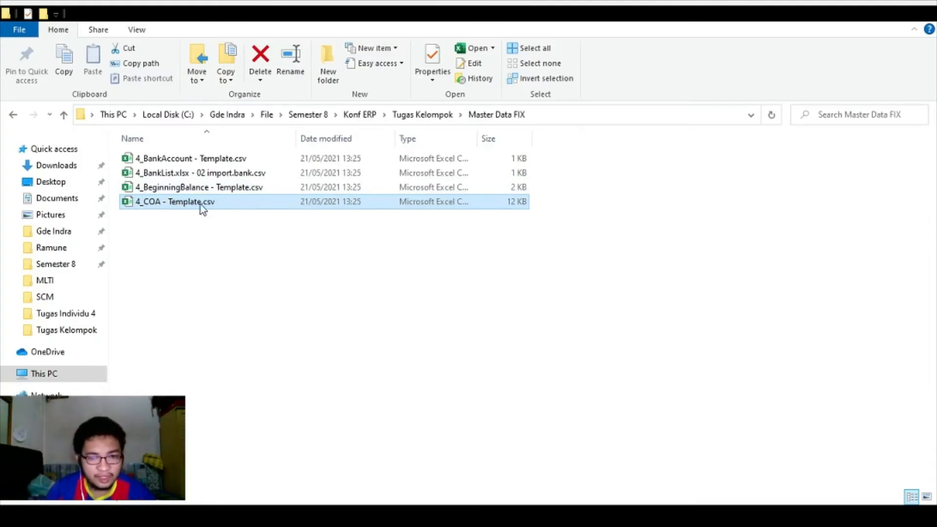
{"action": "key", "text": "alt+Tab"}
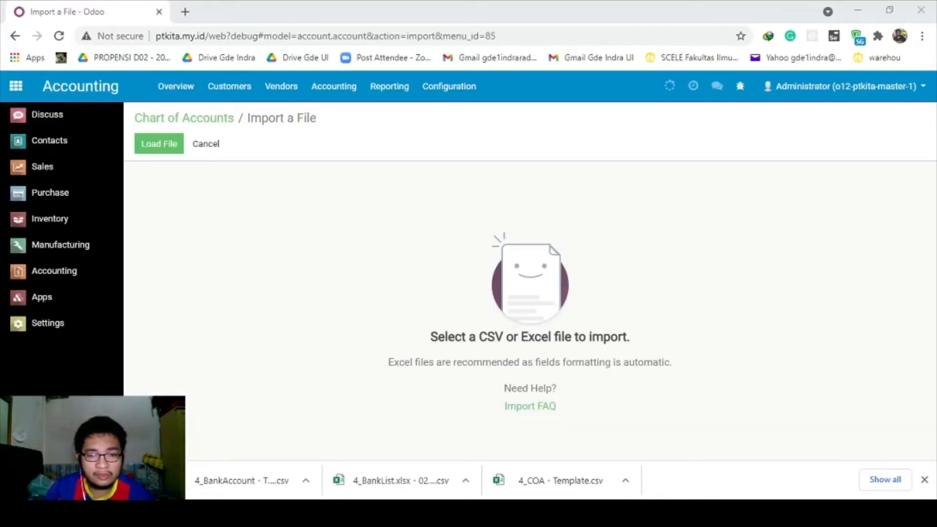
Load 4_COA - Template.csv so columns map to Name, External ID, Code, Parent Account and Type.
{"action": "left_click", "coordinate": [166, 148]}
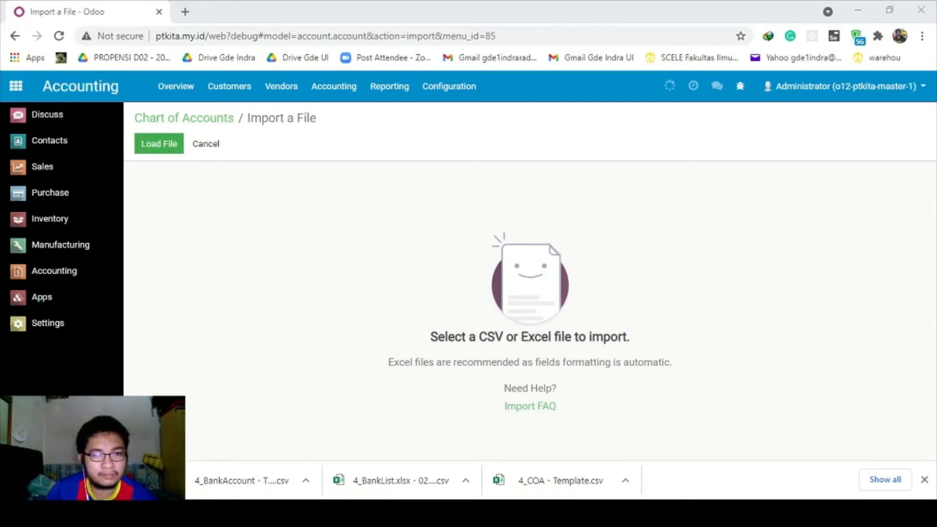
{"action": "left_click", "coordinate": [347, 300]}
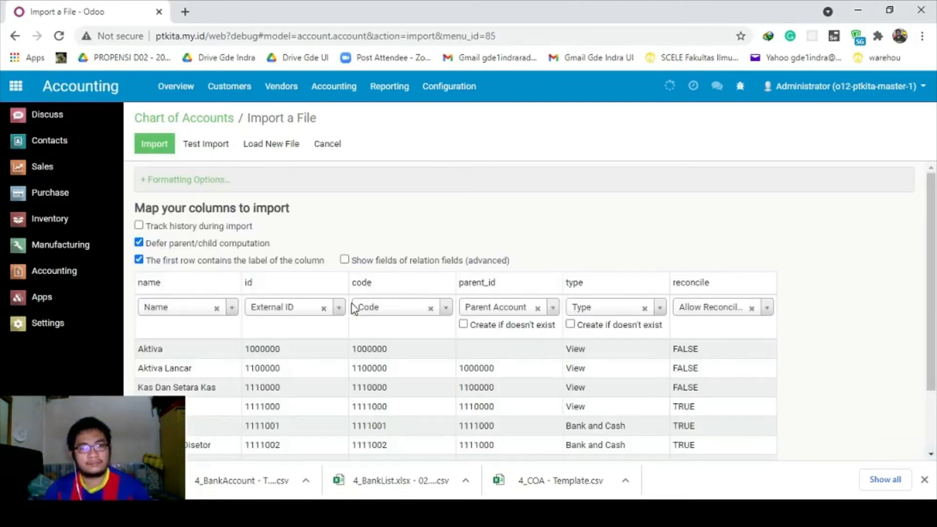
{"action": "left_click", "coordinate": [694, 513]}
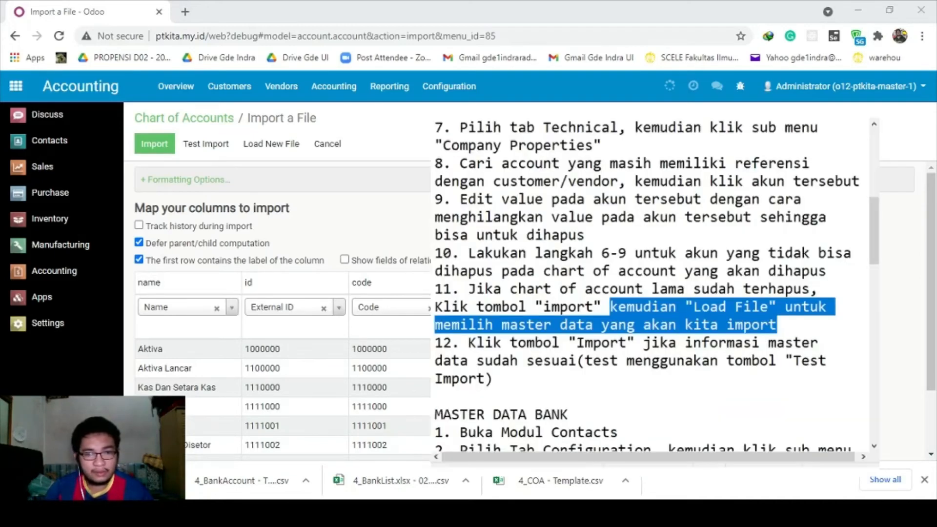
{"action": "left_click_drag", "start_coordinate": [469, 343], "coordinate": [603, 372]}
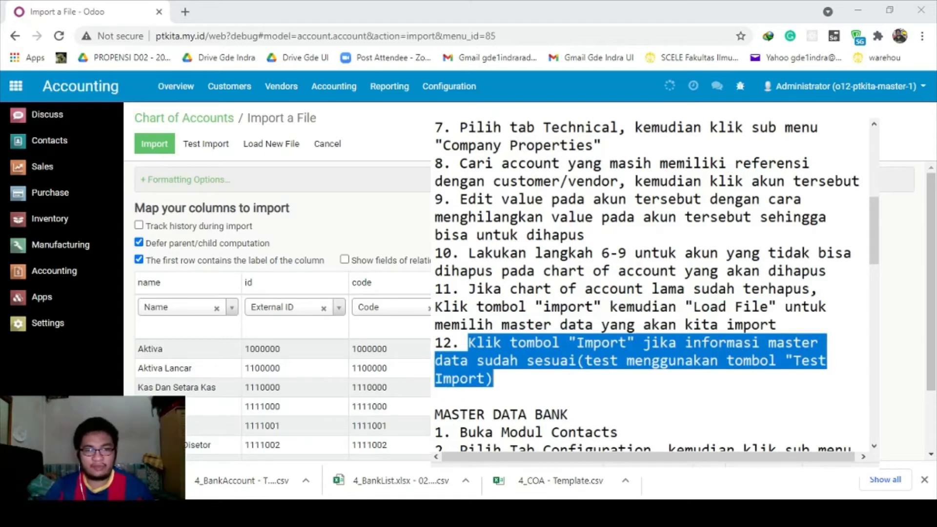
{"action": "key", "text": "alt+Tab"}
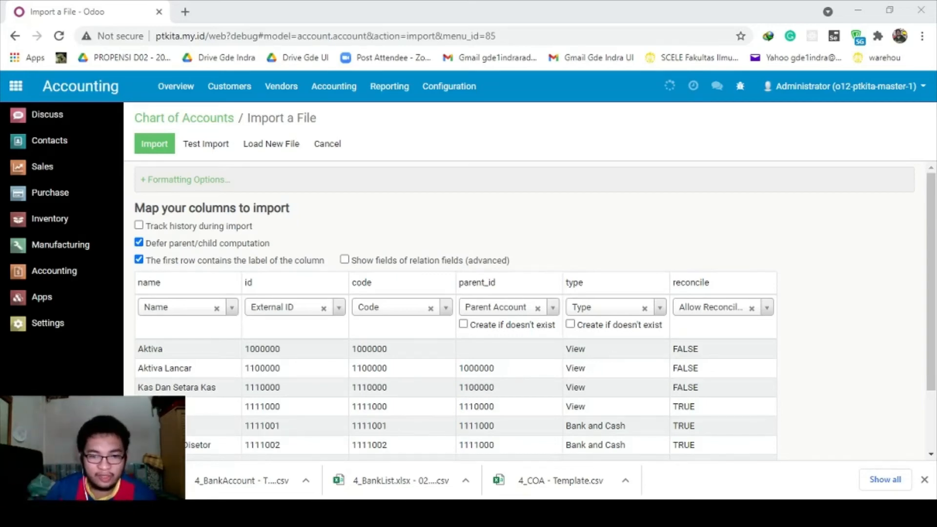
Test the COA import and review the error: code already exists at row 14, plus 7 more.
{"action": "left_click", "coordinate": [221, 147]}
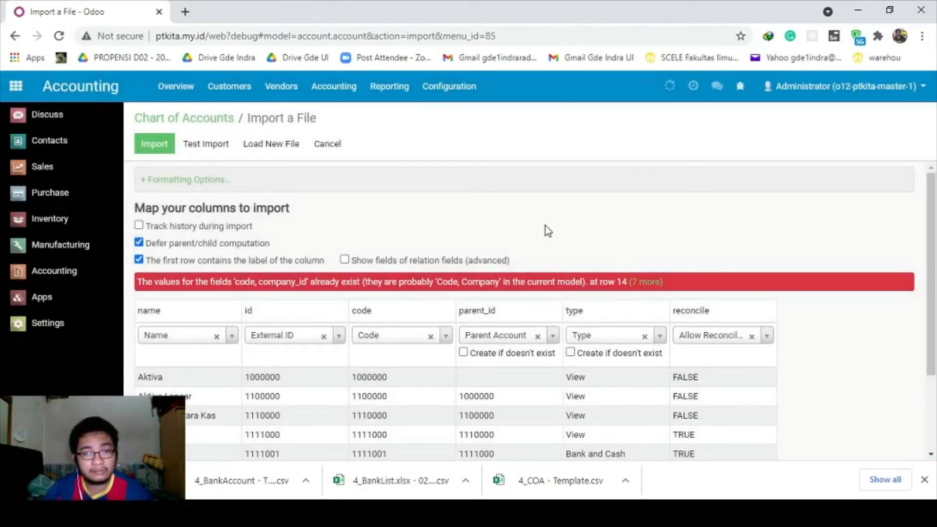
{"action": "scroll", "coordinate": [376, 218], "scroll_direction": "down", "scroll_amount": 2}
{"action": "scroll", "coordinate": [364, 234], "scroll_direction": "up", "scroll_amount": 2}
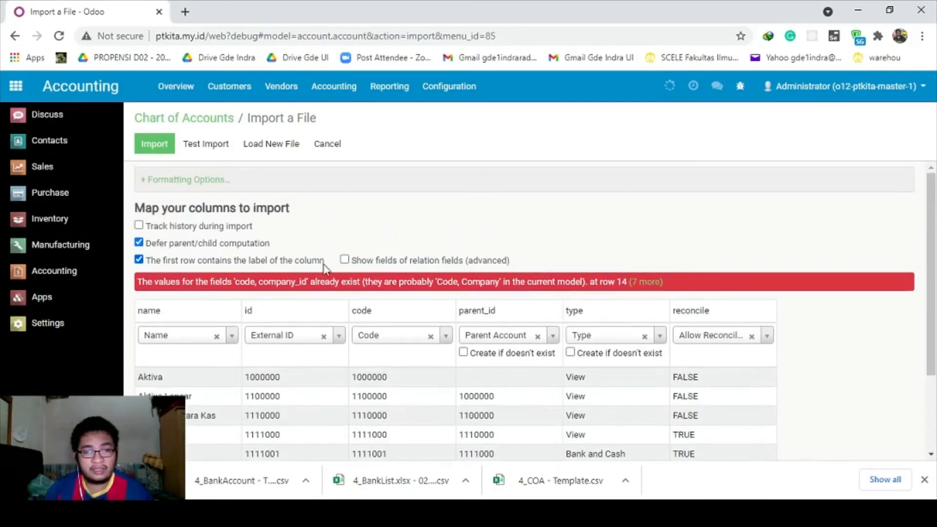
{"action": "scroll", "coordinate": [273, 287], "scroll_direction": "down", "scroll_amount": 2}
{"action": "scroll", "coordinate": [283, 293], "scroll_direction": "up", "scroll_amount": 1}
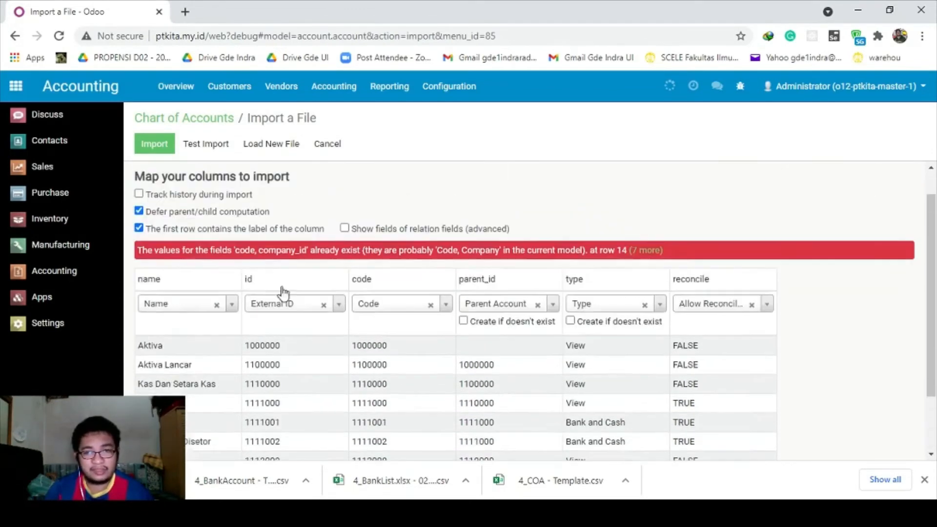
{"action": "scroll", "coordinate": [282, 293], "scroll_direction": "up", "scroll_amount": 1}
{"action": "left_click", "coordinate": [651, 283]}
{"action": "left_click", "coordinate": [650, 284]}
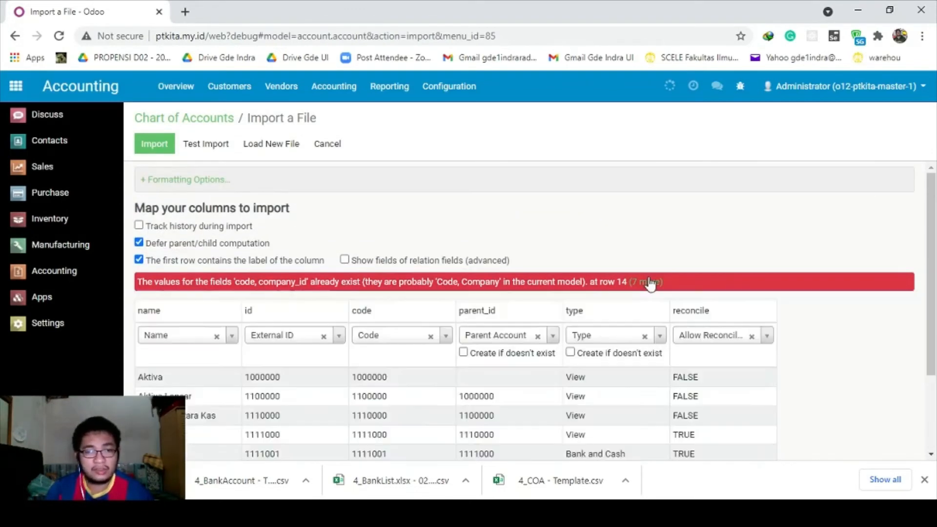
{"action": "left_click_drag", "start_coordinate": [141, 279], "coordinate": [632, 294]}
{"action": "left_click", "coordinate": [142, 280]}
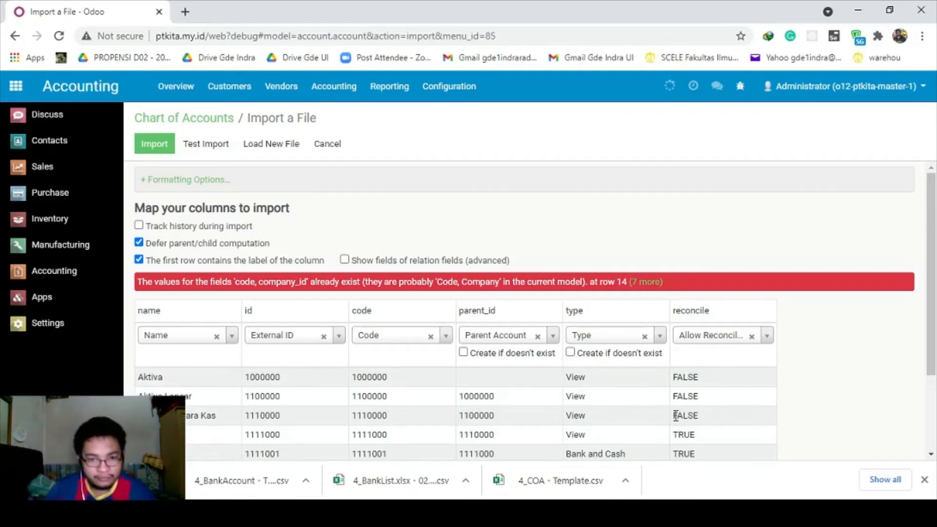
Highlight the step about opening Contacts in the instruction notes.
{"action": "key", "text": "alt+Tab"}
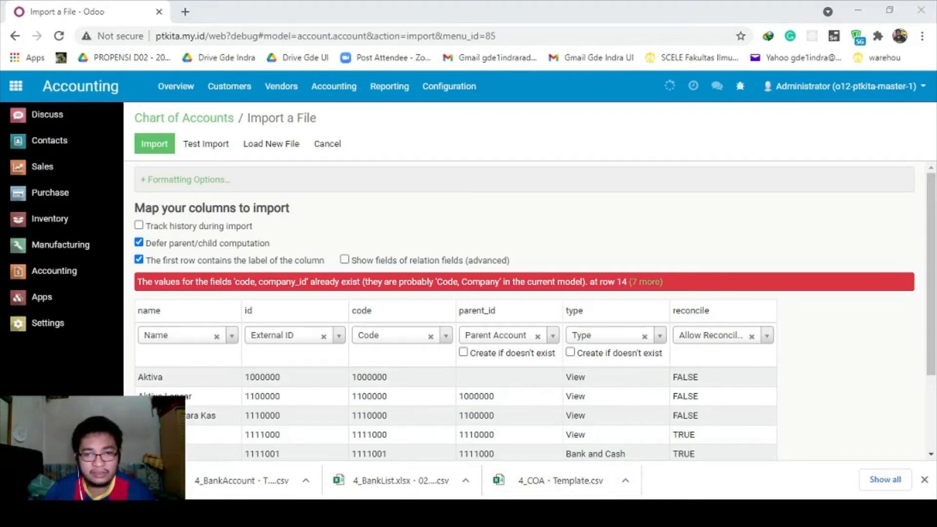
{"action": "key", "text": "alt+Tab"}
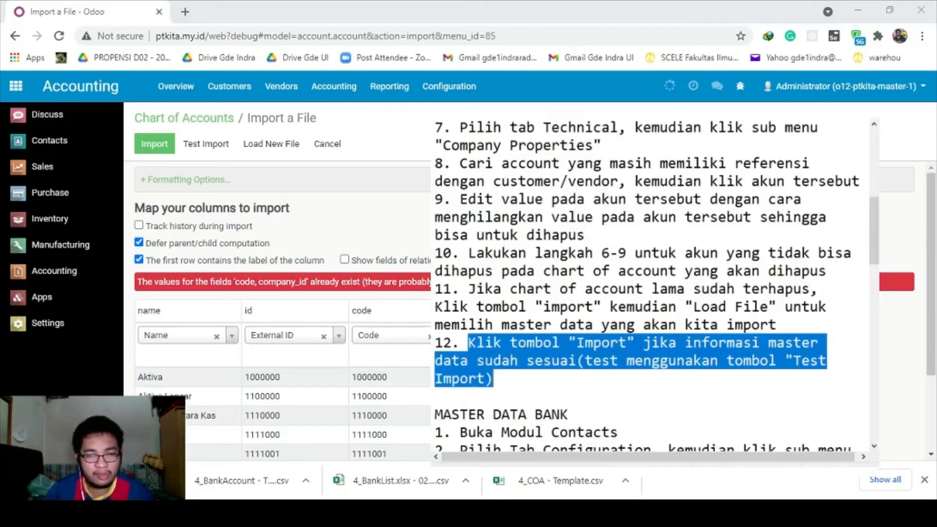
{"action": "scroll", "coordinate": [744, 285], "scroll_direction": "down", "scroll_amount": 3}
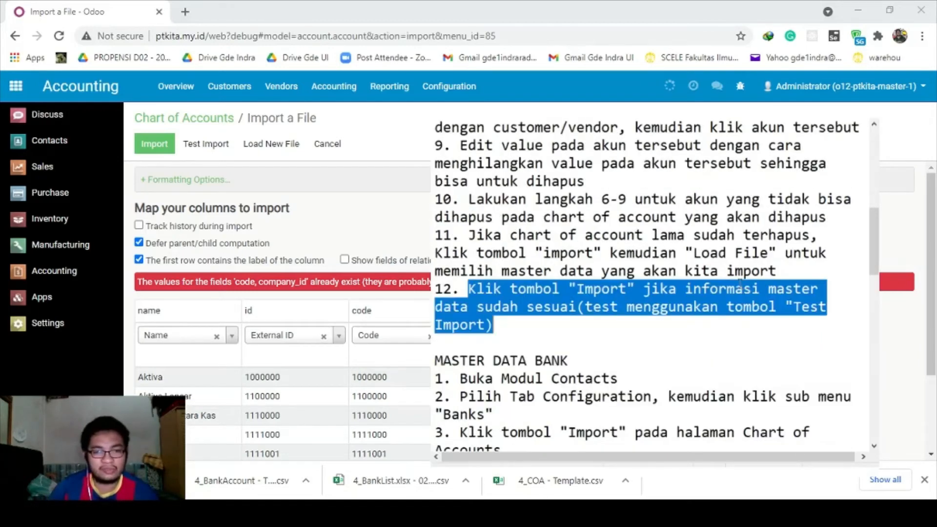
{"action": "left_click", "coordinate": [534, 272]}
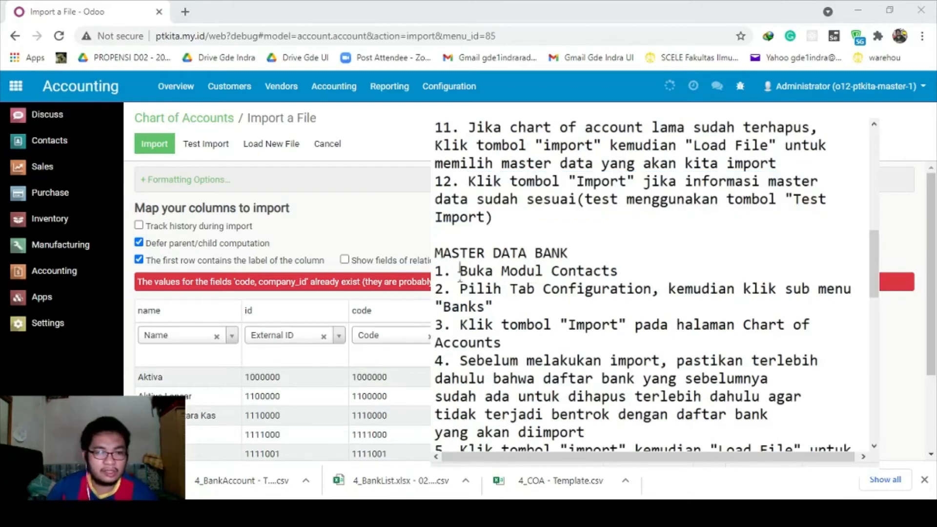
{"action": "left_click_drag", "start_coordinate": [460, 275], "coordinate": [634, 278]}
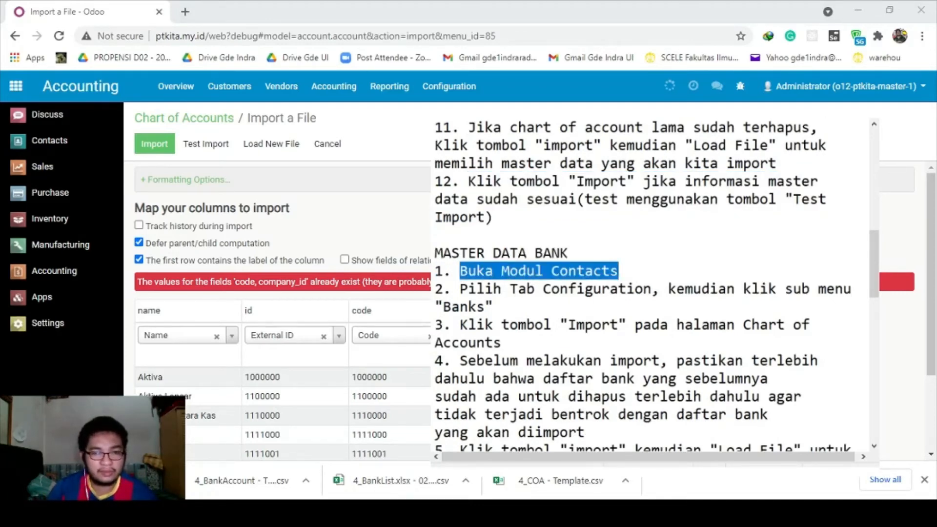
{"action": "key", "text": "alt+Tab"}
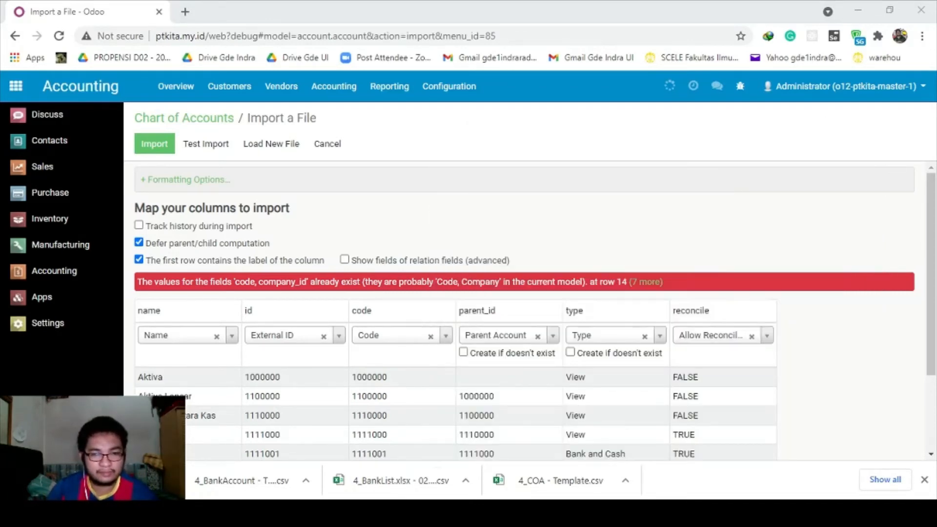
Open Contacts > Configuration > Banks to list Bank BCA, BNI, BRI and Mandiri.
{"action": "left_click", "coordinate": [30, 152]}
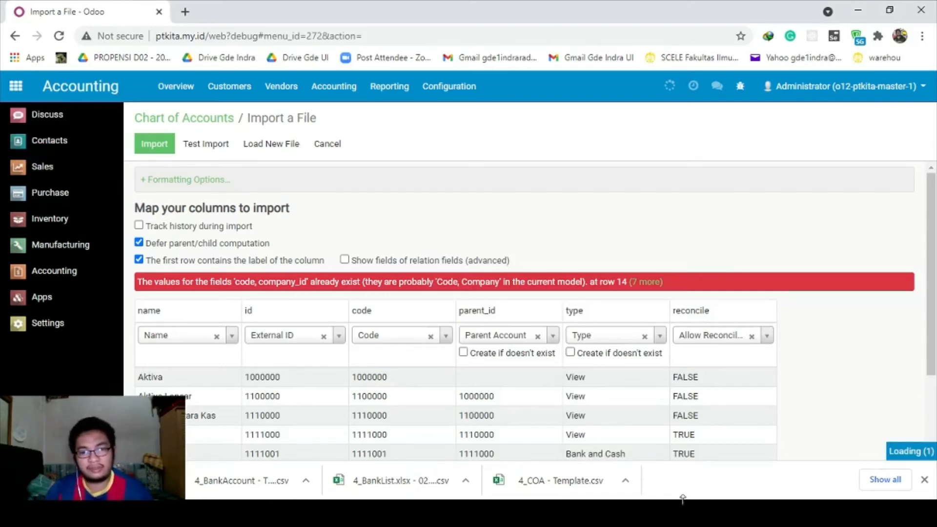
{"action": "key", "text": "alt+Tab"}
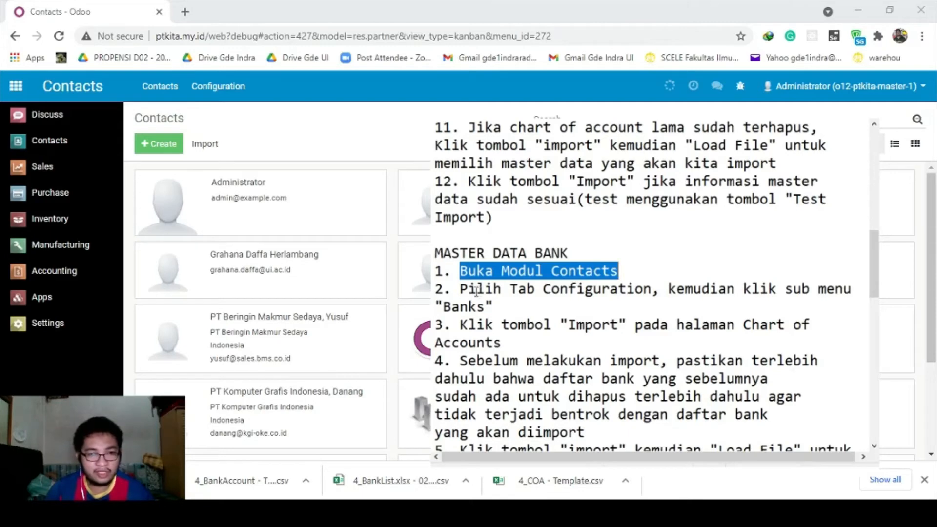
{"action": "left_click_drag", "start_coordinate": [461, 289], "coordinate": [523, 306]}
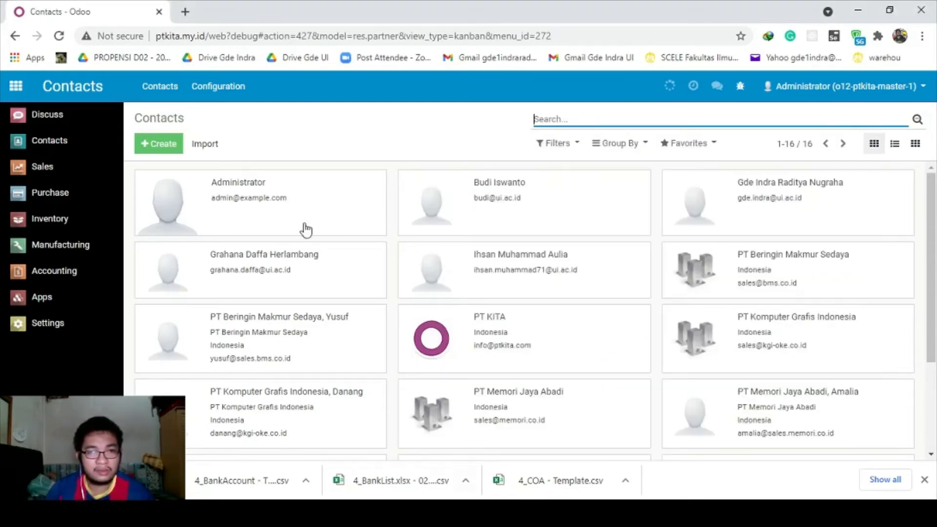
{"action": "left_click", "coordinate": [220, 87]}
{"action": "left_click", "coordinate": [230, 254]}
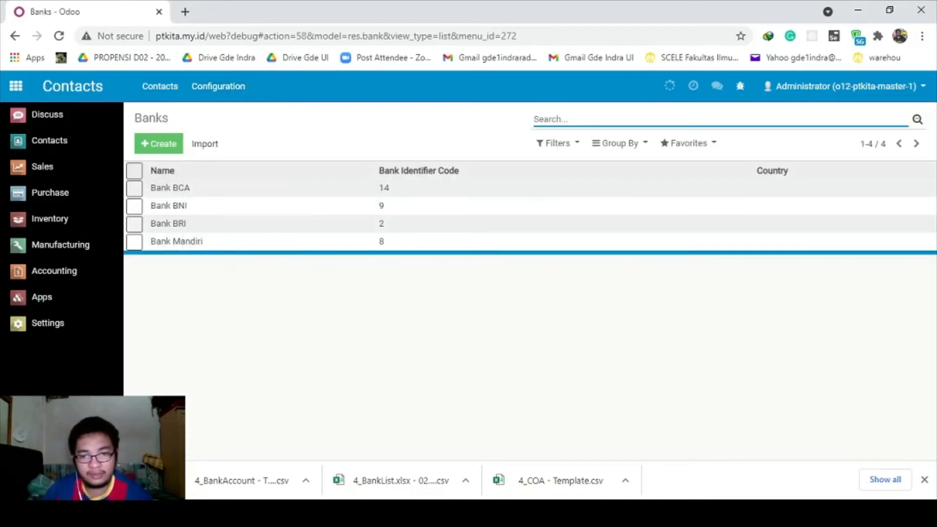
Review the next import steps in the instruction notes.
{"action": "key", "text": "alt+Tab"}
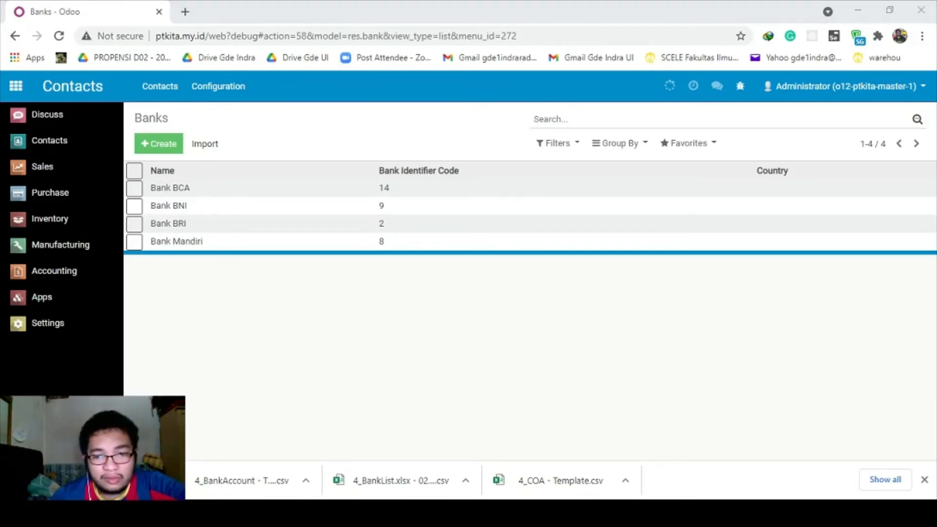
{"action": "key", "text": "alt+Tab"}
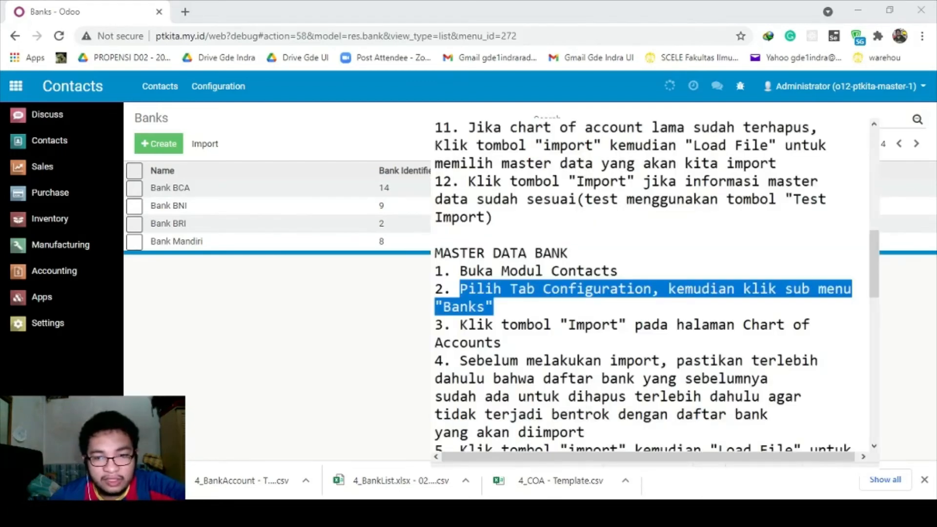
{"action": "left_click_drag", "start_coordinate": [460, 325], "coordinate": [727, 337]}
{"action": "scroll", "coordinate": [727, 337], "scroll_direction": "down", "scroll_amount": 1}
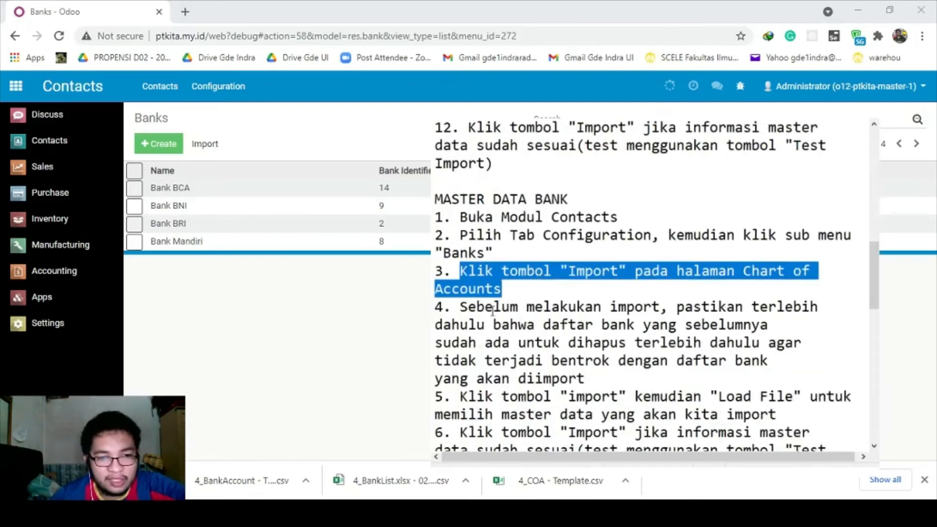
{"action": "left_click_drag", "start_coordinate": [486, 325], "coordinate": [516, 328]}
{"action": "left_click", "coordinate": [511, 326]}
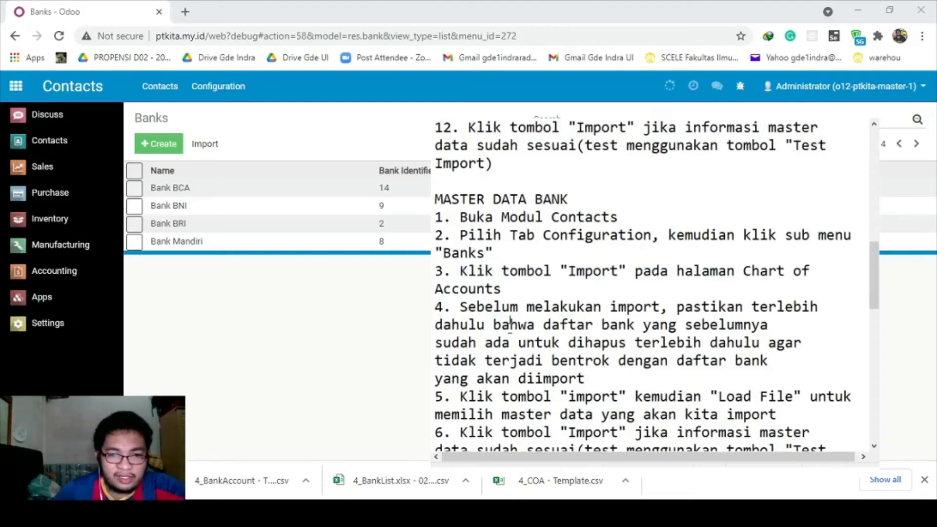
{"action": "scroll", "coordinate": [564, 311], "scroll_direction": "down", "scroll_amount": 1}
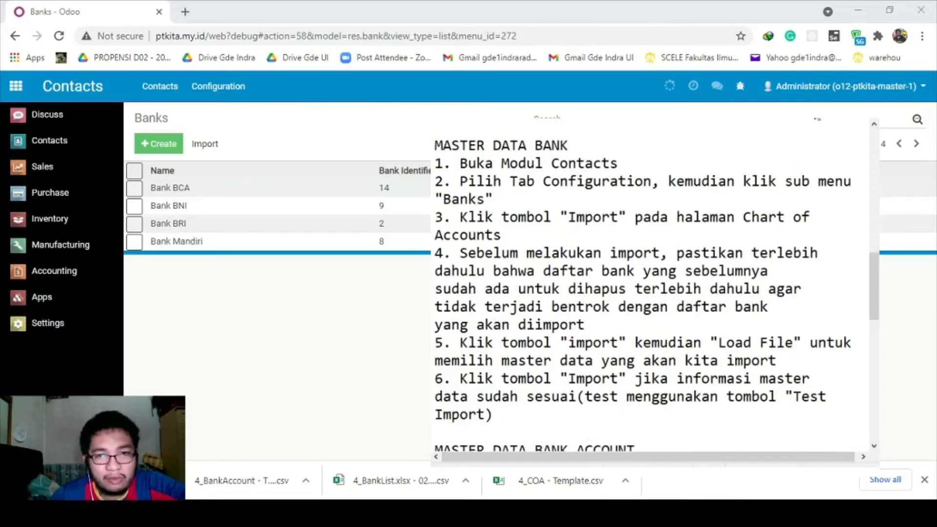
{"action": "left_click", "coordinate": [800, 93]}
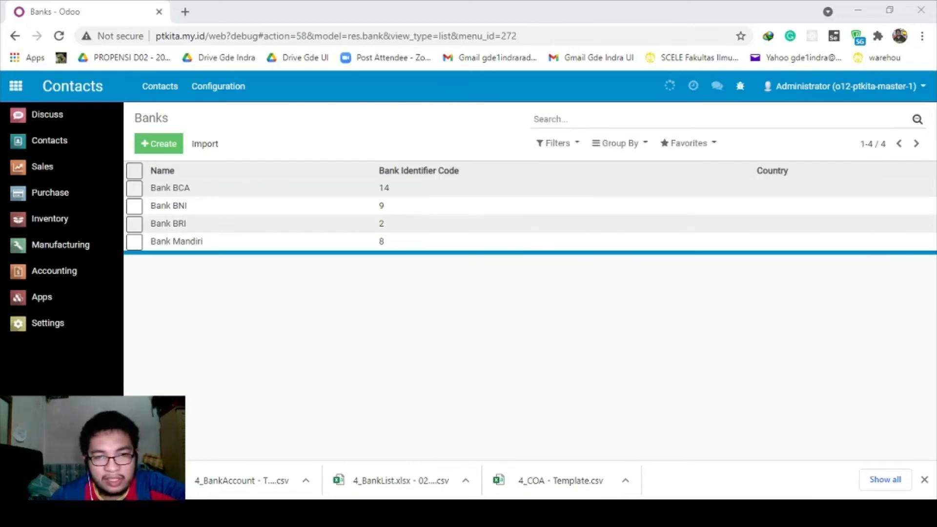
Select 4_BankList.xlsx - 02 import.bank.csv in the Master Data FIX folder.
{"action": "left_click", "coordinate": [297, 416]}
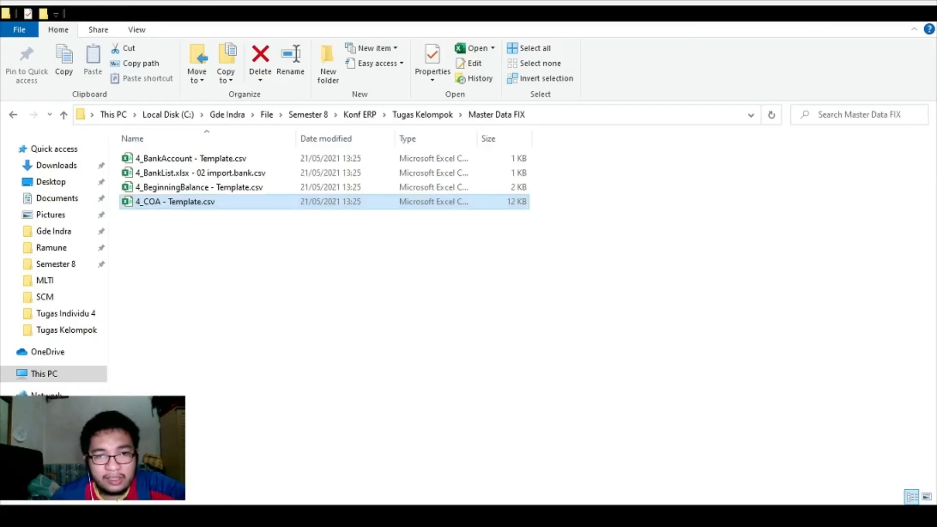
{"action": "left_click", "coordinate": [172, 176]}
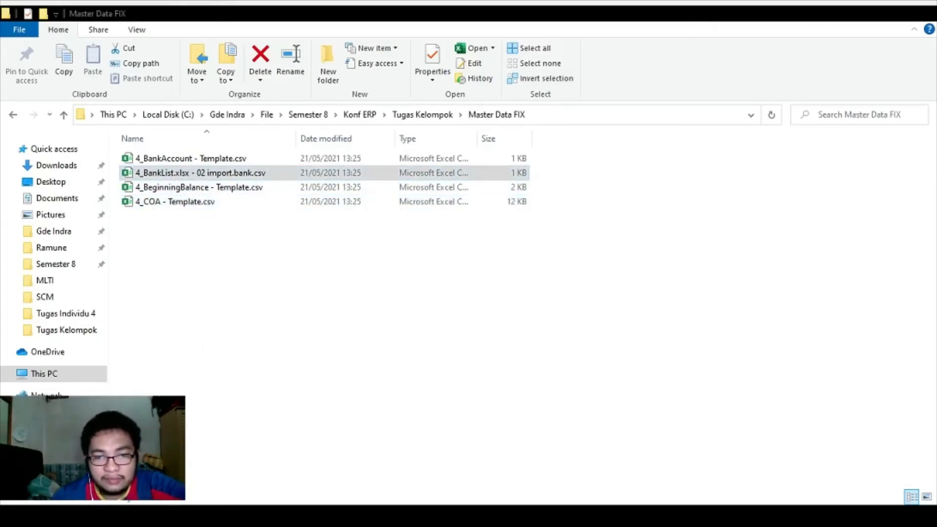
{"action": "key", "text": "alt+Tab"}
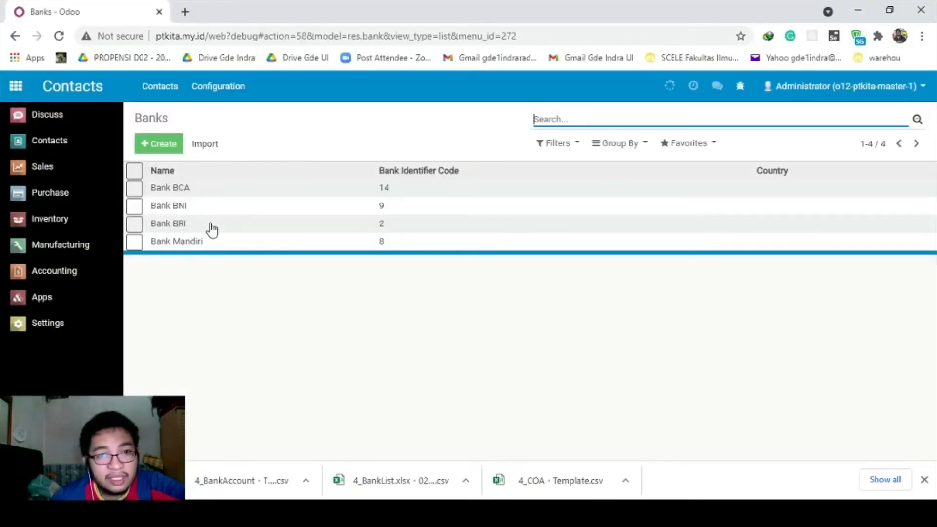
Import 4_BankList.xlsx - 02 import.bank.csv into Banks and test it, getting 'Everything seems valid'.
{"action": "left_click", "coordinate": [204, 148]}
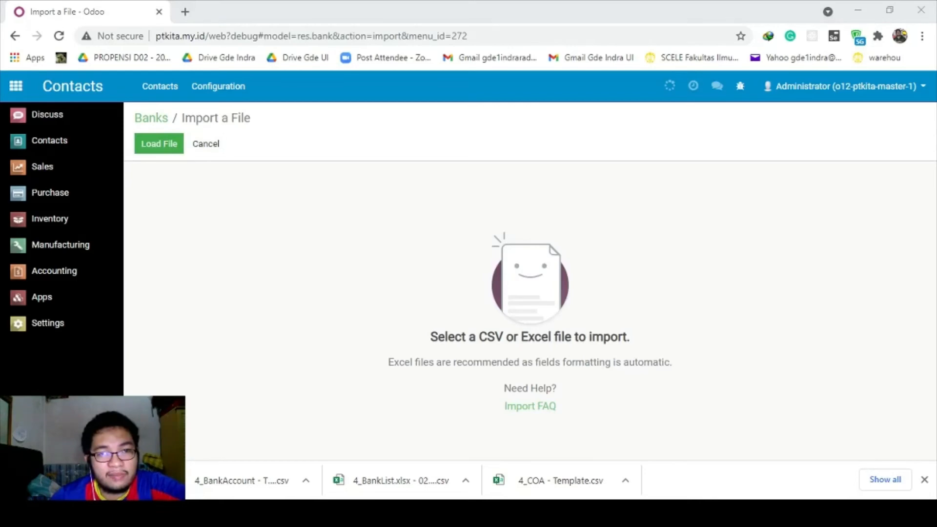
{"action": "left_click", "coordinate": [356, 310]}
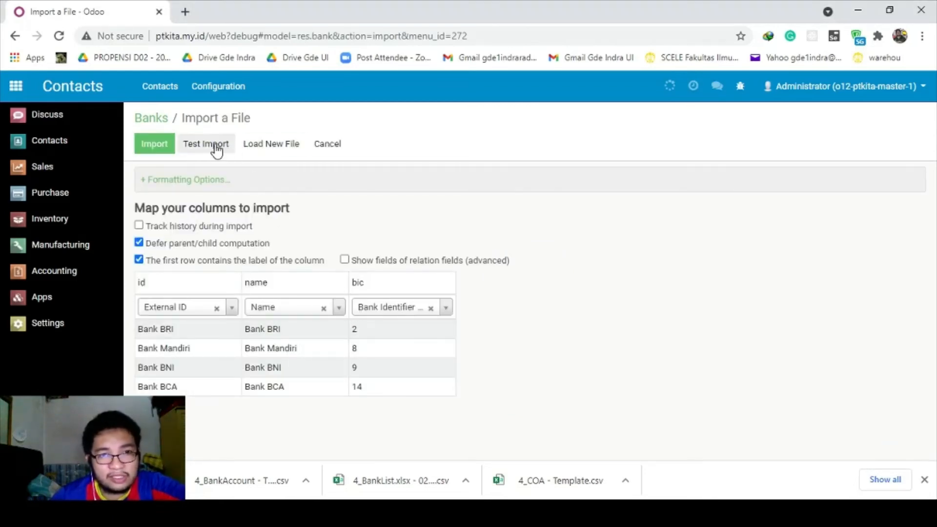
{"action": "left_click", "coordinate": [217, 150]}
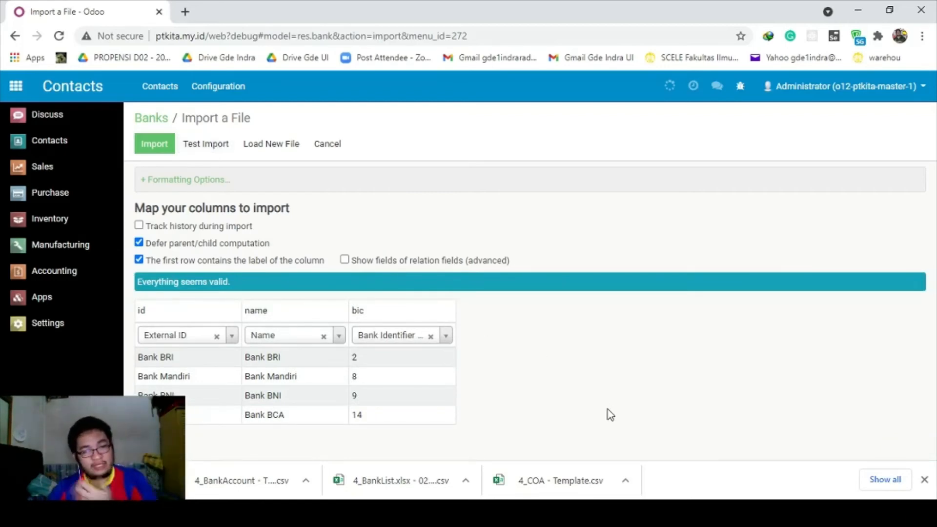
{"action": "key", "text": "alt+Tab"}
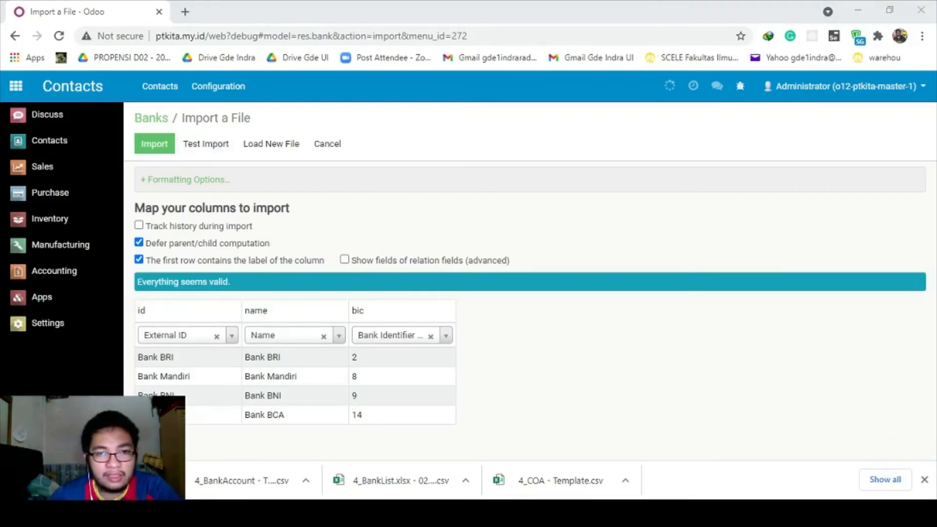
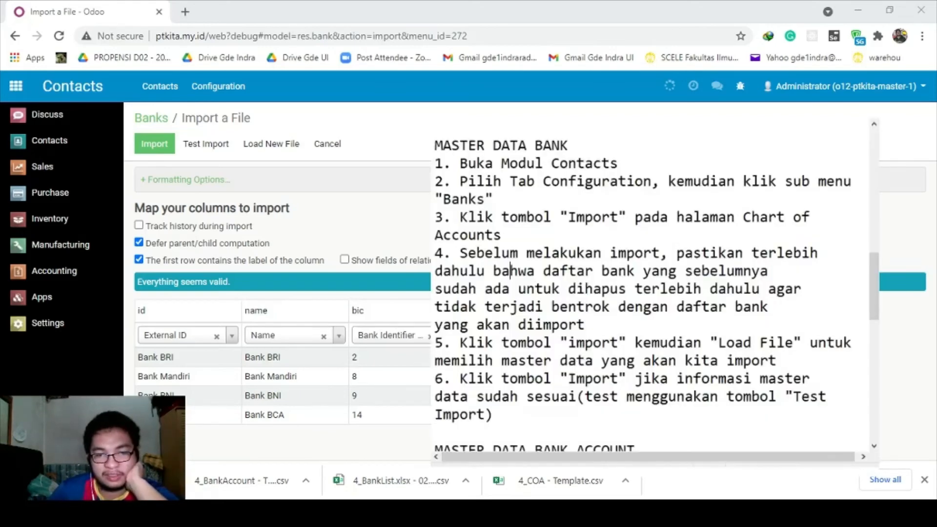
Scroll through the bank-account import notes, then return to the valid Banks import preview.
{"action": "scroll", "coordinate": [700, 327], "scroll_direction": "down", "scroll_amount": 2}
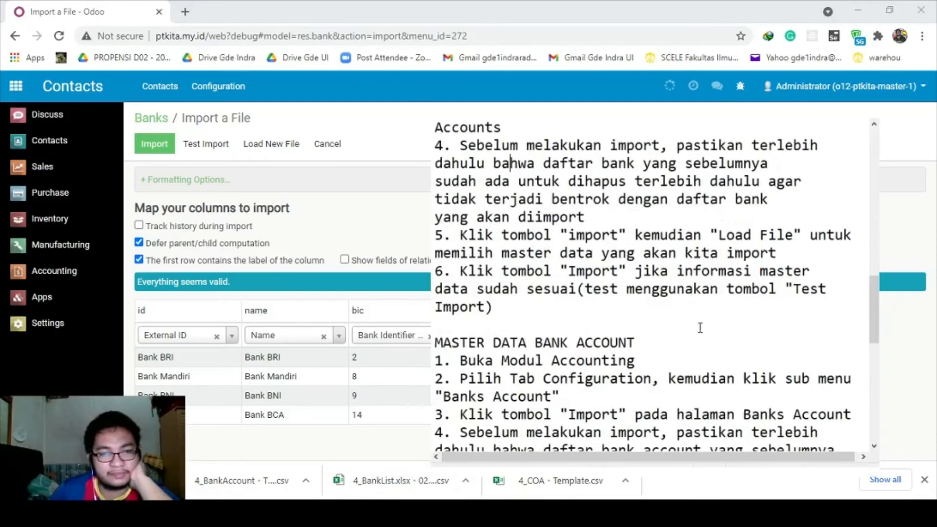
{"action": "scroll", "coordinate": [700, 328], "scroll_direction": "down", "scroll_amount": 2}
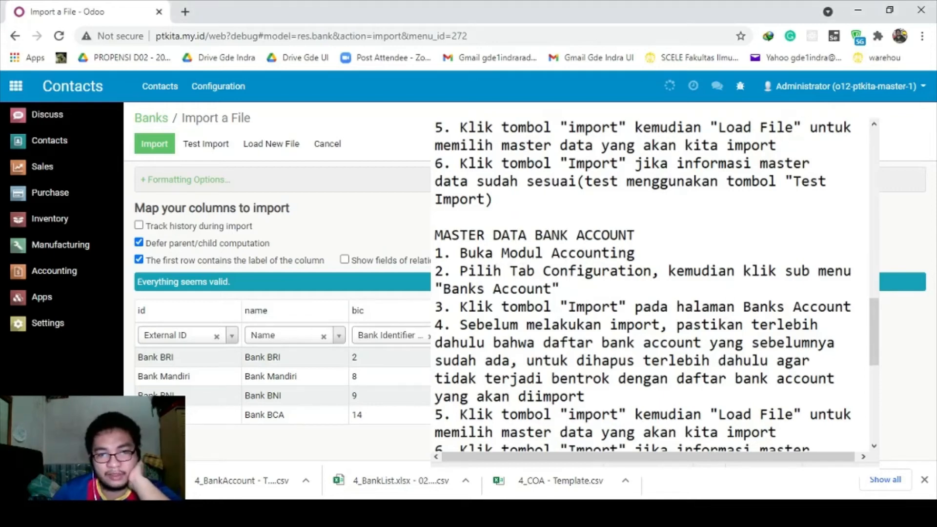
{"action": "key", "text": "alt+Tab"}
{"action": "key", "text": "alt+Tab"}
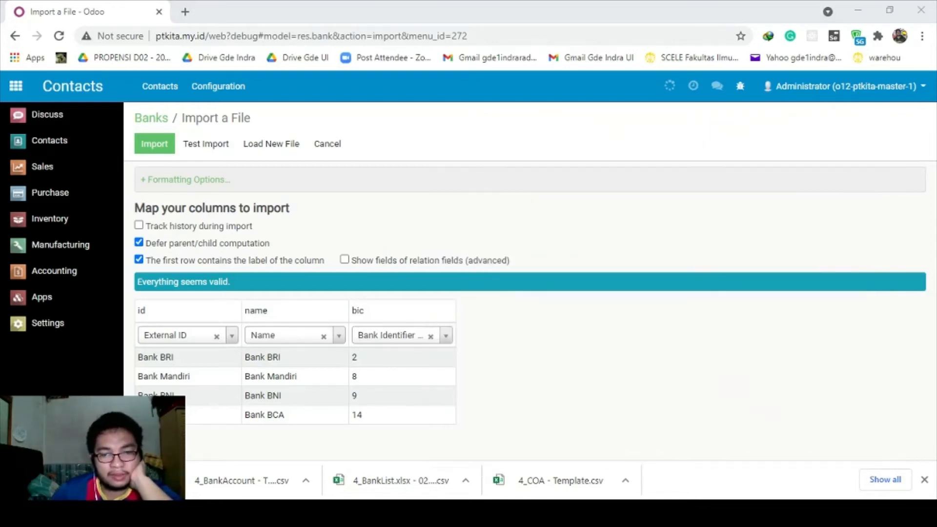
Open Accounting's Bank Accounts list and bring up the import notes.
{"action": "left_click", "coordinate": [61, 277]}
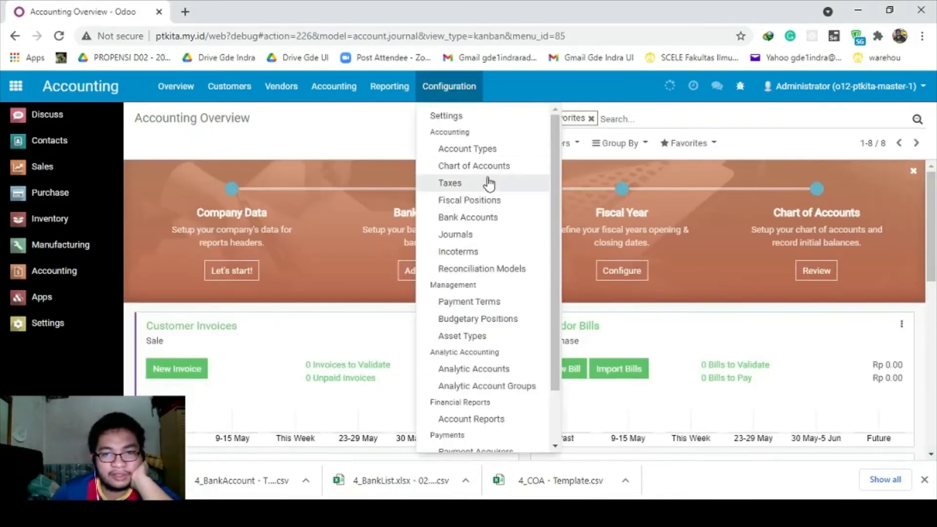
{"action": "left_click", "coordinate": [485, 215]}
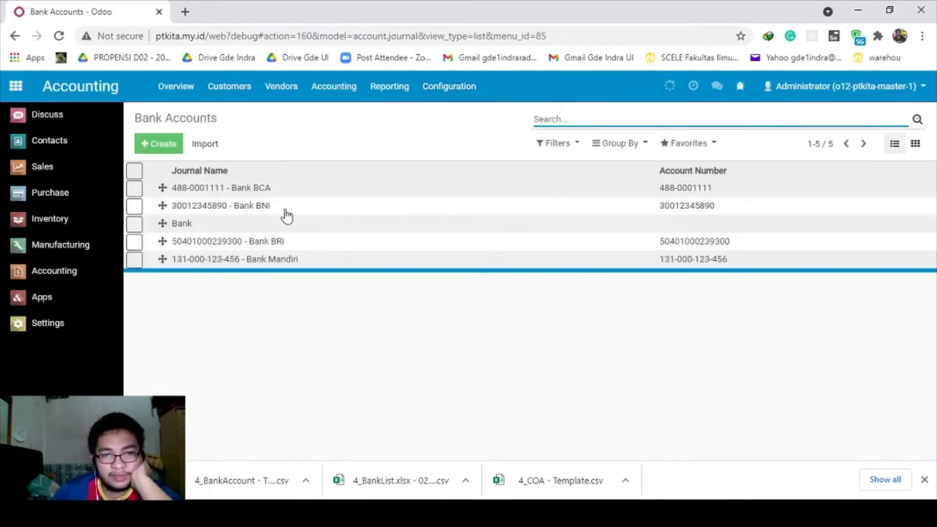
{"action": "left_click", "coordinate": [676, 514]}
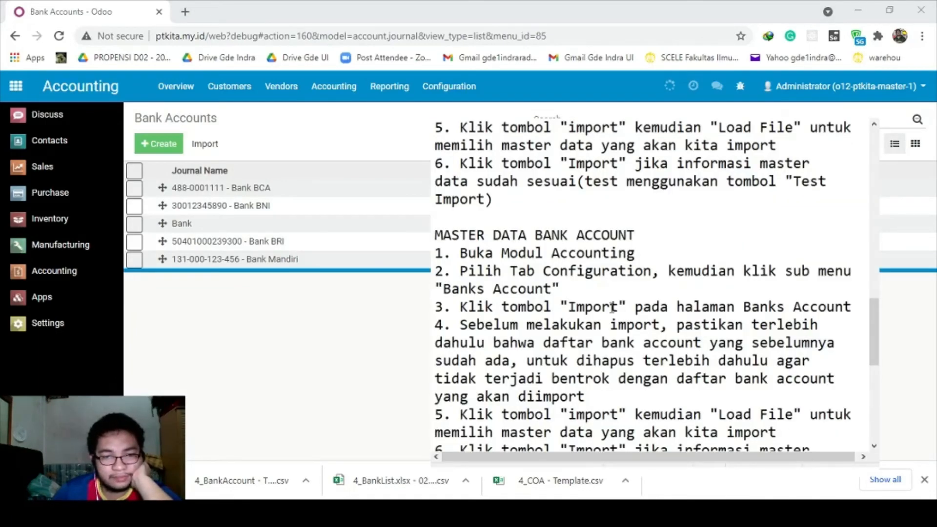
Highlight the notes on removing existing bank accounts and testing the import first.
{"action": "scroll", "coordinate": [611, 308], "scroll_direction": "down", "scroll_amount": 1}
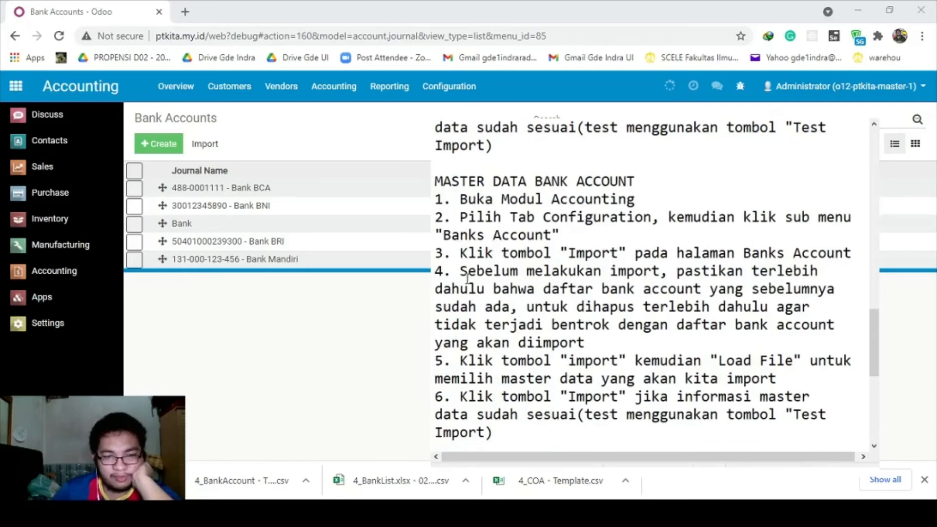
{"action": "left_click_drag", "start_coordinate": [467, 279], "coordinate": [567, 324]}
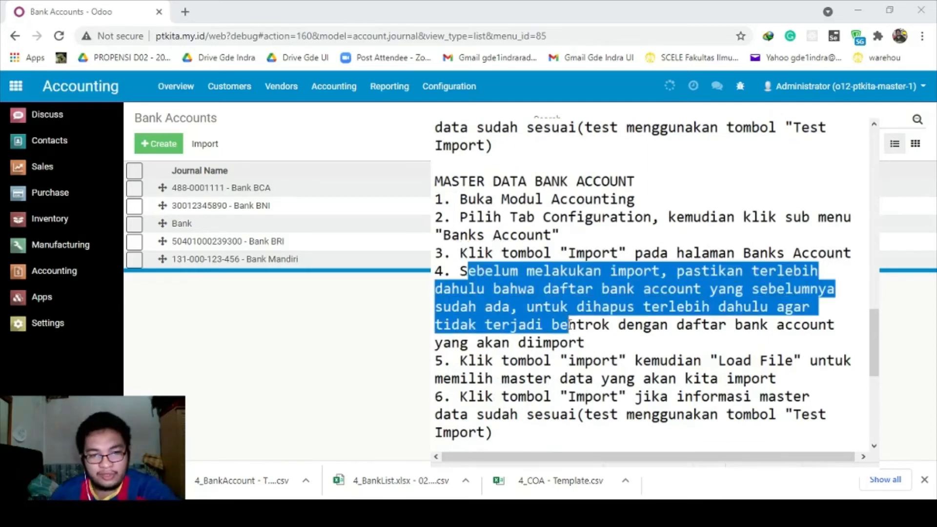
{"action": "left_click", "coordinate": [596, 338]}
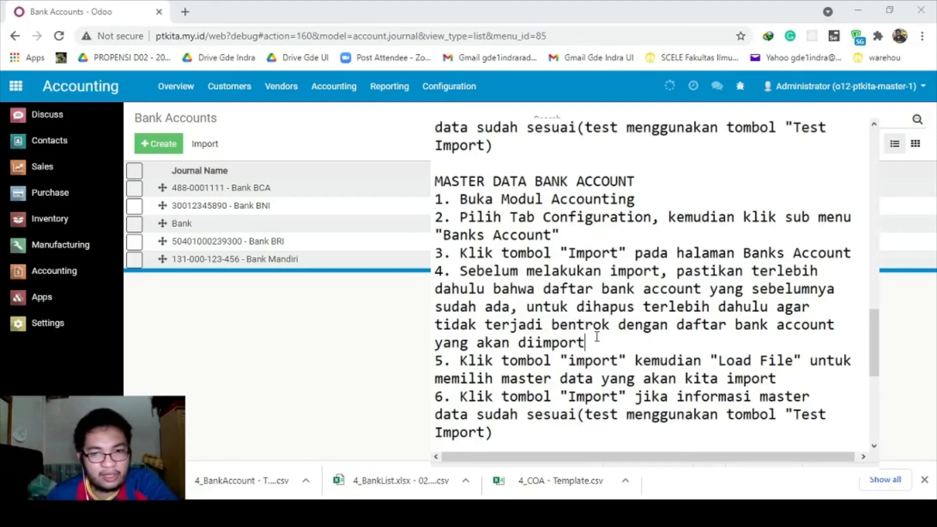
{"action": "scroll", "coordinate": [596, 337], "scroll_direction": "down", "scroll_amount": 1}
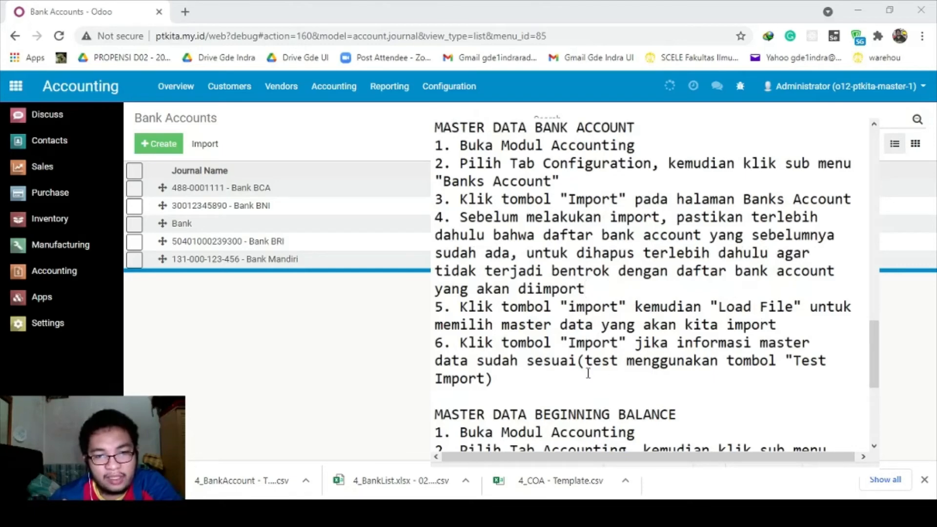
{"action": "left_click_drag", "start_coordinate": [588, 362], "coordinate": [613, 373]}
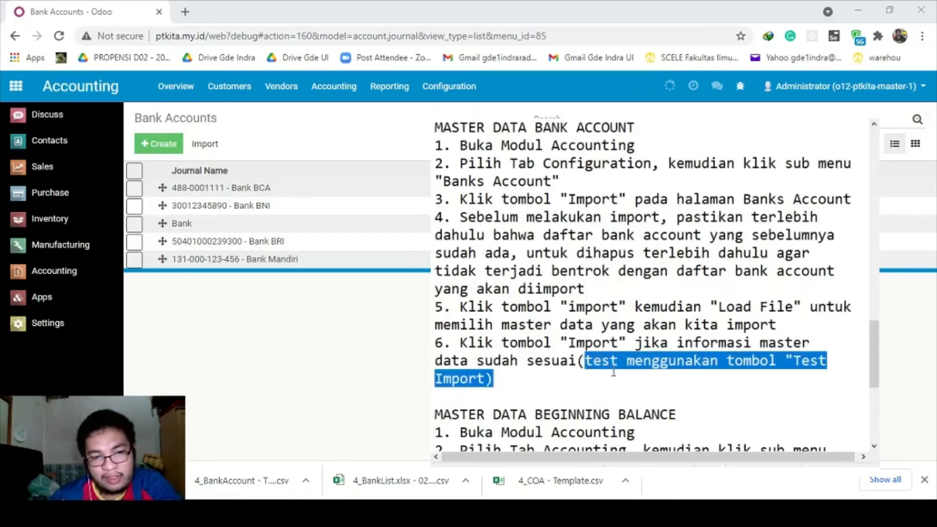
{"action": "left_click", "coordinate": [614, 373]}
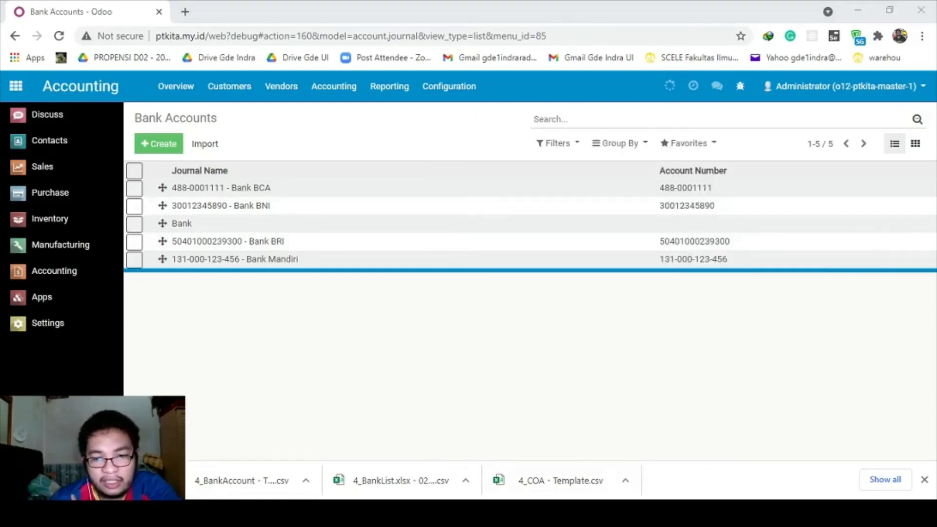
Load 4_BankAccount - Template.csv into the Bank Accounts import and test it.
{"action": "key", "text": "alt+Tab"}
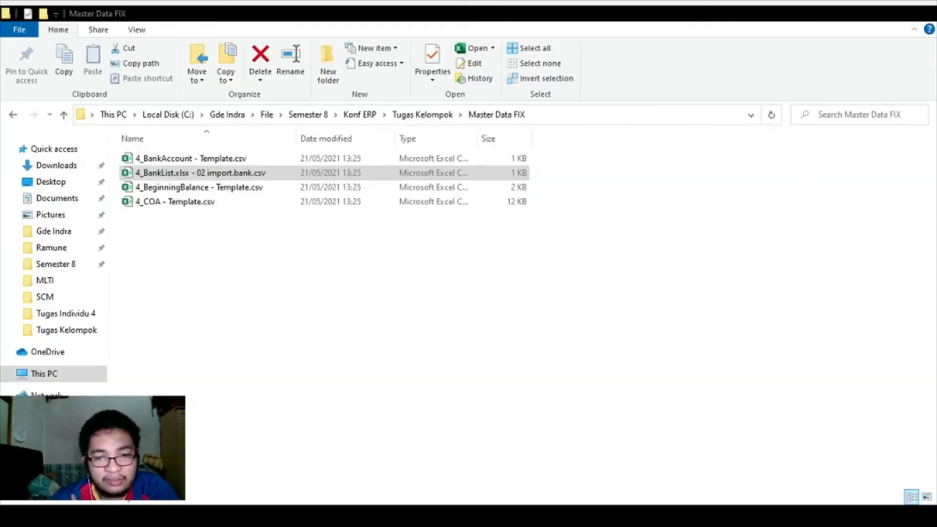
{"action": "left_click", "coordinate": [202, 163]}
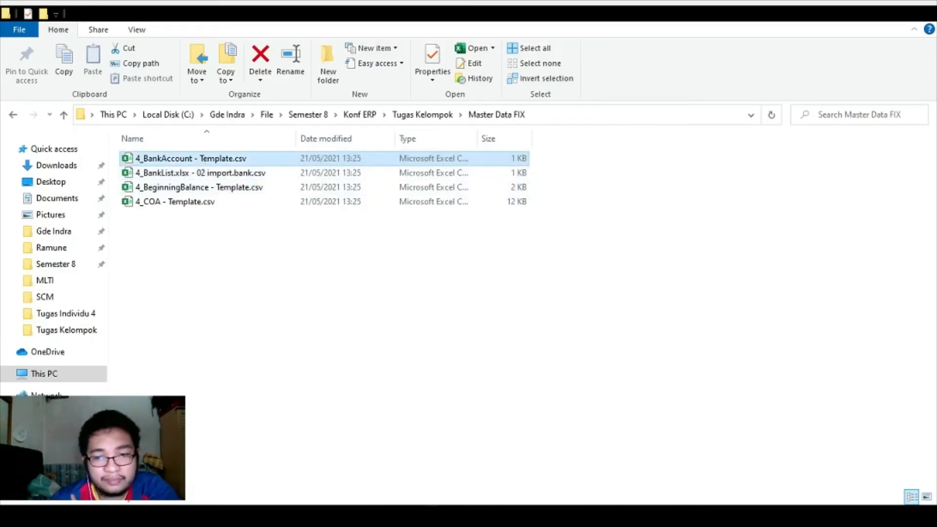
{"action": "key", "text": "alt+Tab"}
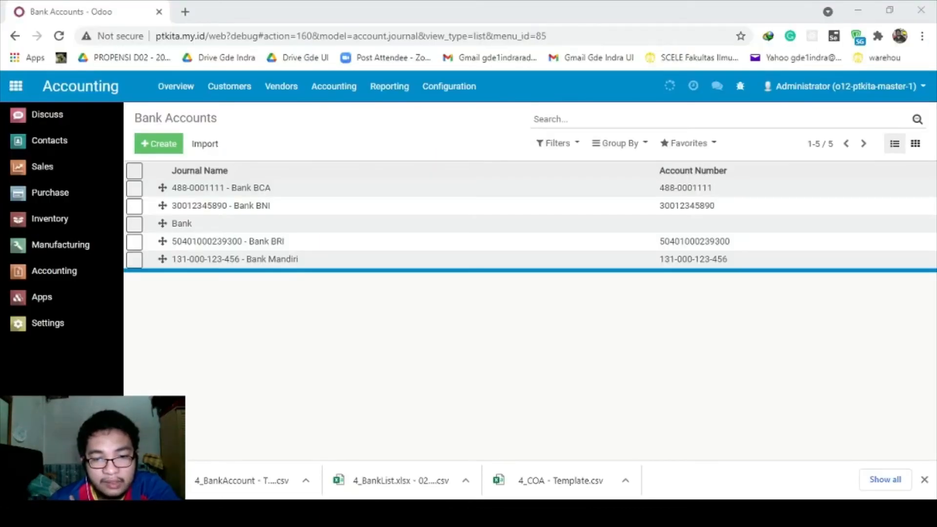
{"action": "left_click", "coordinate": [204, 143]}
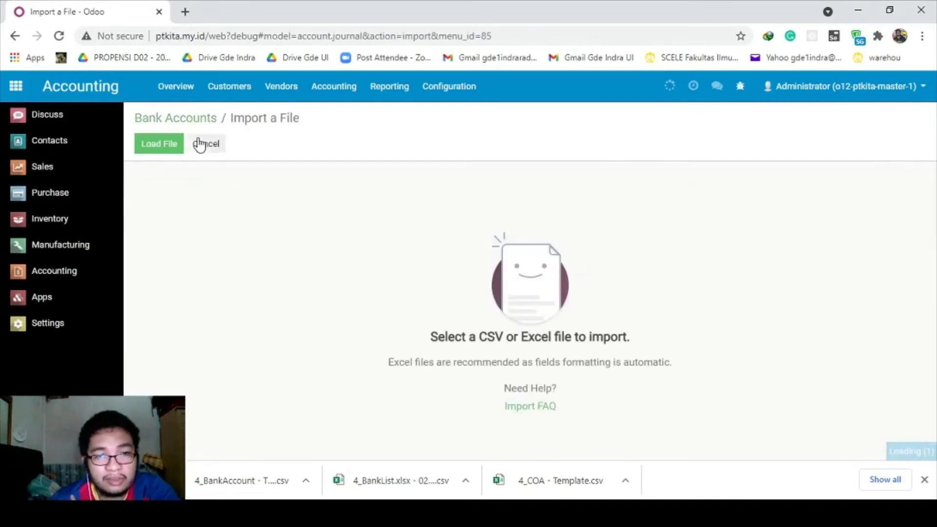
{"action": "left_click", "coordinate": [165, 148]}
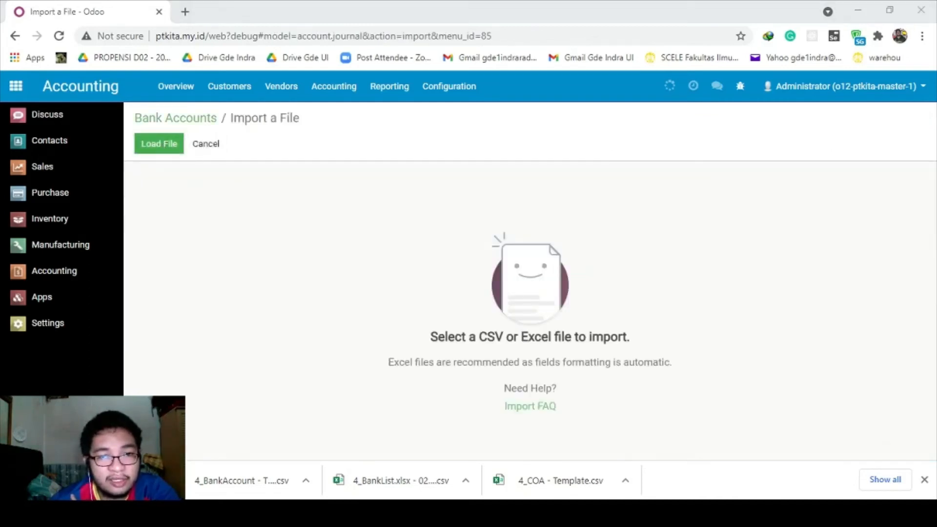
{"action": "double_click", "coordinate": [344, 307]}
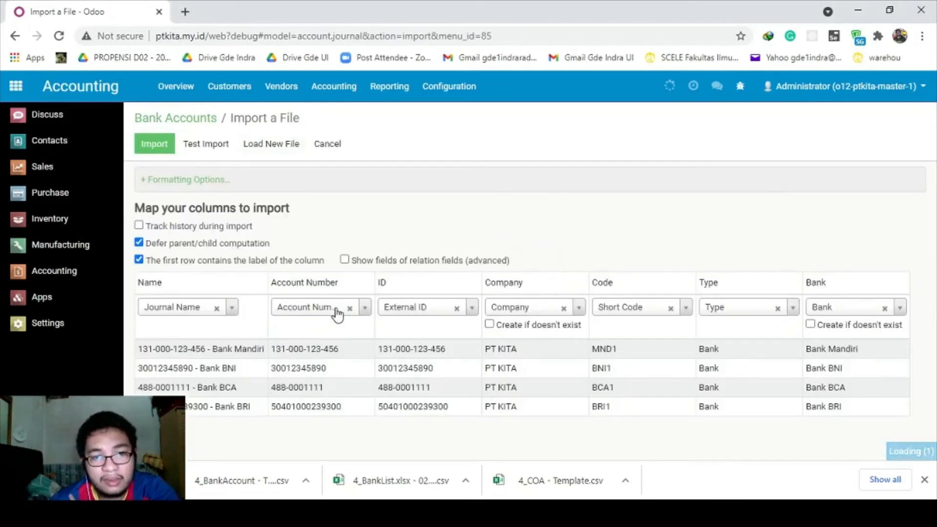
{"action": "left_click", "coordinate": [219, 147]}
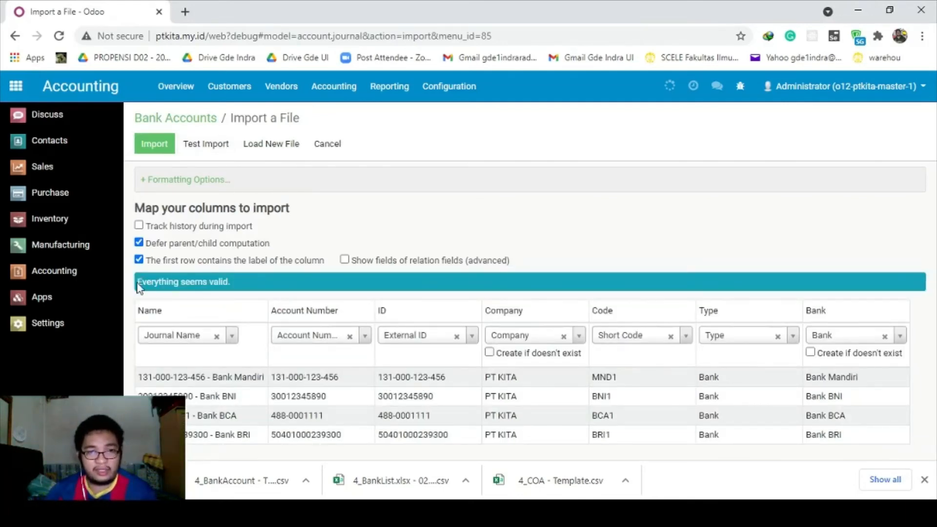
Note the 'everything valid' result, review the beginning balance notes, and return to Accounting.
{"action": "left_click_drag", "start_coordinate": [138, 288], "coordinate": [249, 292]}
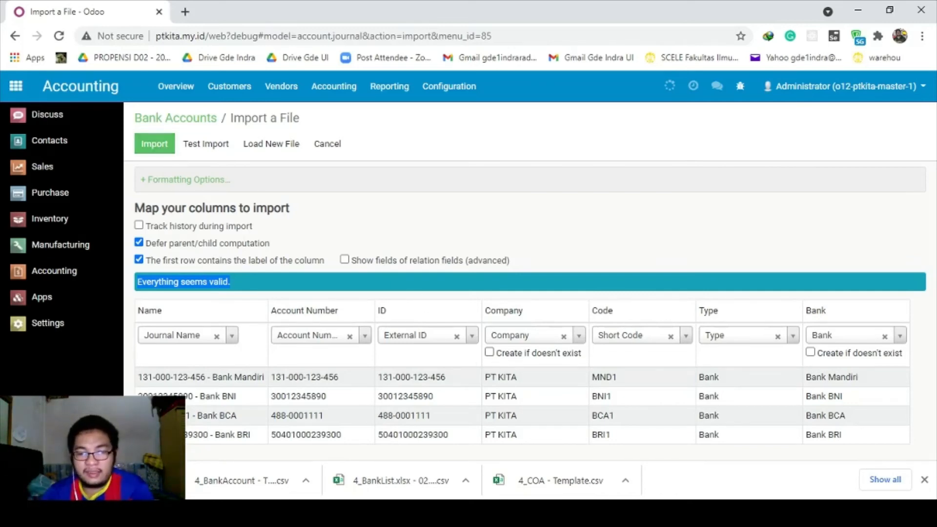
{"action": "key", "text": "alt+Tab"}
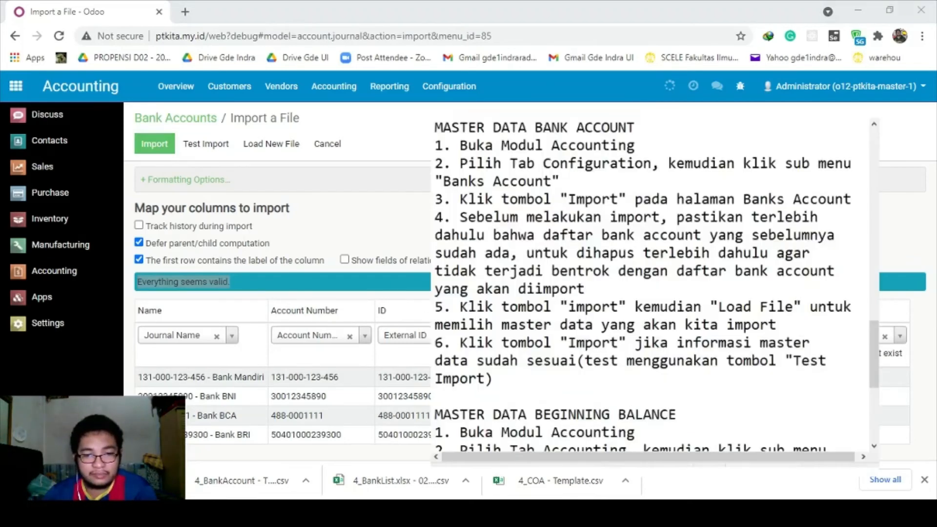
{"action": "scroll", "coordinate": [702, 288], "scroll_direction": "down", "scroll_amount": 2}
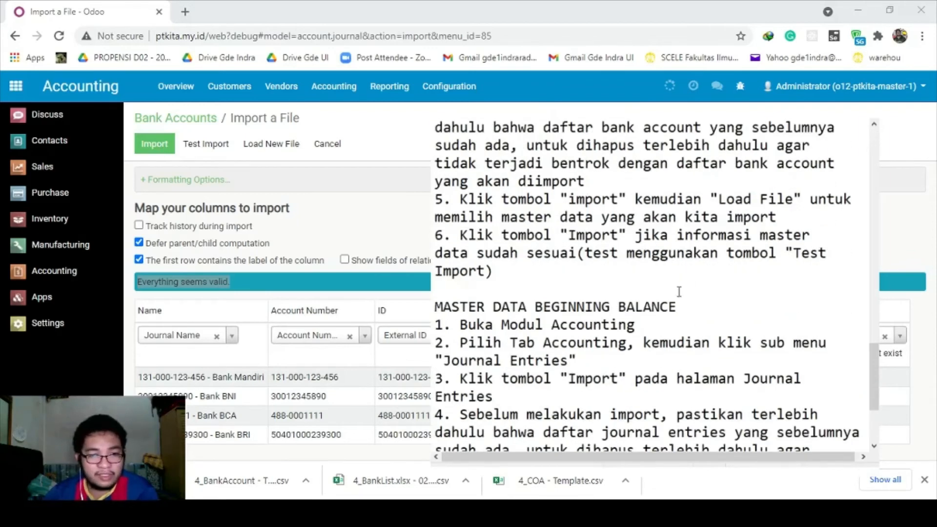
{"action": "left_click_drag", "start_coordinate": [683, 310], "coordinate": [443, 288]}
{"action": "left_click", "coordinate": [485, 308]}
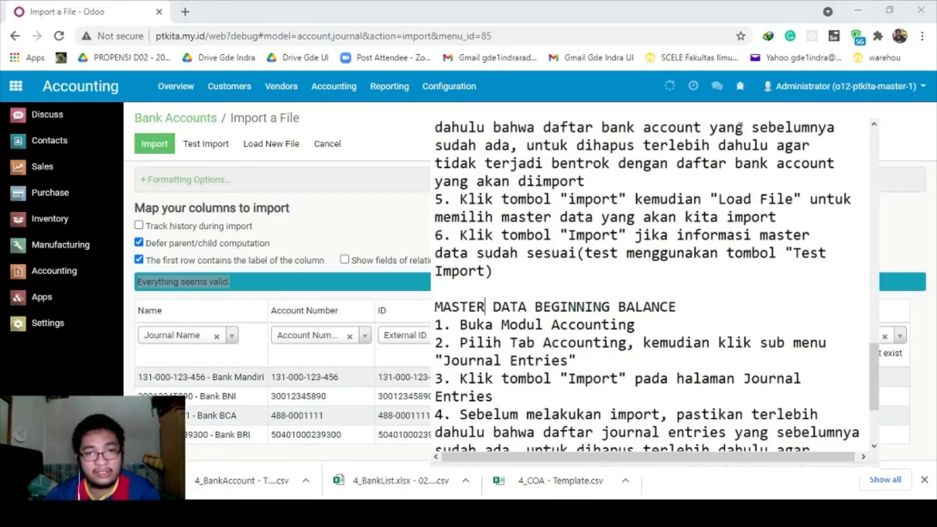
{"action": "key", "text": "alt+Tab"}
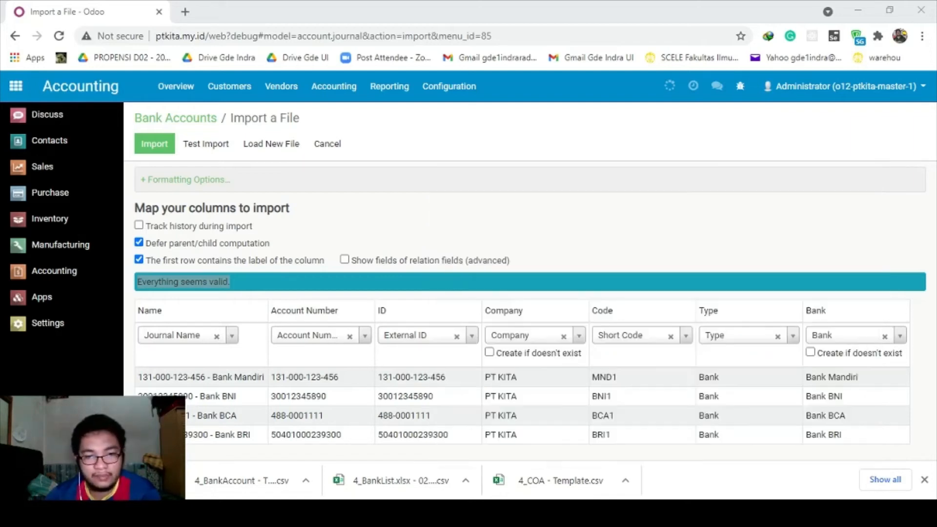
{"action": "left_click", "coordinate": [71, 278]}
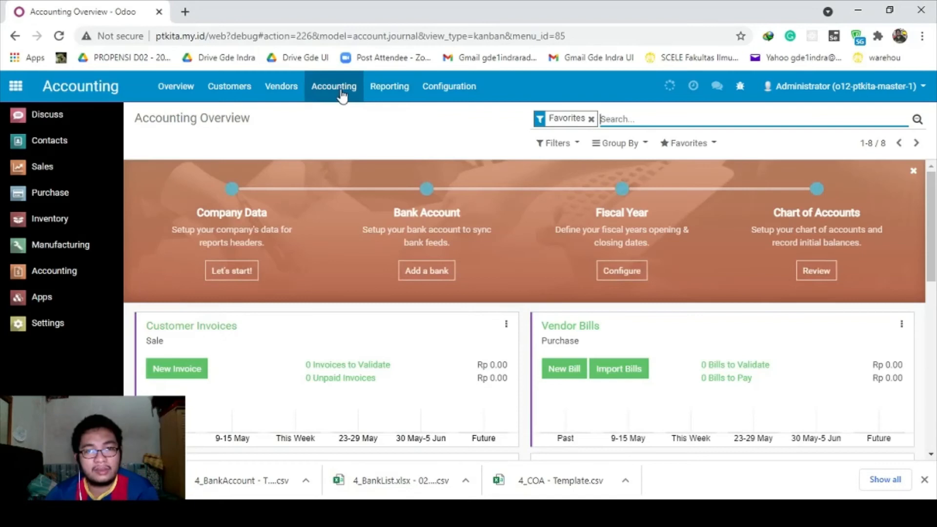
Open the Accounting Journal Entries list.
{"action": "left_click", "coordinate": [341, 91]}
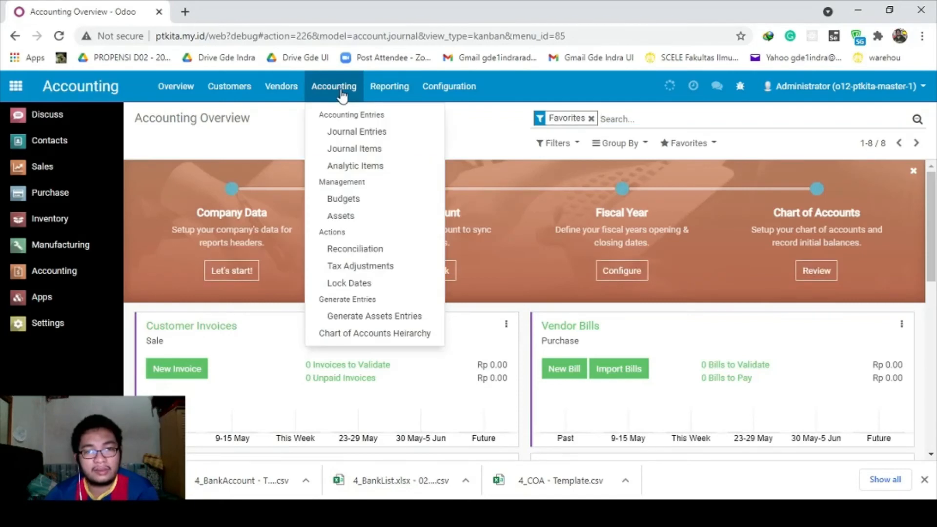
{"action": "left_click", "coordinate": [356, 132]}
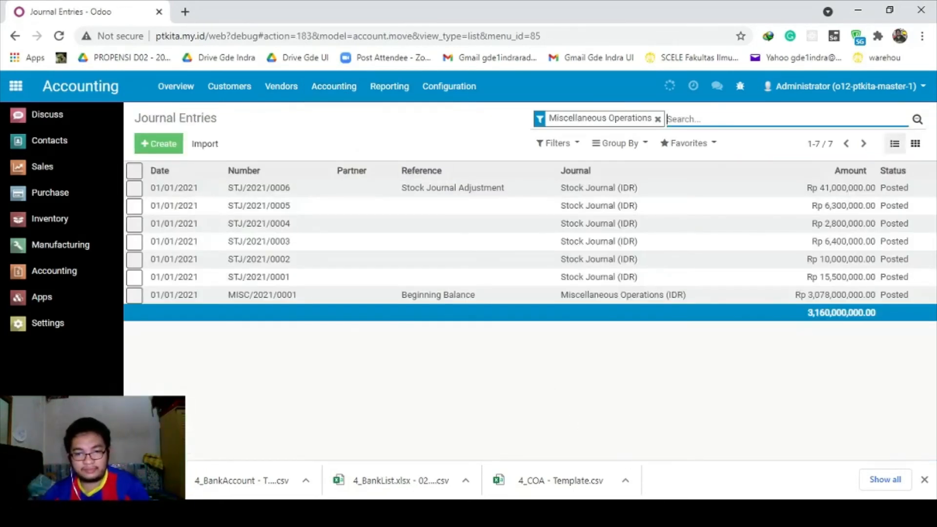
{"action": "key", "text": "alt+Tab"}
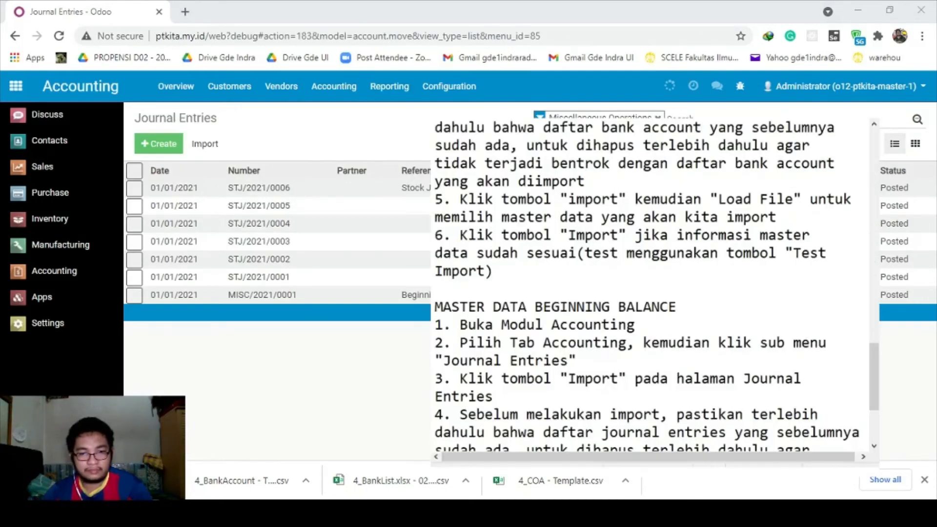
In the notes, delete the step 4 paragraph and mark the step 5 file-loading instruction.
{"action": "scroll", "coordinate": [732, 342], "scroll_direction": "down", "scroll_amount": 1}
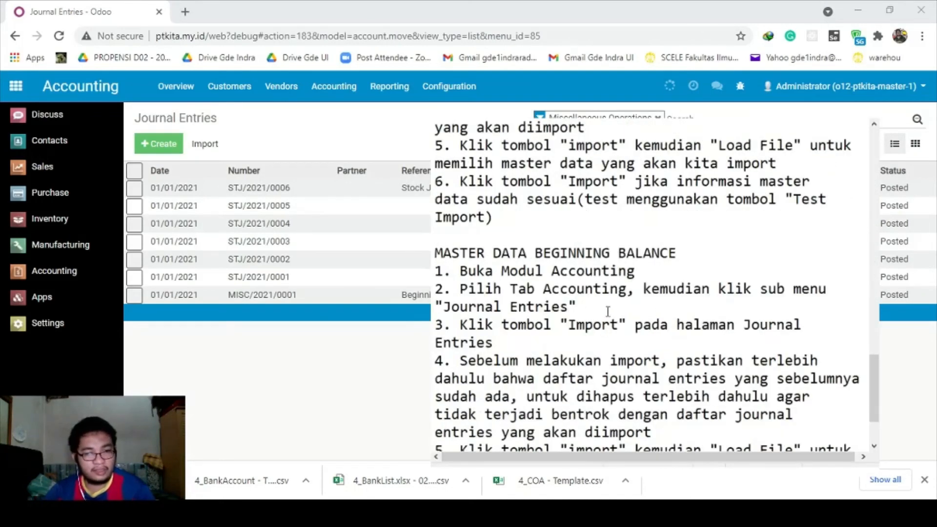
{"action": "scroll", "coordinate": [548, 312], "scroll_direction": "down", "scroll_amount": 1}
{"action": "left_click_drag", "start_coordinate": [460, 271], "coordinate": [516, 286]}
{"action": "left_click", "coordinate": [516, 285]}
{"action": "left_click_drag", "start_coordinate": [652, 379], "coordinate": [440, 307]}
{"action": "key", "text": "BackSpace"}
{"action": "key", "text": "BackSpace"}
{"action": "key", "text": "BackSpace"}
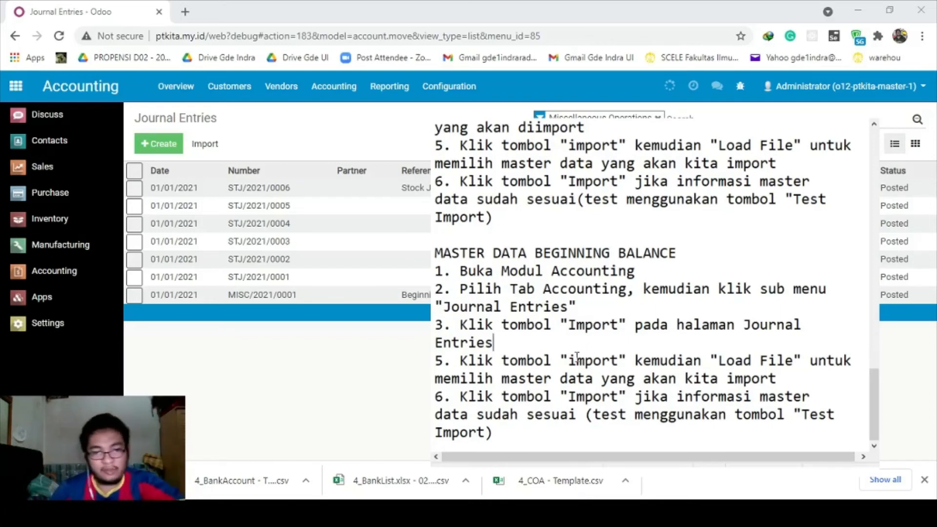
{"action": "left_click_drag", "start_coordinate": [560, 361], "coordinate": [779, 378]}
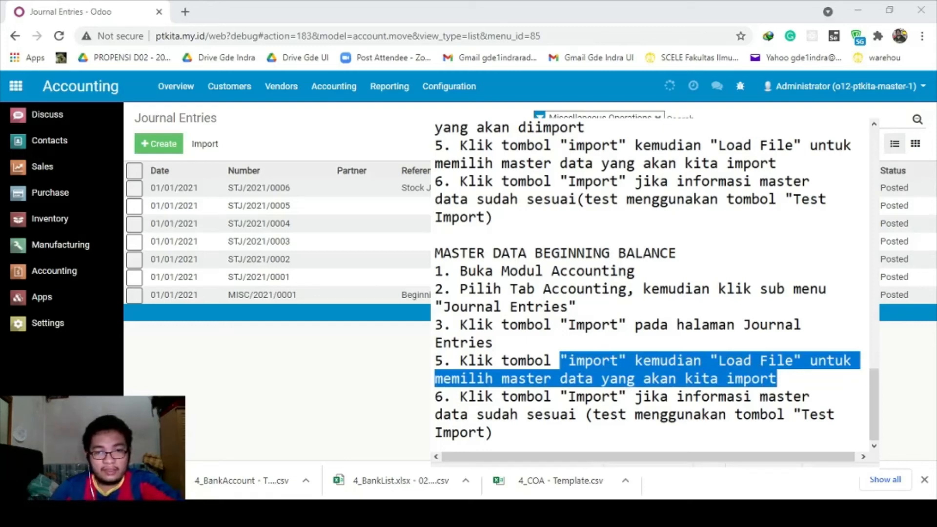
Select 4_BeginningBalance - Template.csv in the folder and open the Journal Entries import page.
{"action": "key", "text": "alt+Tab"}
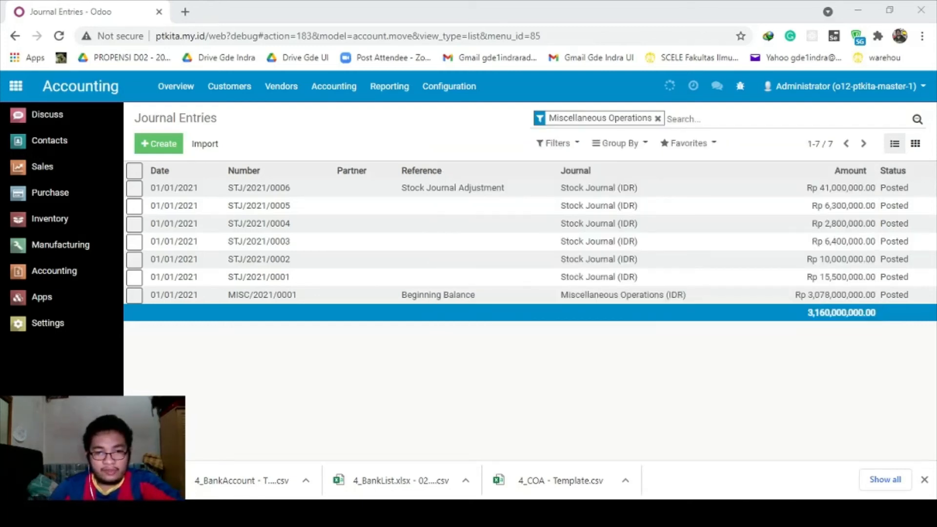
{"action": "key", "text": "alt+Tab"}
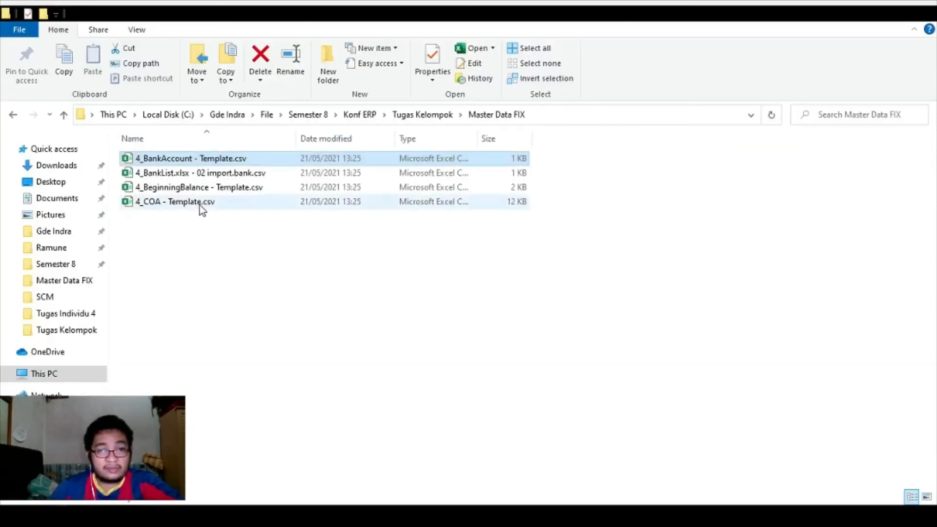
{"action": "left_click", "coordinate": [205, 189]}
{"action": "left_click", "coordinate": [672, 516]}
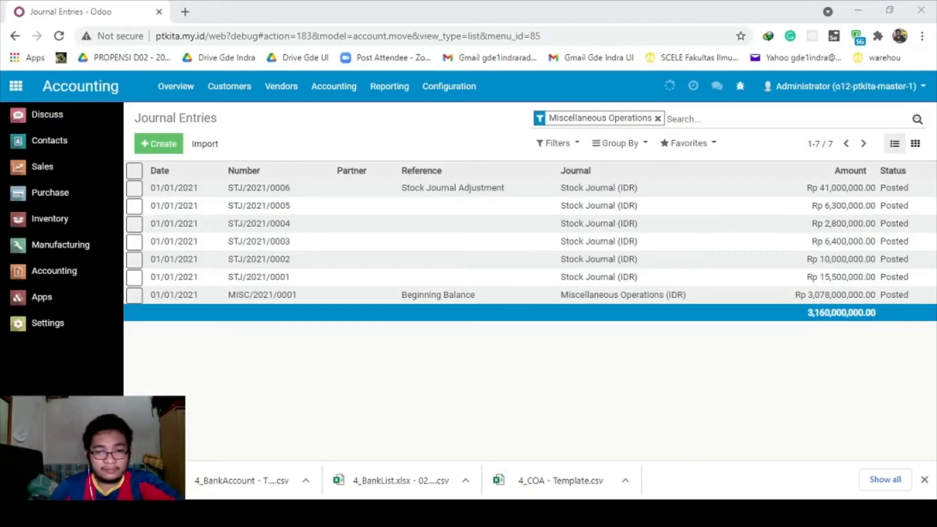
{"action": "left_click", "coordinate": [672, 516]}
{"action": "left_click", "coordinate": [205, 144]}
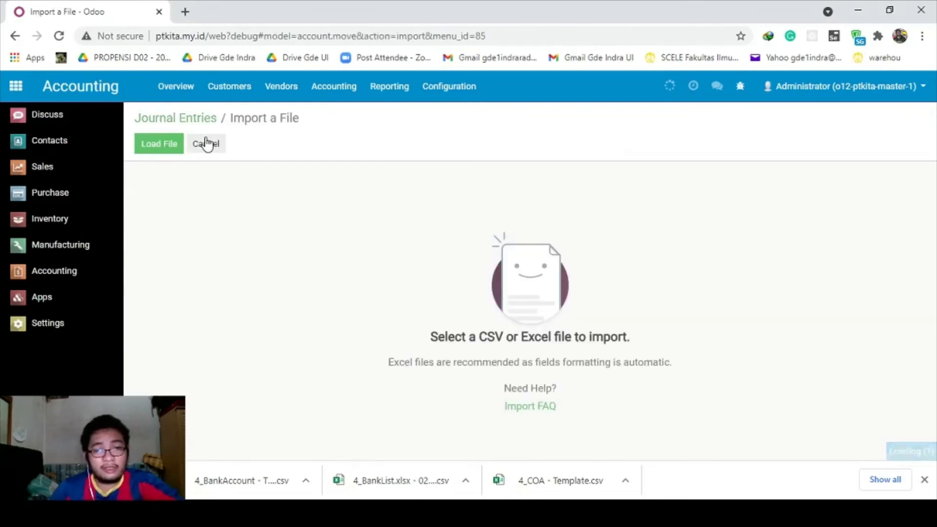
Load the beginning balance CSV into the Journal Entries import and test the column mapping.
{"action": "left_click", "coordinate": [175, 144]}
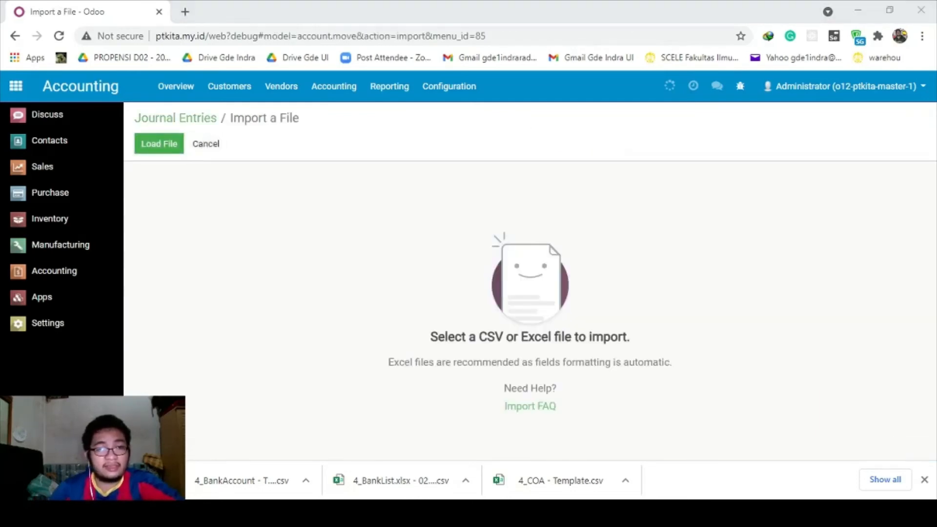
{"action": "left_click", "coordinate": [363, 306]}
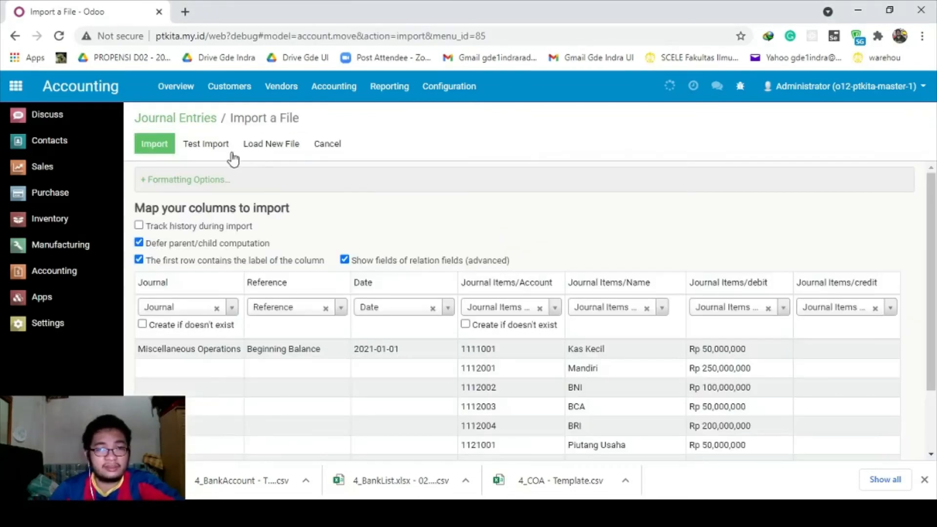
{"action": "left_click", "coordinate": [217, 147]}
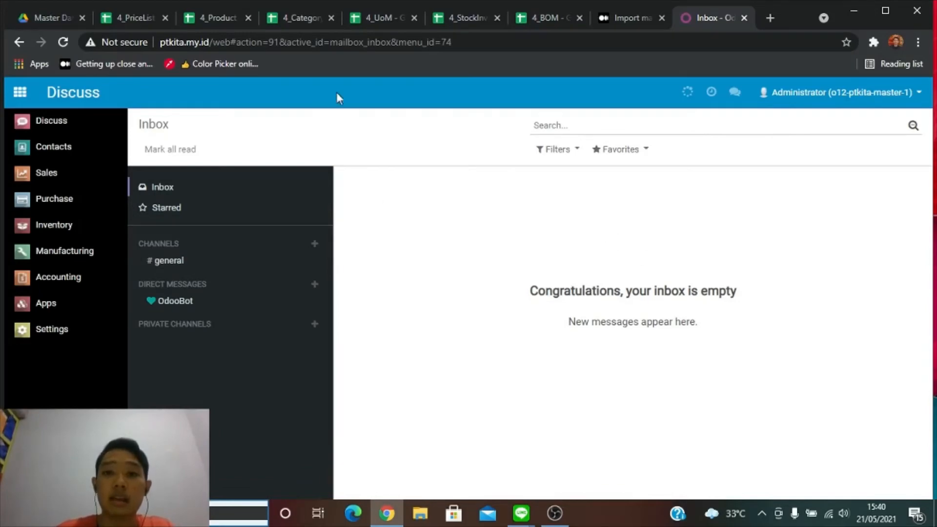
Browse the 4_PriceList, 4_Product, 4_Category, 4_UoM, 4_StockInventory and 4_BOM sheets, ending on 4_PriceList.
{"action": "left_click", "coordinate": [118, 18]}
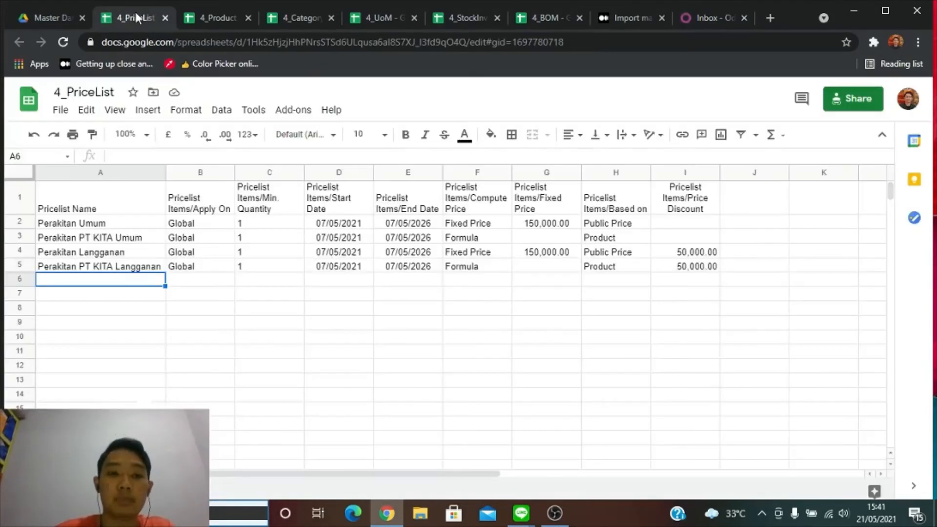
{"action": "left_click", "coordinate": [200, 21]}
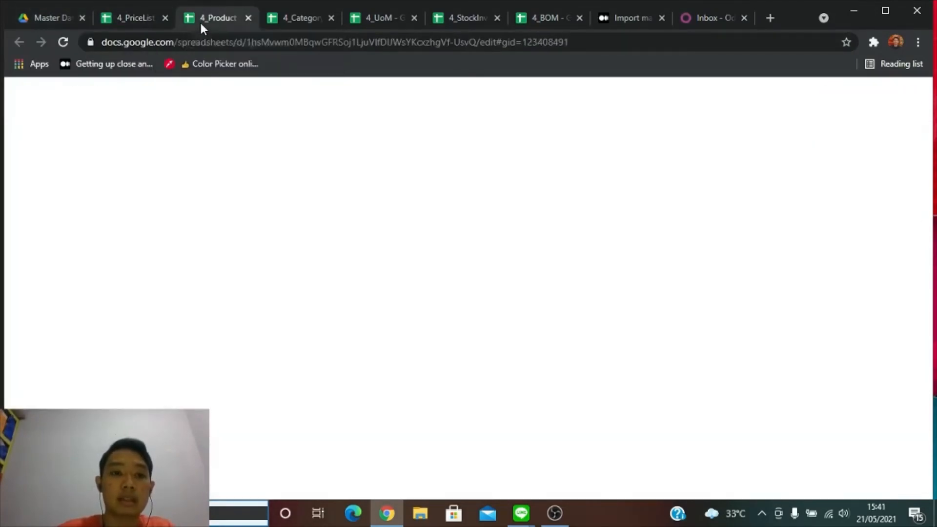
{"action": "left_click", "coordinate": [298, 22]}
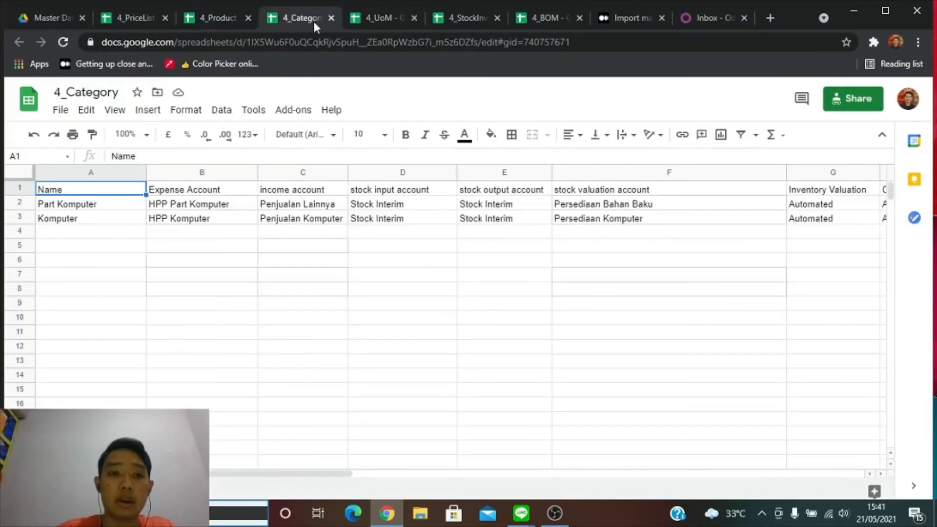
{"action": "left_click", "coordinate": [383, 19]}
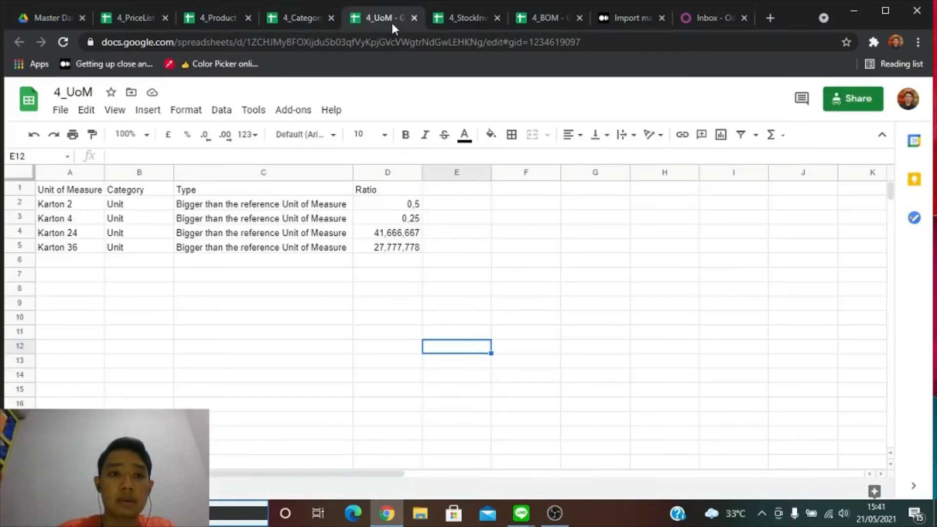
{"action": "left_click", "coordinate": [455, 22]}
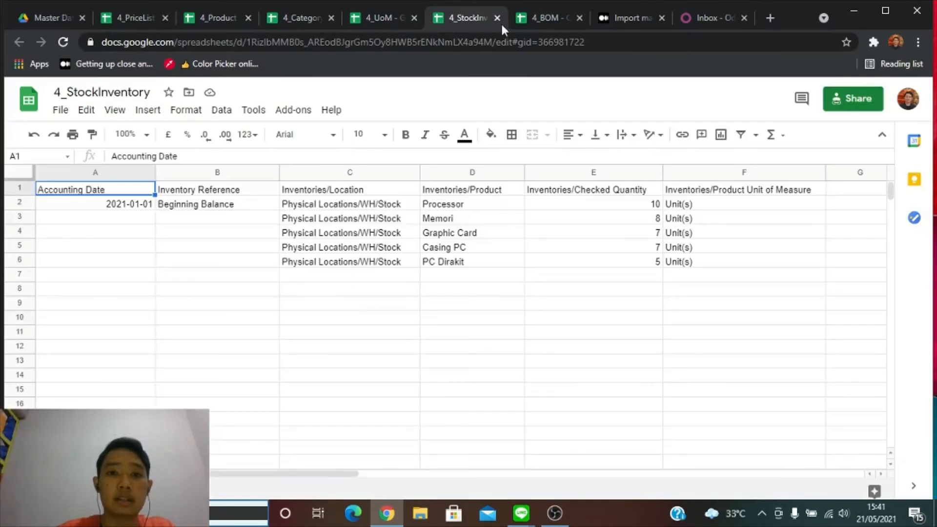
{"action": "left_click", "coordinate": [527, 24]}
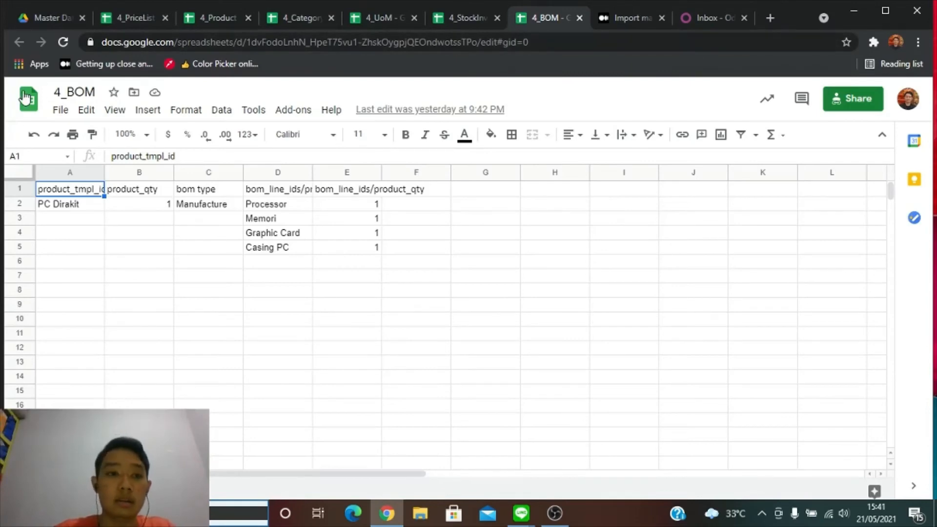
{"action": "left_click", "coordinate": [131, 22]}
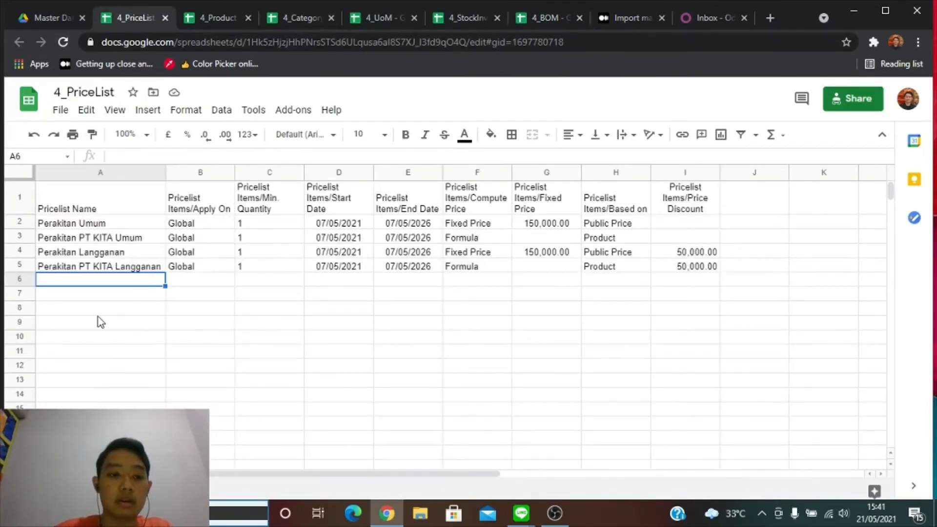
{"action": "left_click", "coordinate": [109, 295]}
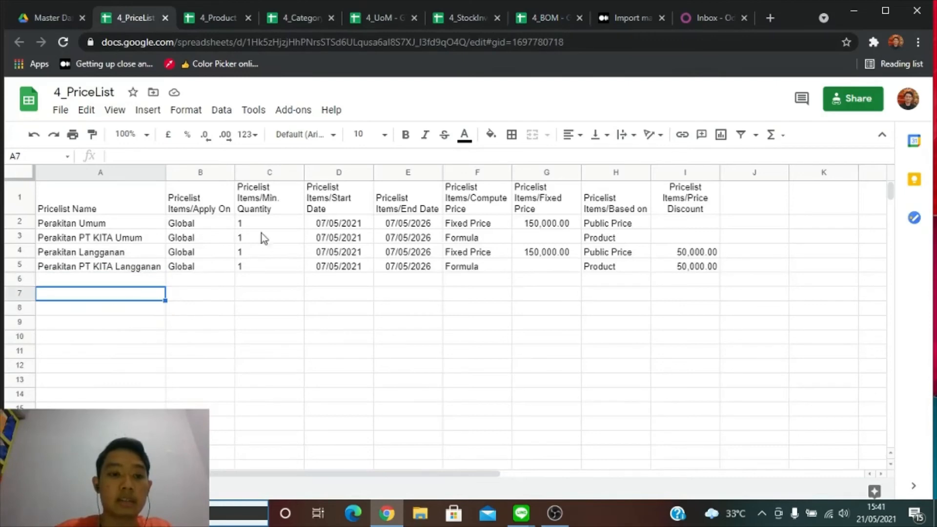
{"action": "left_click", "coordinate": [698, 18]}
Open the Sales app's settings page and scroll through it.
{"action": "left_click", "coordinate": [882, 103]}
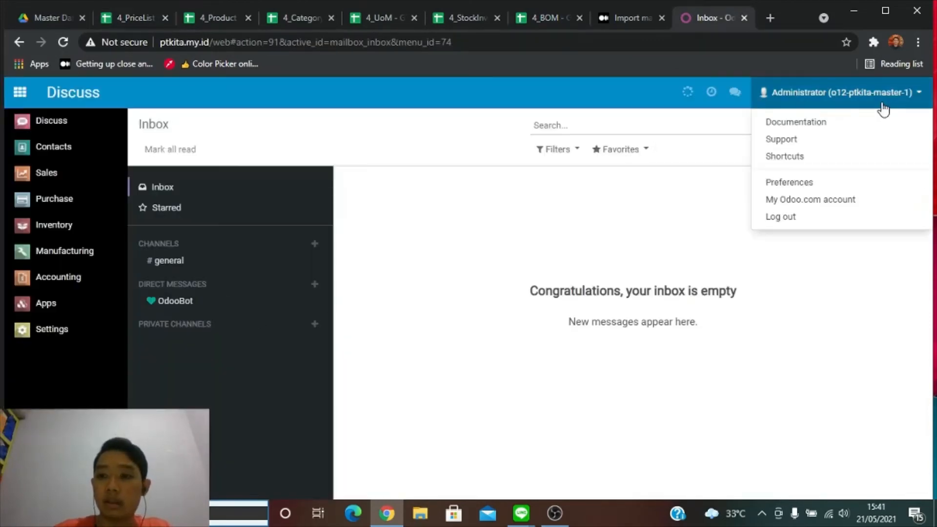
{"action": "left_click", "coordinate": [503, 230]}
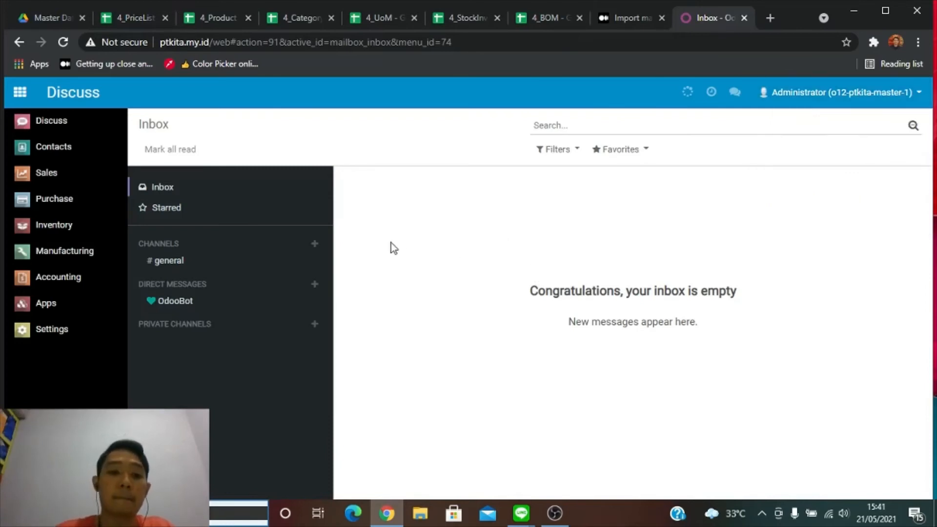
{"action": "left_click", "coordinate": [102, 177]}
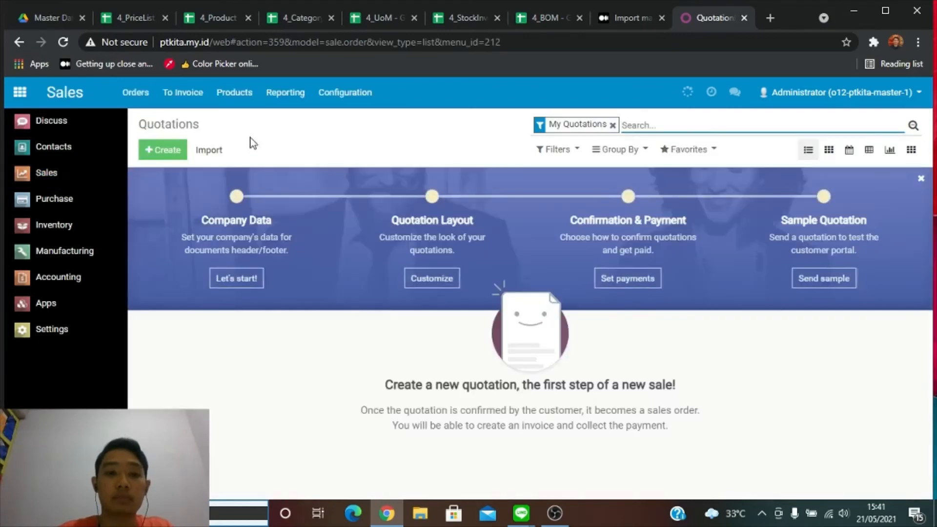
{"action": "left_click", "coordinate": [346, 95]}
{"action": "left_click", "coordinate": [358, 129]}
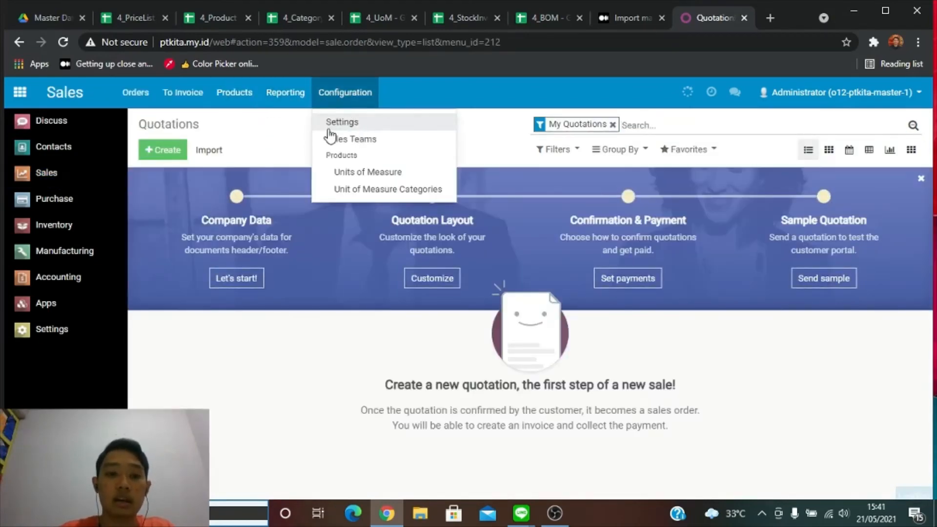
{"action": "scroll", "coordinate": [321, 300], "scroll_direction": "down", "scroll_amount": 2}
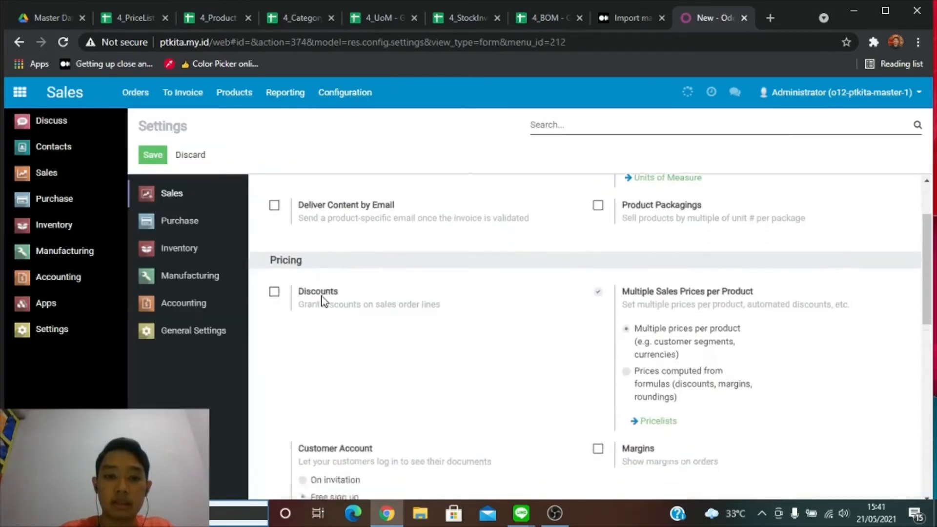
{"action": "scroll", "coordinate": [321, 300], "scroll_direction": "down", "scroll_amount": 7}
{"action": "scroll", "coordinate": [389, 294], "scroll_direction": "up", "scroll_amount": 4}
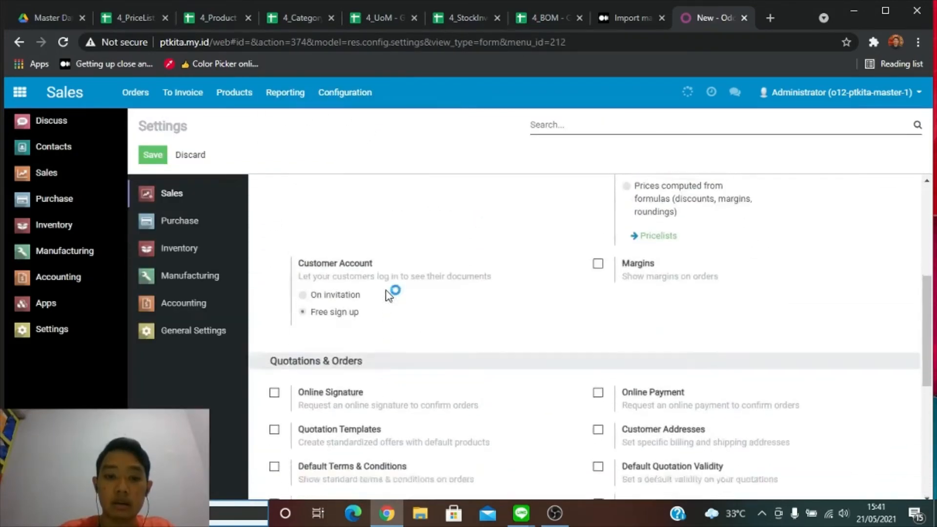
{"action": "scroll", "coordinate": [389, 294], "scroll_direction": "up", "scroll_amount": 3}
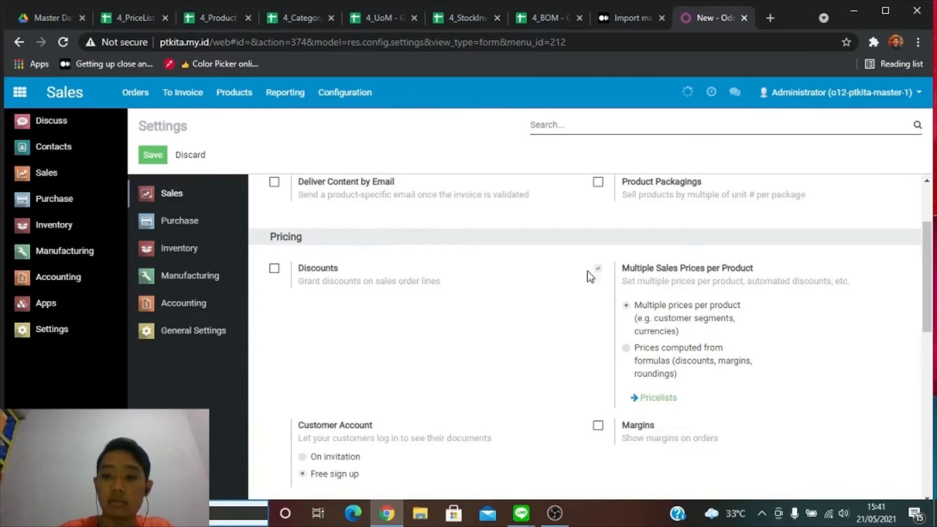
Inspect the pricelists, including Perakitan Langganan, Perakitan PT KITA Umum and Perakitan Umum, then view 4_PriceList.
{"action": "left_click", "coordinate": [248, 97]}
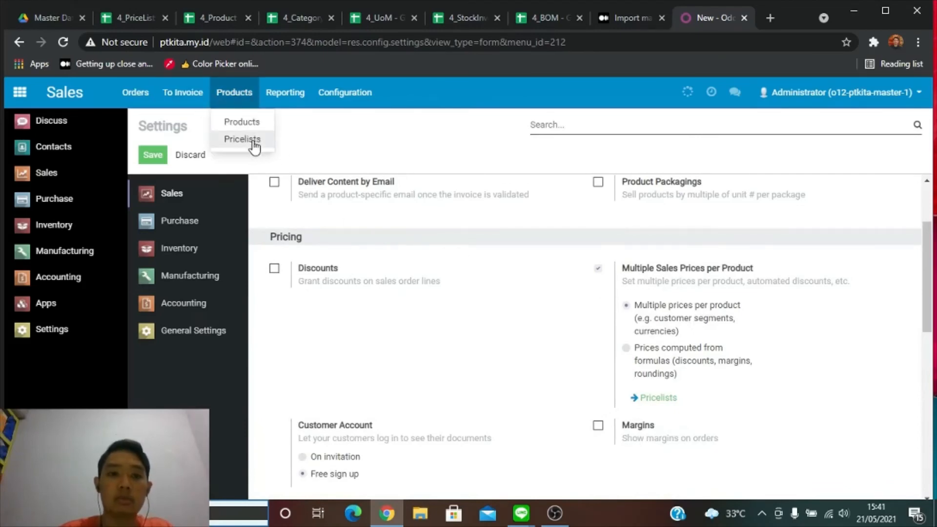
{"action": "left_click", "coordinate": [253, 141]}
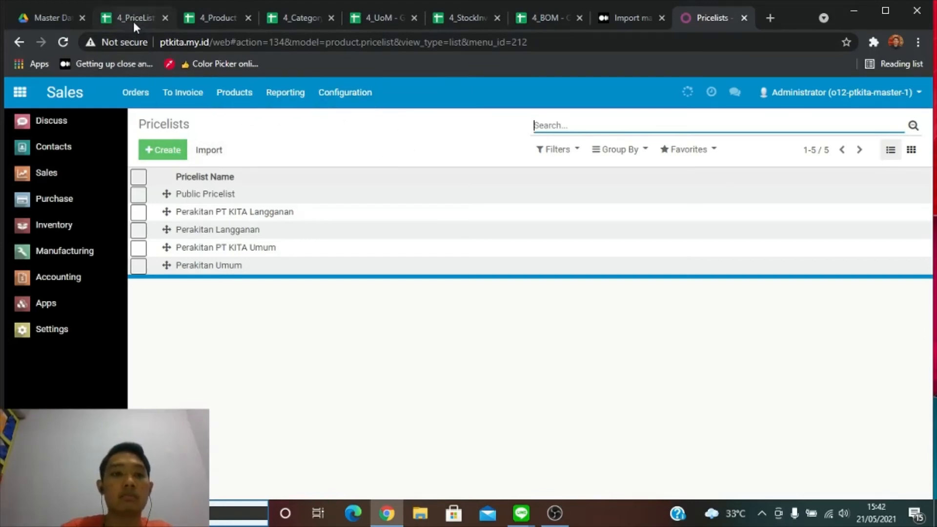
{"action": "left_click", "coordinate": [245, 218]}
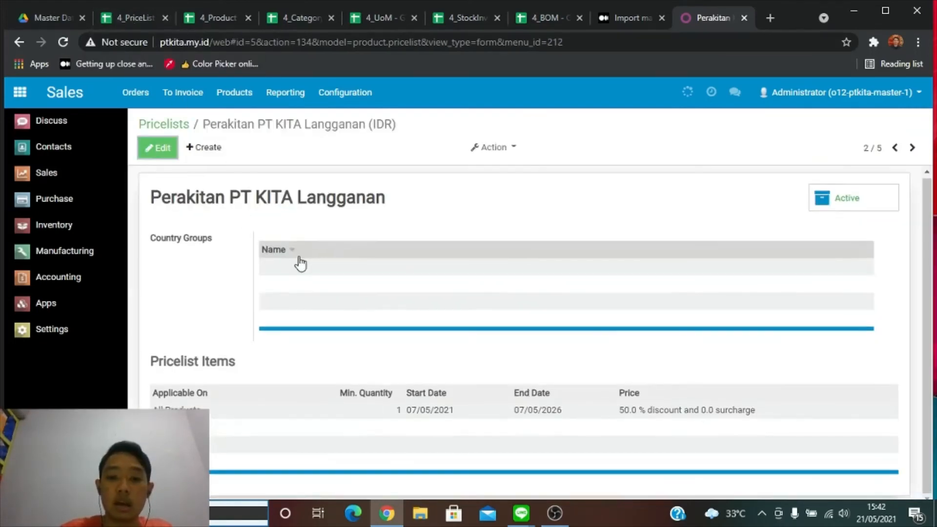
{"action": "left_click", "coordinate": [19, 43]}
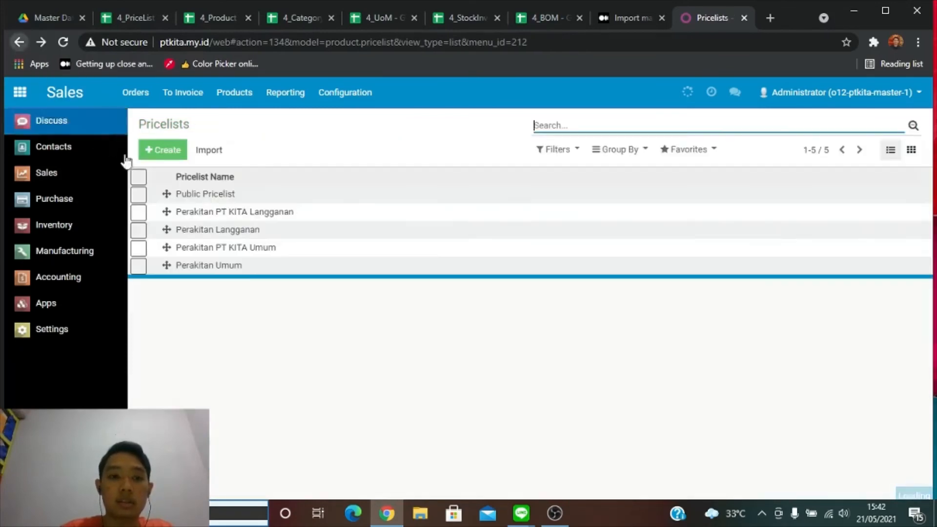
{"action": "left_click", "coordinate": [210, 228]}
{"action": "left_click", "coordinate": [19, 42]}
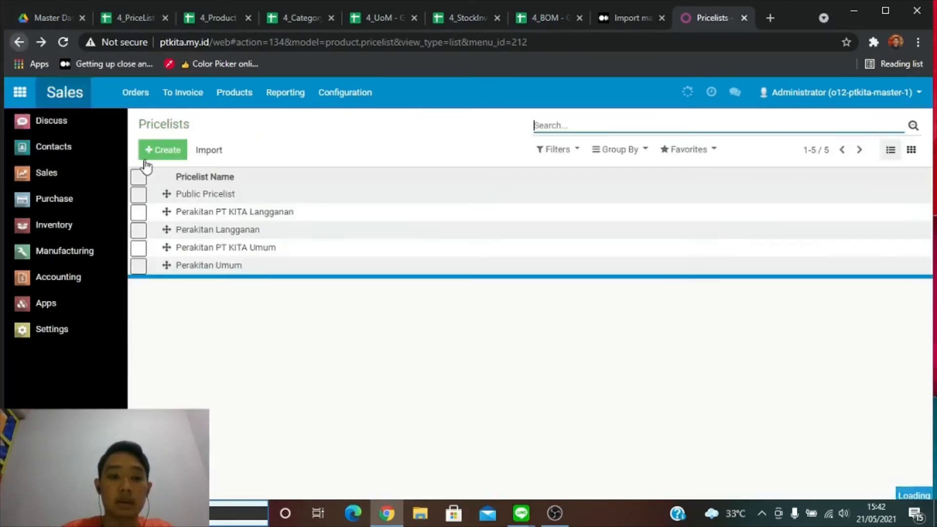
{"action": "left_click", "coordinate": [289, 248]}
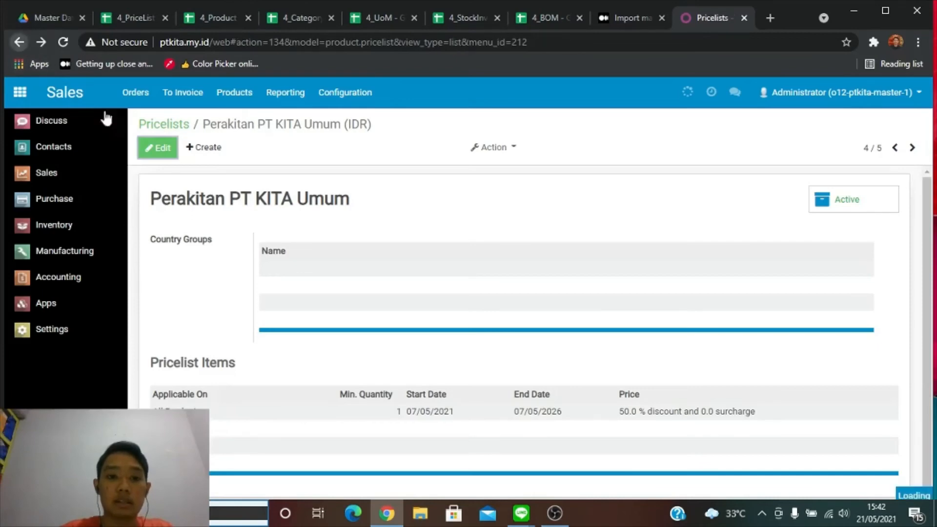
{"action": "left_click", "coordinate": [18, 42]}
{"action": "left_click", "coordinate": [234, 263]}
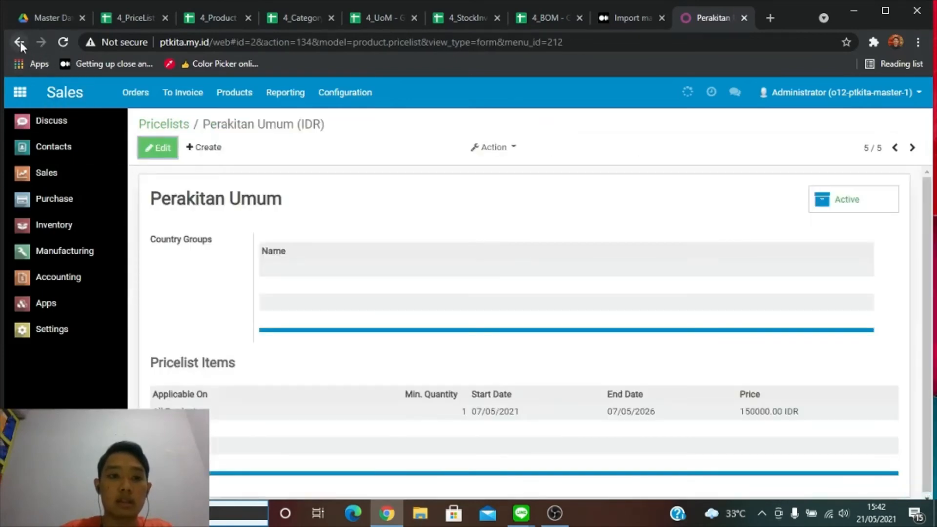
{"action": "left_click", "coordinate": [19, 42]}
{"action": "left_click", "coordinate": [128, 19]}
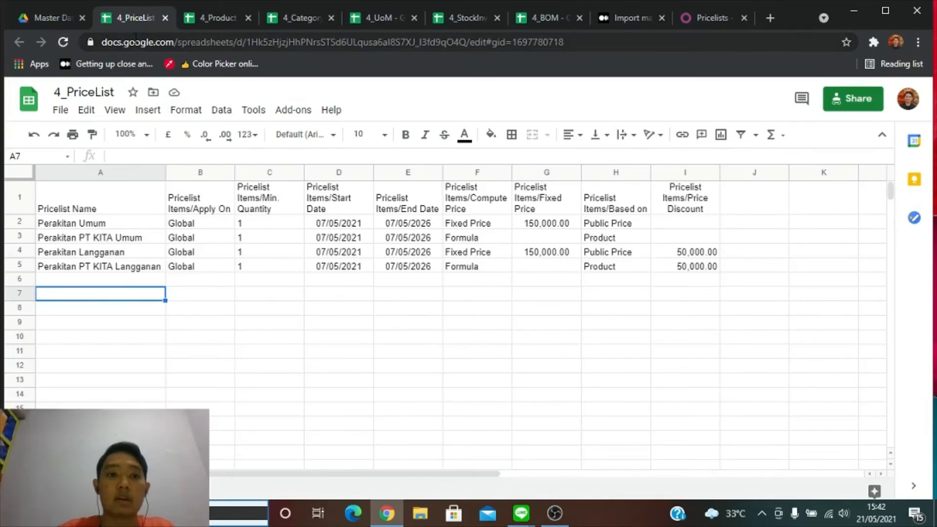
Glance at the 4_Product sheet, then go to Odoo's Inventory overview.
{"action": "left_click", "coordinate": [204, 20]}
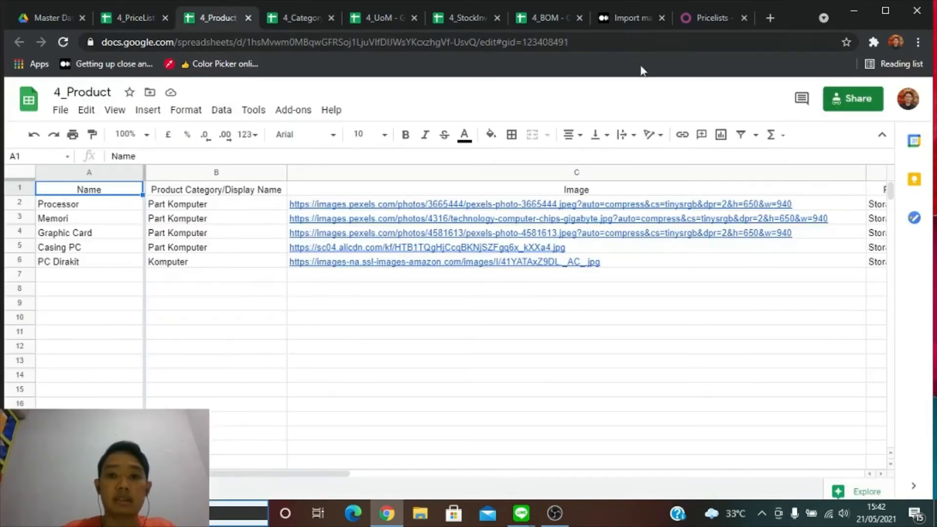
{"action": "left_click", "coordinate": [691, 19]}
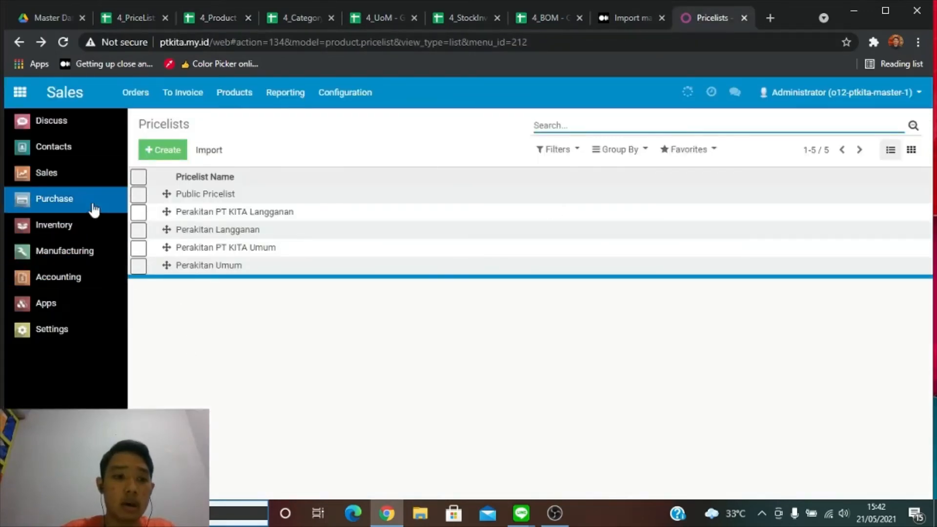
{"action": "left_click", "coordinate": [95, 232]}
Open Inventory's Products list with on-hand quantities, then switch to the 4_Product sheet.
{"action": "left_click", "coordinate": [304, 93]}
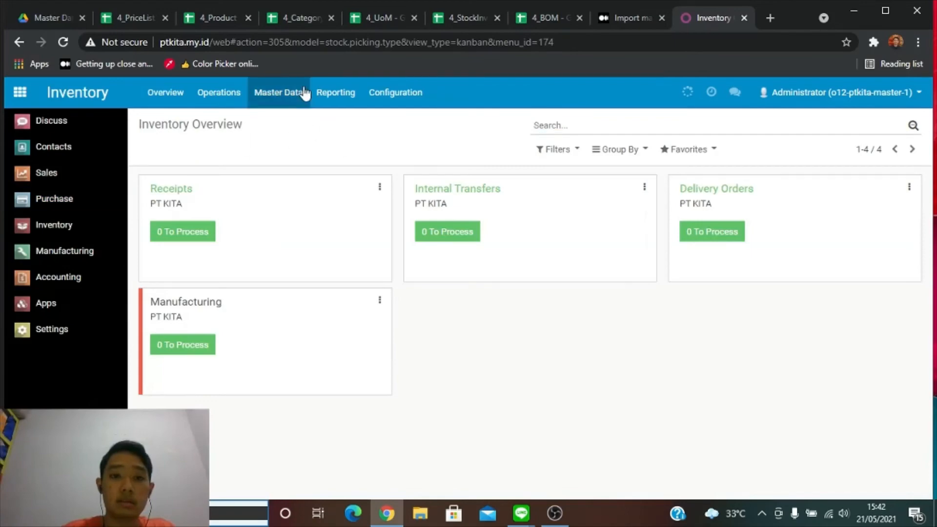
{"action": "left_click", "coordinate": [313, 123]}
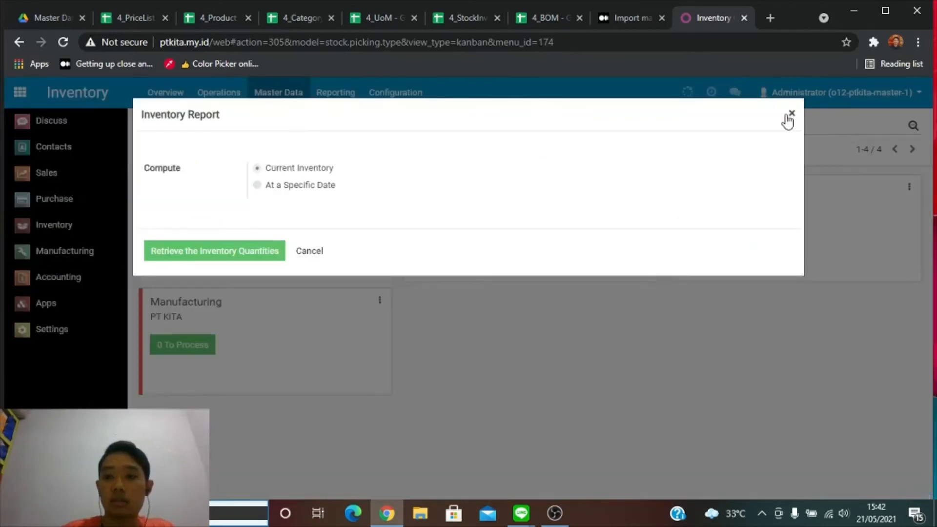
{"action": "left_click", "coordinate": [787, 118]}
{"action": "left_click", "coordinate": [278, 92]}
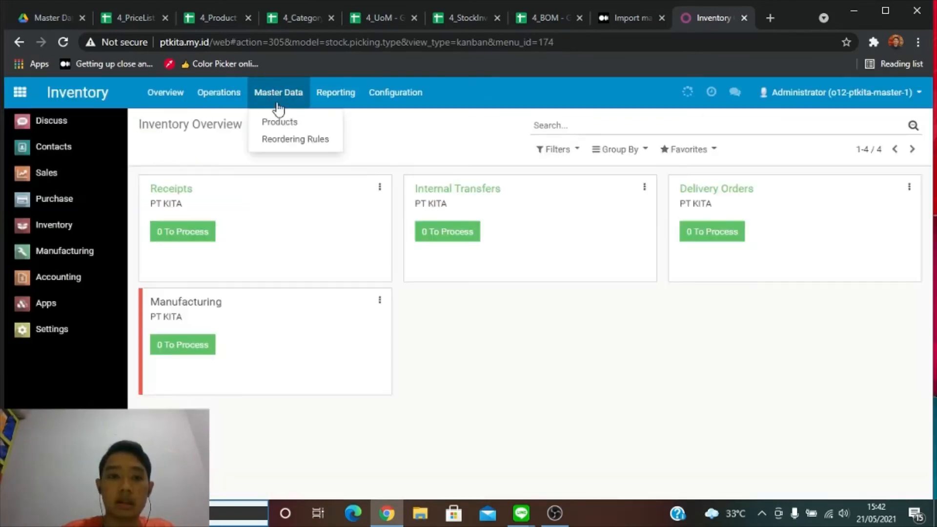
{"action": "left_click", "coordinate": [288, 130]}
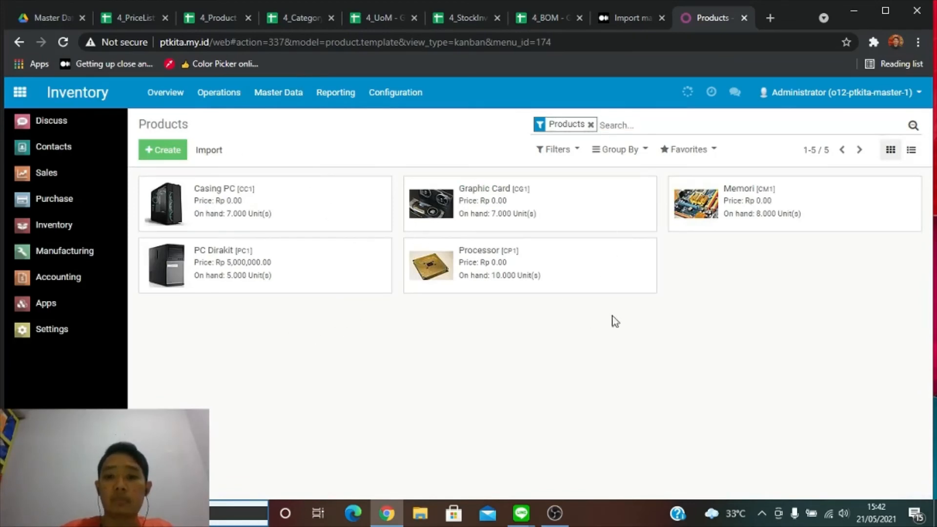
{"action": "left_click", "coordinate": [196, 18]}
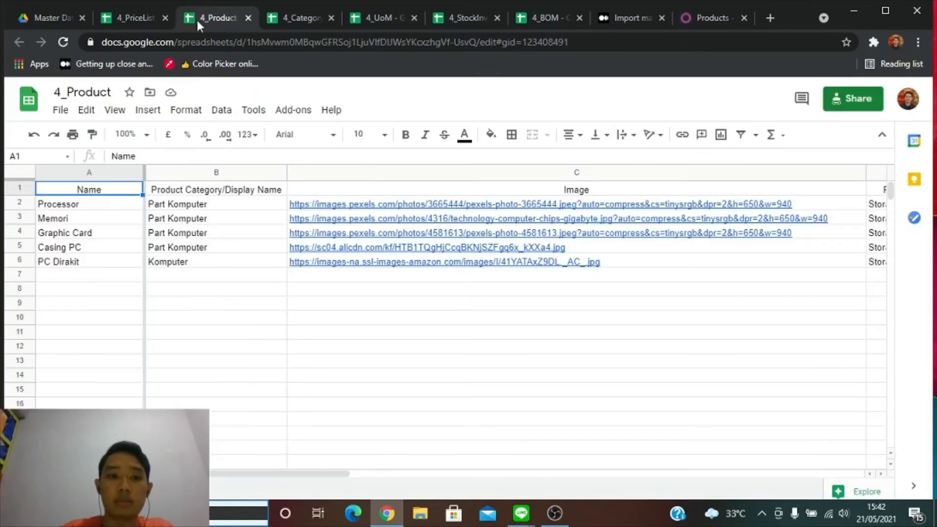
Scroll across the 4_Product sheet, check 4_PriceList, then return to Odoo's Products list.
{"action": "left_click", "coordinate": [242, 319]}
{"action": "left_click_drag", "start_coordinate": [296, 476], "coordinate": [341, 471]}
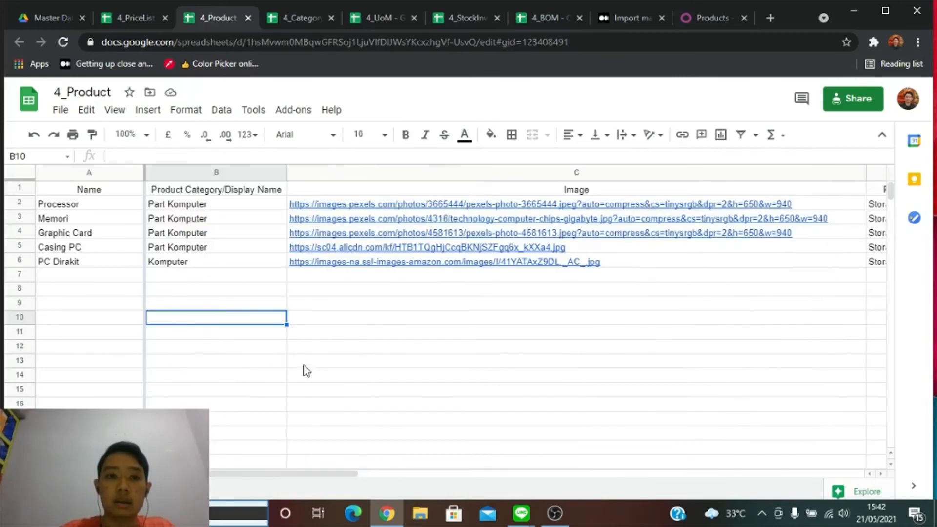
{"action": "left_click", "coordinate": [145, 17]}
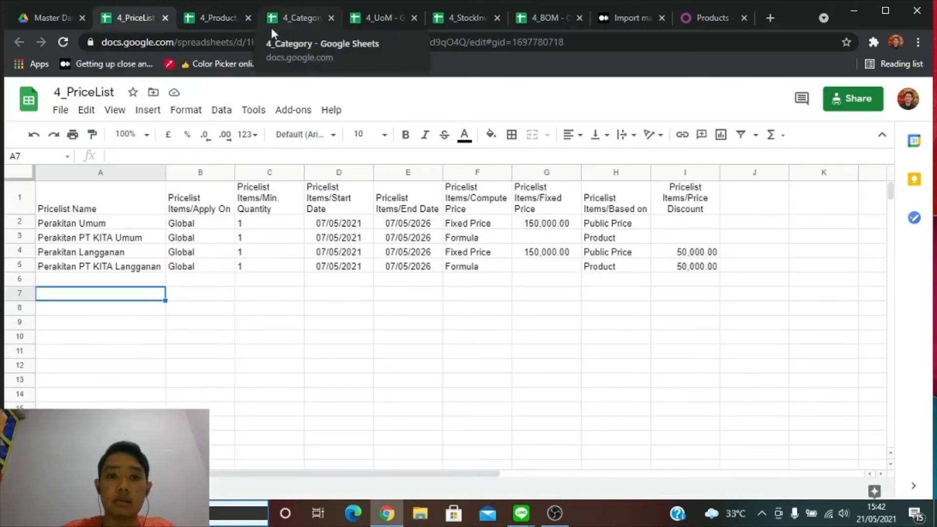
{"action": "left_click", "coordinate": [703, 18]}
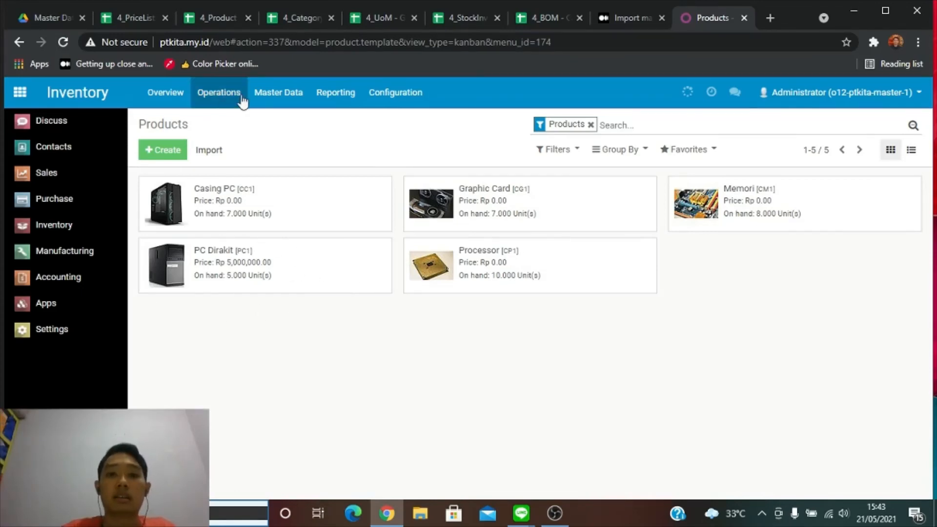
Compare the 4_Category sheet with Odoo's Product Categories list showing Komputer and Part Komputer.
{"action": "left_click", "coordinate": [227, 19]}
{"action": "left_click", "coordinate": [303, 19]}
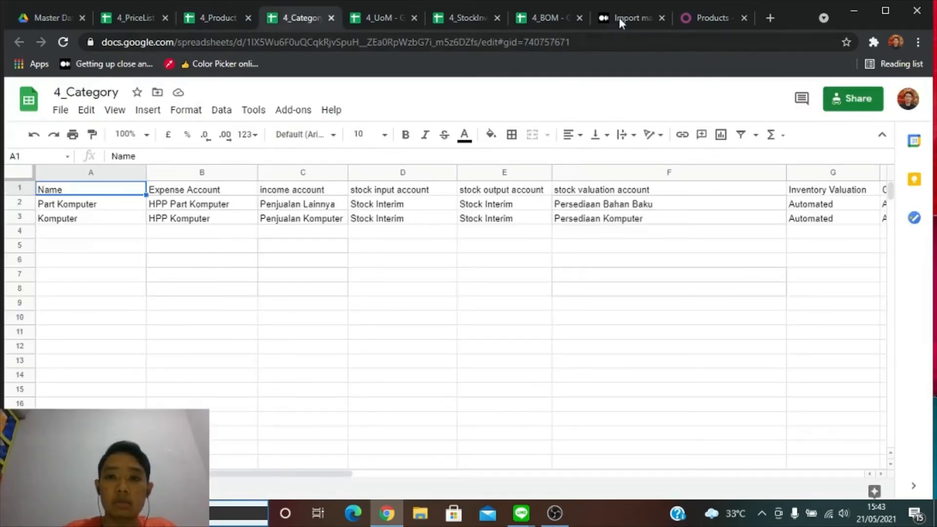
{"action": "left_click", "coordinate": [682, 18]}
{"action": "left_click", "coordinate": [278, 93]}
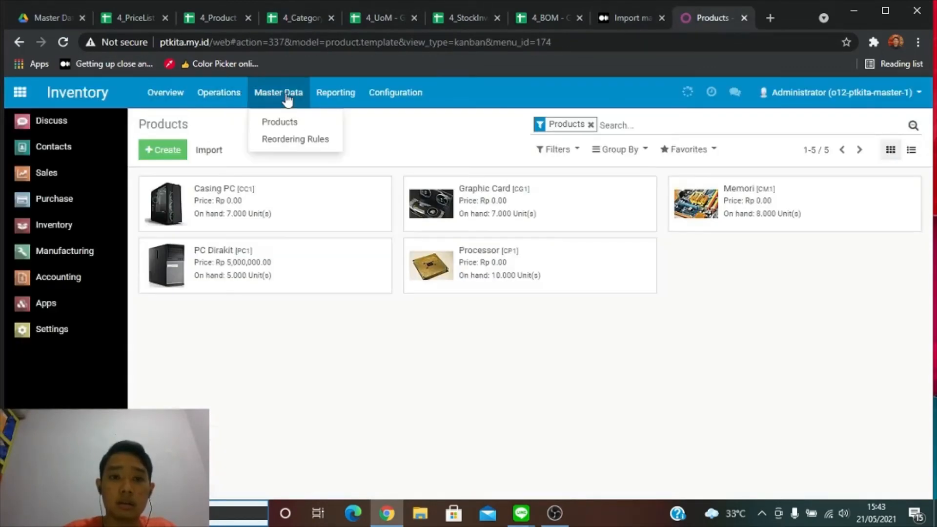
{"action": "mouse_move", "coordinate": [329, 97]}
{"action": "mouse_move", "coordinate": [416, 96]}
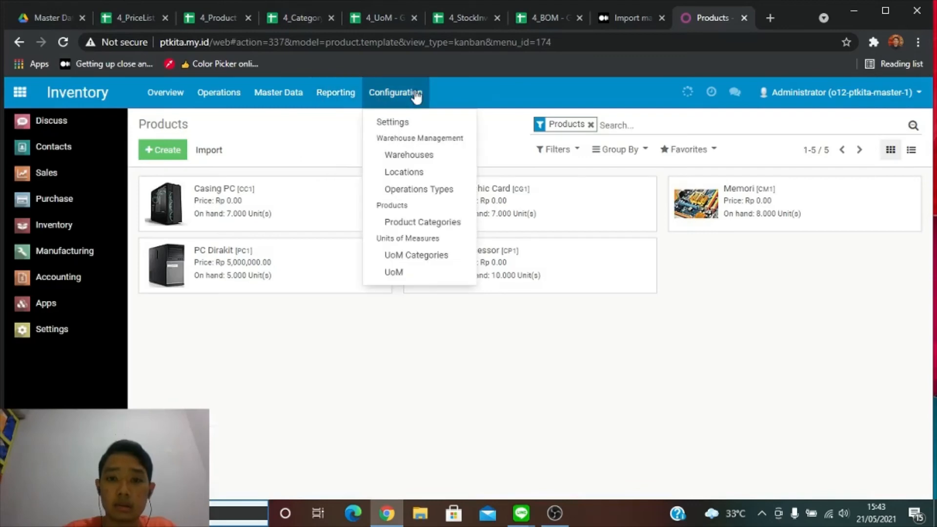
{"action": "left_click", "coordinate": [422, 223]}
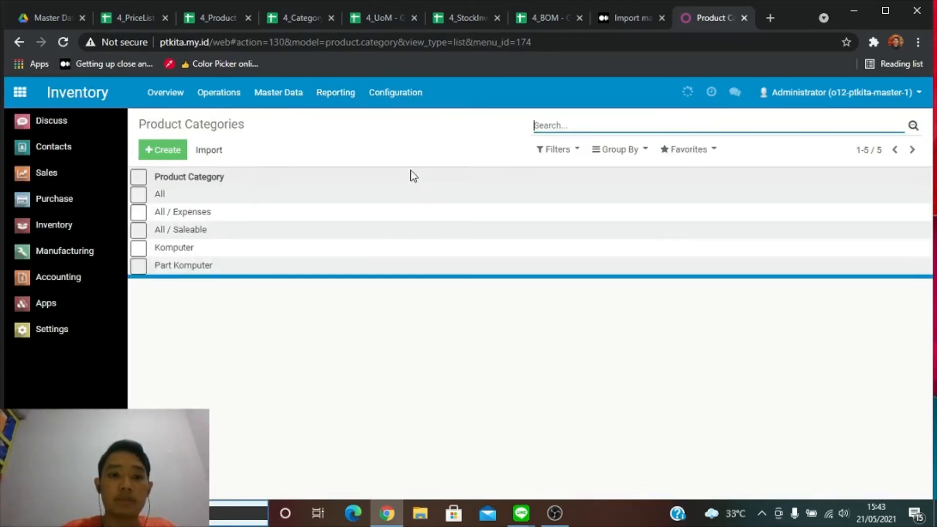
{"action": "left_click", "coordinate": [300, 19]}
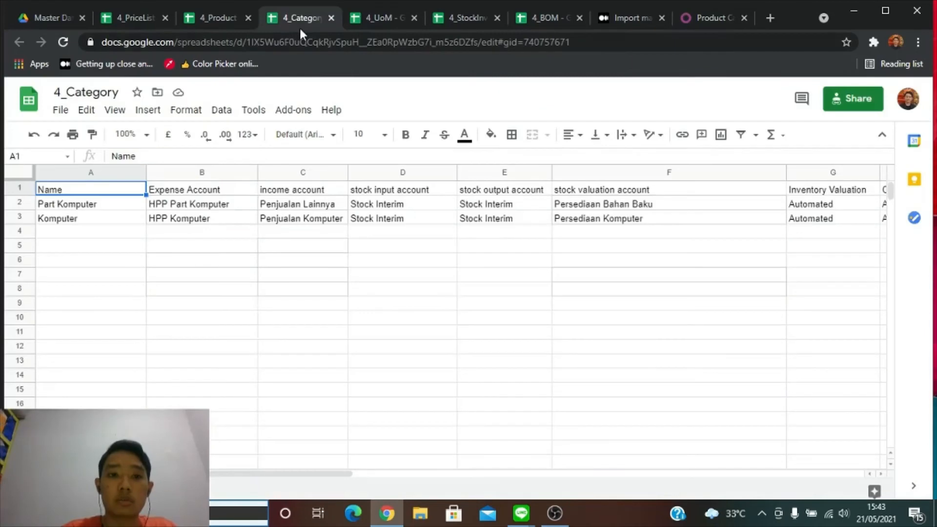
Check that Odoo's Komputer and Part Komputer category records match the sheet's account settings.
{"action": "left_click", "coordinate": [94, 207]}
{"action": "left_click", "coordinate": [100, 222]}
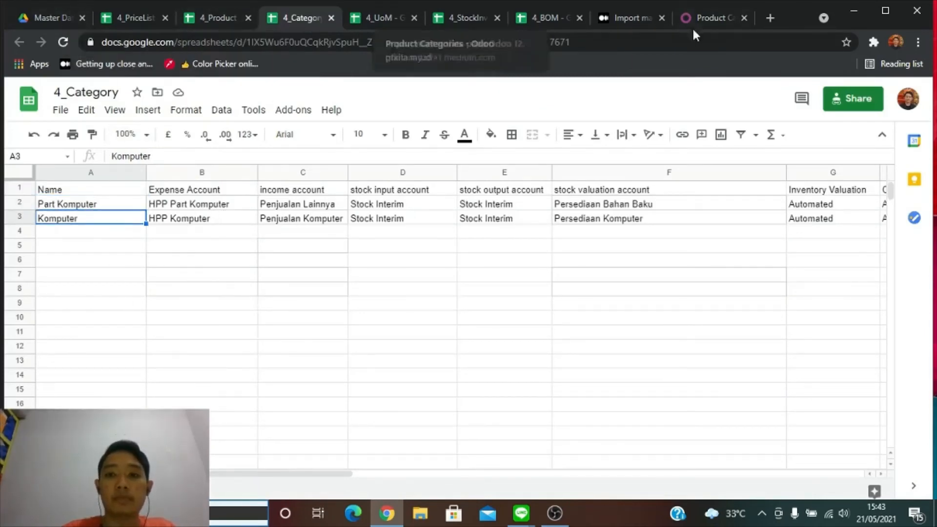
{"action": "left_click", "coordinate": [703, 19]}
{"action": "left_click", "coordinate": [272, 250]}
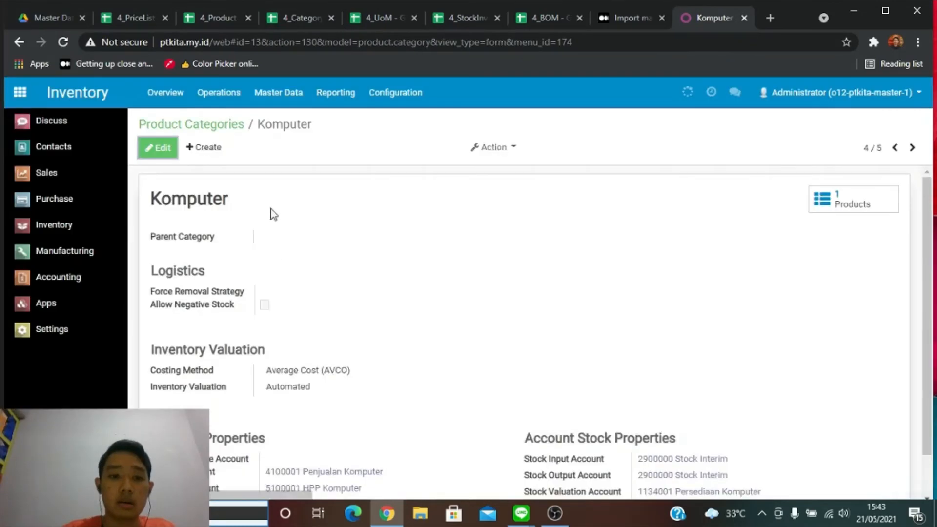
{"action": "scroll", "coordinate": [293, 234], "scroll_direction": "down", "scroll_amount": 1}
{"action": "scroll", "coordinate": [213, 282], "scroll_direction": "up", "scroll_amount": 1}
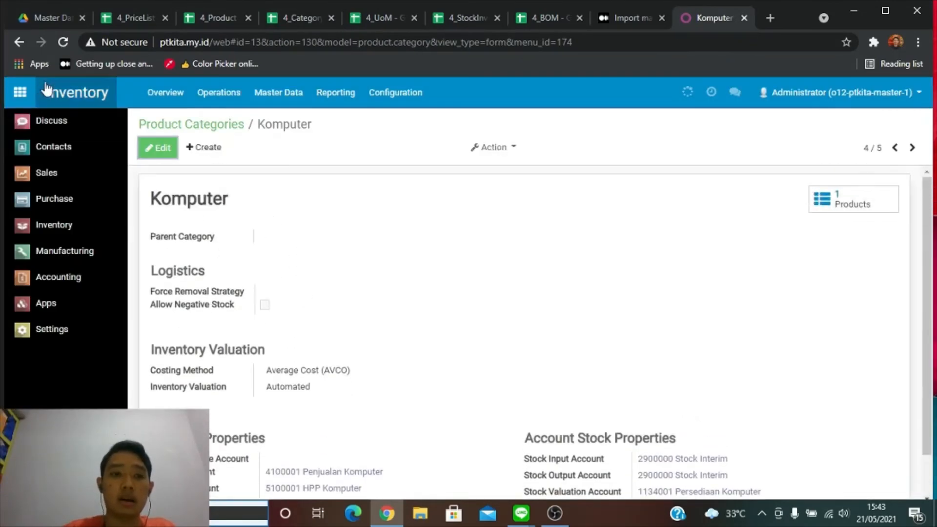
{"action": "left_click", "coordinate": [19, 42]}
{"action": "left_click", "coordinate": [199, 266]}
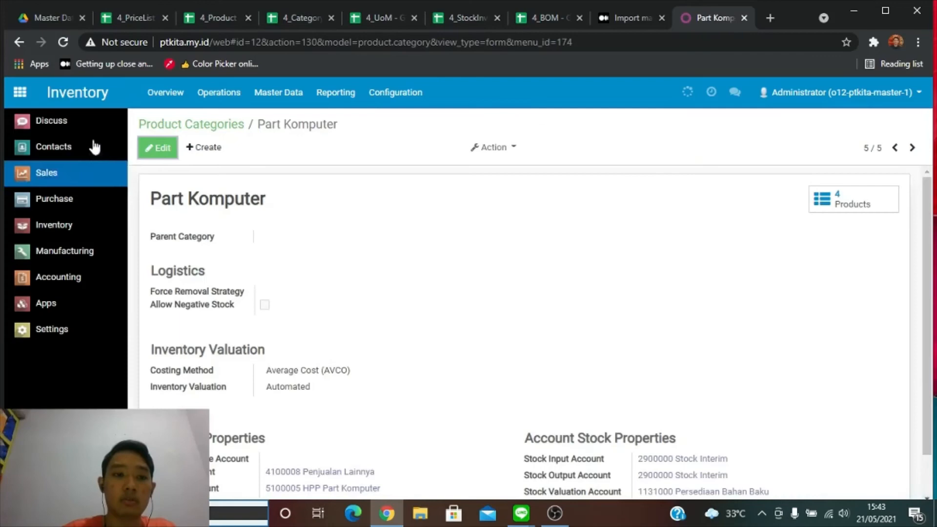
{"action": "left_click", "coordinate": [19, 48]}
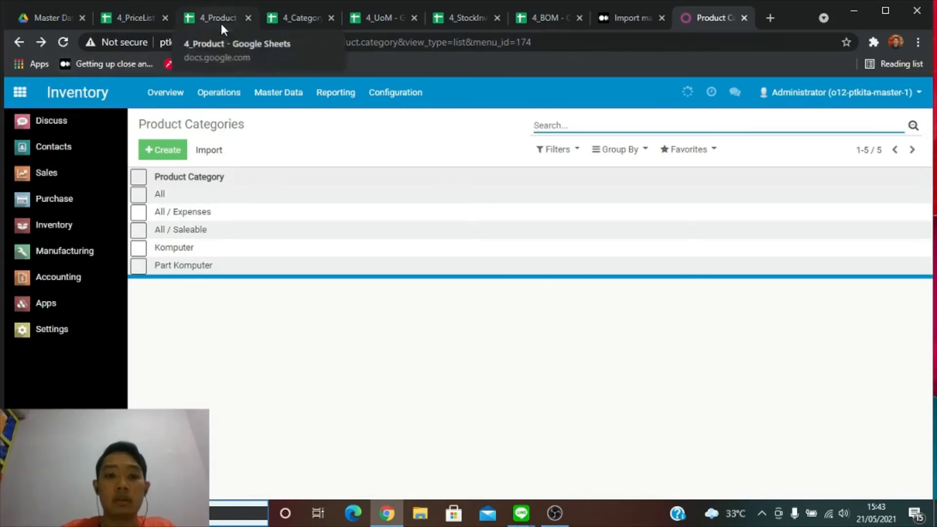
Review the 4_UoM sheet with its Karton 2, Karton 4, Karton 24 and Karton 36 units.
{"action": "left_click", "coordinate": [303, 20]}
{"action": "mouse_move", "coordinate": [301, 475]}
{"action": "left_mouse_down"}
{"action": "mouse_move", "coordinate": [408, 475]}
{"action": "mouse_move", "coordinate": [298, 474]}
{"action": "left_mouse_up"}
{"action": "left_click", "coordinate": [384, 17]}
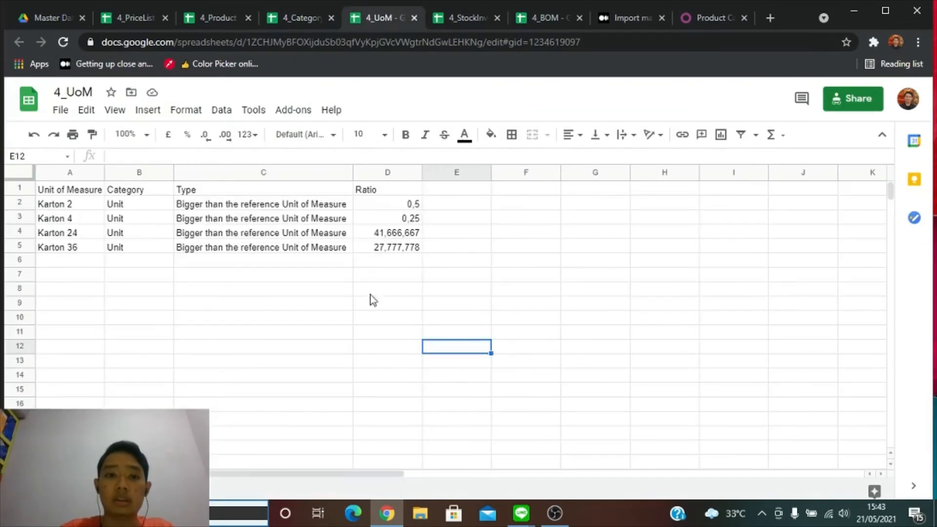
{"action": "left_click", "coordinate": [143, 320]}
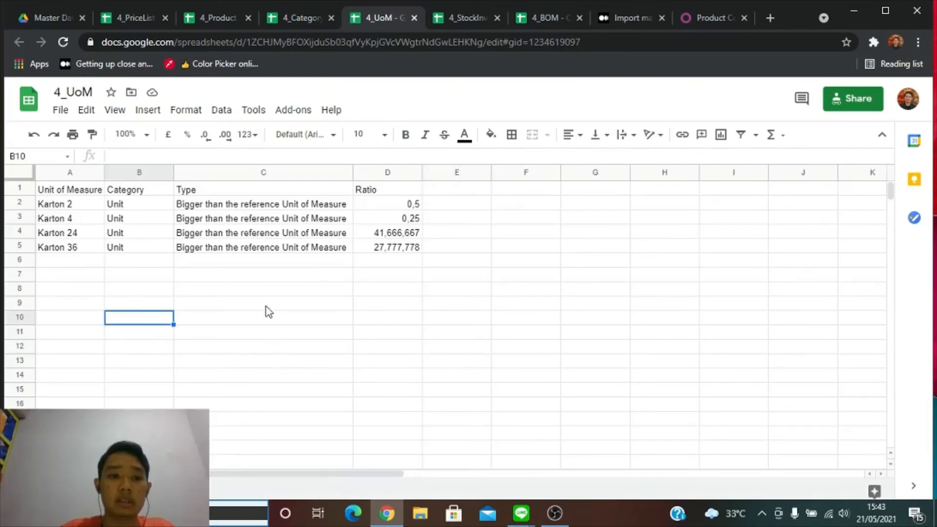
{"action": "left_click", "coordinate": [267, 278]}
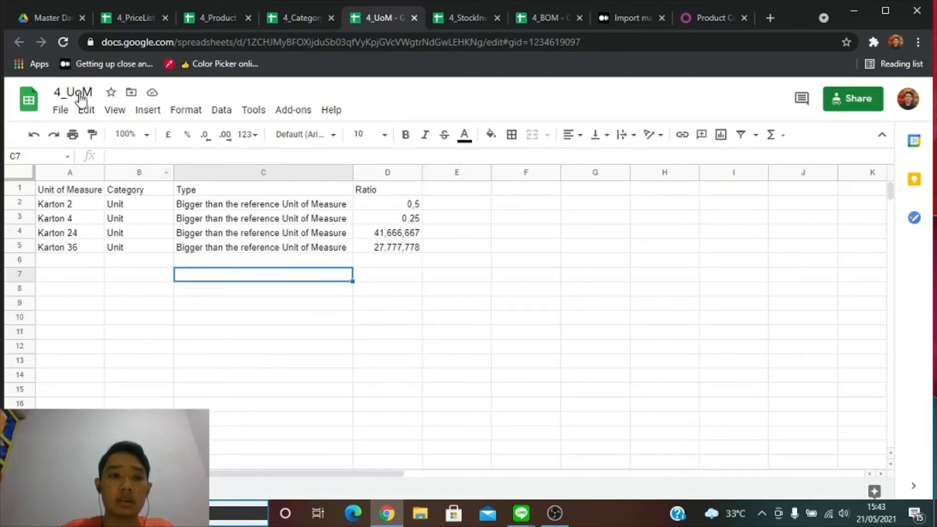
Search the tutorial for 'uom' and check the Karton units in Odoo's Units of Measure list.
{"action": "left_click", "coordinate": [627, 17]}
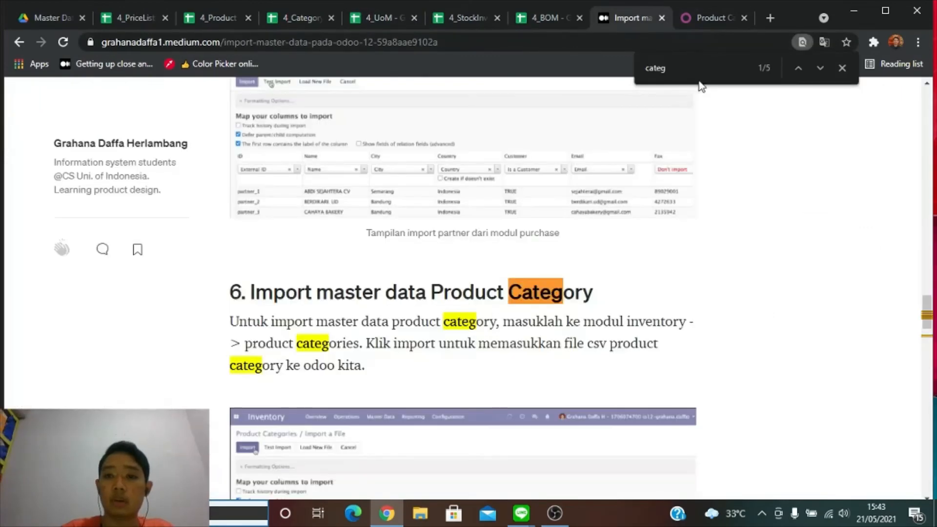
{"action": "type", "text": "uom"}
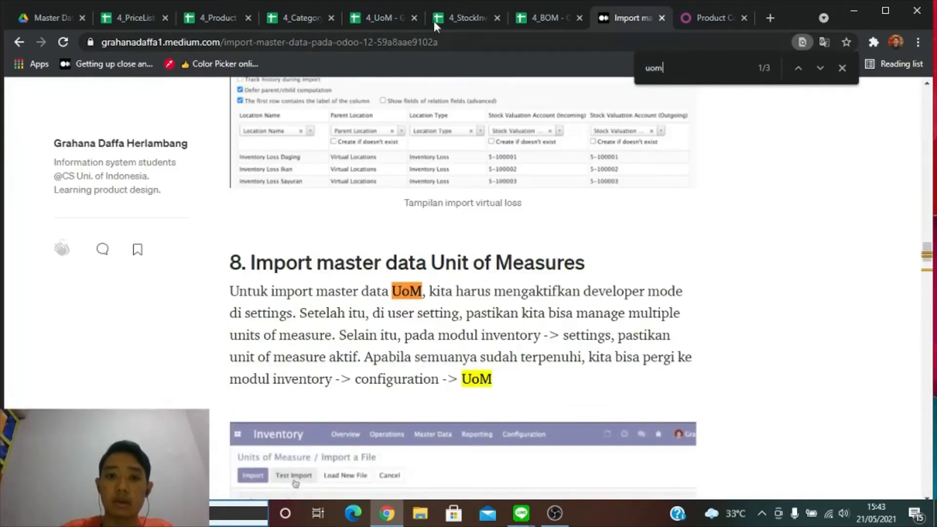
{"action": "left_click", "coordinate": [697, 17]}
{"action": "left_click", "coordinate": [388, 106]}
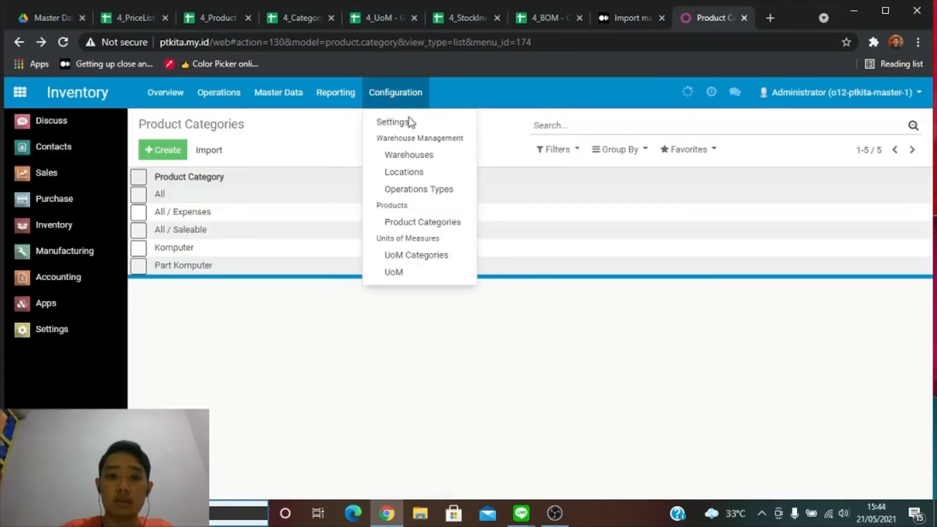
{"action": "left_click", "coordinate": [434, 274]}
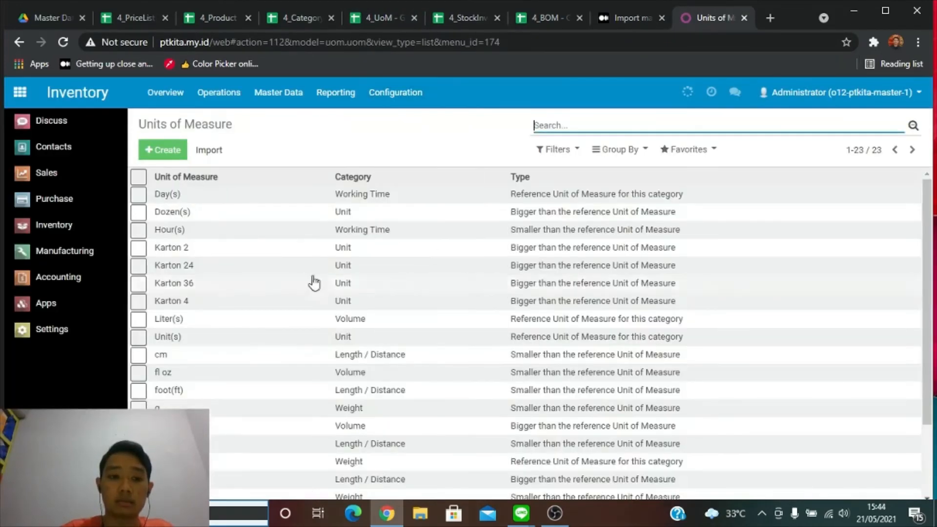
{"action": "scroll", "coordinate": [293, 278], "scroll_direction": "down", "scroll_amount": 2}
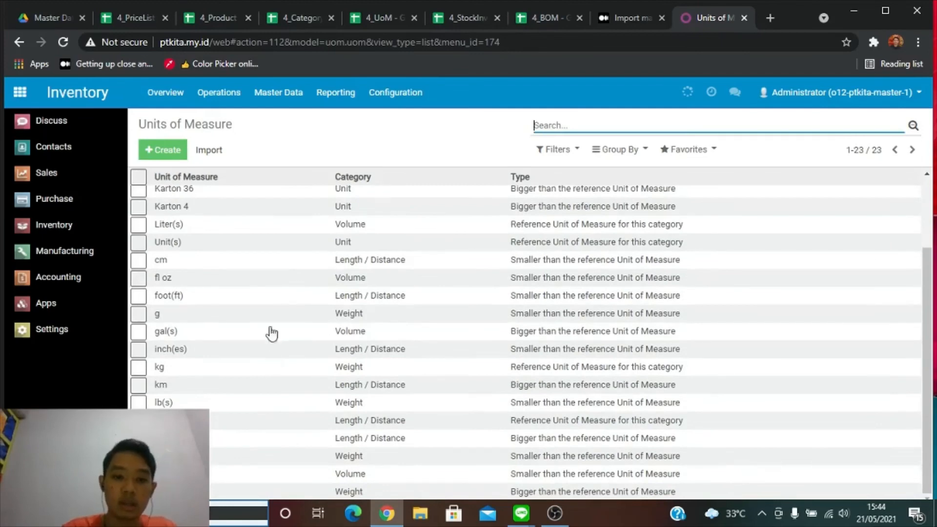
{"action": "scroll", "coordinate": [274, 385], "scroll_direction": "up", "scroll_amount": 2}
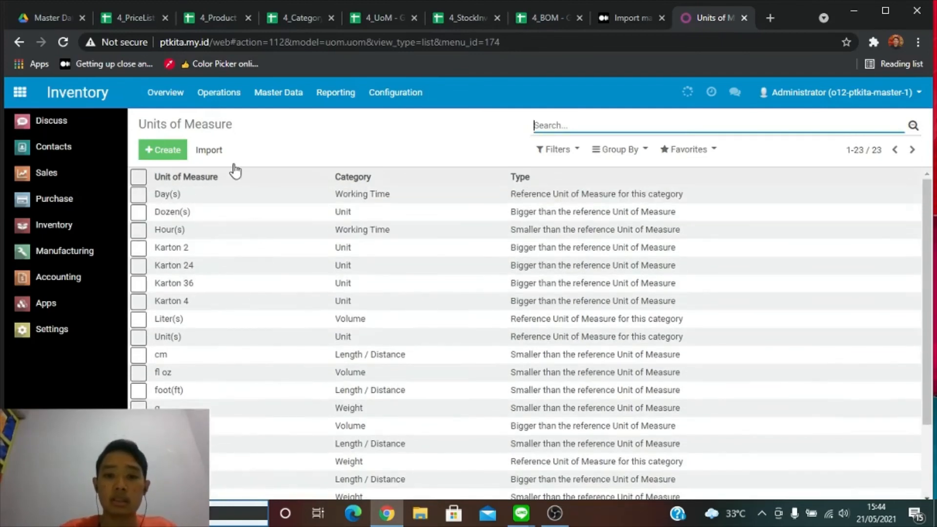
Recheck the four Karton rows on 4_UoM, then move to the 4_StockInventory sheet.
{"action": "left_click", "coordinate": [374, 19]}
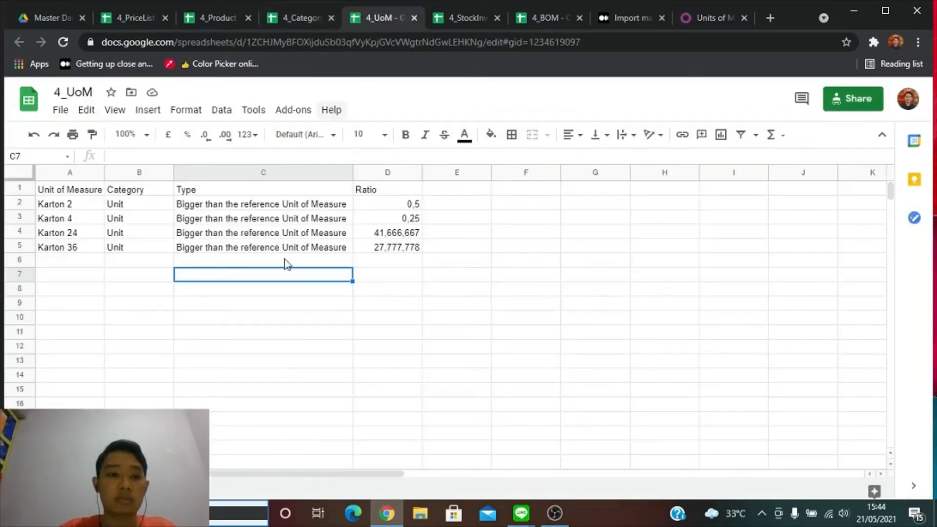
{"action": "left_click", "coordinate": [275, 361]}
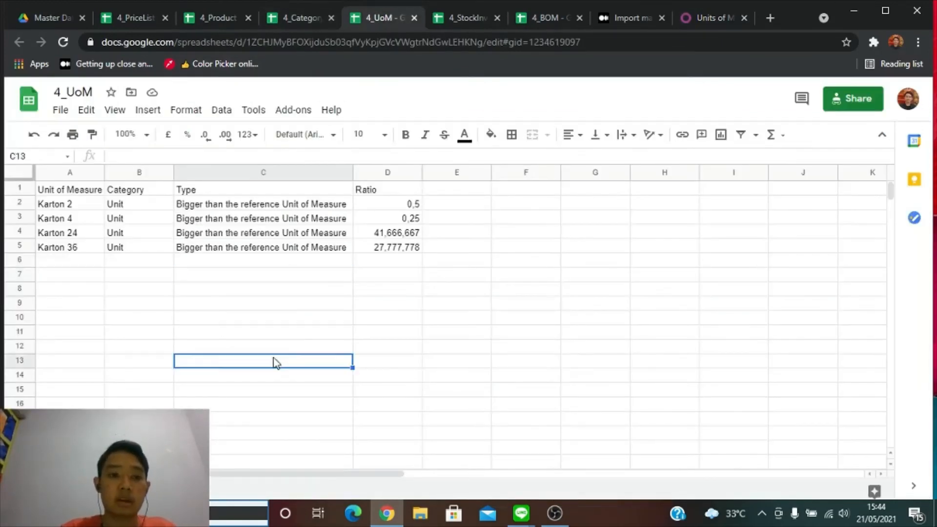
{"action": "left_click", "coordinate": [404, 265]}
{"action": "left_click", "coordinate": [410, 305]}
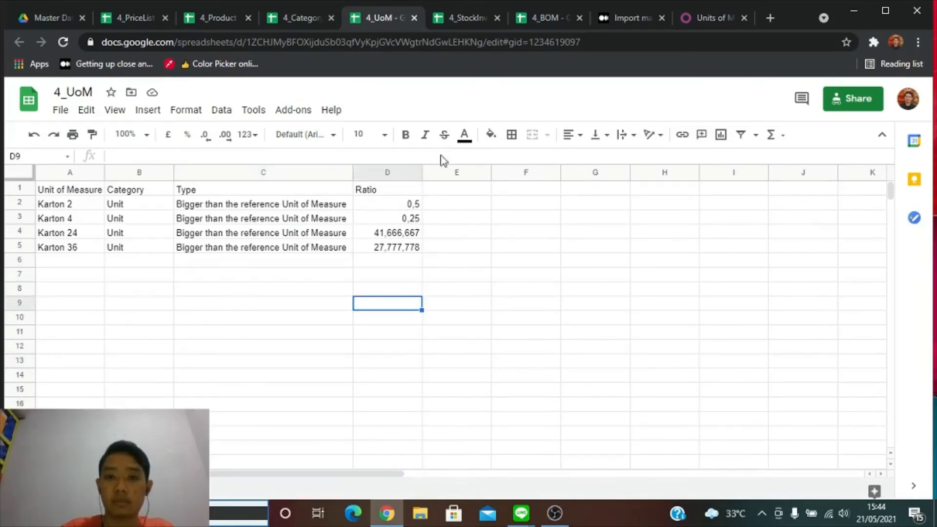
{"action": "left_click", "coordinate": [460, 18]}
Review the 4_StockInventory sheet and browse Odoo's Inventory menus.
{"action": "left_click", "coordinate": [139, 233]}
{"action": "left_click", "coordinate": [173, 292]}
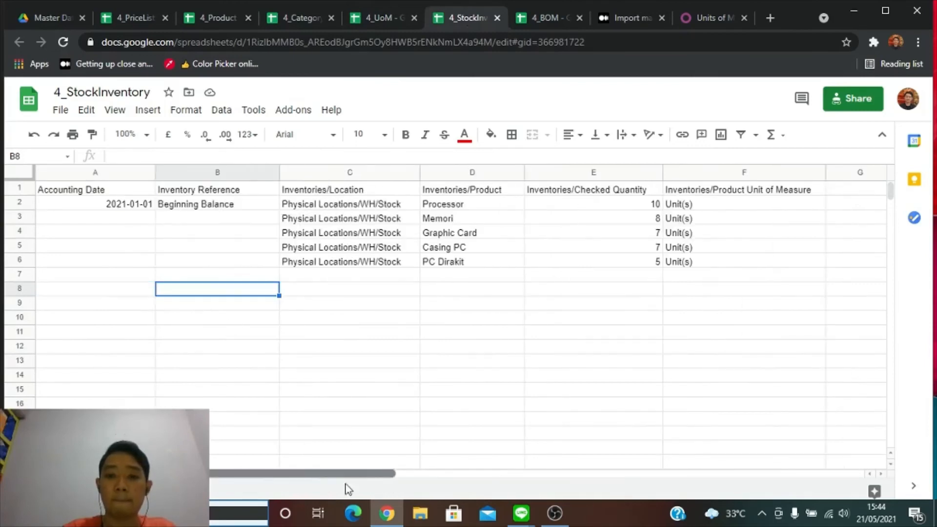
{"action": "left_click", "coordinate": [108, 318]}
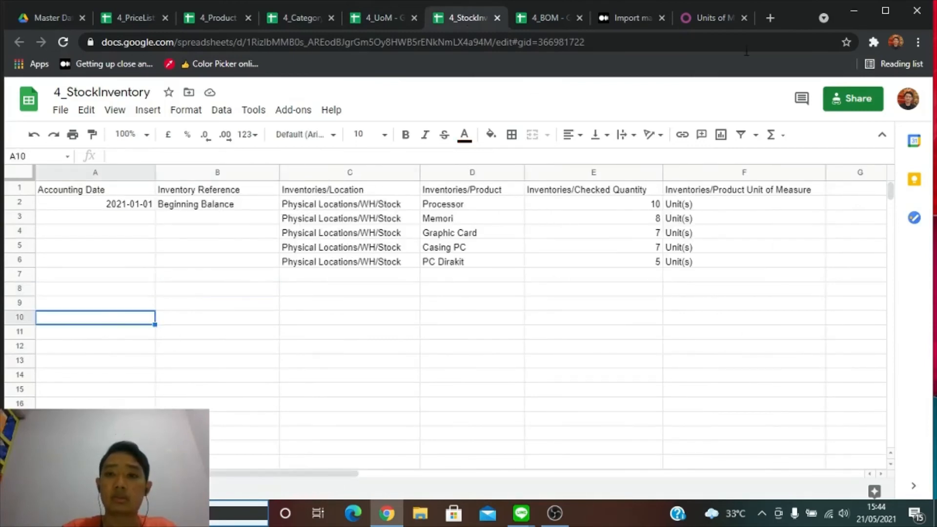
{"action": "left_click", "coordinate": [725, 19]}
{"action": "left_click", "coordinate": [401, 92]}
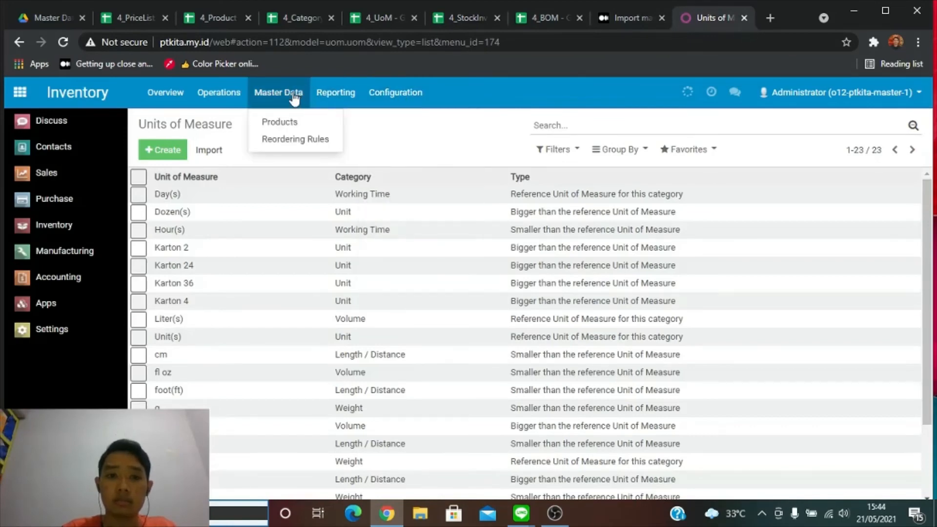
{"action": "mouse_move", "coordinate": [205, 98]}
{"action": "mouse_move", "coordinate": [331, 97]}
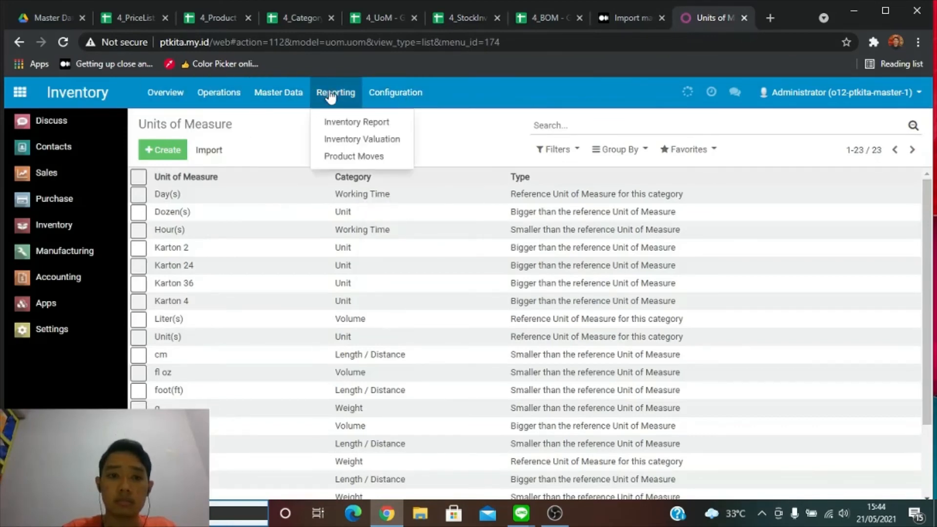
Search the tutorial for 'stock' and inspect Odoo's Beginning Balance inventory adjustment products.
{"action": "left_click", "coordinate": [629, 18]}
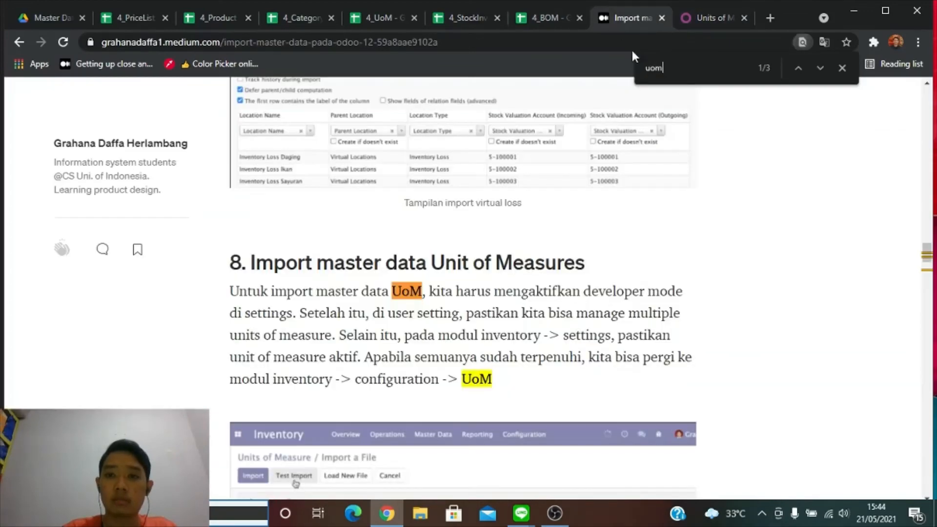
{"action": "type", "text": "stock"}
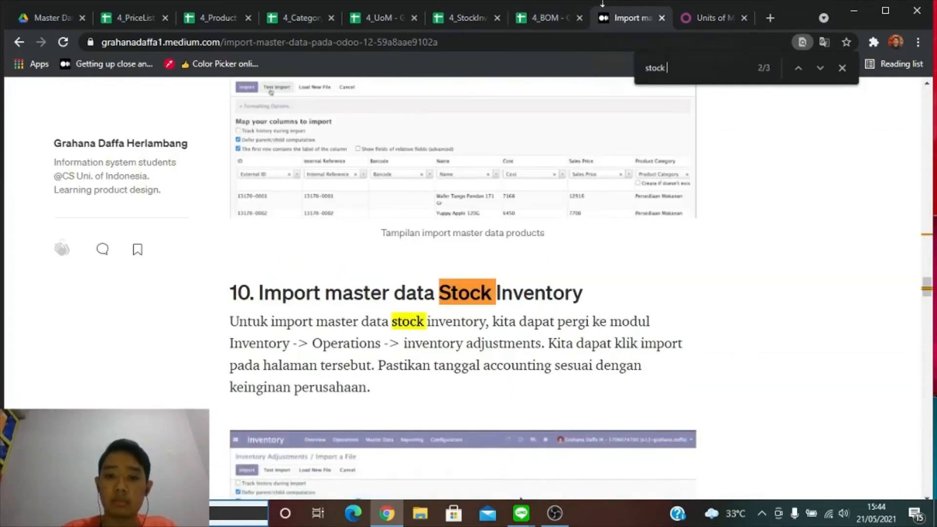
{"action": "left_click", "coordinate": [697, 19]}
{"action": "left_click", "coordinate": [224, 100]}
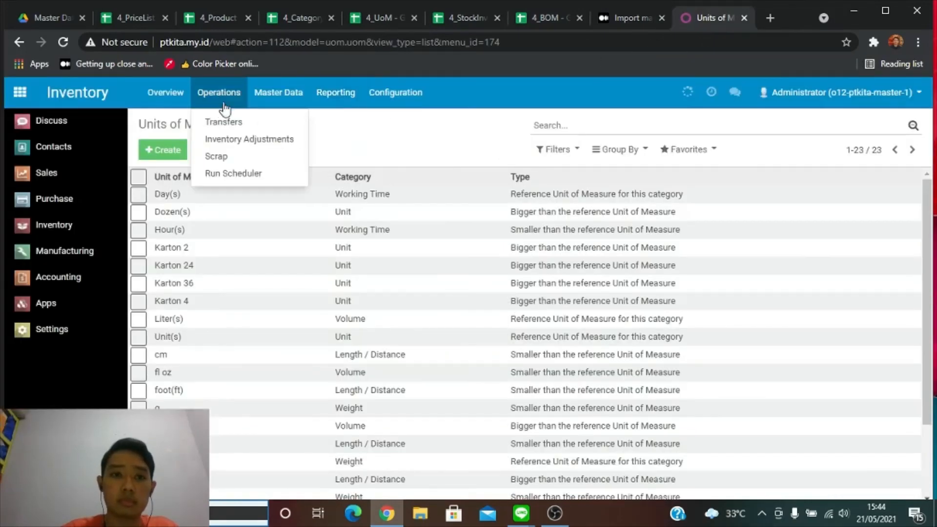
{"action": "left_click", "coordinate": [263, 141]}
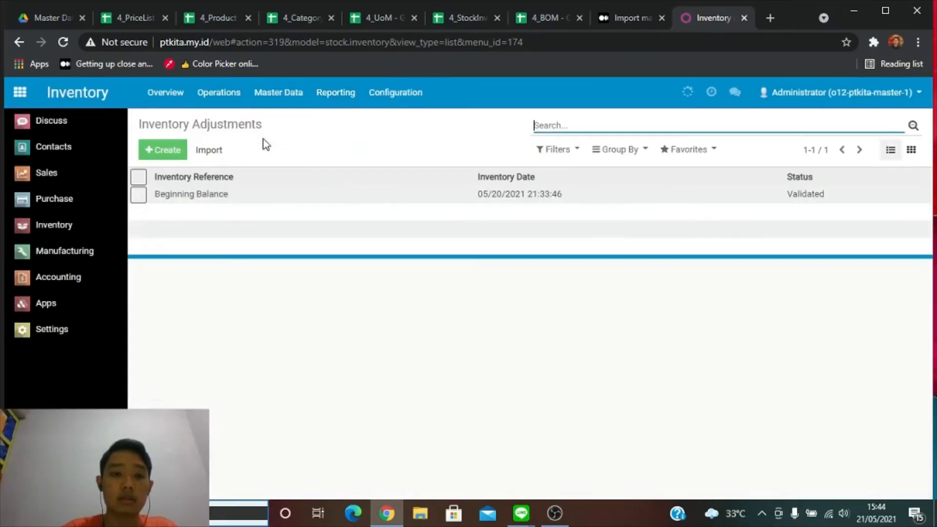
{"action": "left_click", "coordinate": [264, 195]}
{"action": "scroll", "coordinate": [263, 381], "scroll_direction": "down", "scroll_amount": 2}
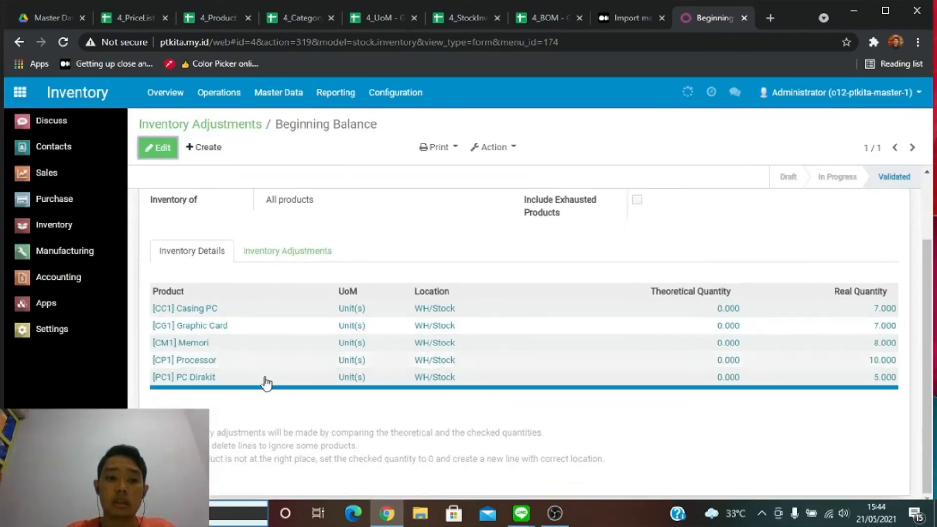
{"action": "left_click_drag", "start_coordinate": [307, 391], "coordinate": [356, 386]}
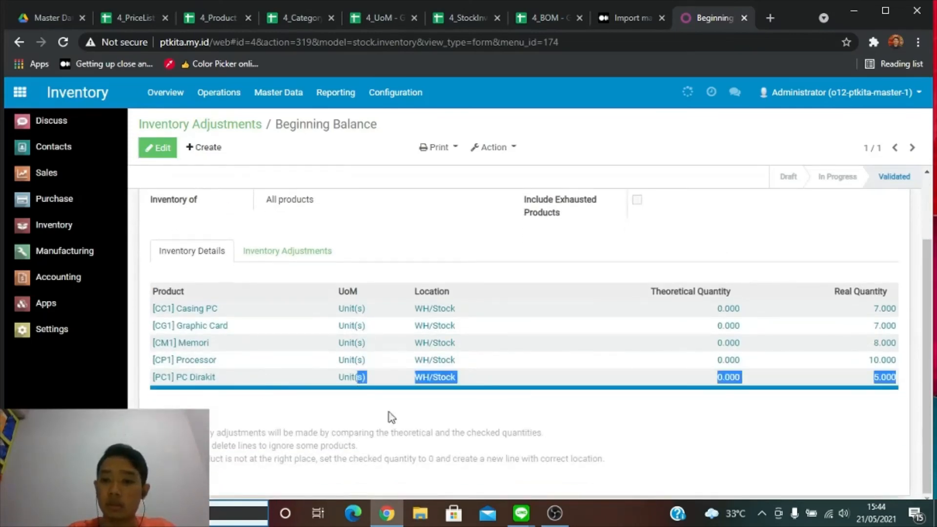
{"action": "left_click", "coordinate": [487, 440]}
{"action": "scroll", "coordinate": [558, 414], "scroll_direction": "up", "scroll_amount": 2}
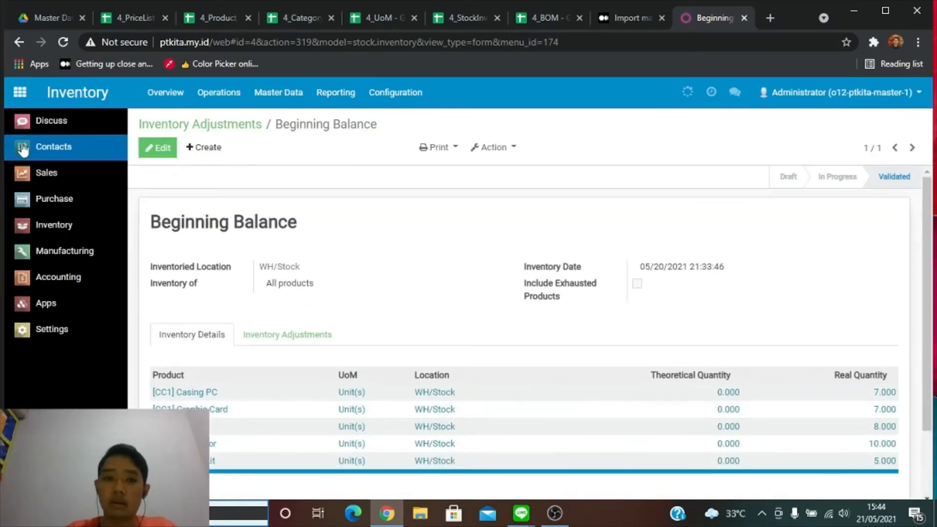
Match the sheet's 2021-01-01 date, quantities E2:E6 and products D2:D6 against Odoo, then open 4_BOM.
{"action": "left_click", "coordinate": [461, 18]}
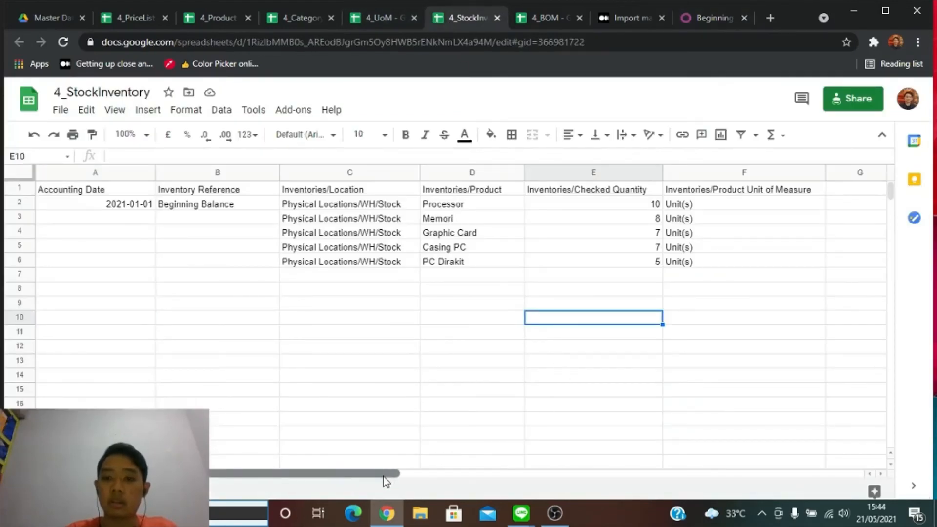
{"action": "left_click", "coordinate": [284, 324]}
{"action": "left_click", "coordinate": [161, 276]}
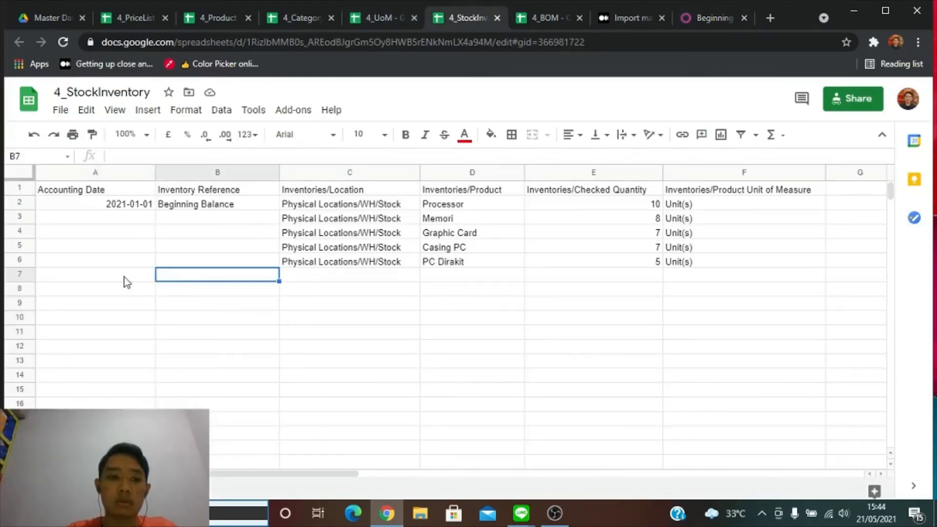
{"action": "left_click", "coordinate": [91, 203]}
{"action": "left_click", "coordinate": [608, 204]}
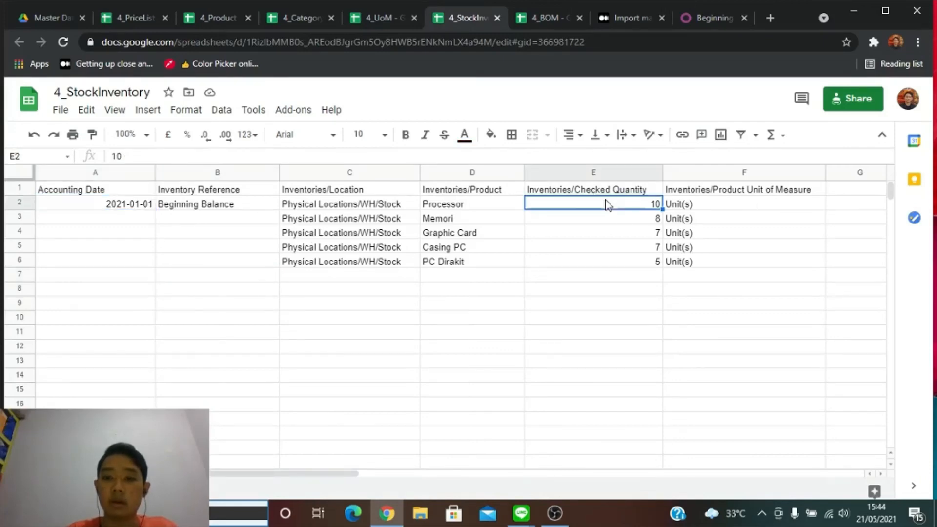
{"action": "left_click", "coordinate": [649, 266], "text": "shift"}
{"action": "left_click", "coordinate": [517, 283]}
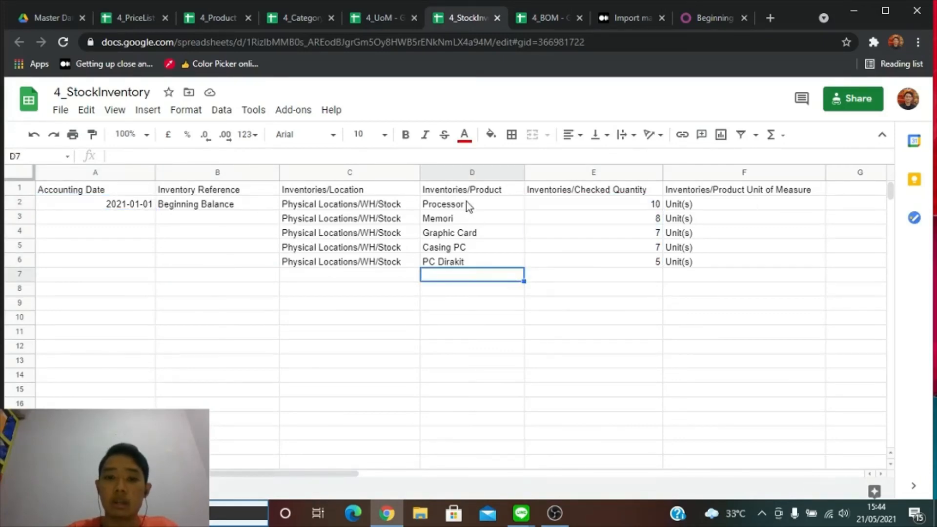
{"action": "left_click", "coordinate": [465, 200]}
{"action": "left_click", "coordinate": [486, 269], "text": "shift"}
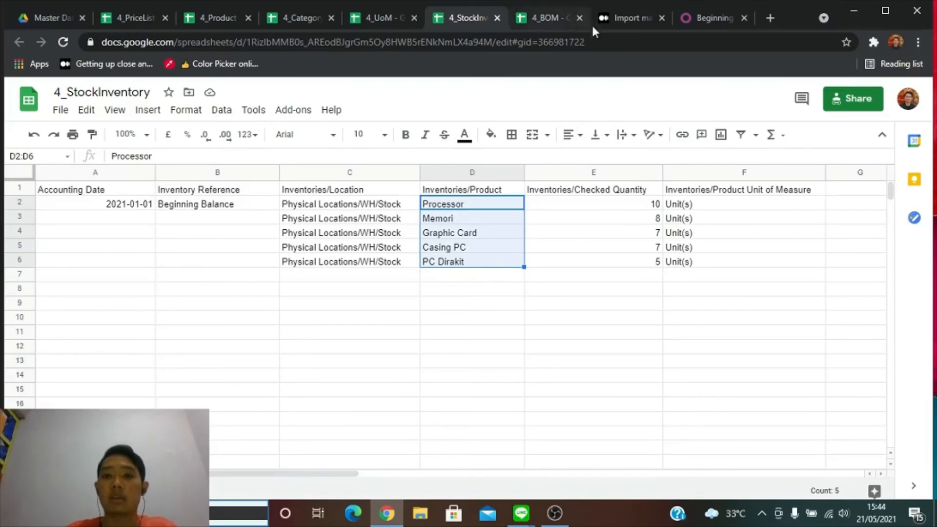
{"action": "left_click", "coordinate": [555, 15]}
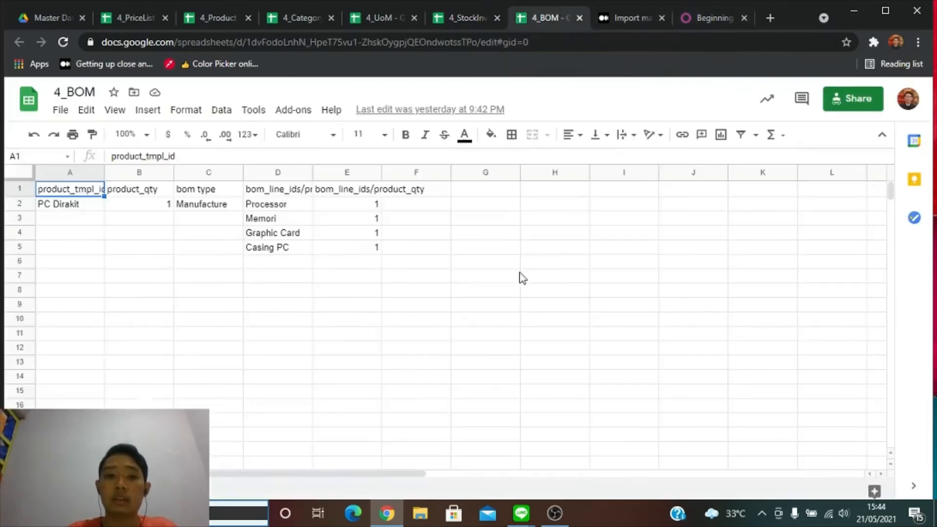
Point out the finished product PC Dirakit and its Manufacture BOM type on 4_BOM.
{"action": "left_click", "coordinate": [182, 247]}
{"action": "left_click", "coordinate": [90, 247]}
{"action": "left_click", "coordinate": [89, 271]}
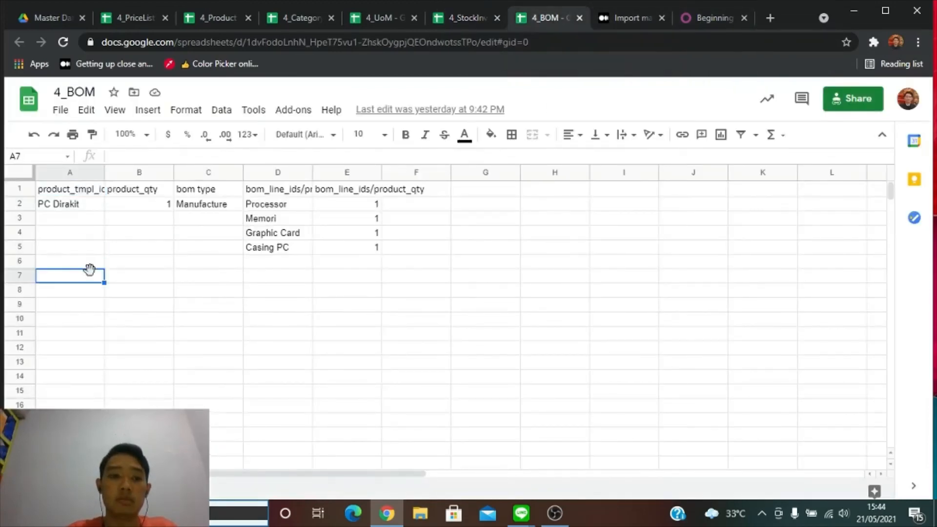
{"action": "left_click", "coordinate": [81, 209]}
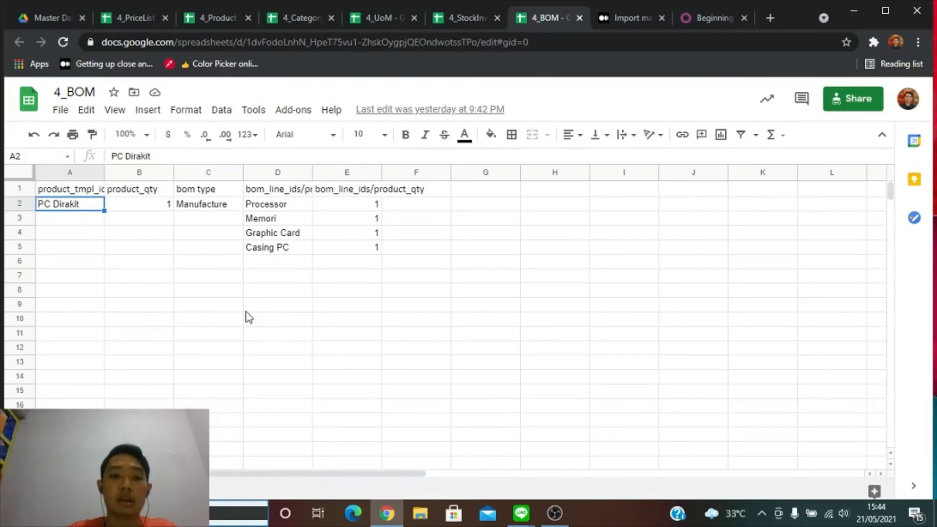
{"action": "left_click", "coordinate": [132, 218]}
{"action": "left_click", "coordinate": [135, 293]}
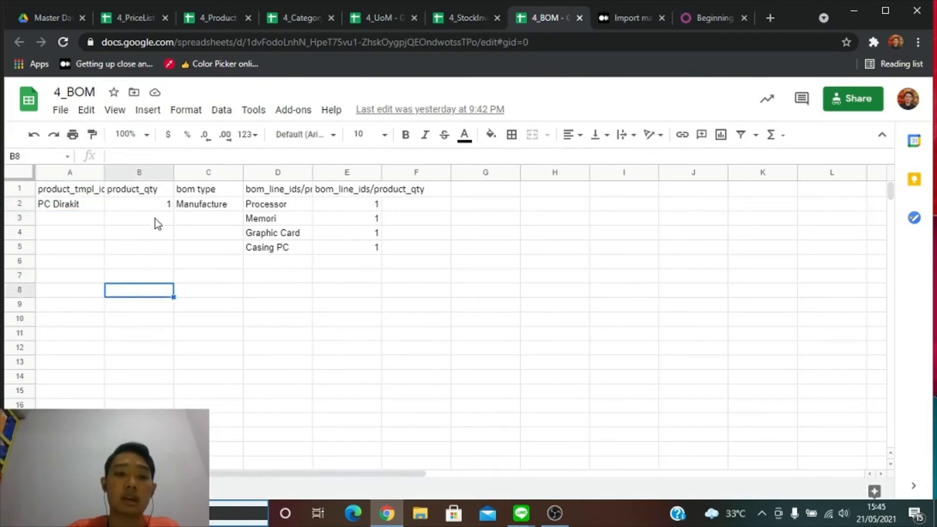
{"action": "left_click", "coordinate": [183, 209]}
Go over components Processor, Memori, Graphic Card and Casing PC (quantity 1), then return to Beginning Balance.
{"action": "left_click", "coordinate": [301, 205]}
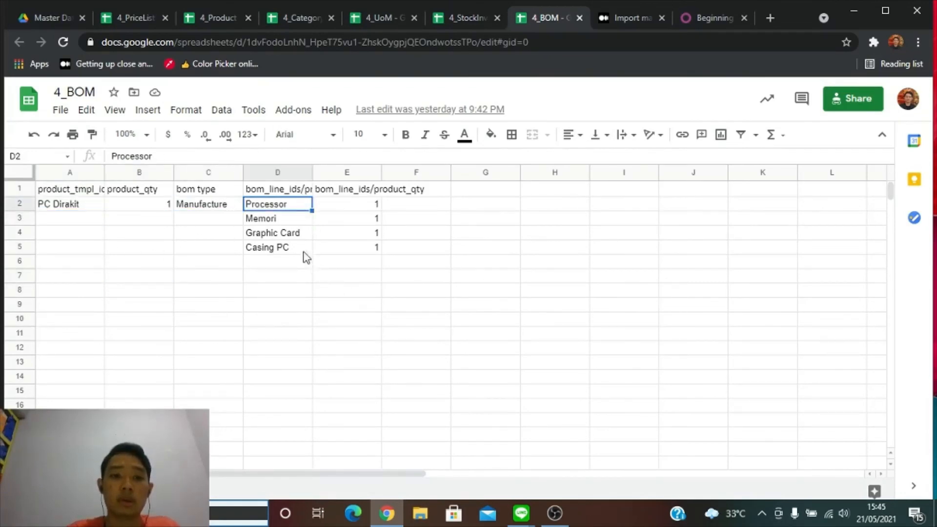
{"action": "left_click", "coordinate": [266, 222]}
{"action": "left_click", "coordinate": [279, 203]}
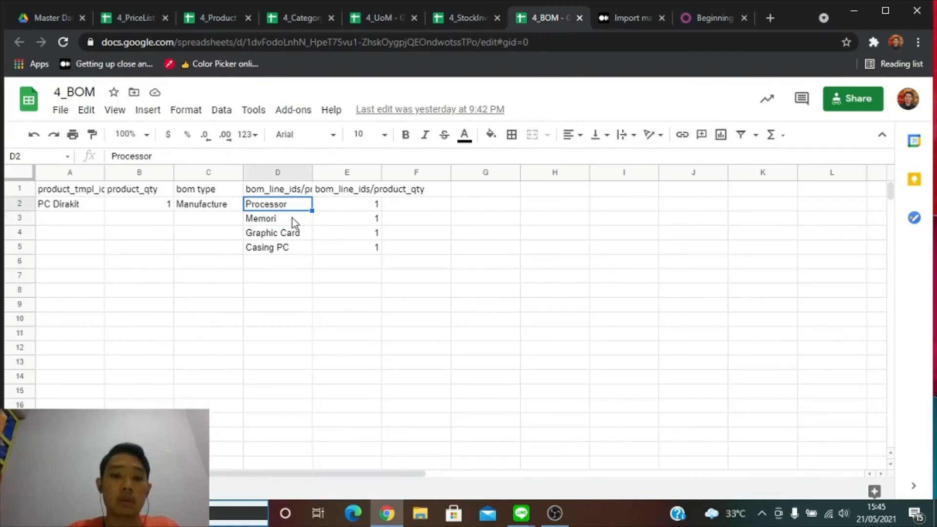
{"action": "left_click", "coordinate": [292, 220]}
{"action": "left_click", "coordinate": [306, 237]}
{"action": "left_click", "coordinate": [308, 249]}
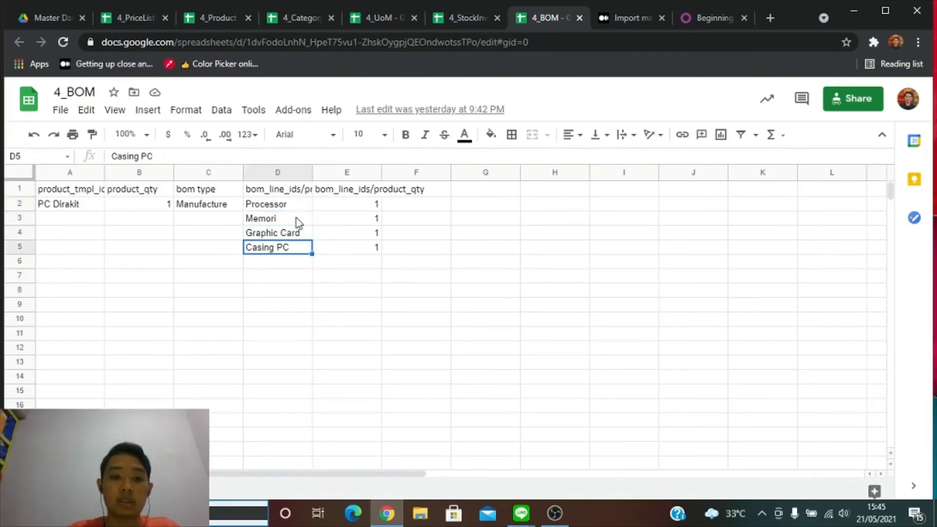
{"action": "left_click", "coordinate": [308, 265]}
{"action": "left_click", "coordinate": [359, 268]}
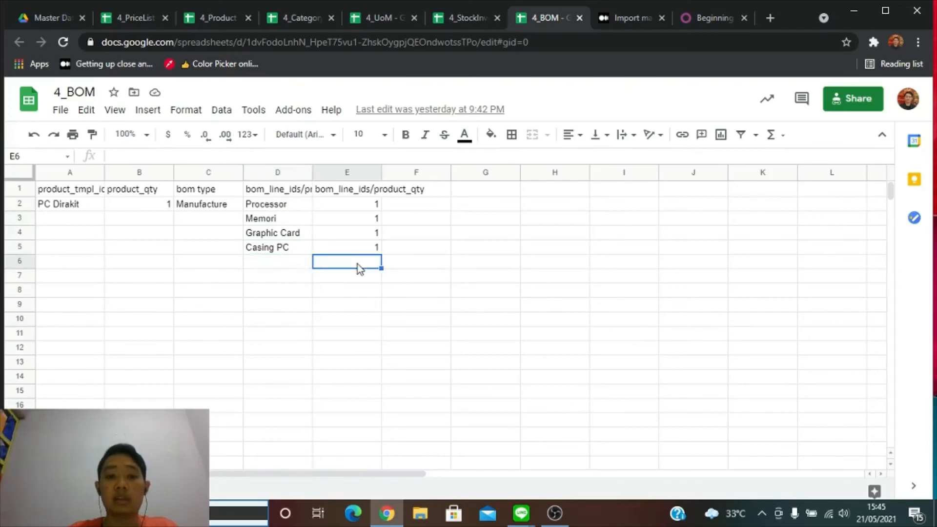
{"action": "left_click", "coordinate": [356, 248]}
{"action": "left_click", "coordinate": [228, 207]}
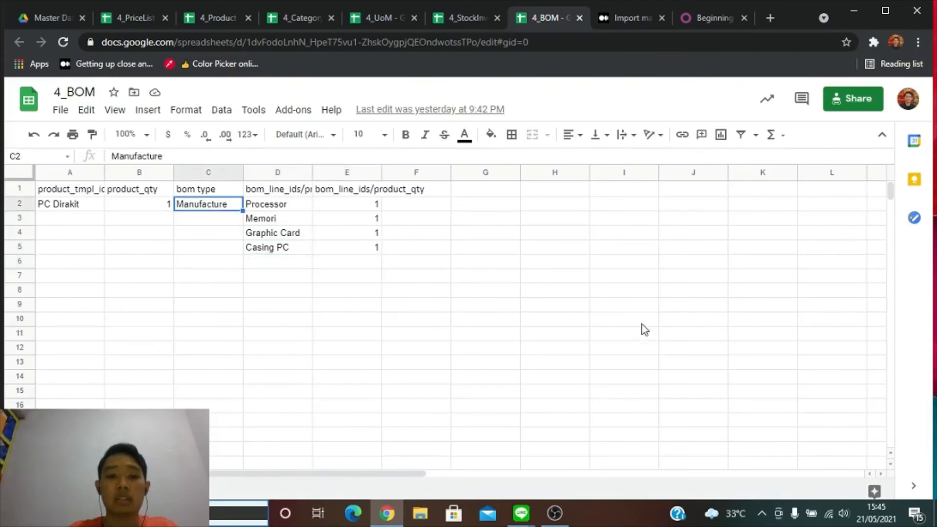
{"action": "left_click", "coordinate": [713, 18]}
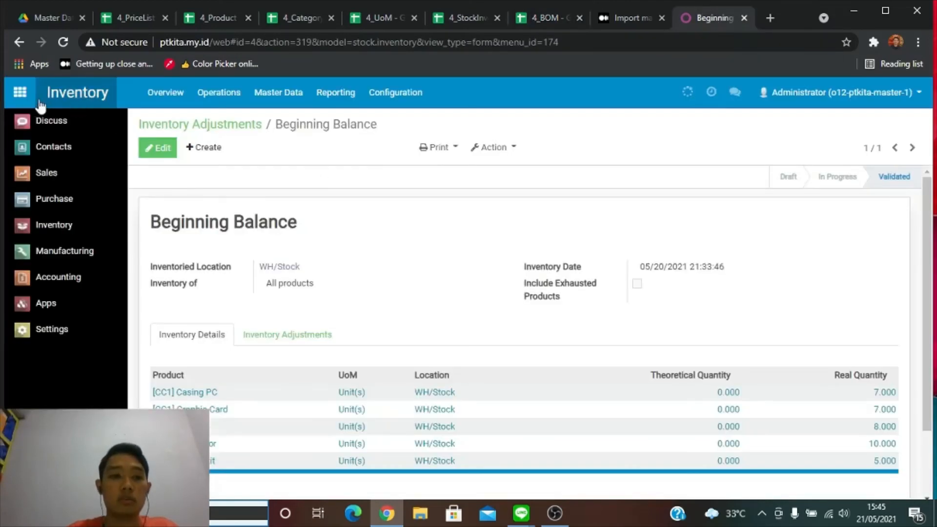
Open the [PC1] PC Dirakit bill of materials in Manufacturing and check its four components.
{"action": "left_click", "coordinate": [20, 92]}
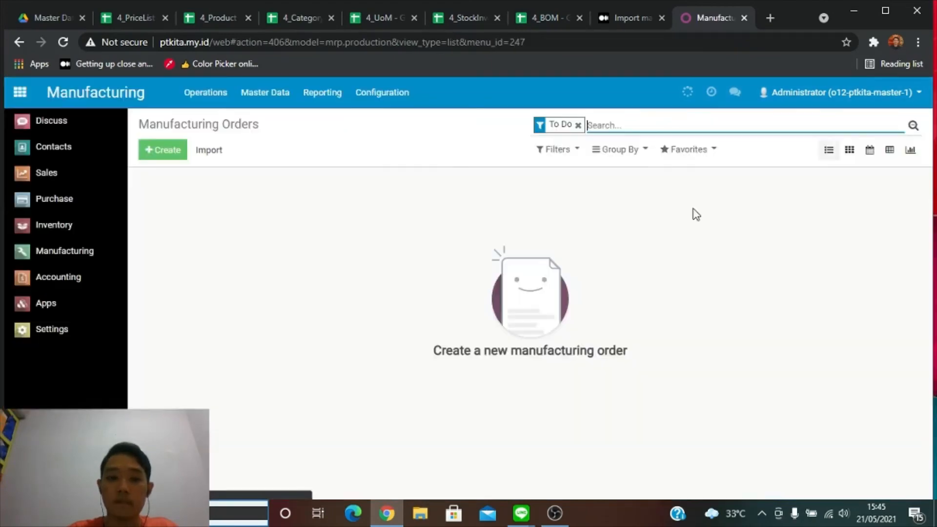
{"action": "left_click", "coordinate": [369, 93]}
{"action": "mouse_move", "coordinate": [267, 90]}
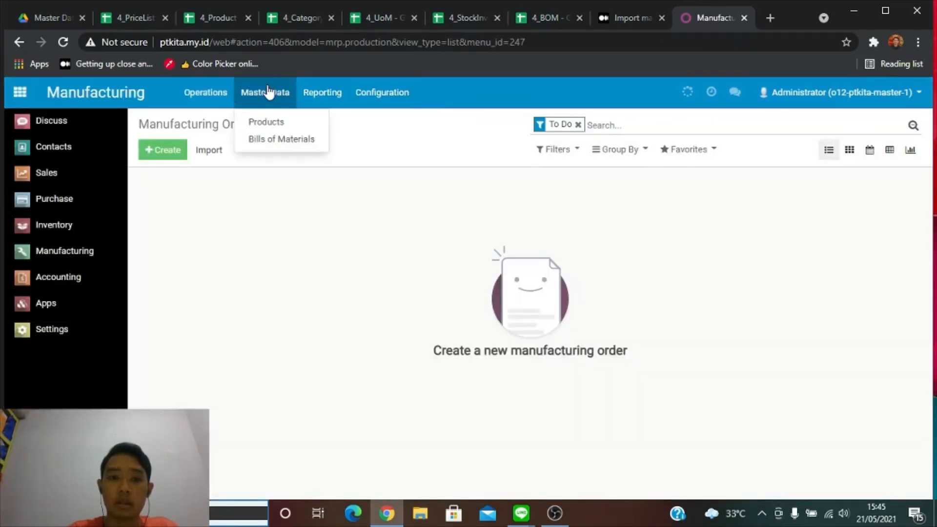
{"action": "left_click", "coordinate": [287, 142]}
{"action": "left_click", "coordinate": [218, 195]}
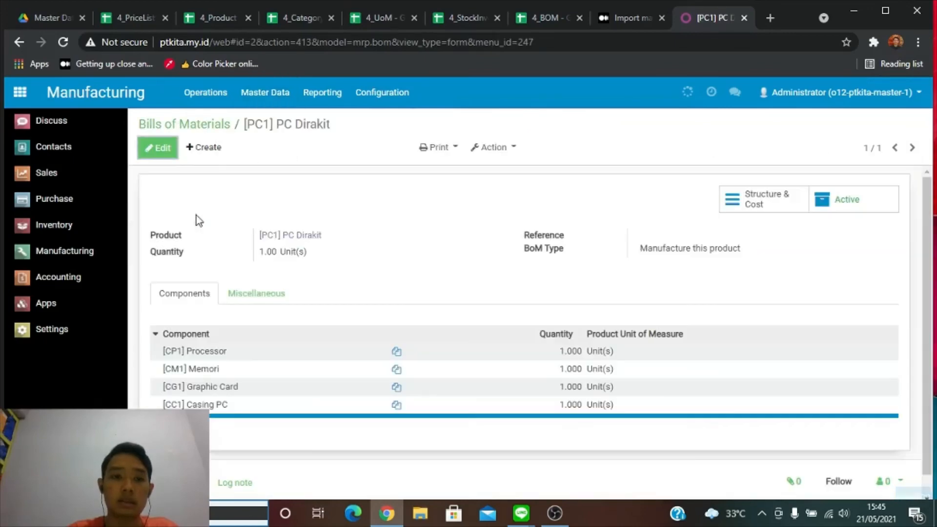
{"action": "scroll", "coordinate": [186, 205], "scroll_direction": "down", "scroll_amount": 1}
{"action": "left_click_drag", "start_coordinate": [481, 398], "coordinate": [388, 400]}
{"action": "left_click", "coordinate": [352, 410]}
{"action": "scroll", "coordinate": [254, 343], "scroll_direction": "up", "scroll_amount": 1}
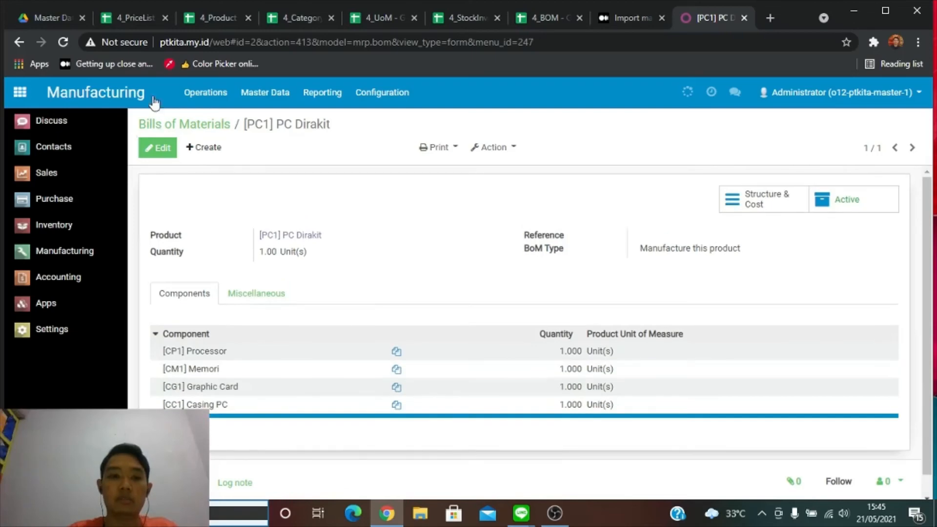
Flip through the 4_PriceList, 4_Product, 4_Category, 4_UoM, stock and 4_BOM sheets, then return to Master Data.
{"action": "left_click", "coordinate": [540, 22]}
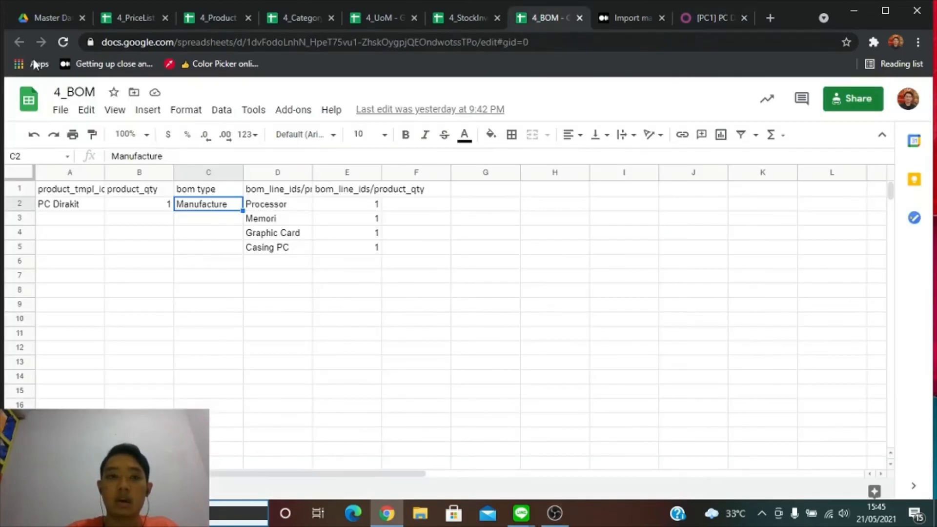
{"action": "left_click", "coordinate": [106, 22]}
{"action": "left_click", "coordinate": [222, 21]}
{"action": "left_click", "coordinate": [315, 22]}
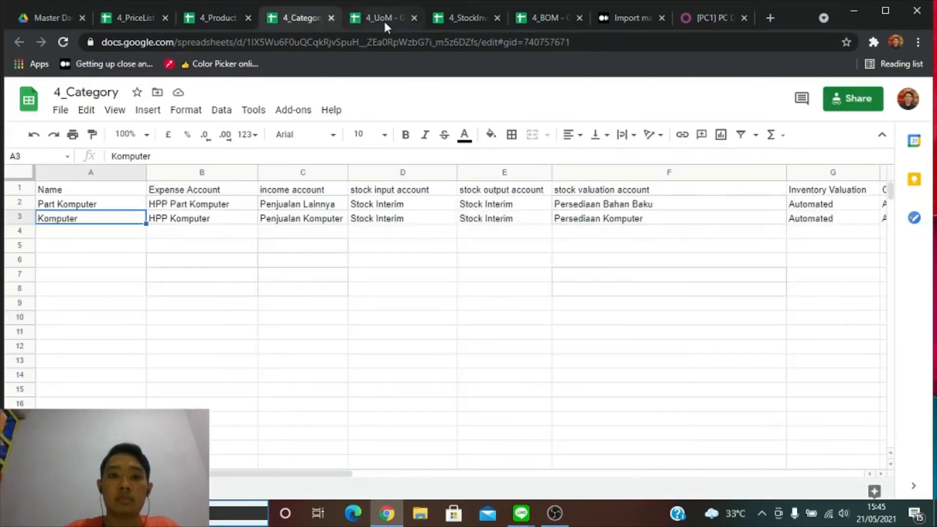
{"action": "left_click", "coordinate": [384, 20]}
{"action": "left_click", "coordinate": [475, 22]}
{"action": "left_click", "coordinate": [538, 15]}
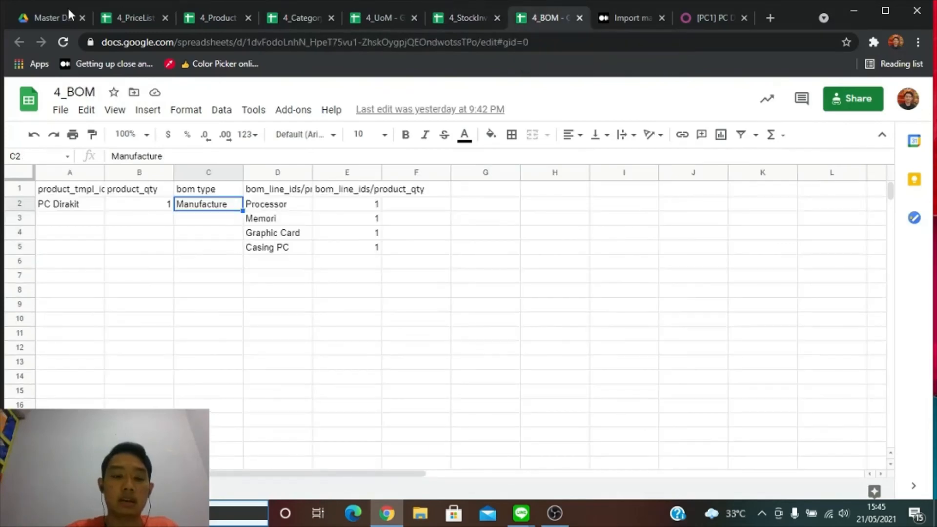
{"action": "left_click", "coordinate": [47, 19]}
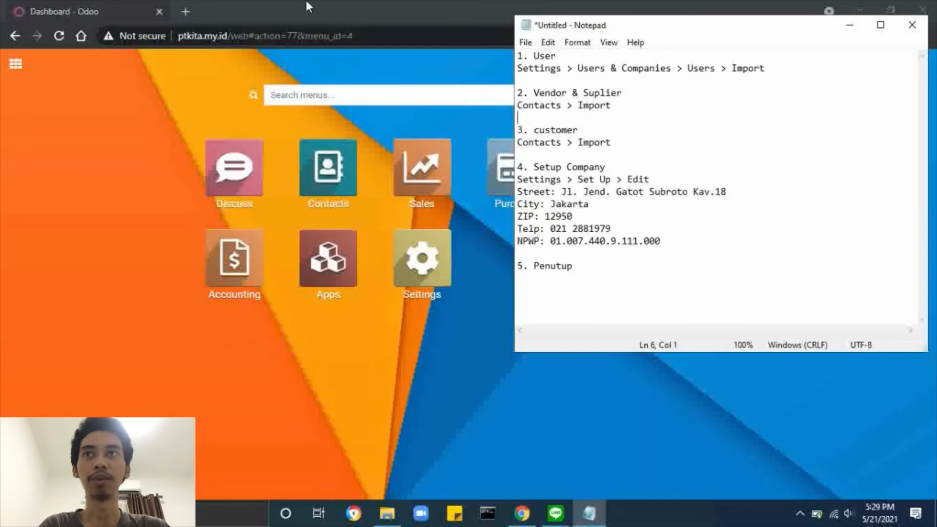
Bring the Chrome window with Odoo's app dashboard in front of Notepad.
{"action": "left_click", "coordinate": [321, 7]}
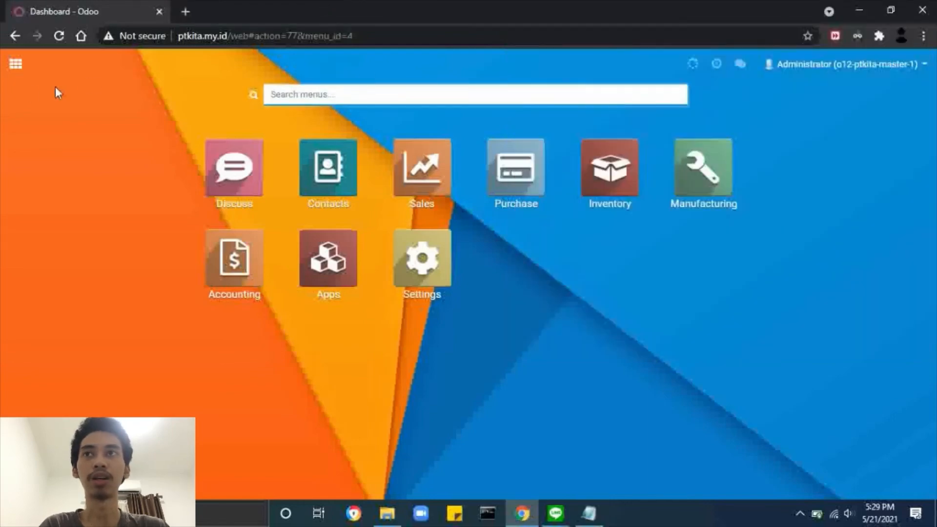
From Settings > Users, start a user import and load the 4_User file.
{"action": "left_click", "coordinate": [15, 64]}
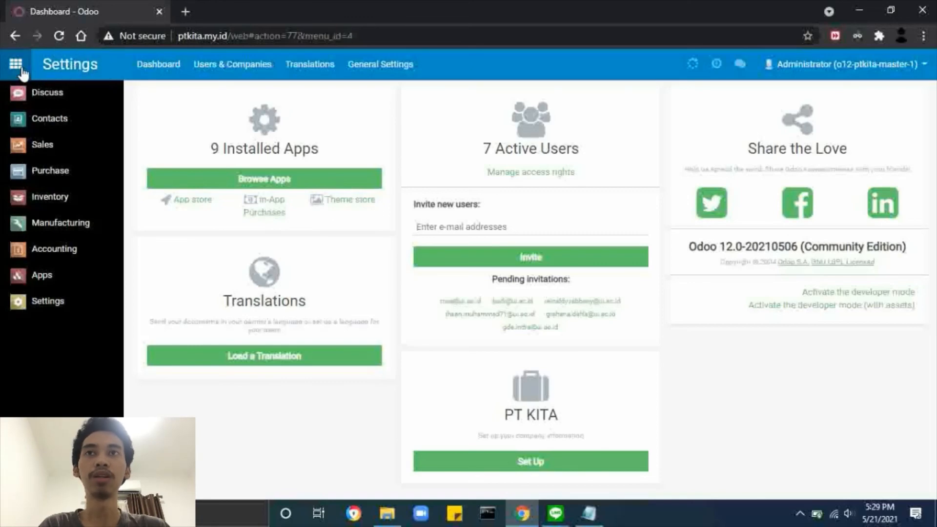
{"action": "key", "text": "alt+Tab"}
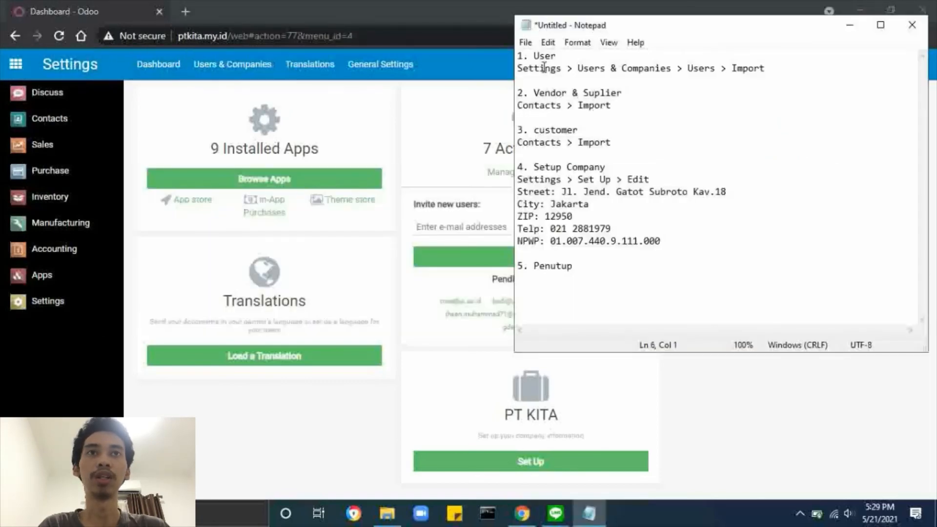
{"action": "left_click", "coordinate": [401, 98]}
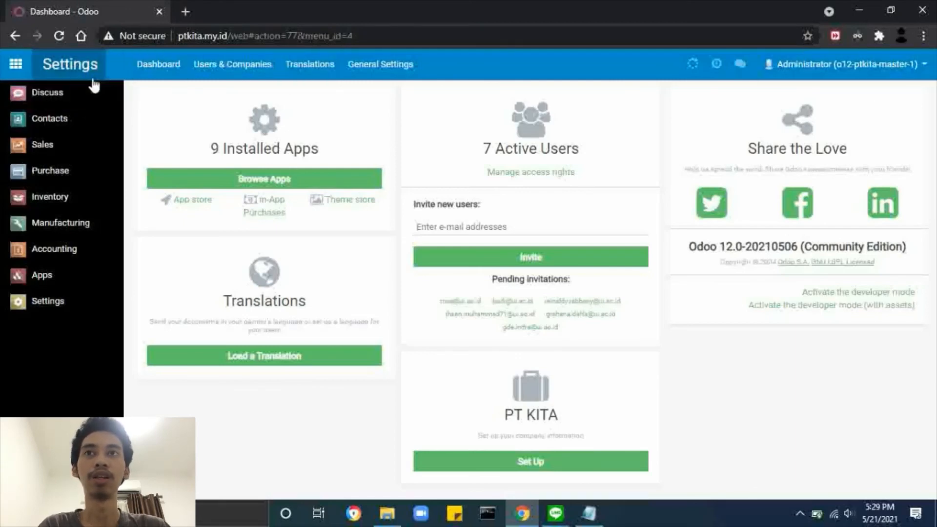
{"action": "left_click", "coordinate": [245, 77]}
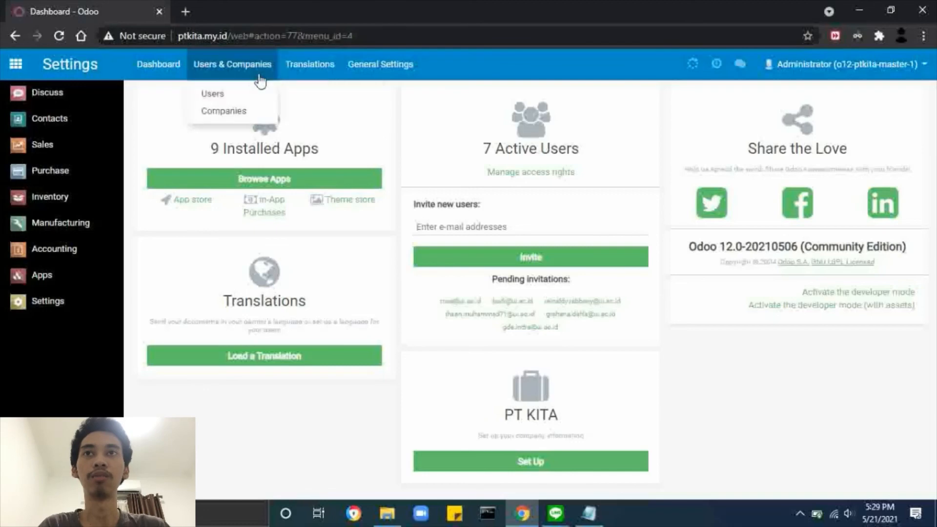
{"action": "left_click", "coordinate": [237, 94]}
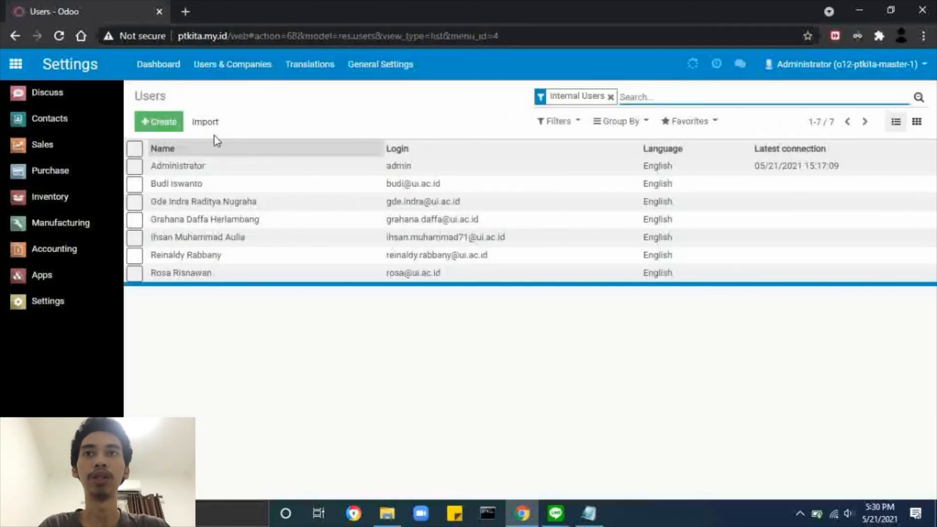
{"action": "left_click", "coordinate": [202, 123]}
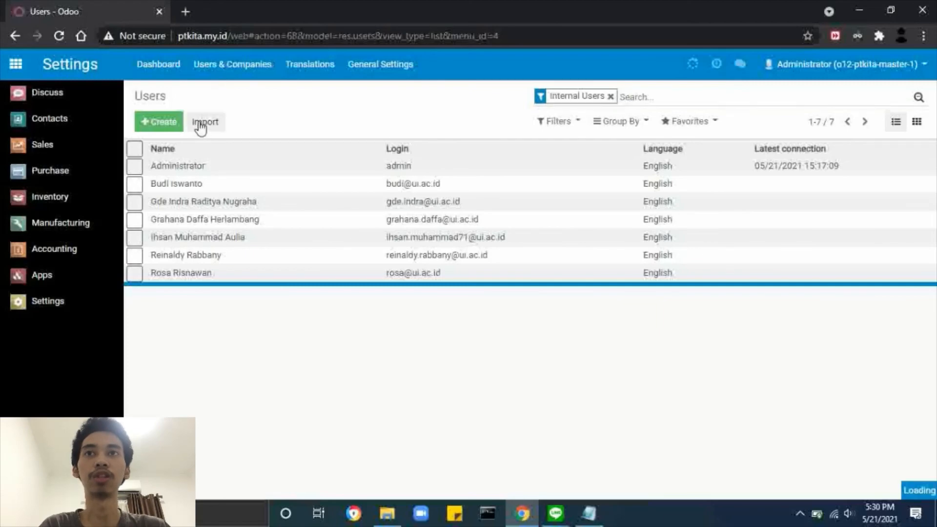
{"action": "left_click", "coordinate": [151, 129]}
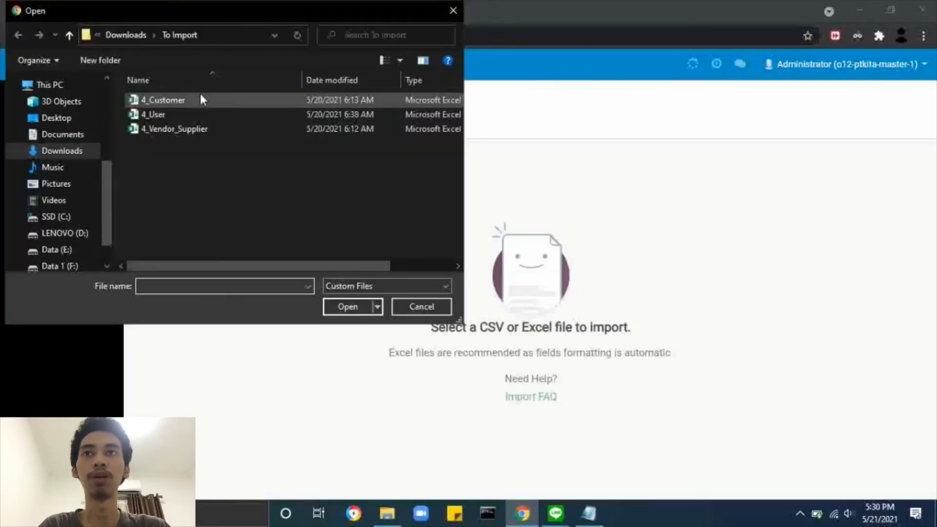
{"action": "double_click", "coordinate": [185, 116]}
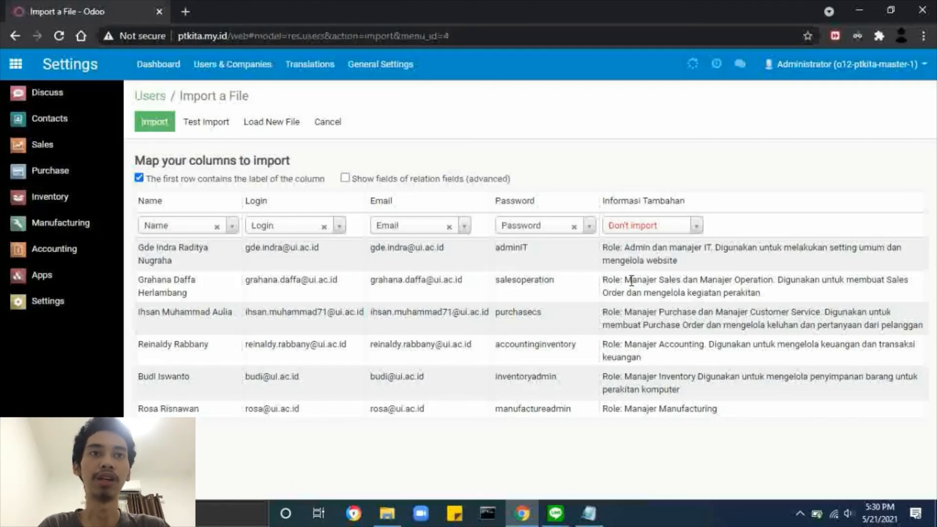
Review the sales, purchase, accounting, inventory, manufacturing and admin role descriptions, then return to Users.
{"action": "left_click_drag", "start_coordinate": [628, 281], "coordinate": [675, 278]}
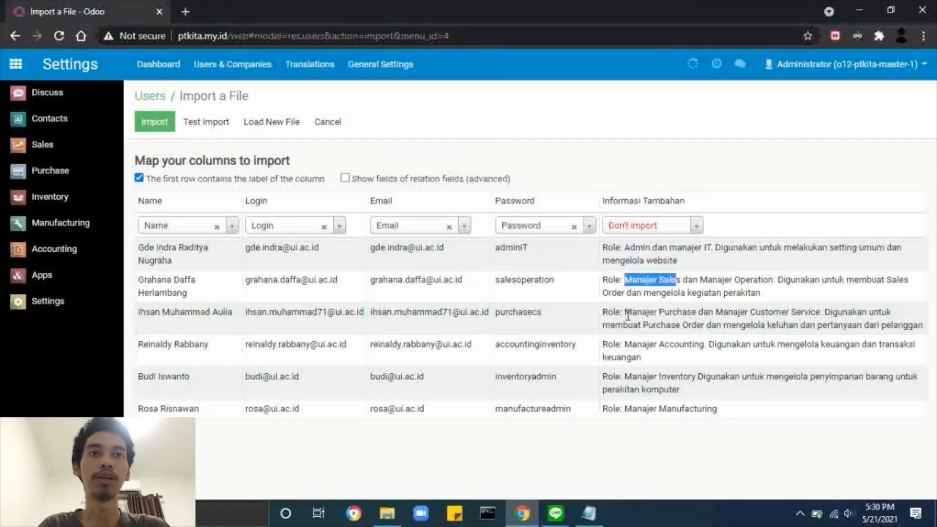
{"action": "left_click_drag", "start_coordinate": [626, 315], "coordinate": [702, 316]}
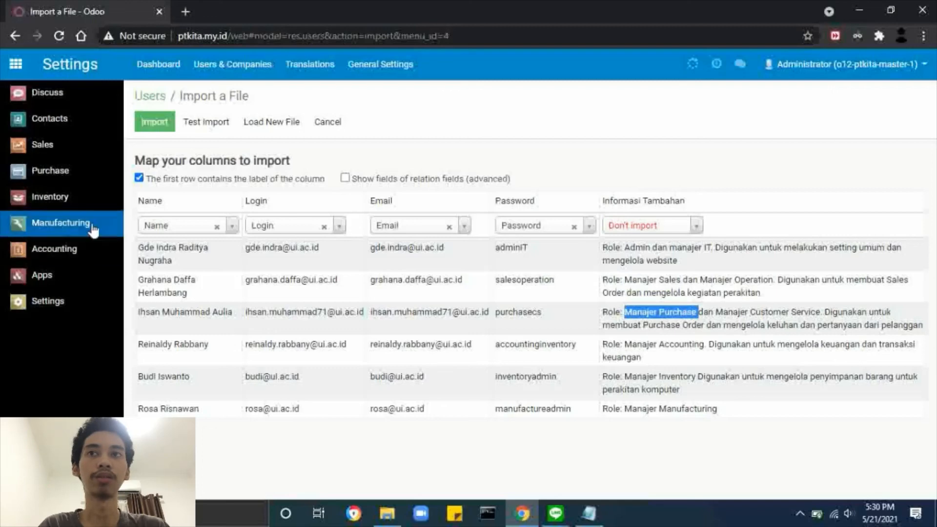
{"action": "left_click_drag", "start_coordinate": [633, 344], "coordinate": [700, 345]}
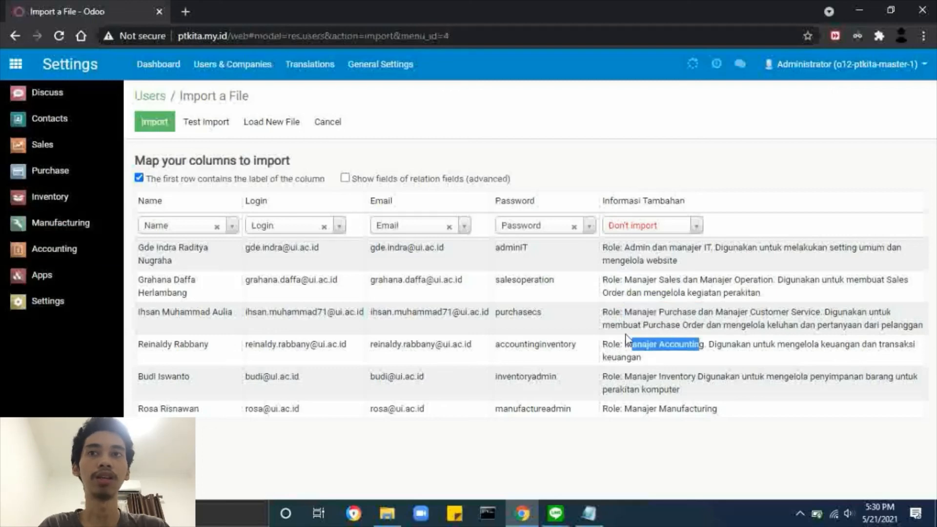
{"action": "left_click_drag", "start_coordinate": [632, 377], "coordinate": [674, 376]}
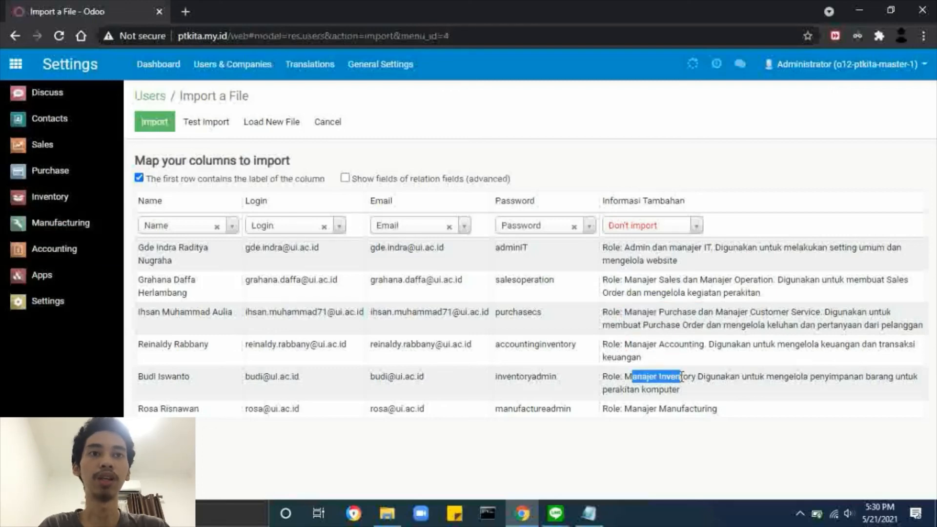
{"action": "left_click", "coordinate": [630, 410]}
{"action": "left_click_drag", "start_coordinate": [628, 411], "coordinate": [705, 413]}
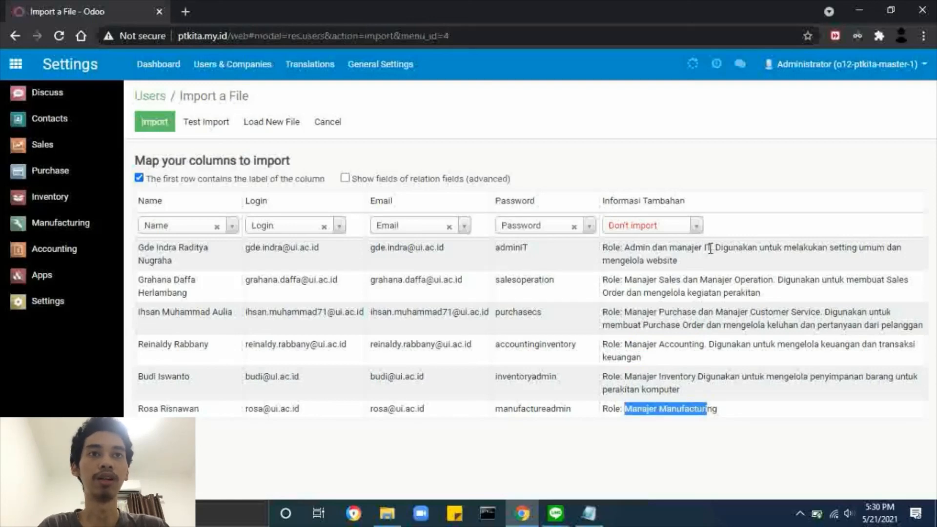
{"action": "left_click_drag", "start_coordinate": [711, 249], "coordinate": [624, 249]}
{"action": "left_click", "coordinate": [639, 264]}
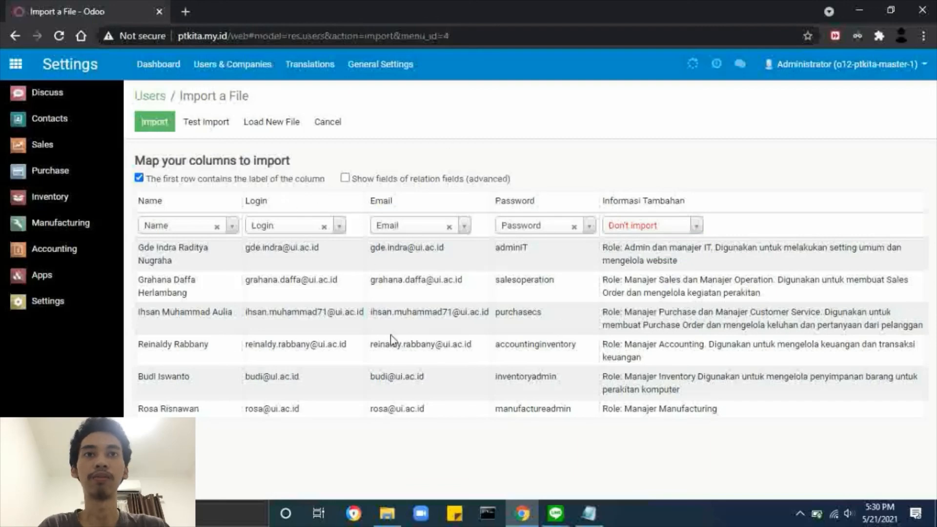
{"action": "left_click", "coordinate": [156, 97]}
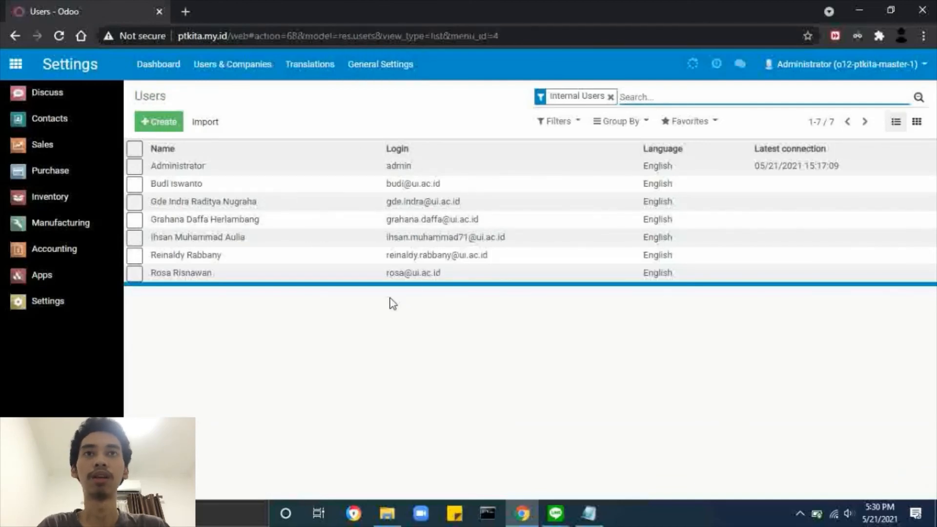
Load 4_Vendor_Supplier into the Contacts import to preview the vendor companies, then return to Contacts.
{"action": "key", "text": "alt+Tab"}
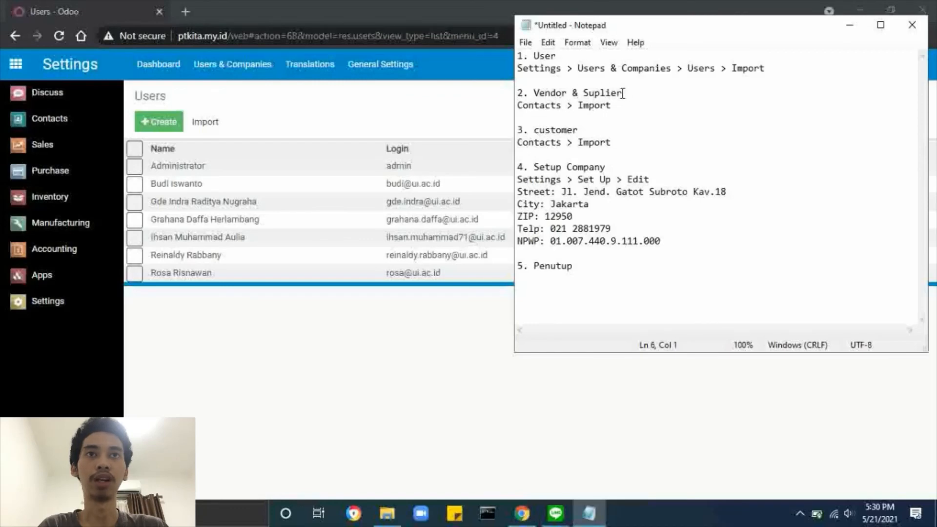
{"action": "left_click", "coordinate": [255, 102]}
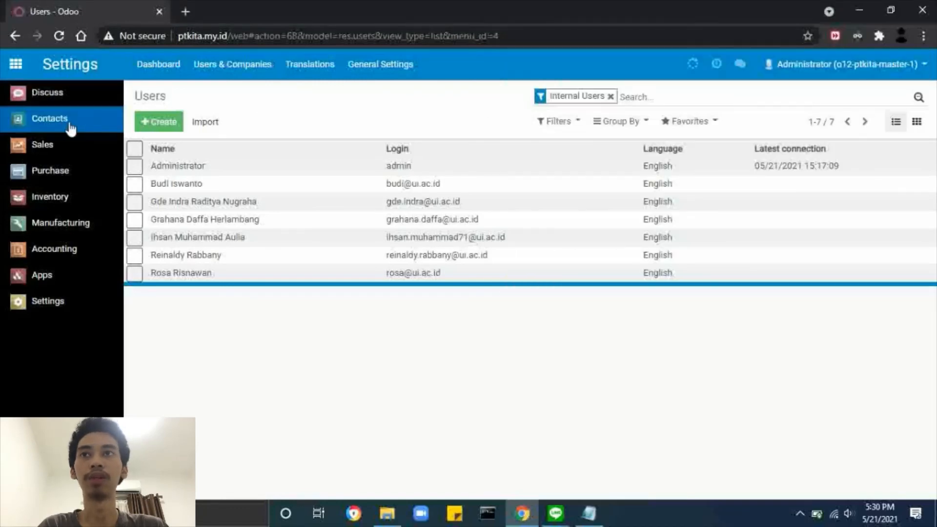
{"action": "left_click", "coordinate": [64, 124]}
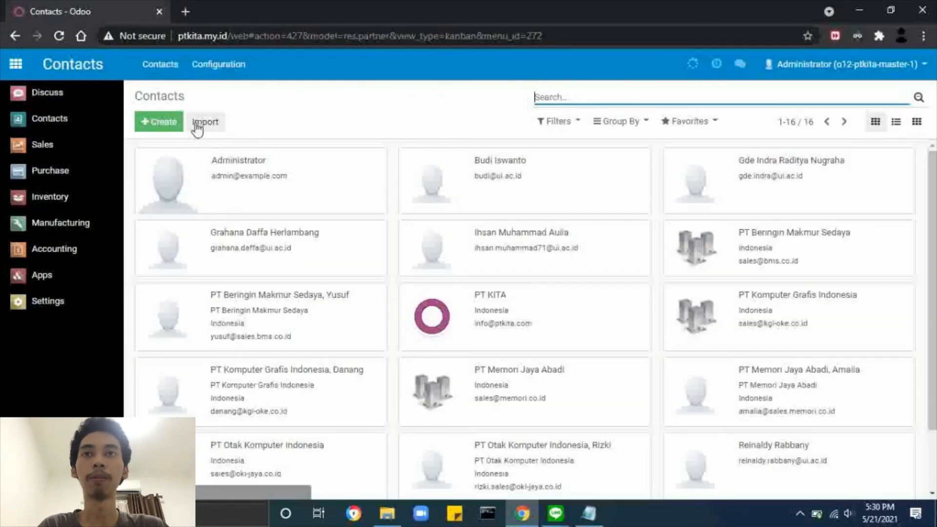
{"action": "left_click", "coordinate": [207, 123]}
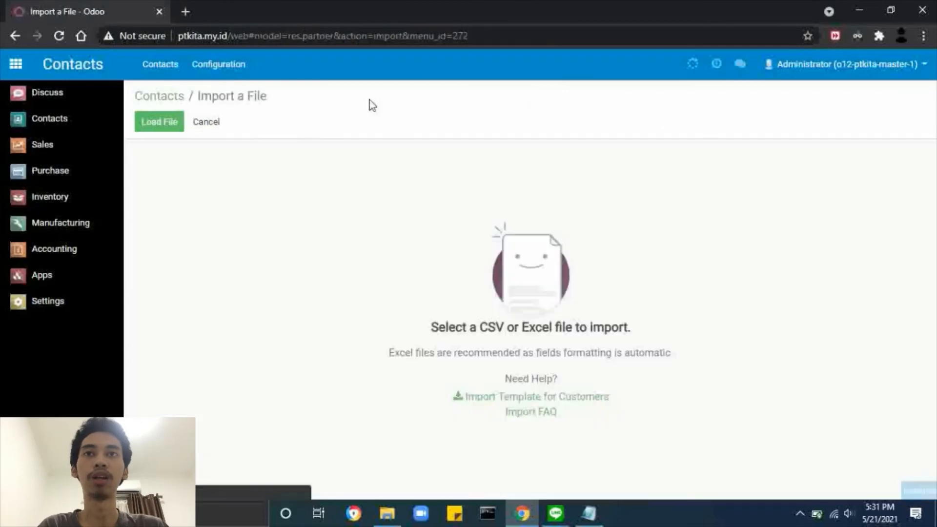
{"action": "left_click", "coordinate": [175, 125]}
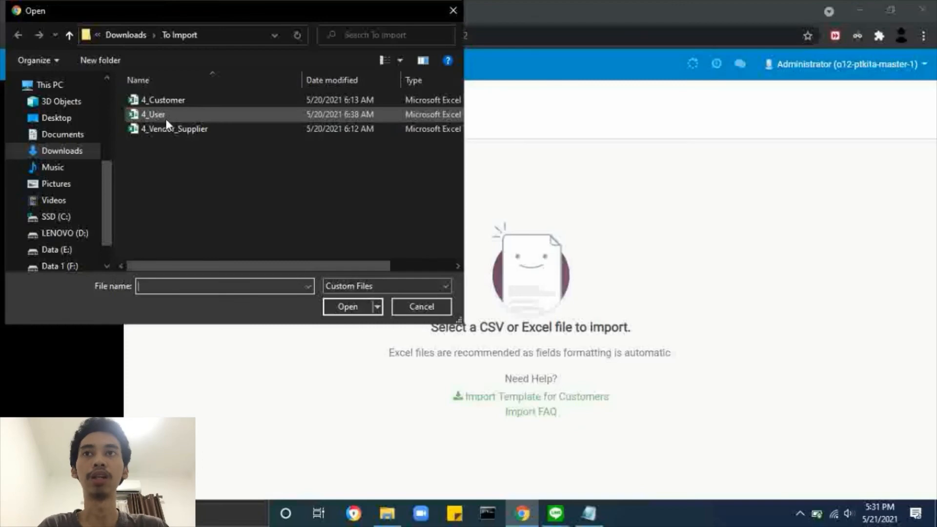
{"action": "double_click", "coordinate": [177, 129]}
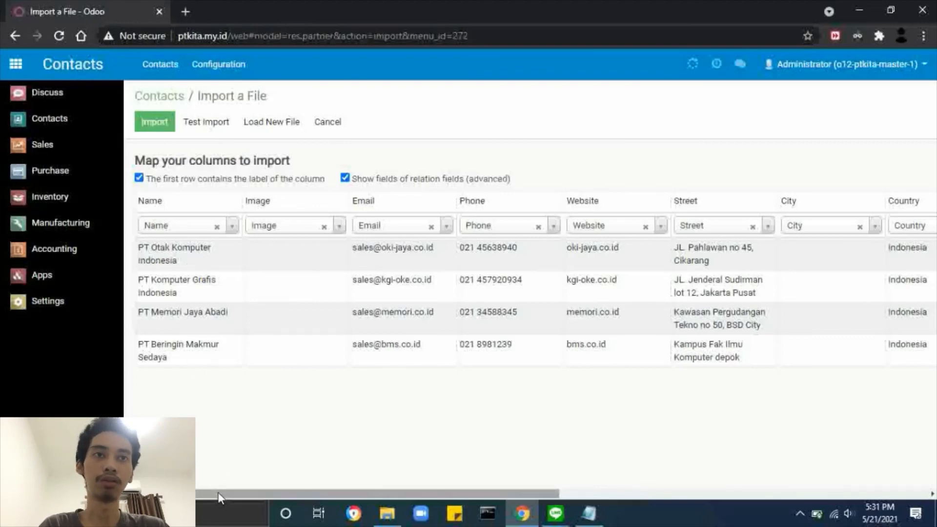
{"action": "left_click_drag", "start_coordinate": [222, 493], "coordinate": [210, 461]}
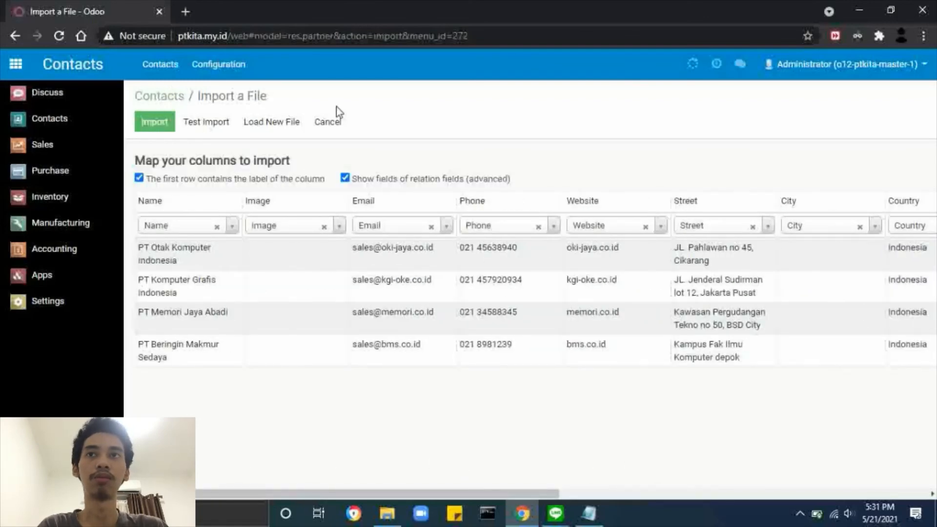
{"action": "left_click", "coordinate": [168, 100]}
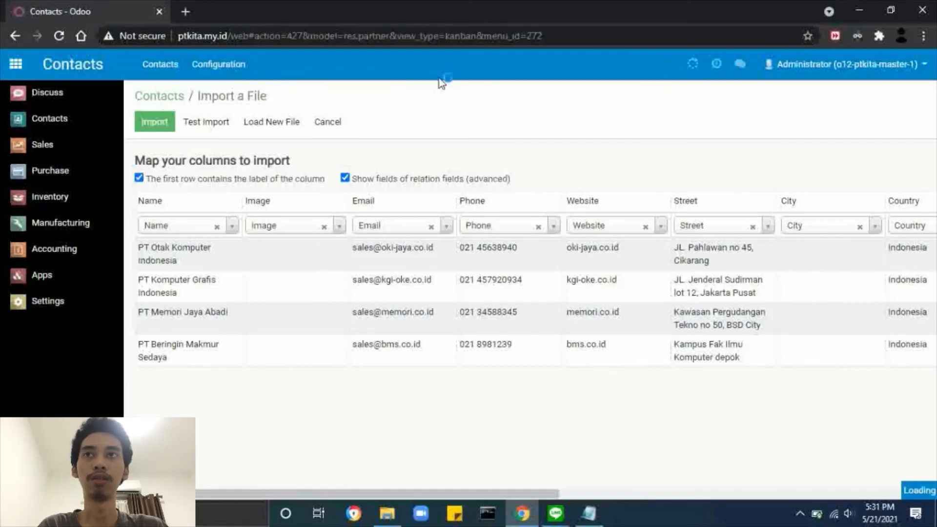
{"action": "scroll", "coordinate": [531, 237], "scroll_direction": "down", "scroll_amount": 2}
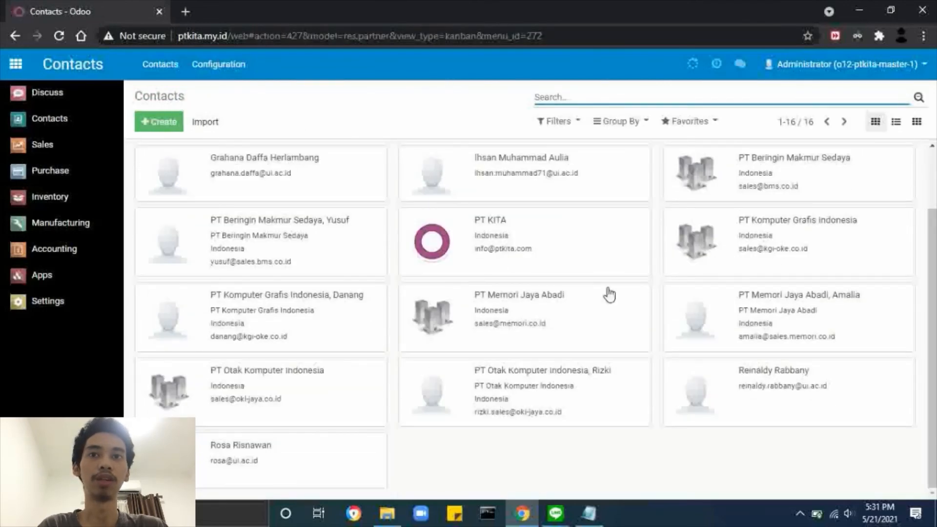
{"action": "left_click", "coordinate": [766, 187]}
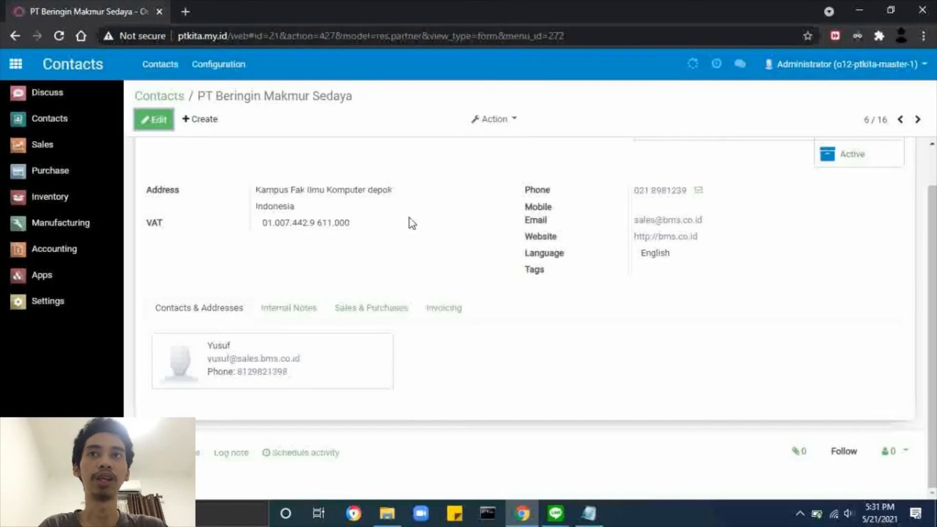
{"action": "left_click", "coordinate": [149, 95]}
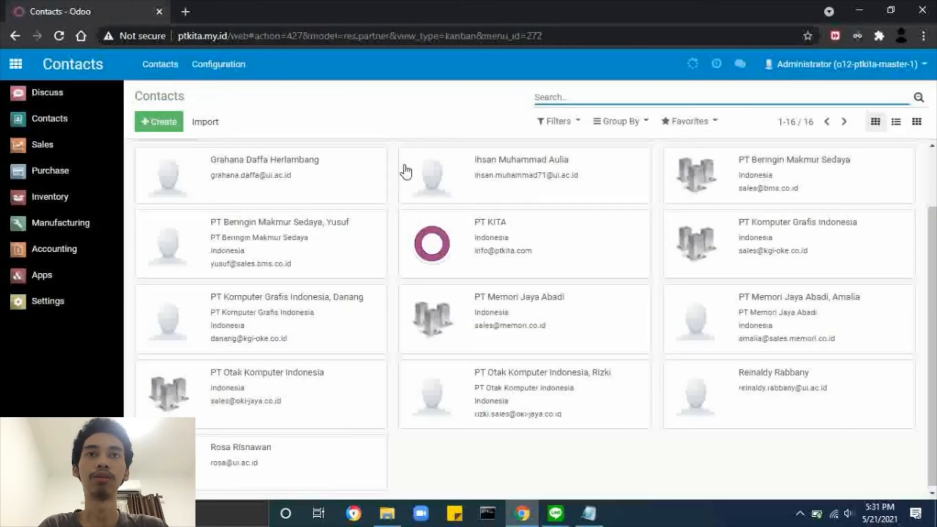
{"action": "key", "text": "alt+Tab"}
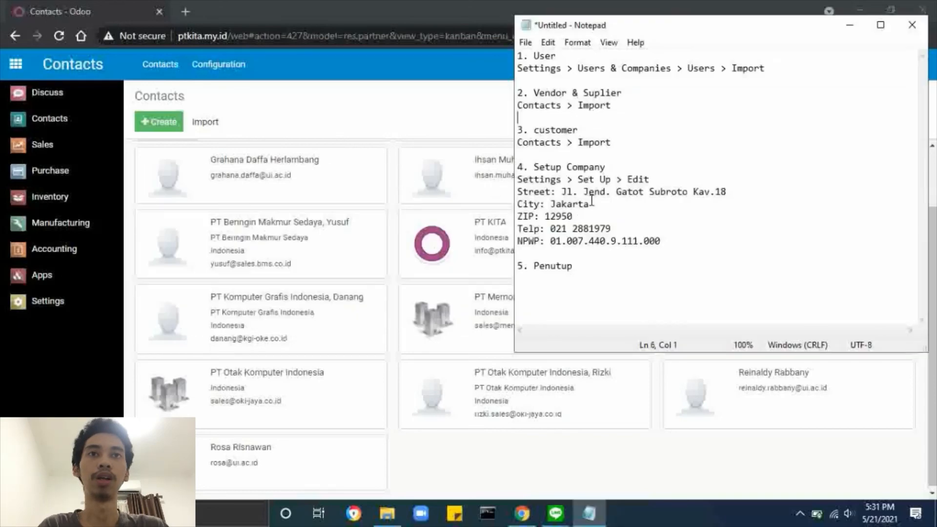
{"action": "left_click", "coordinate": [266, 126]}
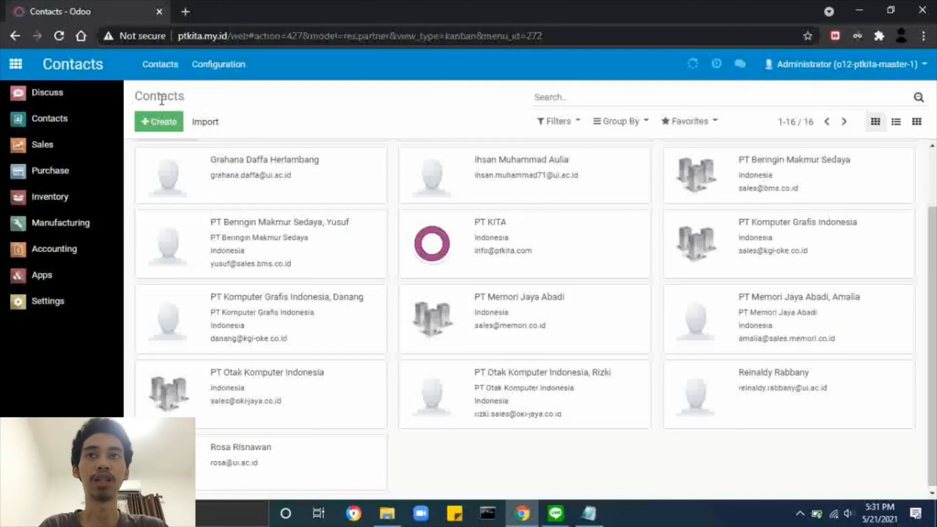
{"action": "left_click", "coordinate": [222, 126]}
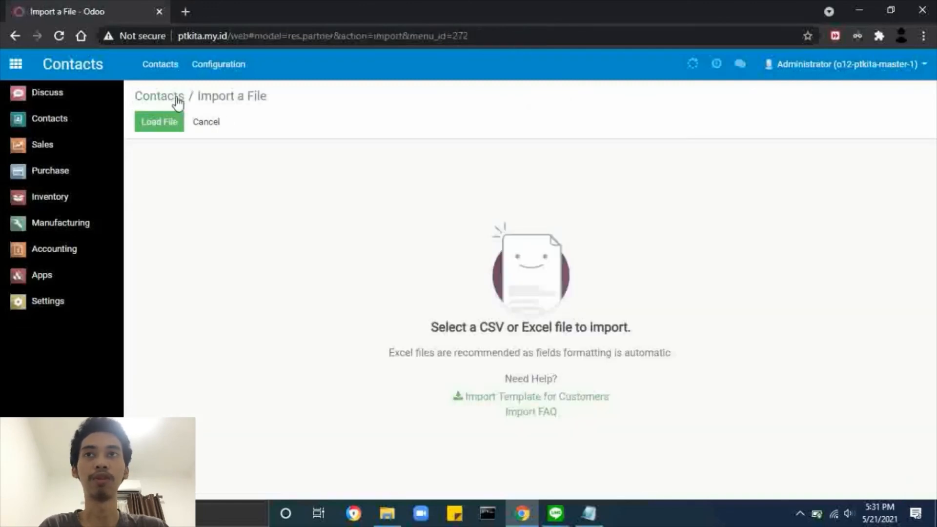
{"action": "left_click", "coordinate": [172, 120]}
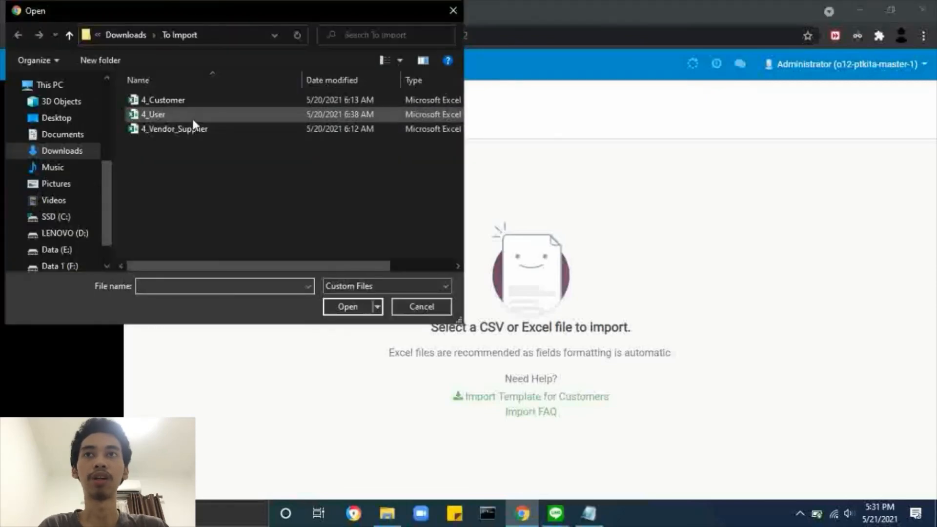
{"action": "double_click", "coordinate": [207, 102]}
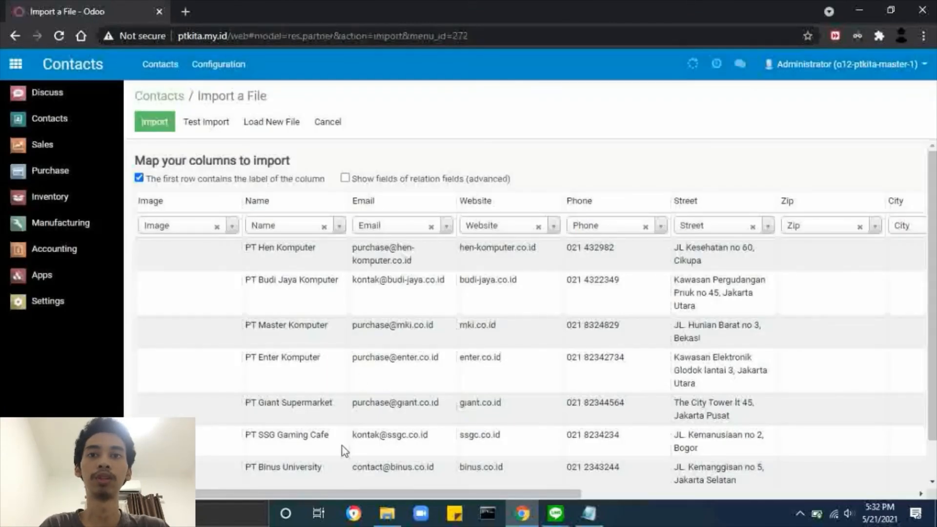
{"action": "left_click_drag", "start_coordinate": [281, 492], "coordinate": [343, 494]}
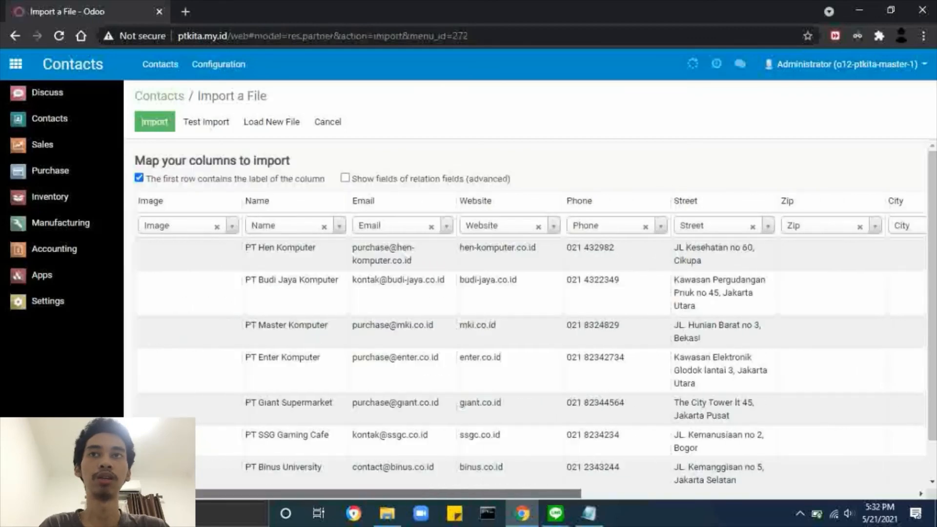
{"action": "left_click", "coordinate": [175, 95]}
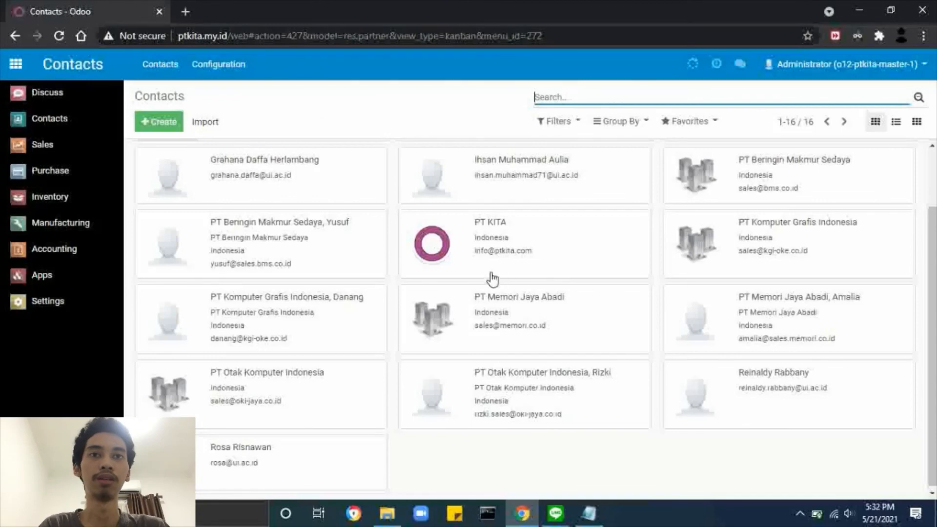
{"action": "left_click", "coordinate": [274, 250]}
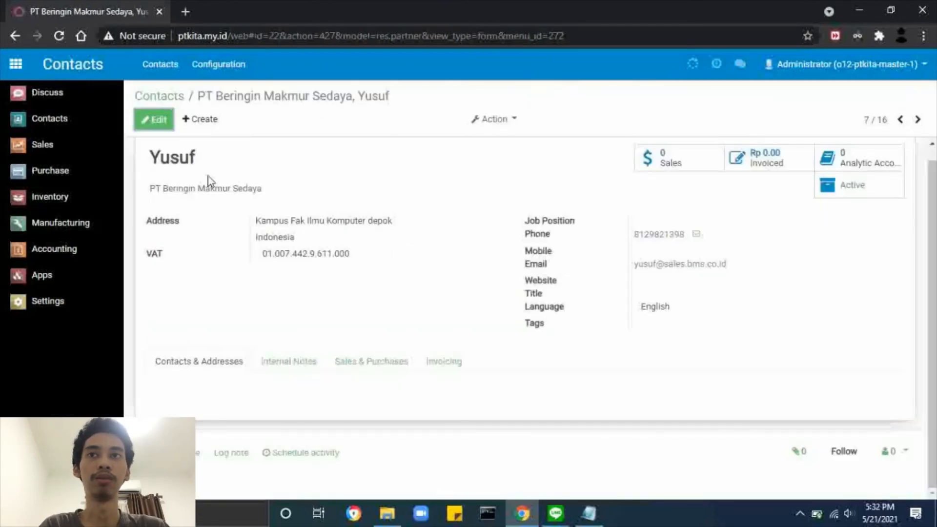
{"action": "double_click", "coordinate": [193, 157]}
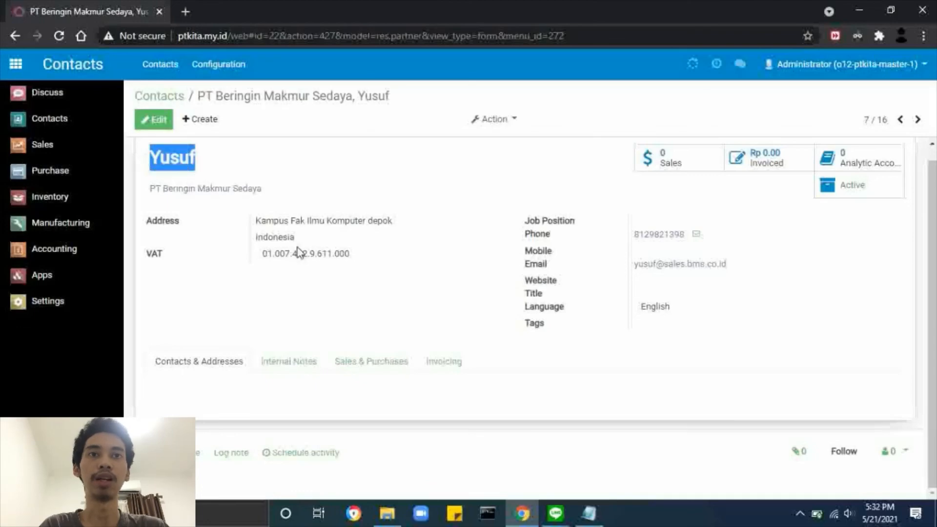
{"action": "left_click_drag", "start_coordinate": [379, 260], "coordinate": [226, 226]}
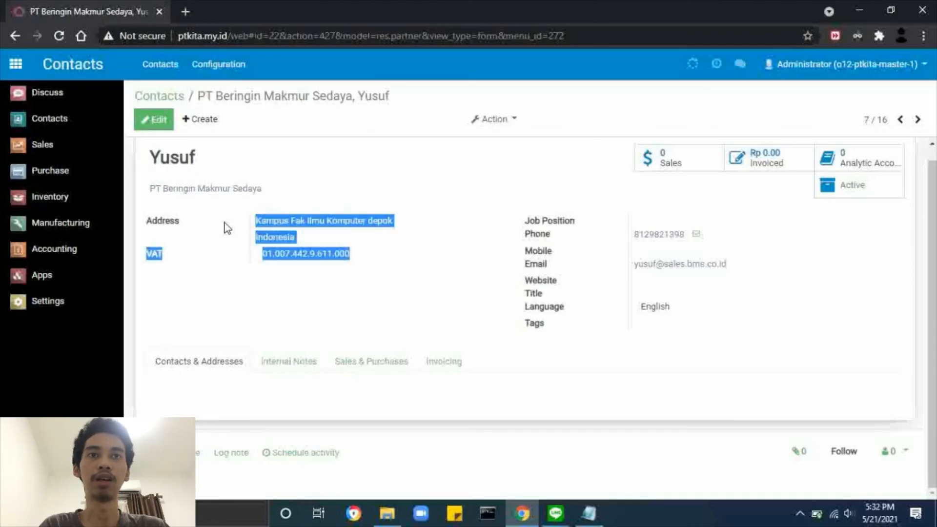
{"action": "left_click", "coordinate": [368, 240]}
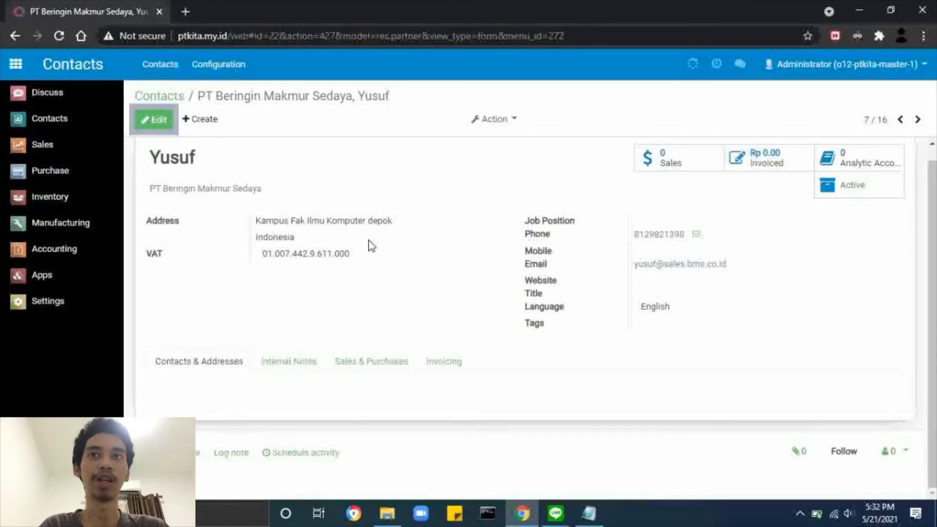
{"action": "left_click", "coordinate": [174, 101]}
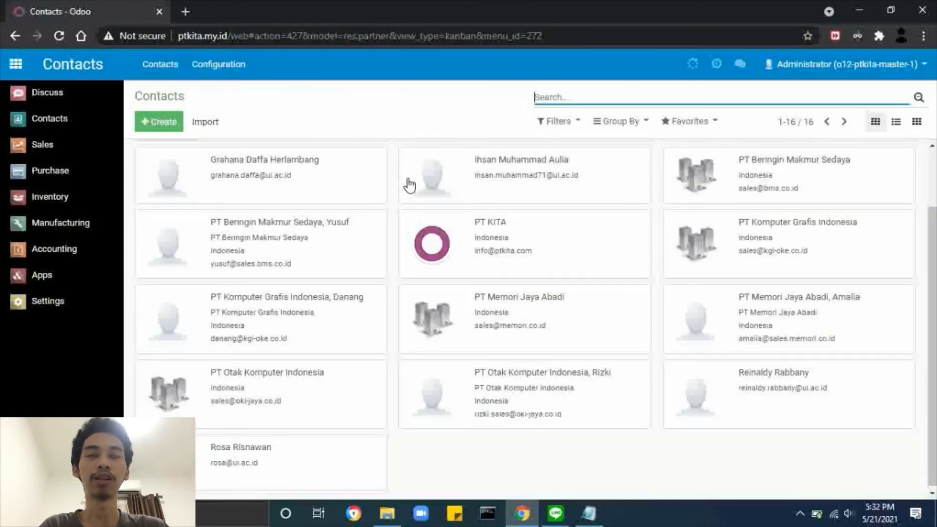
{"action": "scroll", "coordinate": [391, 165], "scroll_direction": "up", "scroll_amount": 2}
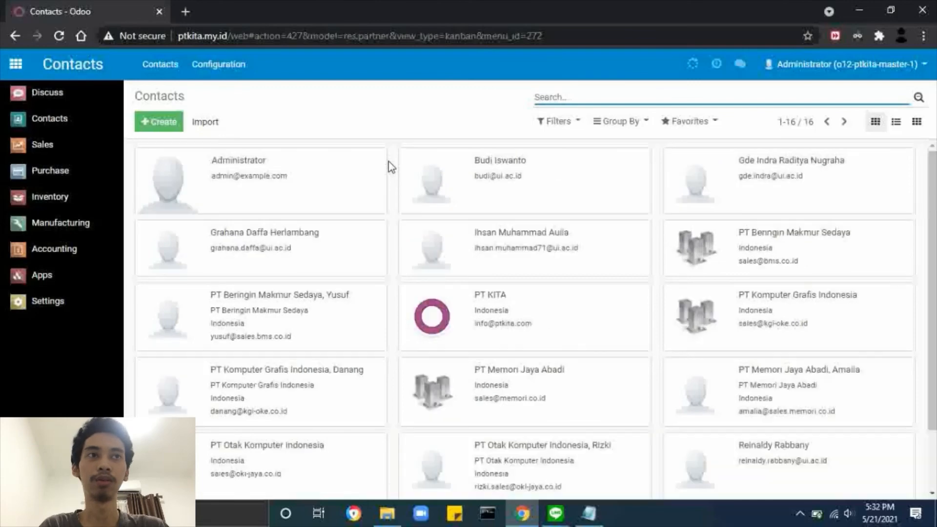
{"action": "key", "text": "alt+Tab"}
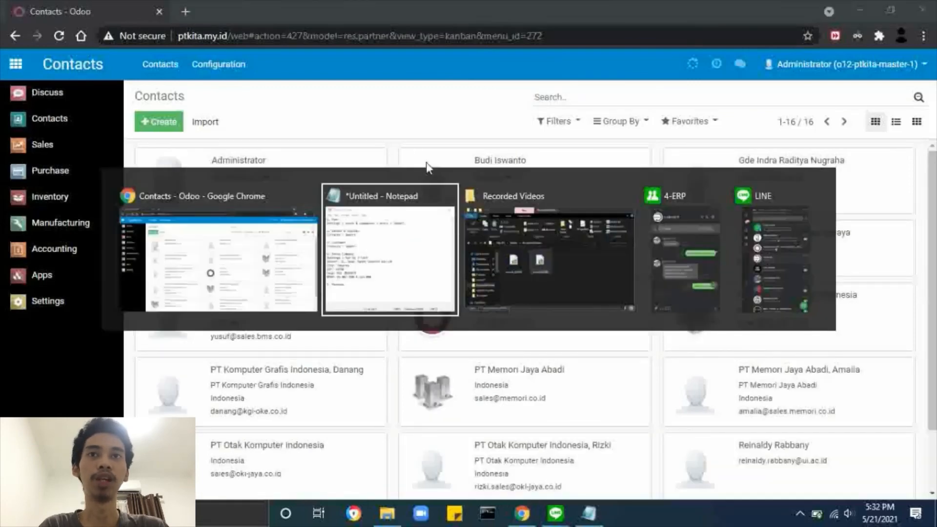
{"action": "left_click", "coordinate": [394, 236]}
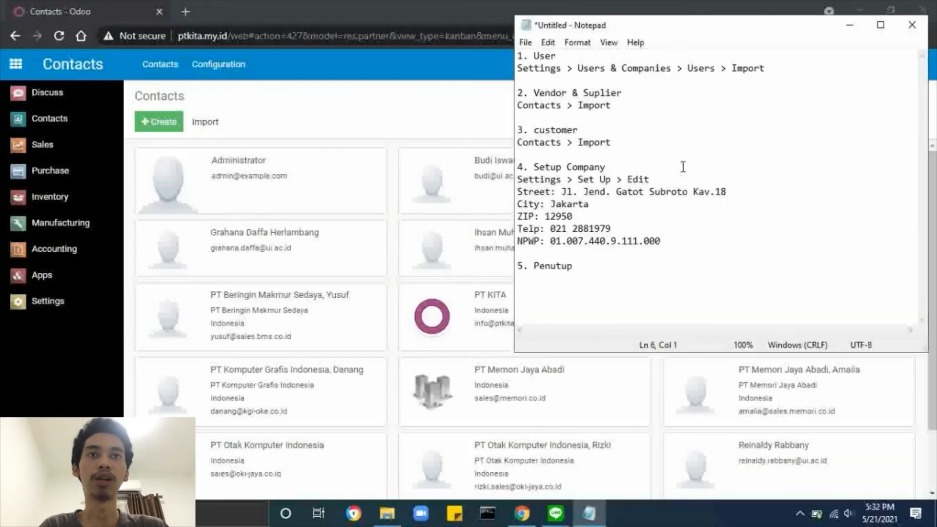
{"action": "left_click", "coordinate": [326, 117]}
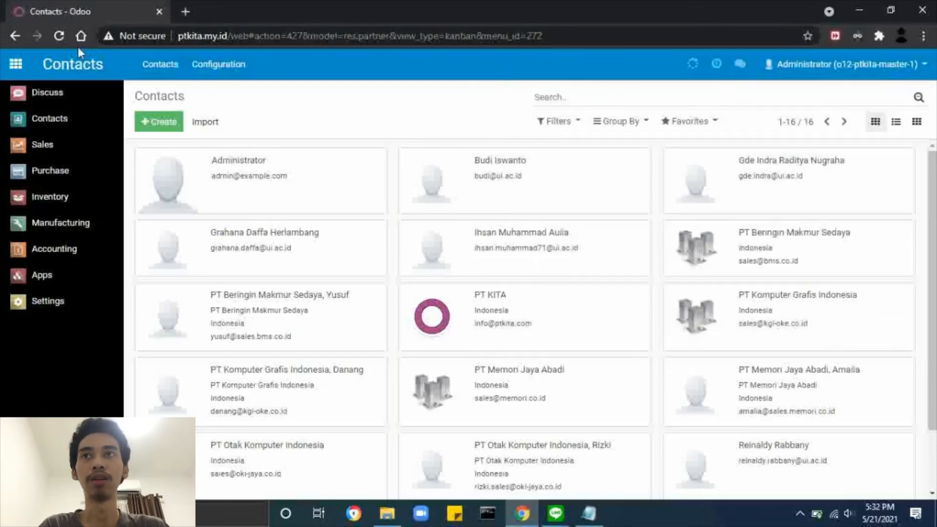
{"action": "left_click", "coordinate": [15, 64]}
{"action": "left_click", "coordinate": [15, 64]}
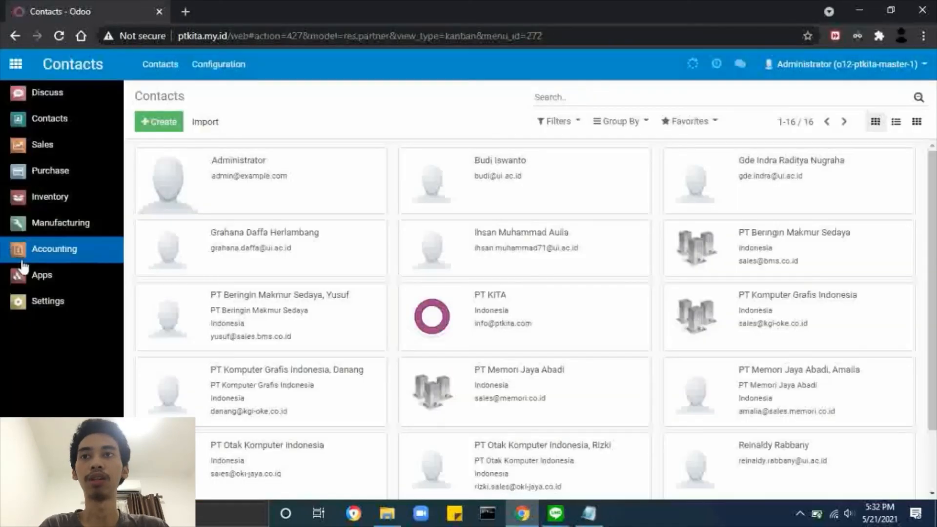
From Settings, open PT KITA's company setup form for editing.
{"action": "left_click", "coordinate": [30, 300]}
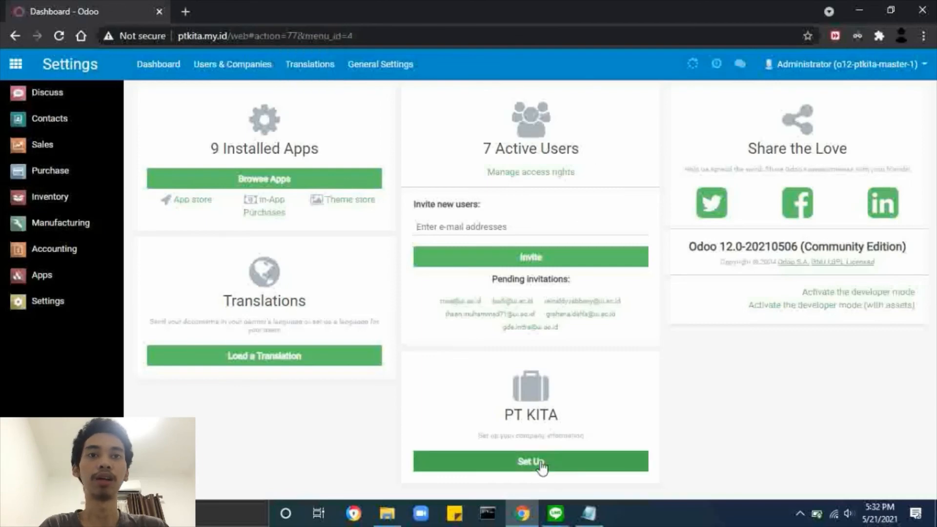
{"action": "left_click", "coordinate": [518, 461]}
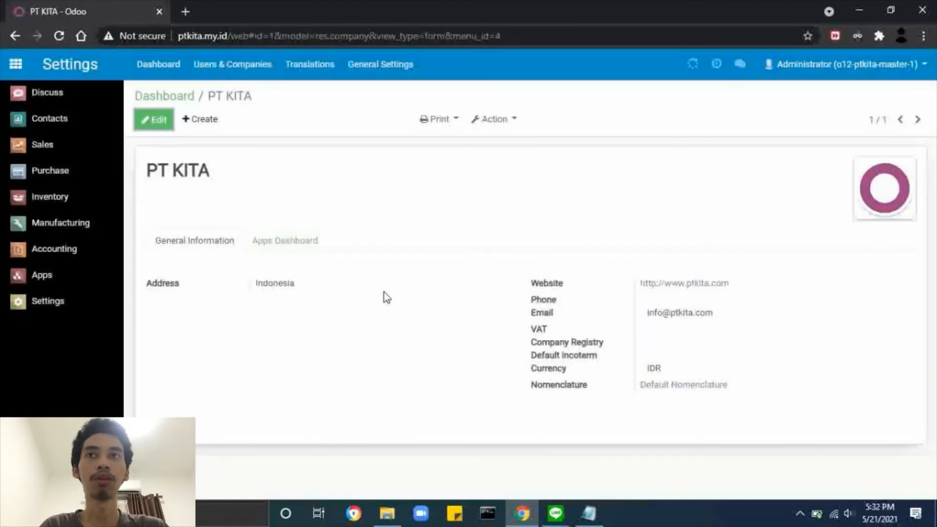
{"action": "left_click", "coordinate": [145, 122]}
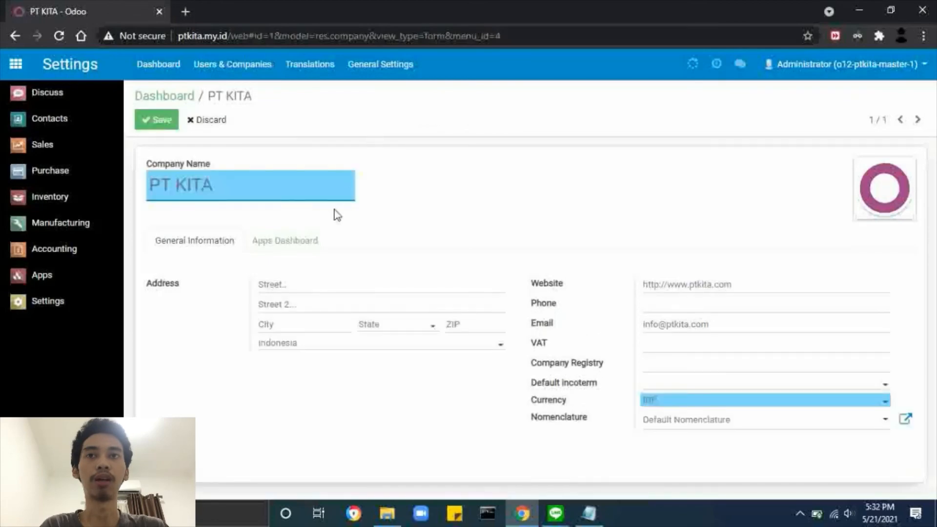
{"action": "key", "text": "alt+Tab"}
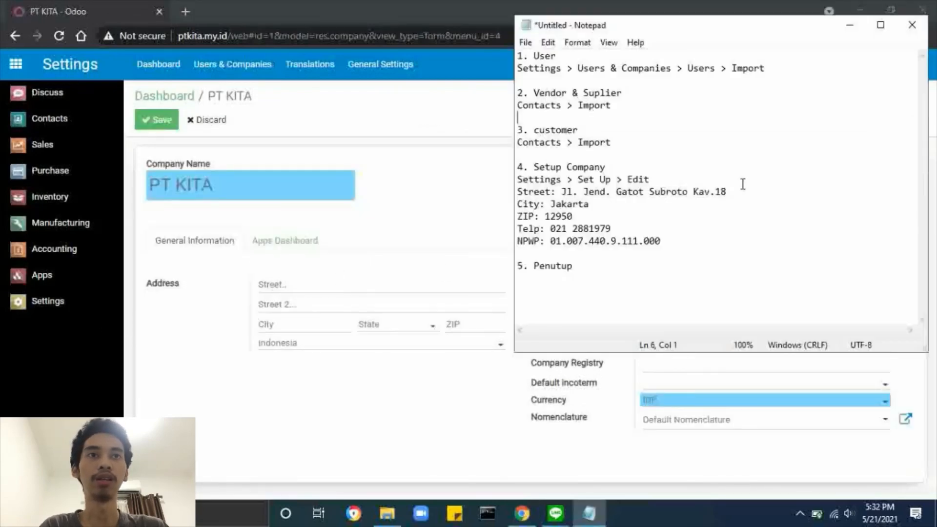
{"action": "left_click_drag", "start_coordinate": [741, 192], "coordinate": [562, 197]}
{"action": "key", "text": "ctrl+c"}
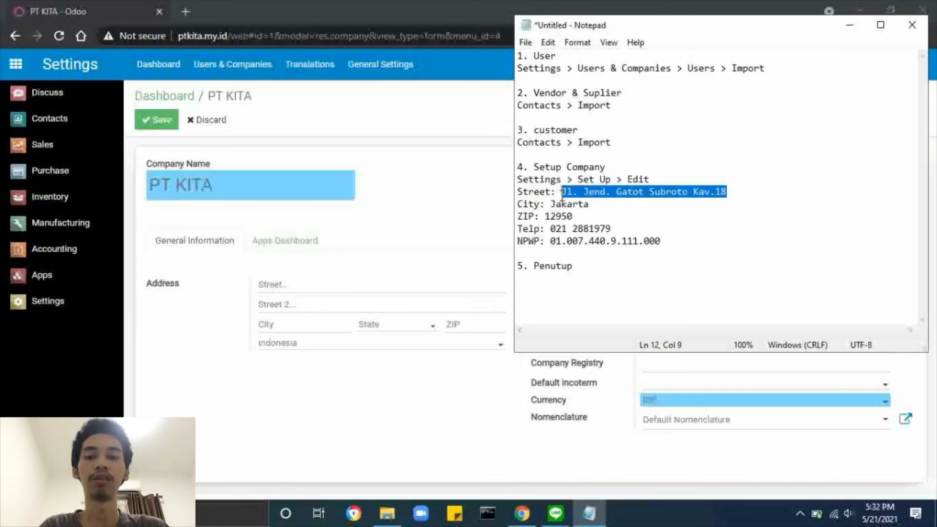
{"action": "left_click", "coordinate": [420, 211]}
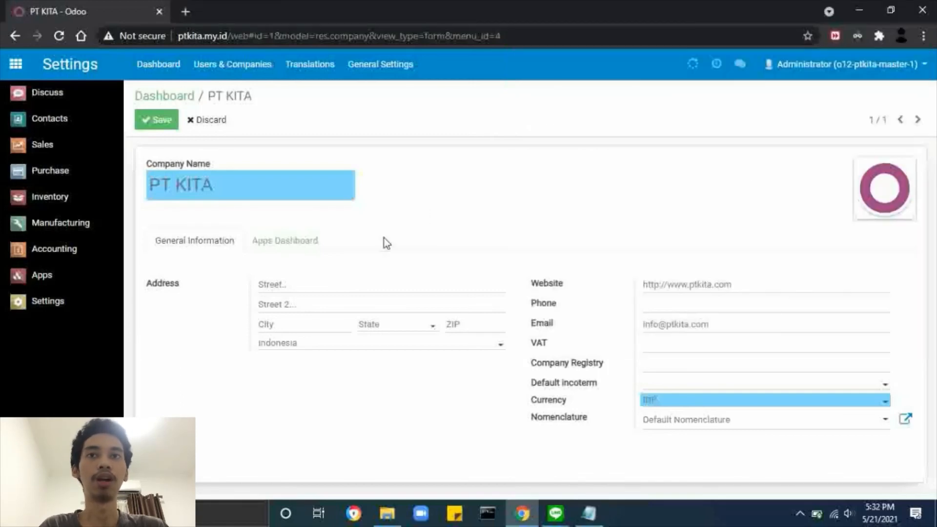
{"action": "left_click", "coordinate": [319, 283]}
{"action": "key", "text": "ctrl+v"}
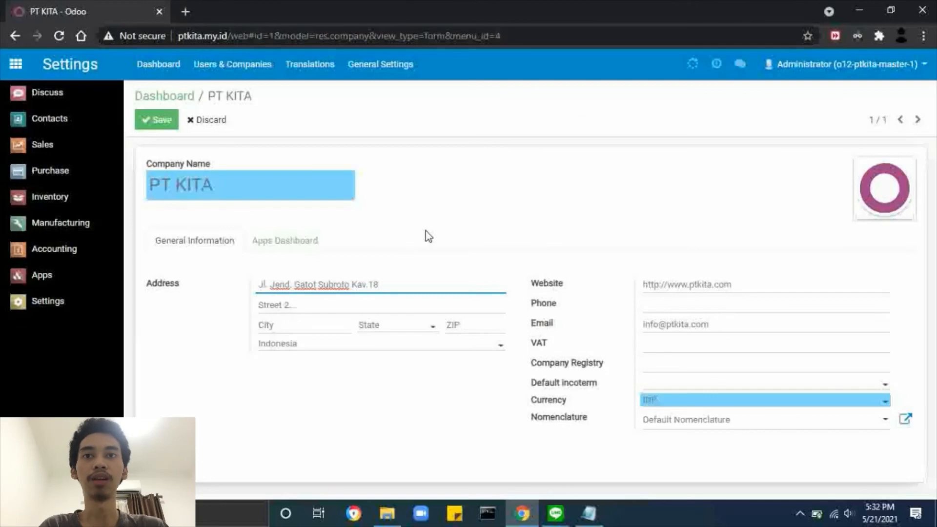
{"action": "left_click", "coordinate": [304, 326]}
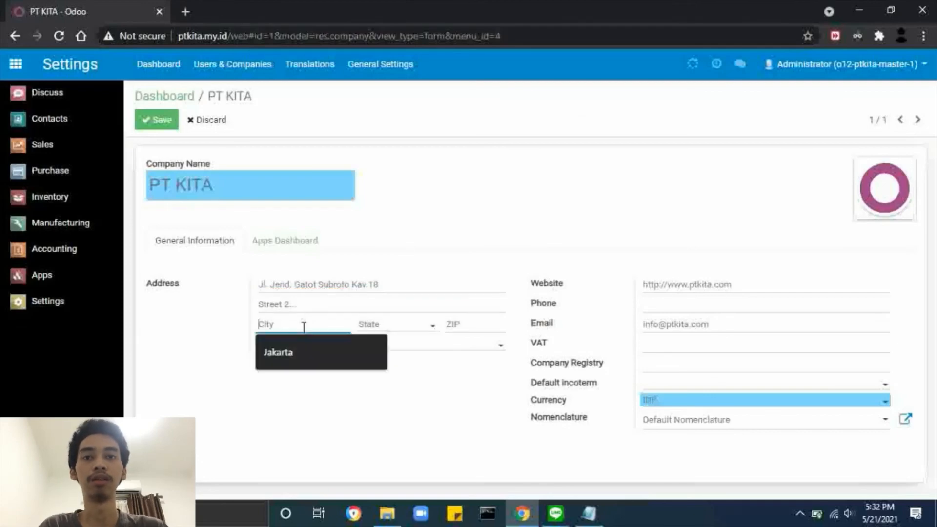
{"action": "left_click", "coordinate": [317, 352]}
Copy ZIP code 12950 from the notes into the company's ZIP field.
{"action": "key", "text": "alt+Tab"}
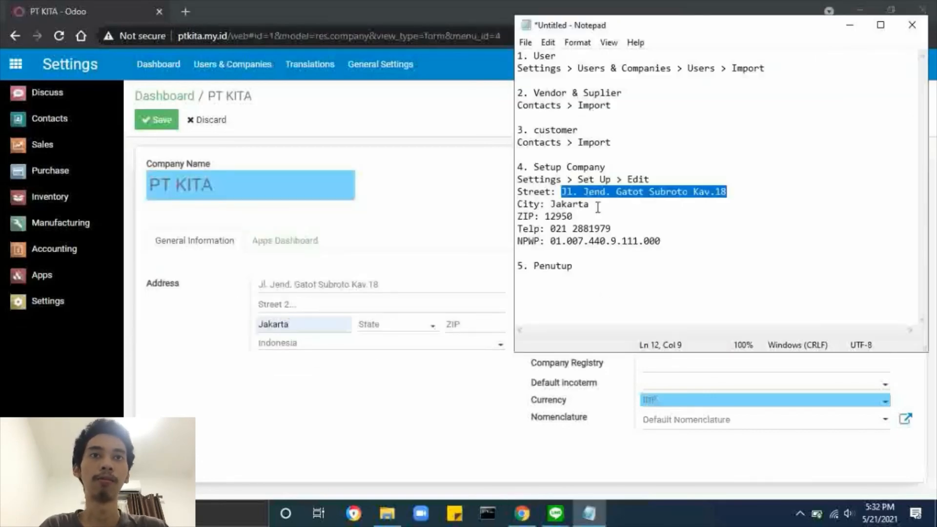
{"action": "left_click", "coordinate": [562, 216]}
{"action": "double_click", "coordinate": [564, 214]}
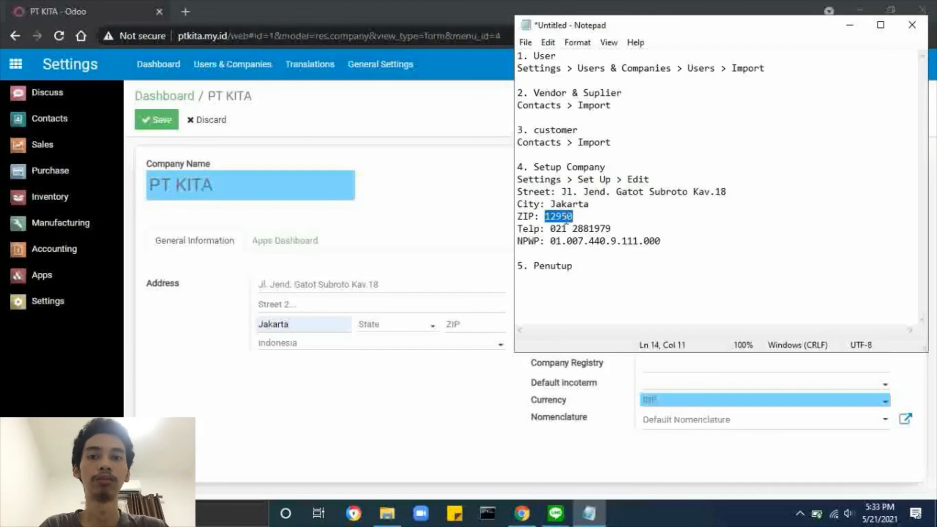
{"action": "key", "text": "ctrl+c"}
{"action": "left_click", "coordinate": [481, 320]}
{"action": "key", "text": "ctrl+v"}
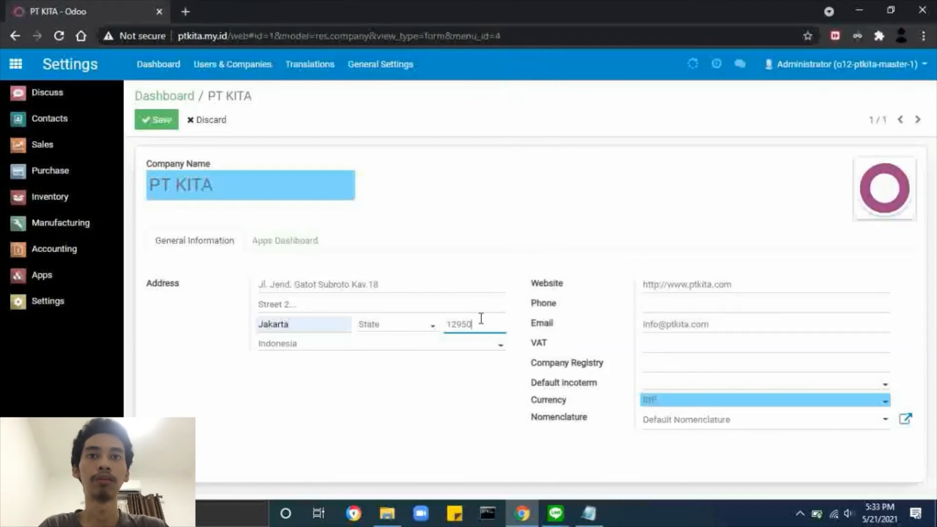
{"action": "key", "text": "Tab"}
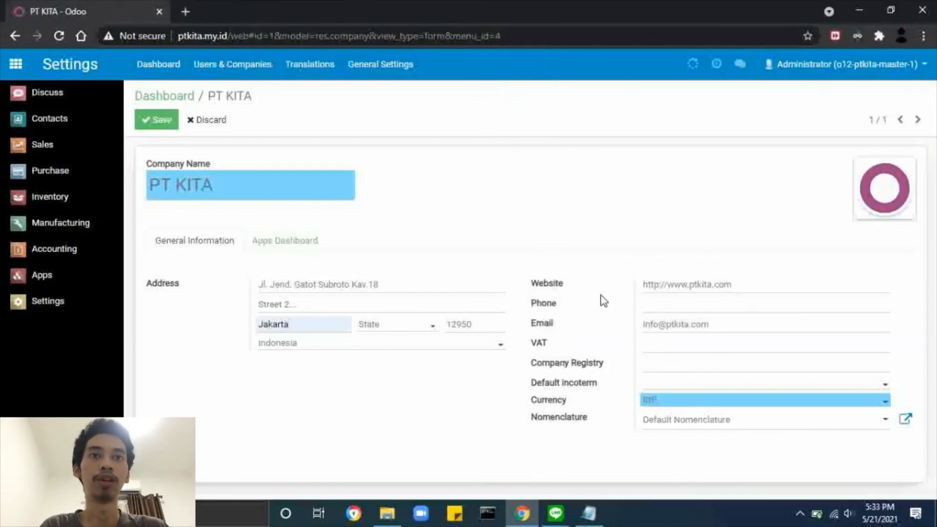
{"action": "key", "text": "alt+Tab"}
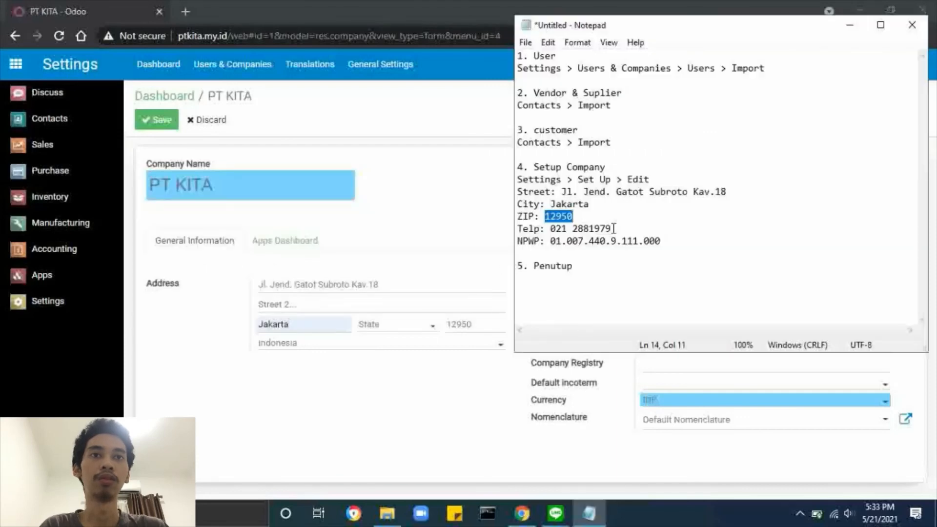
{"action": "left_click_drag", "start_coordinate": [614, 228], "coordinate": [550, 228]}
{"action": "left_click", "coordinate": [415, 209]}
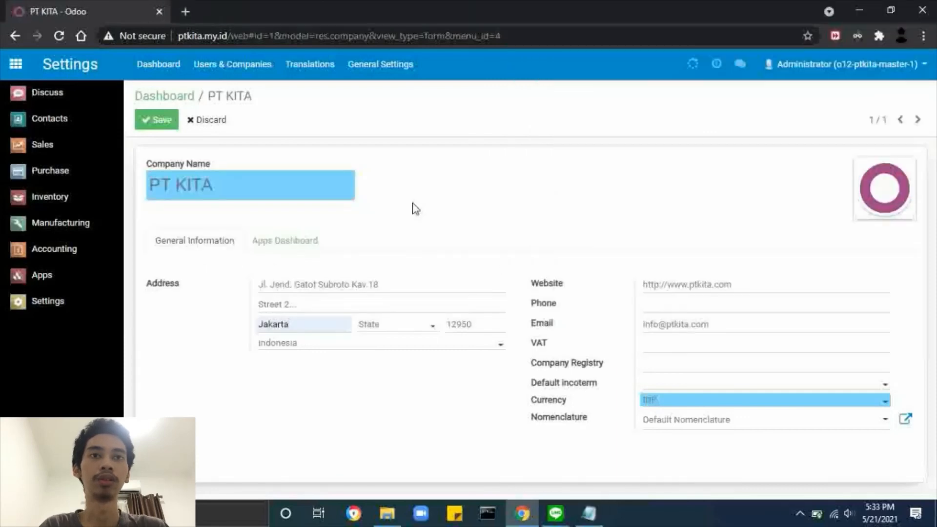
{"action": "left_click", "coordinate": [657, 300]}
{"action": "key", "text": "ctrl+v"}
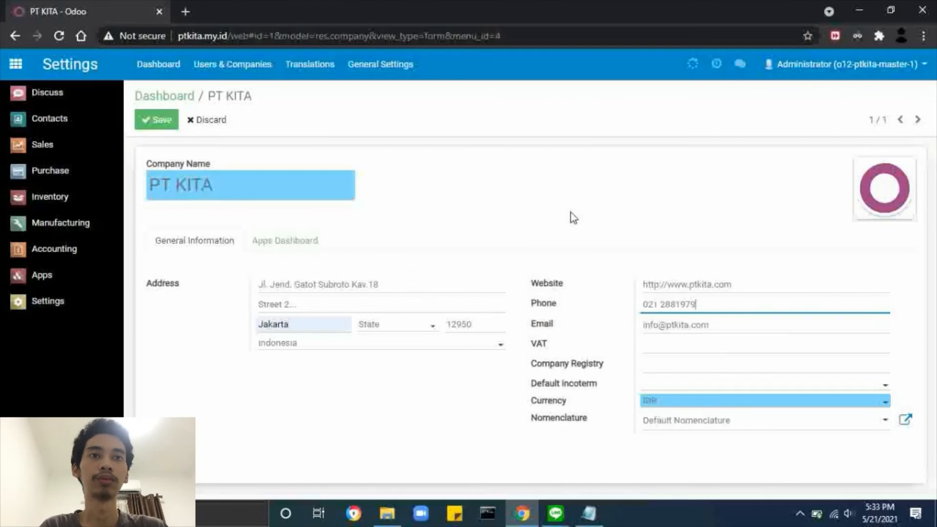
{"action": "key", "text": "alt+Tab"}
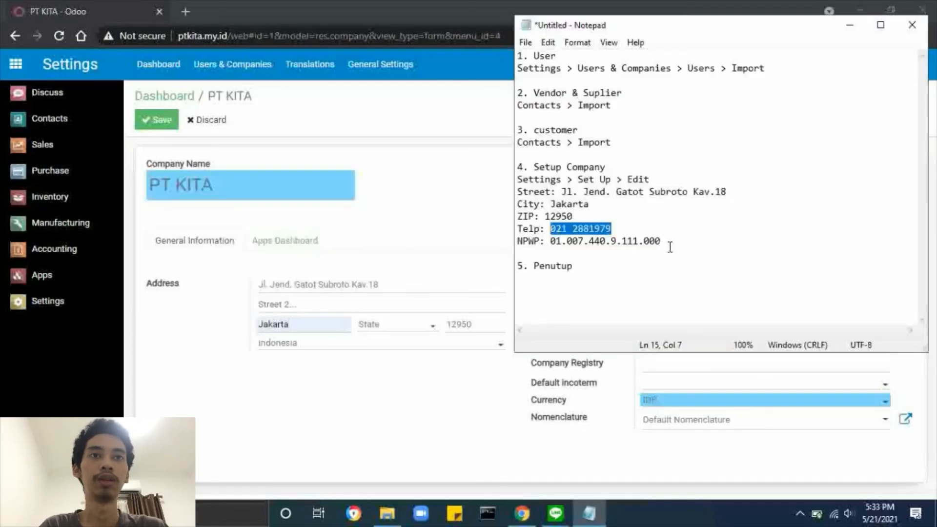
{"action": "left_click_drag", "start_coordinate": [665, 241], "coordinate": [550, 241]}
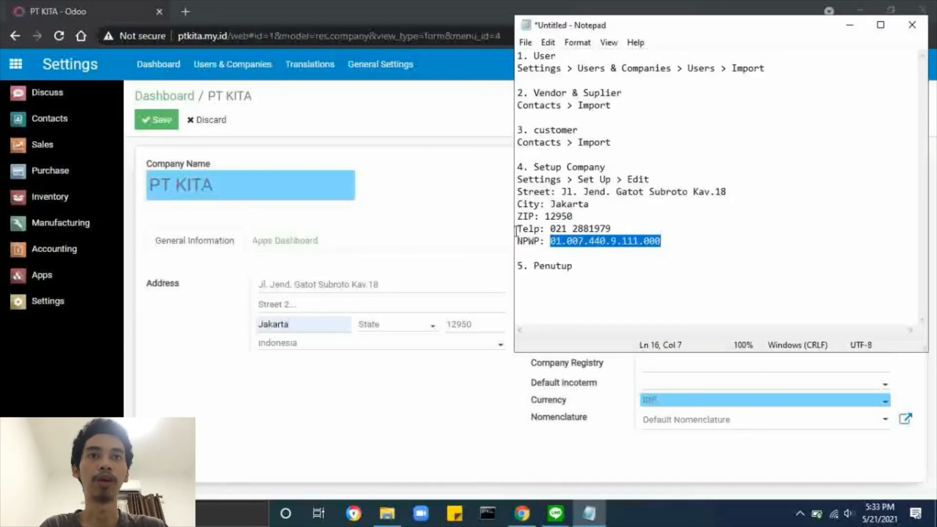
{"action": "left_click", "coordinate": [491, 228]}
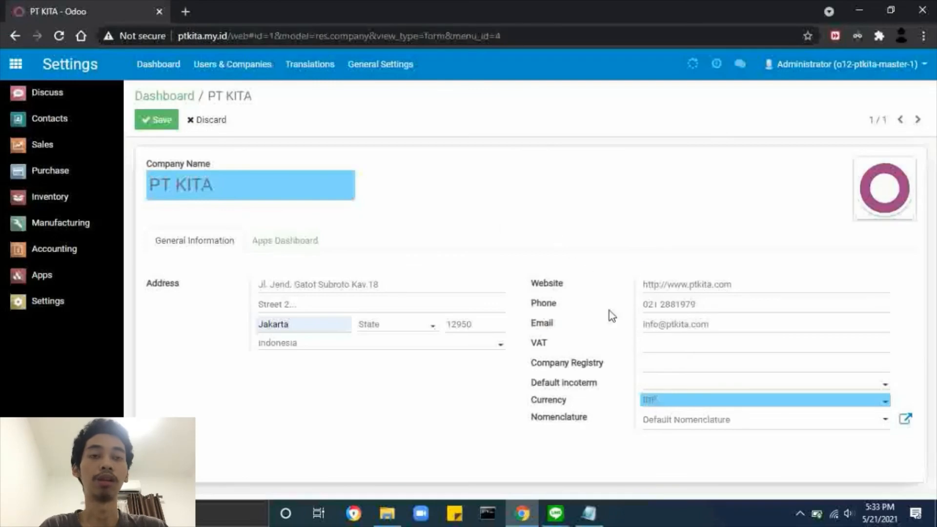
{"action": "left_click", "coordinate": [655, 344]}
{"action": "key", "text": "ctrl+v"}
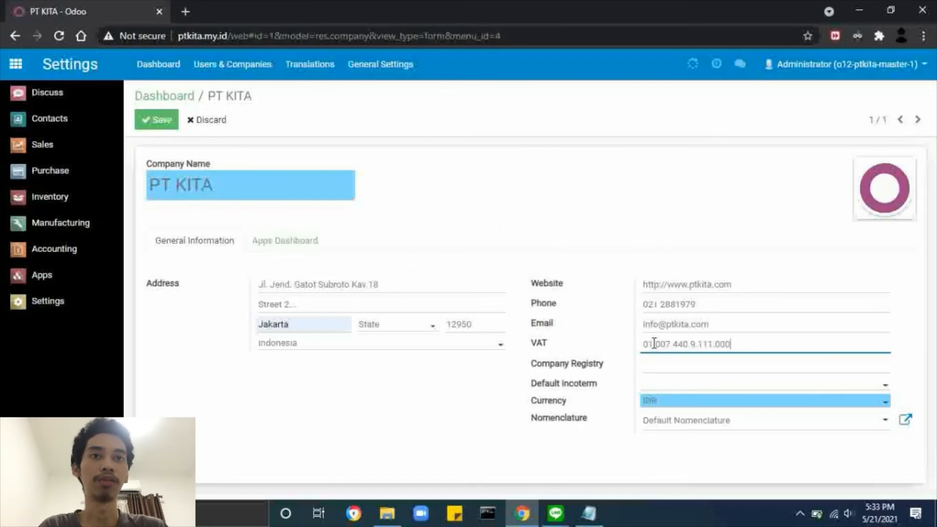
{"action": "left_click", "coordinate": [566, 224]}
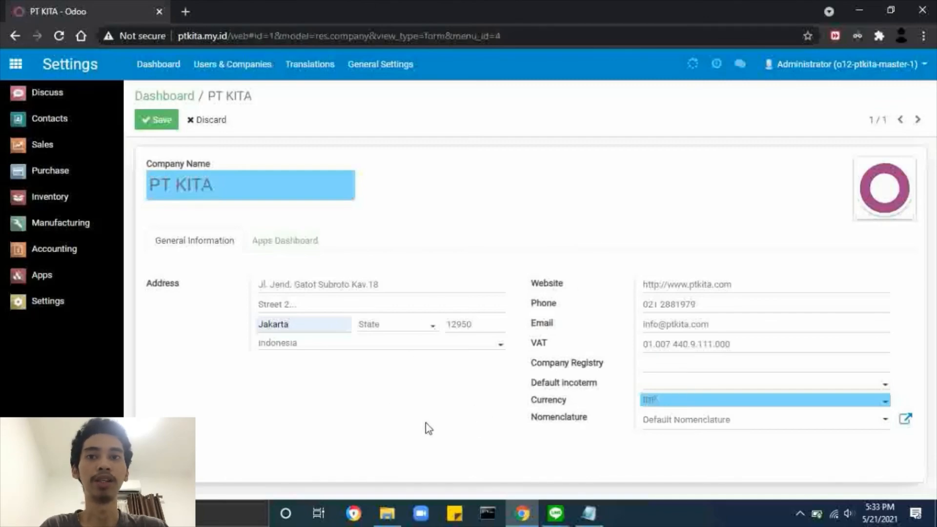
Save PT KITA's company form with IDR currency and return to the apps home menu.
{"action": "left_click", "coordinate": [169, 123]}
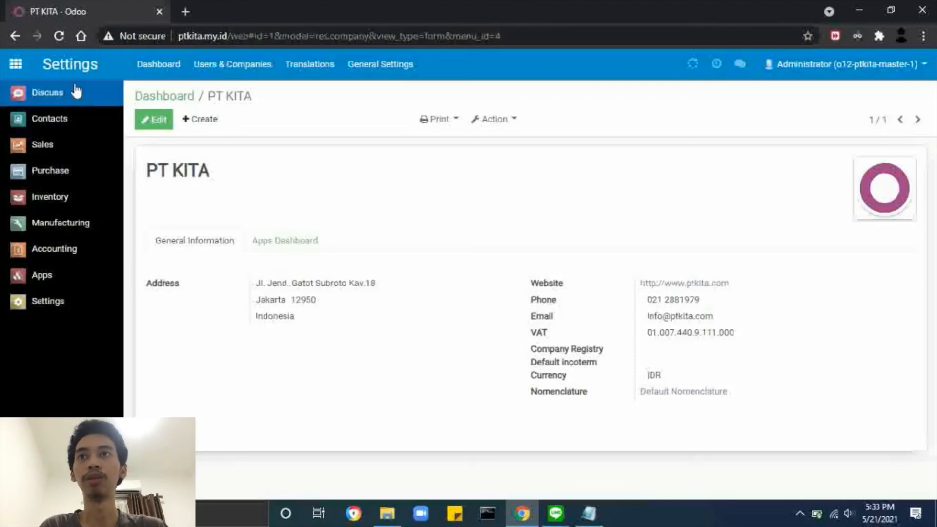
{"action": "left_click", "coordinate": [16, 68]}
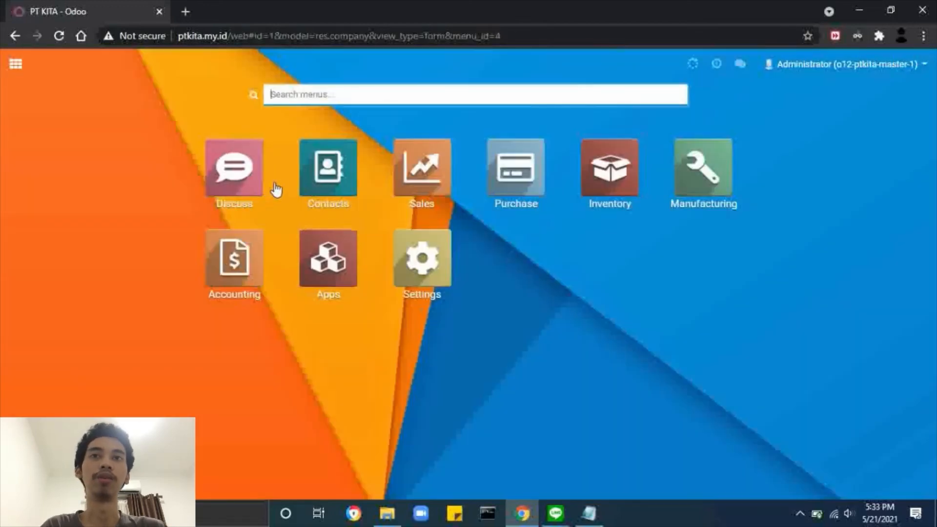